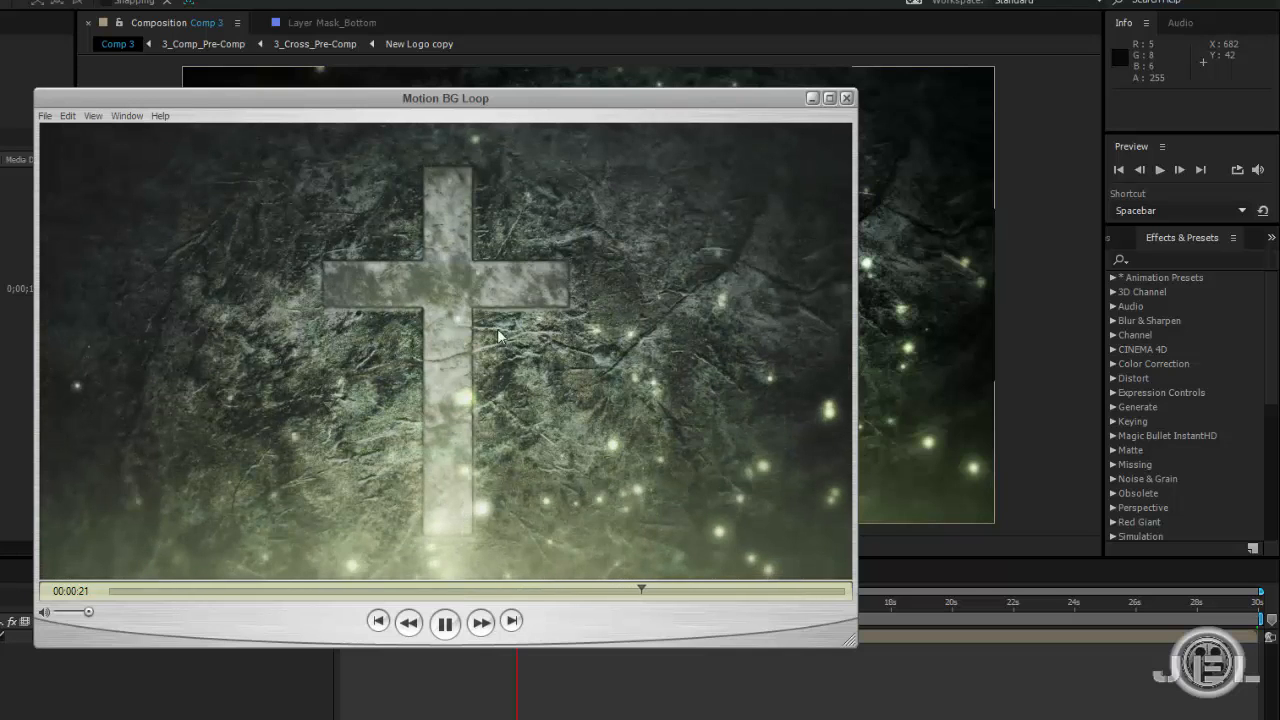
Step: Review the finished Motion BG Loop movie with looping playback enabled, checking how it passes its loop point, and minimize the player
click(446, 624)
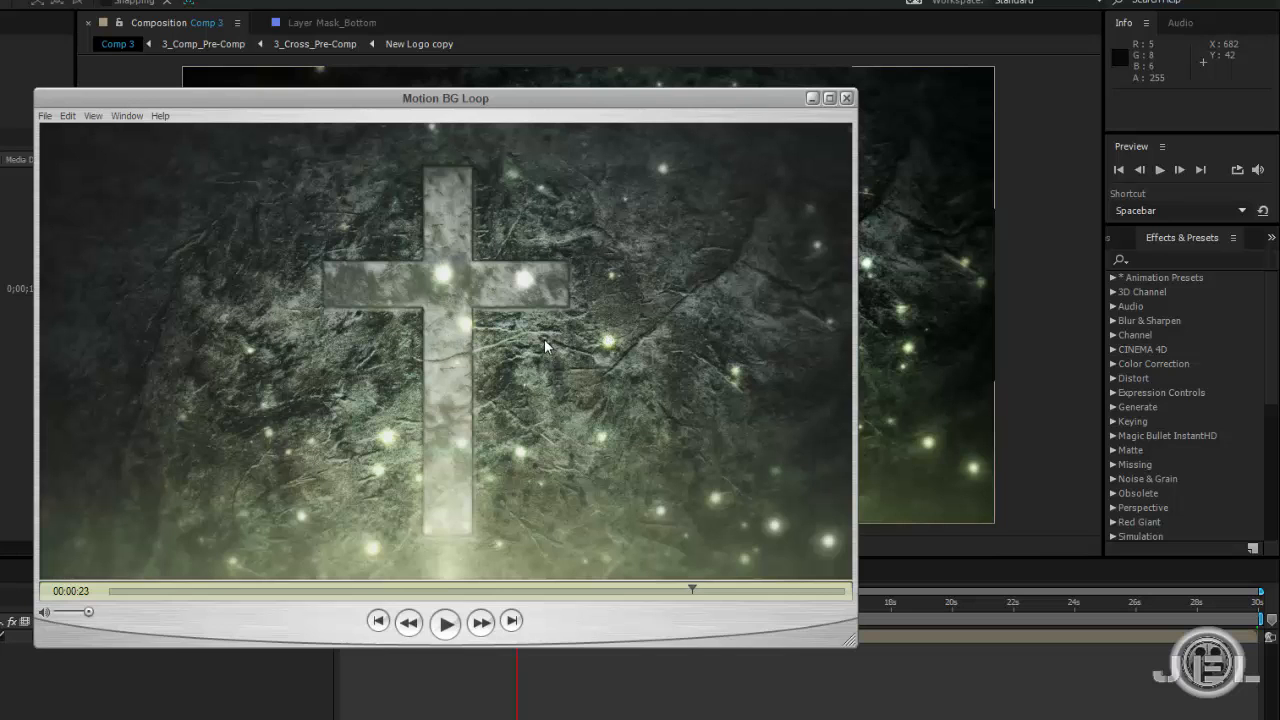
drag(695, 591, 610, 580)
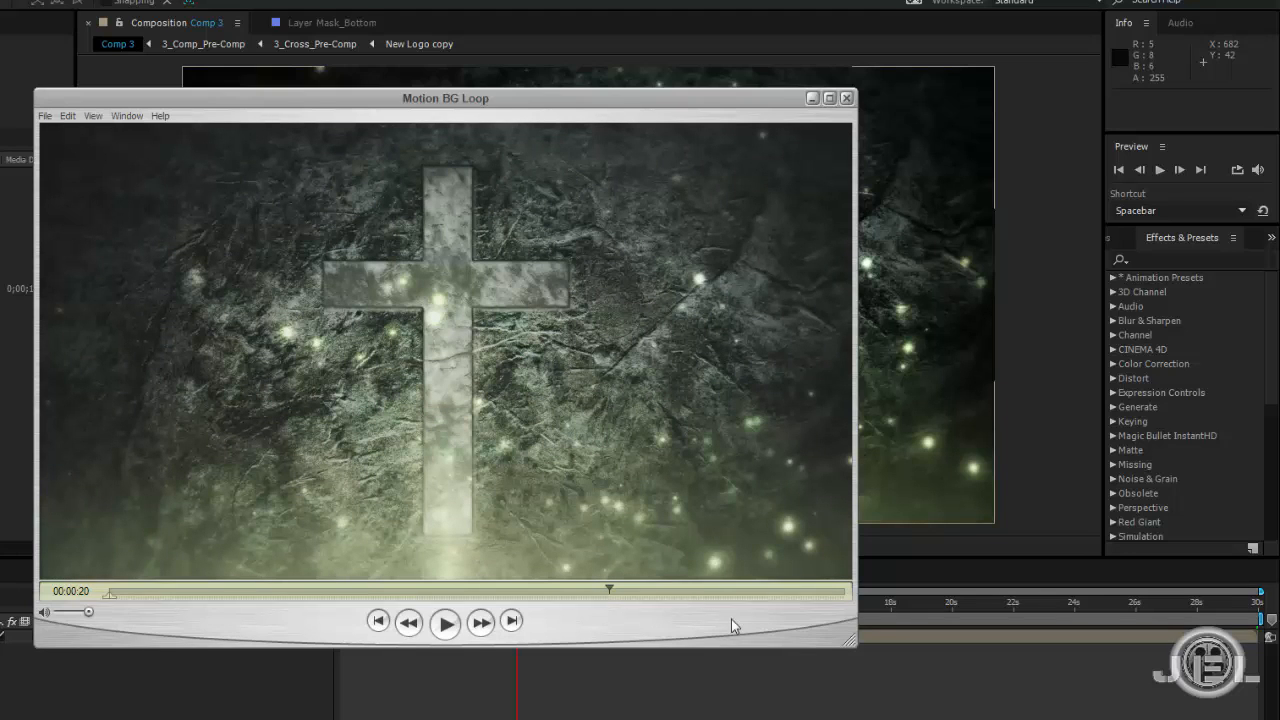
click(92, 115)
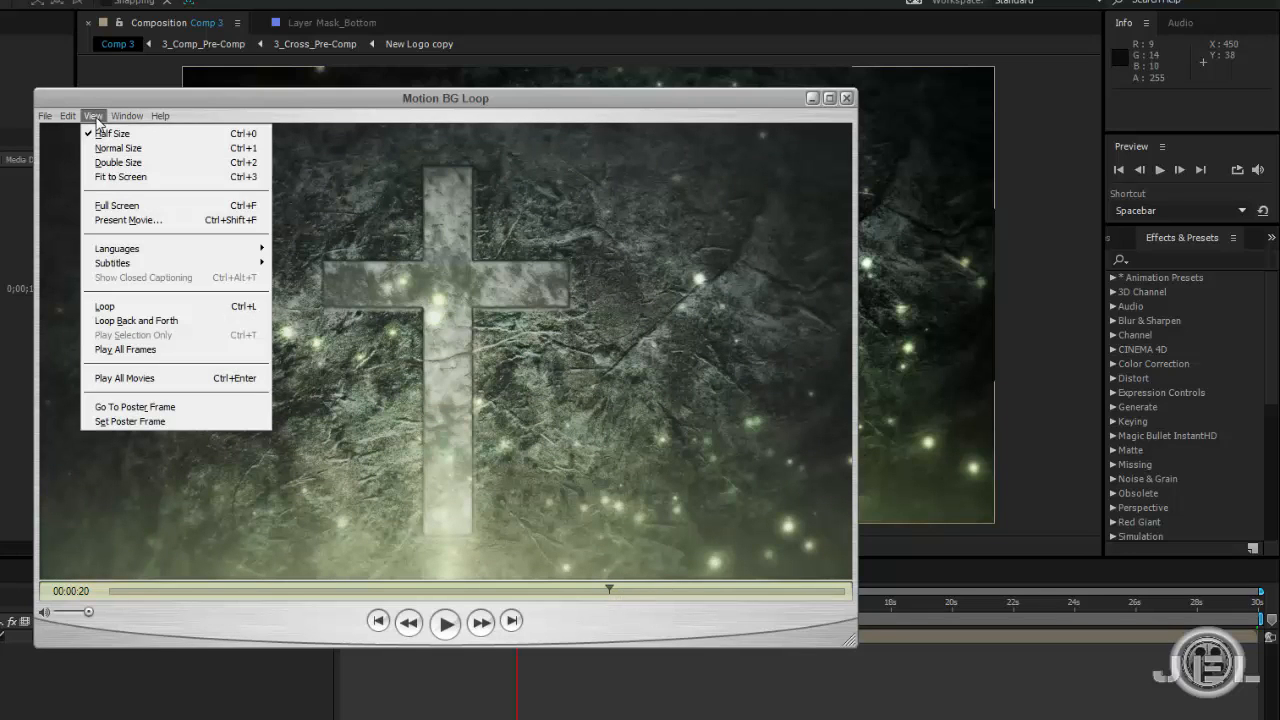
click(110, 306)
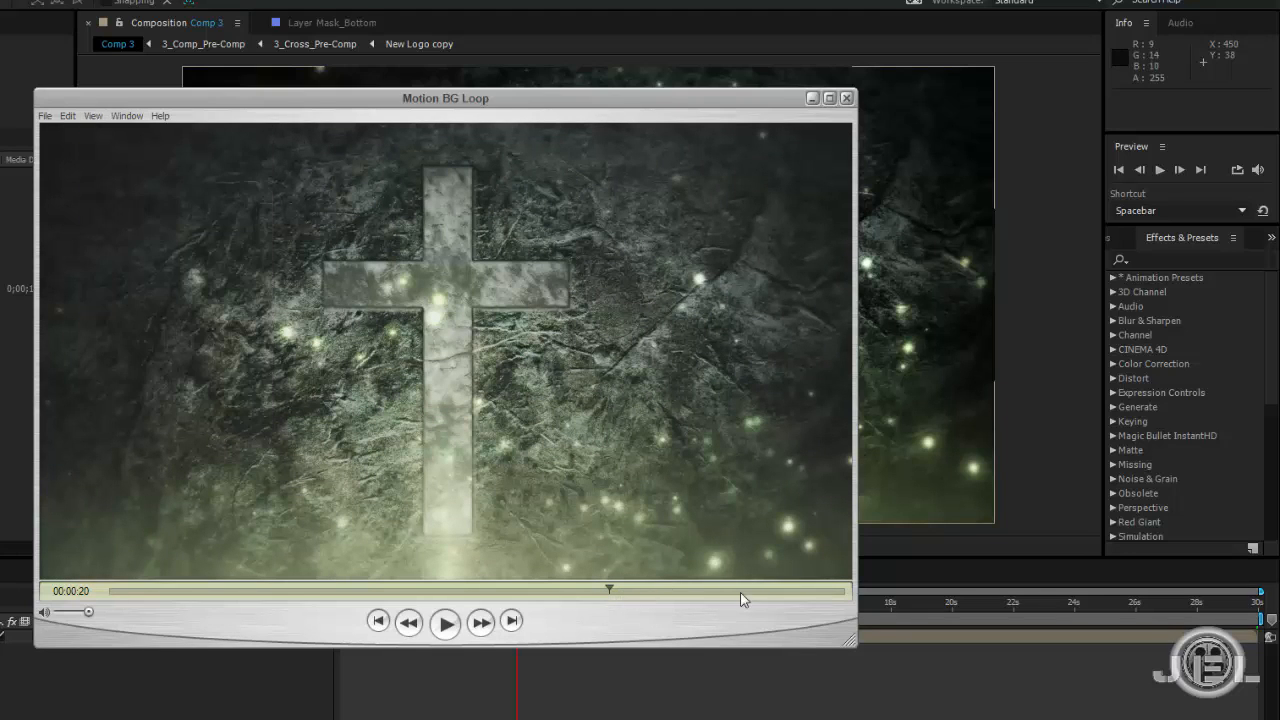
drag(740, 592, 790, 592)
click(445, 623)
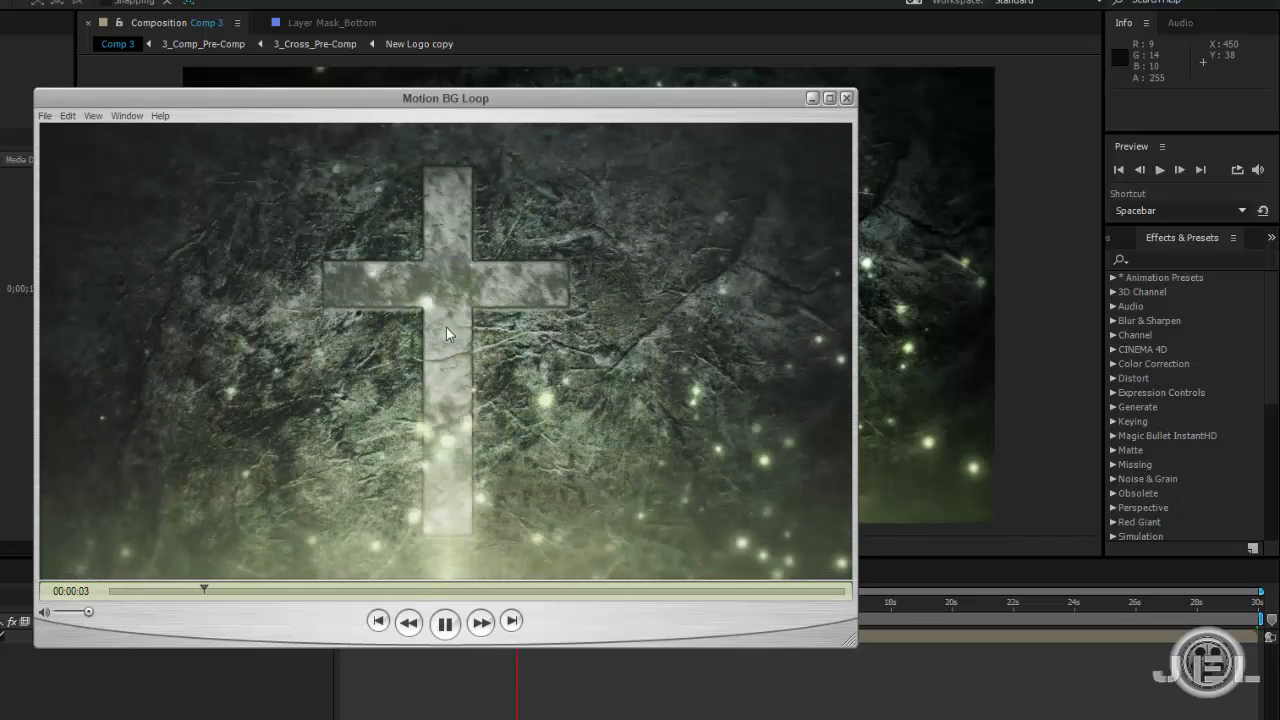
click(445, 622)
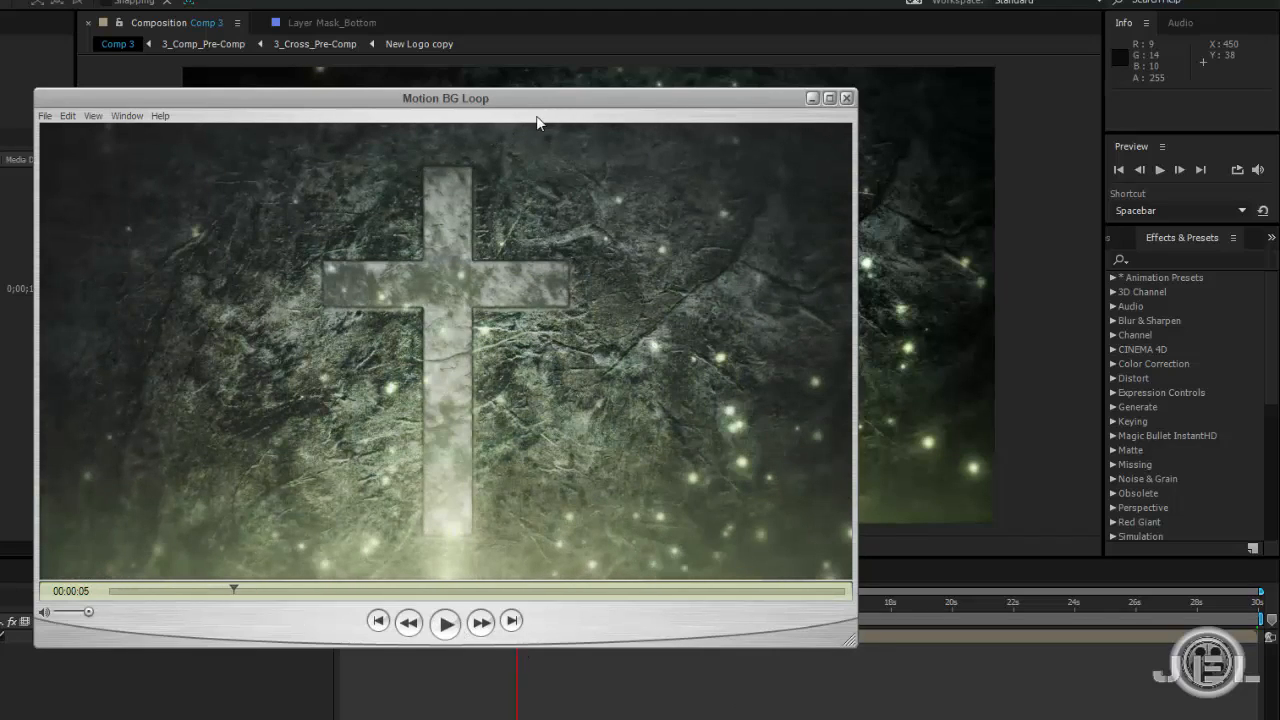
click(812, 98)
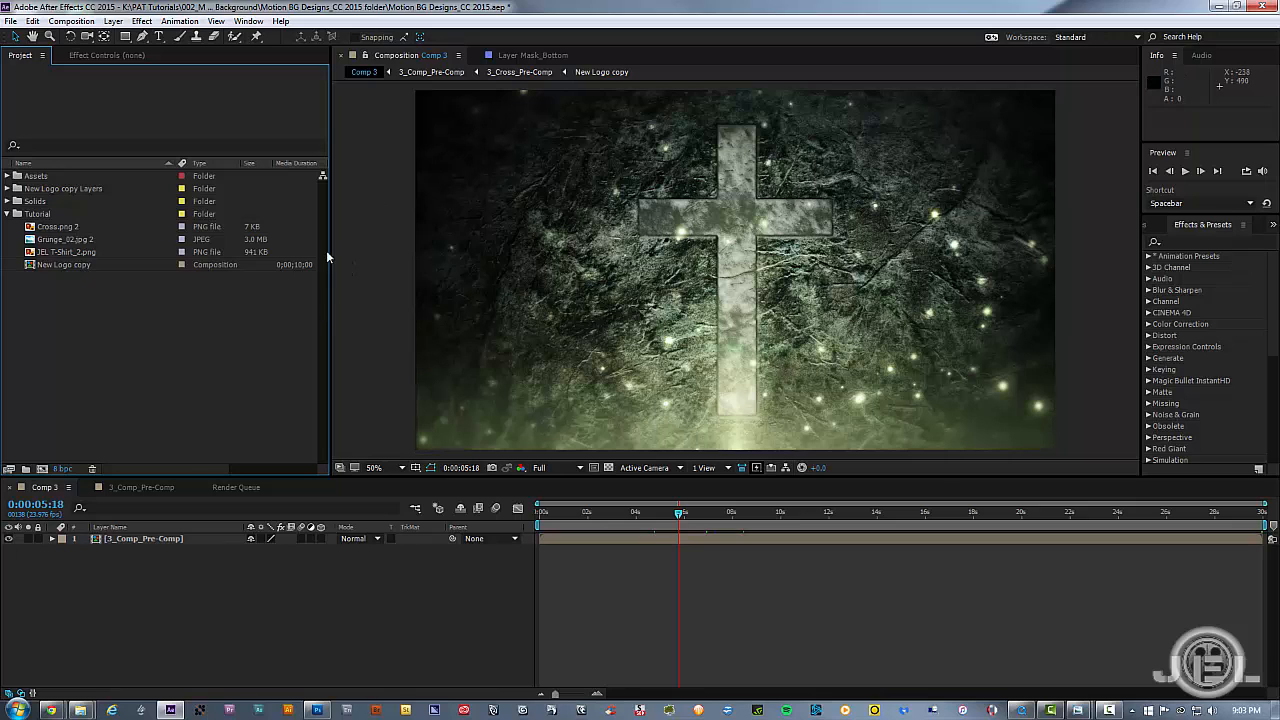
Step: Create a new composition named Motion Loop_OUT with the HDTV 1080 29.97 preset and a 10-second duration
drag(326, 250, 251, 250)
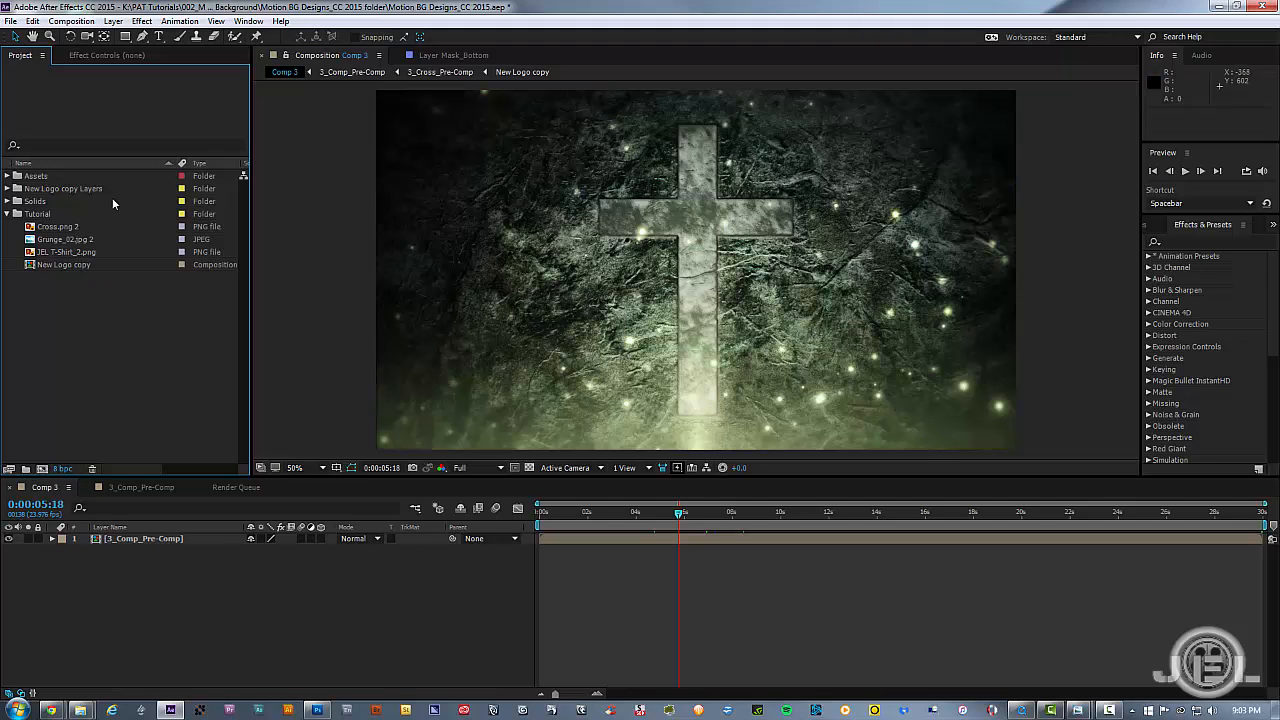
click(70, 20)
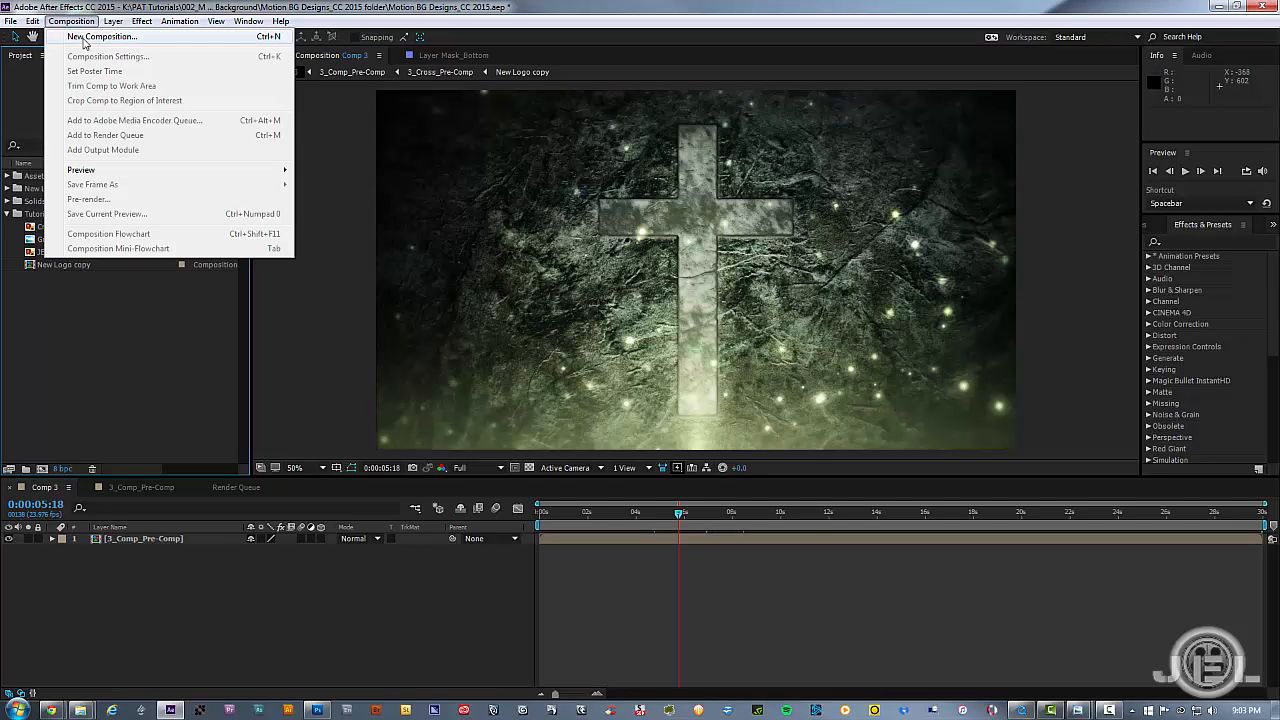
click(75, 29)
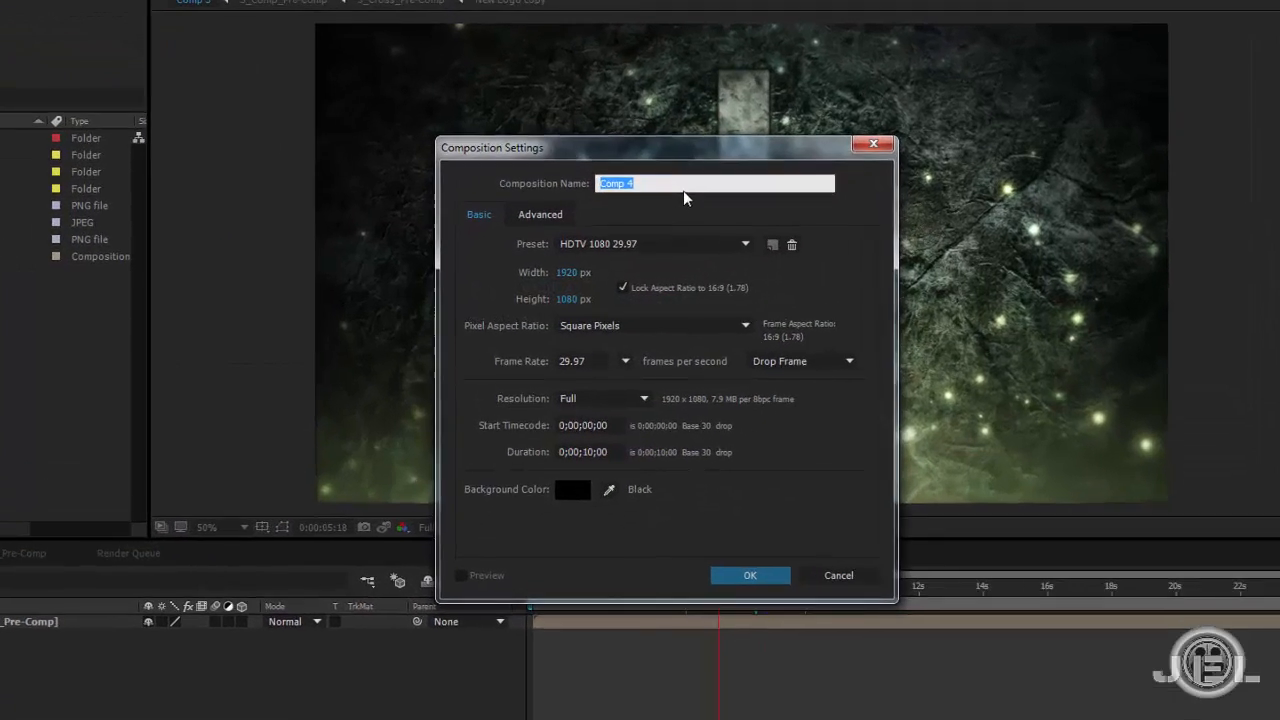
text(Motion Loop_OUT)
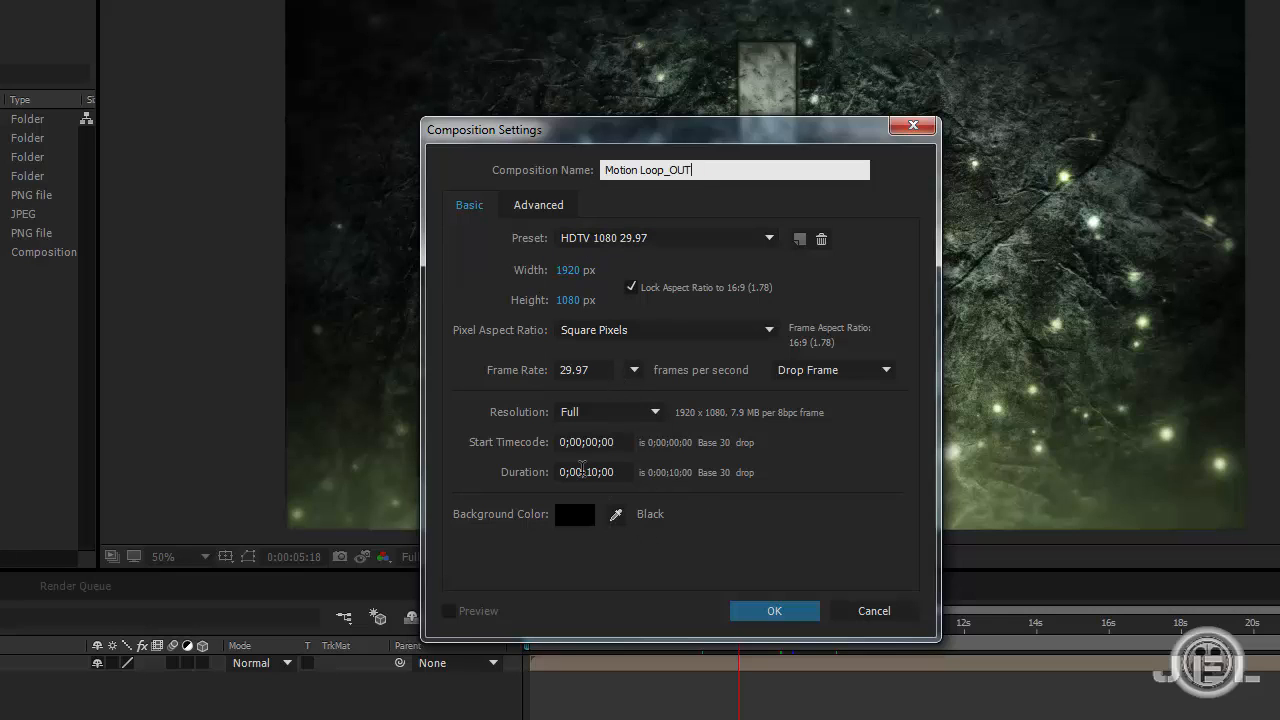
click(800, 610)
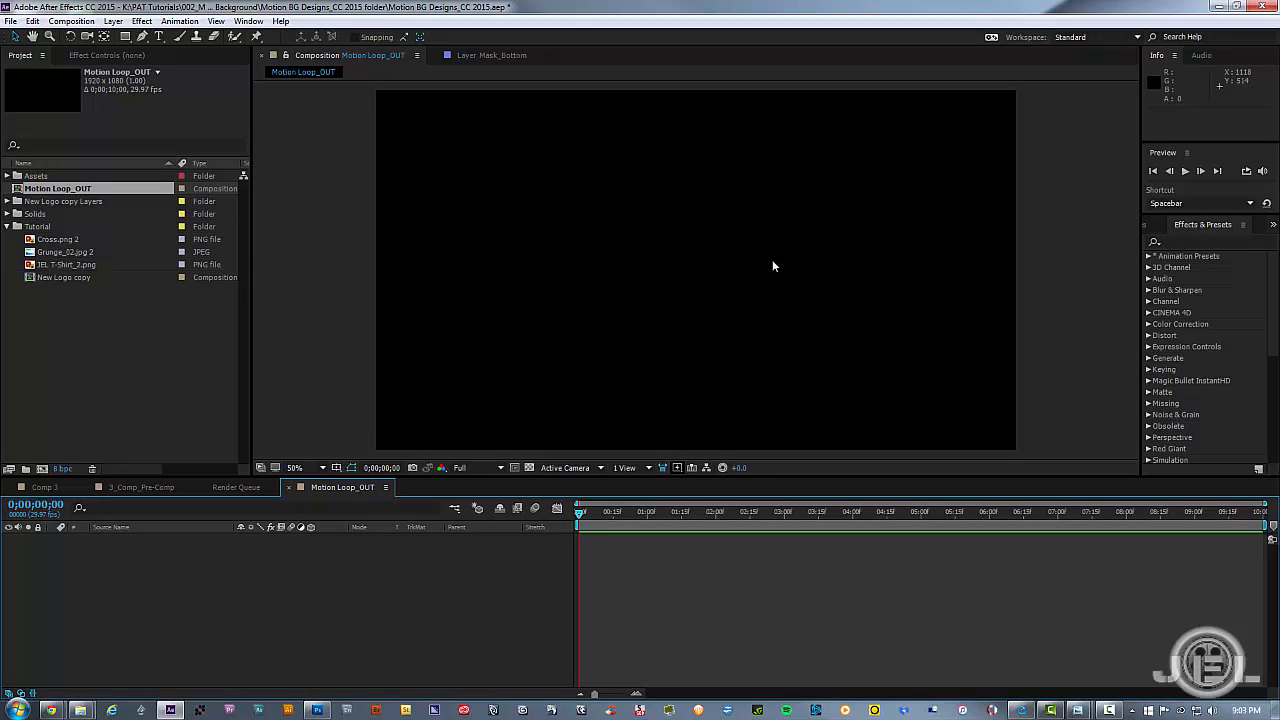
Step: Add Grunge_02.jpg 2 to the Motion Loop_OUT composition and make it a 3D layer
click(50, 252)
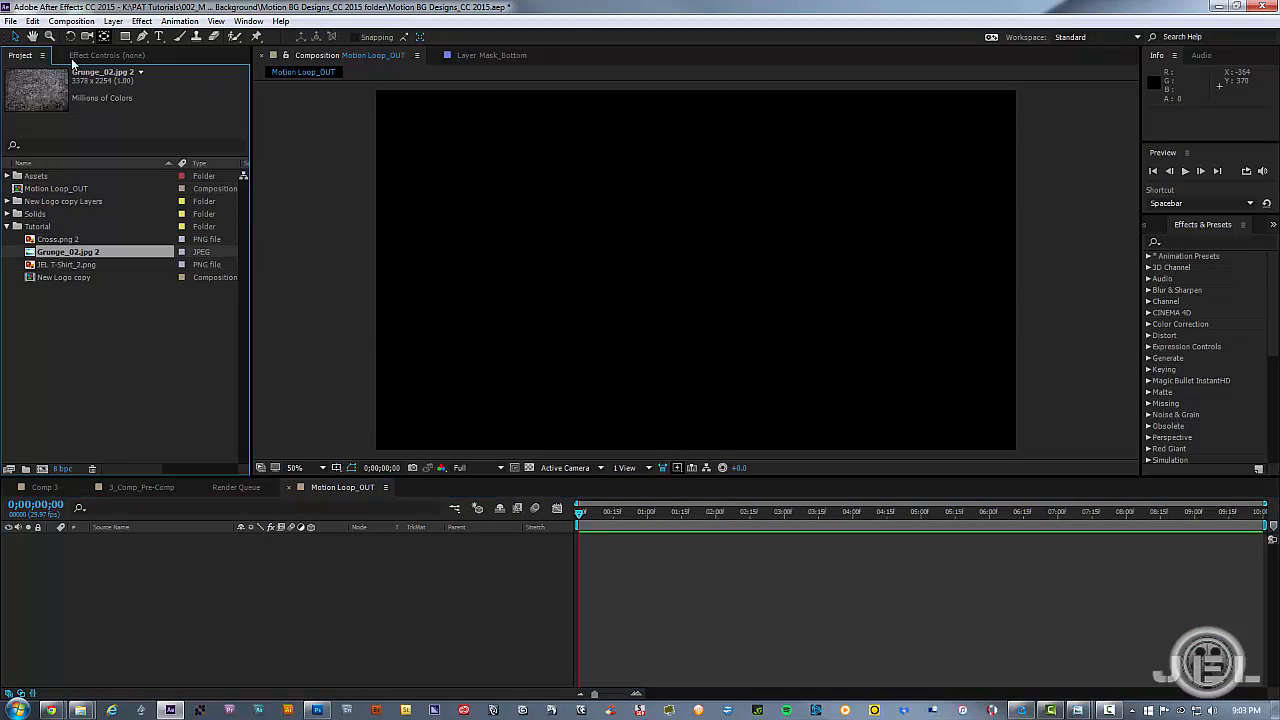
drag(30, 255, 309, 556)
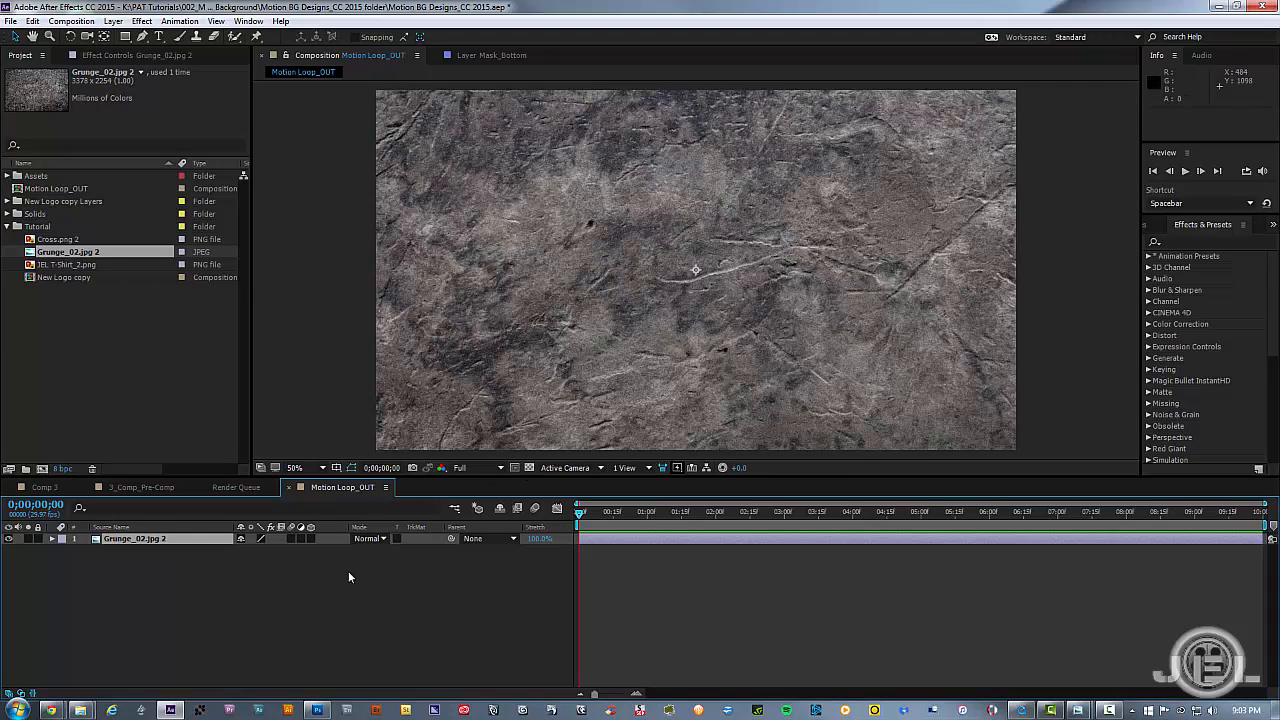
click(311, 539)
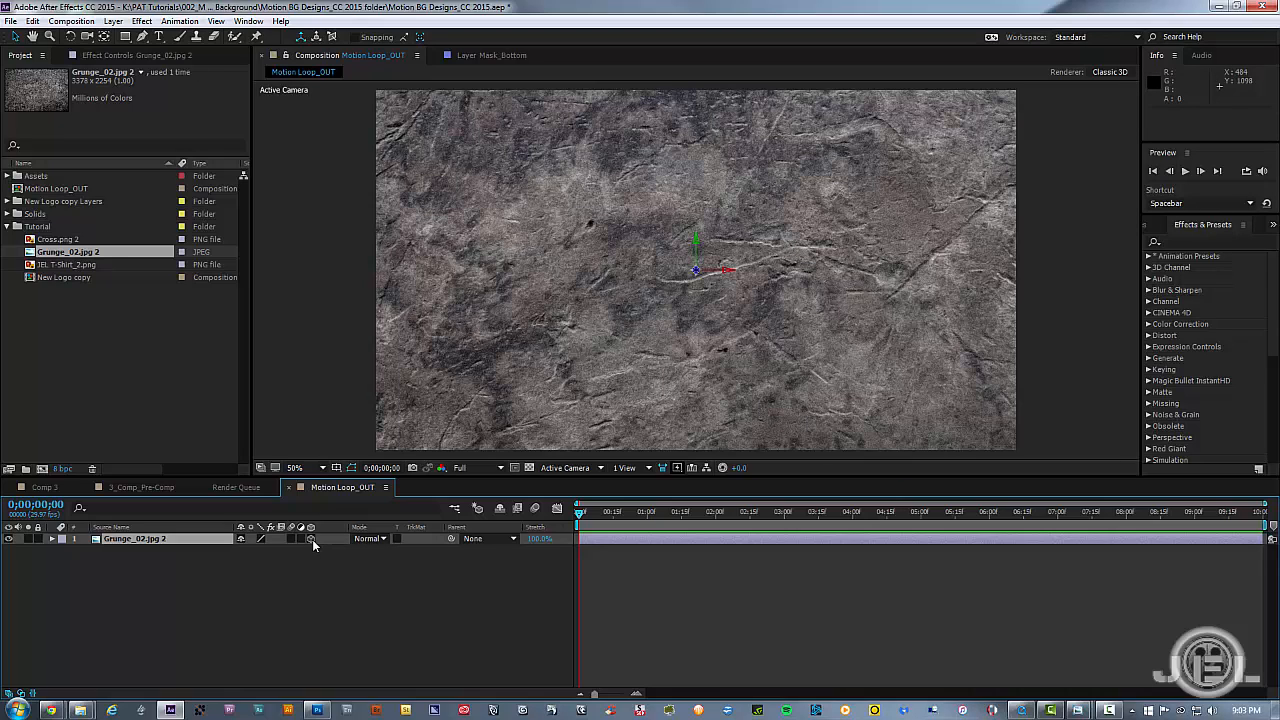
click(321, 618)
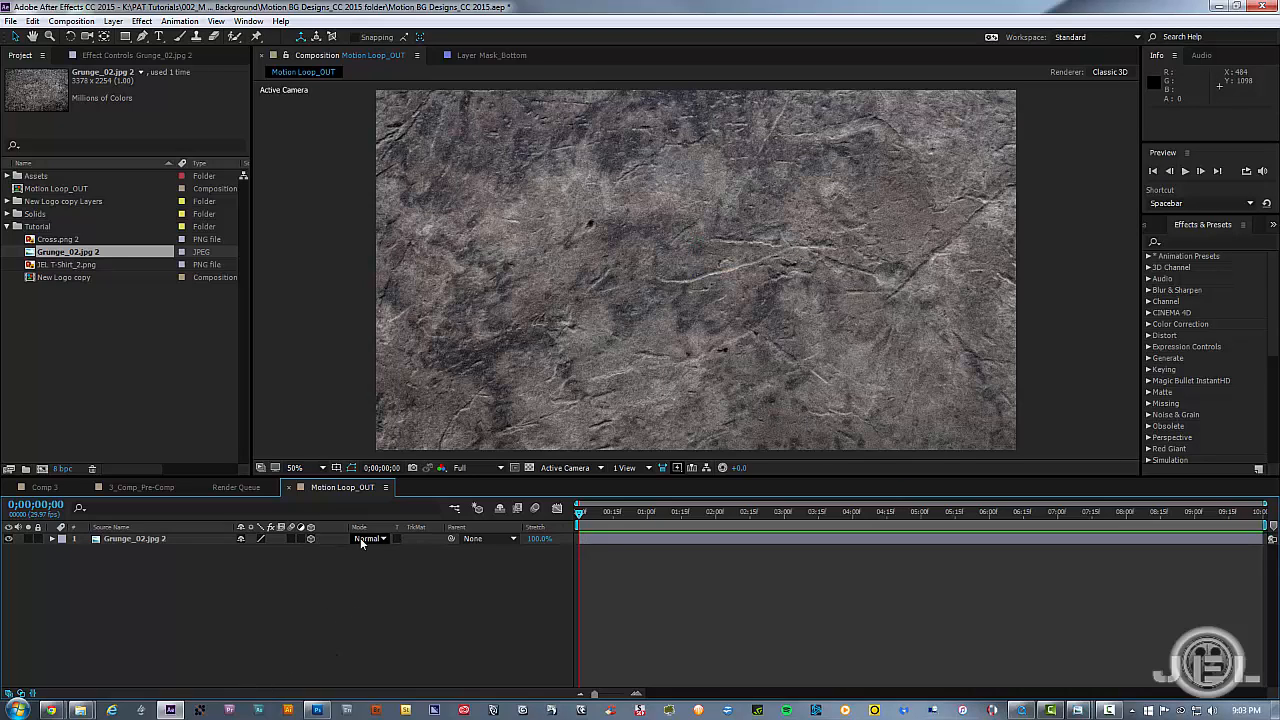
Step: Push the Grunge_02.jpg 2 layer back in depth by setting its Z position to 1465
click(135, 540)
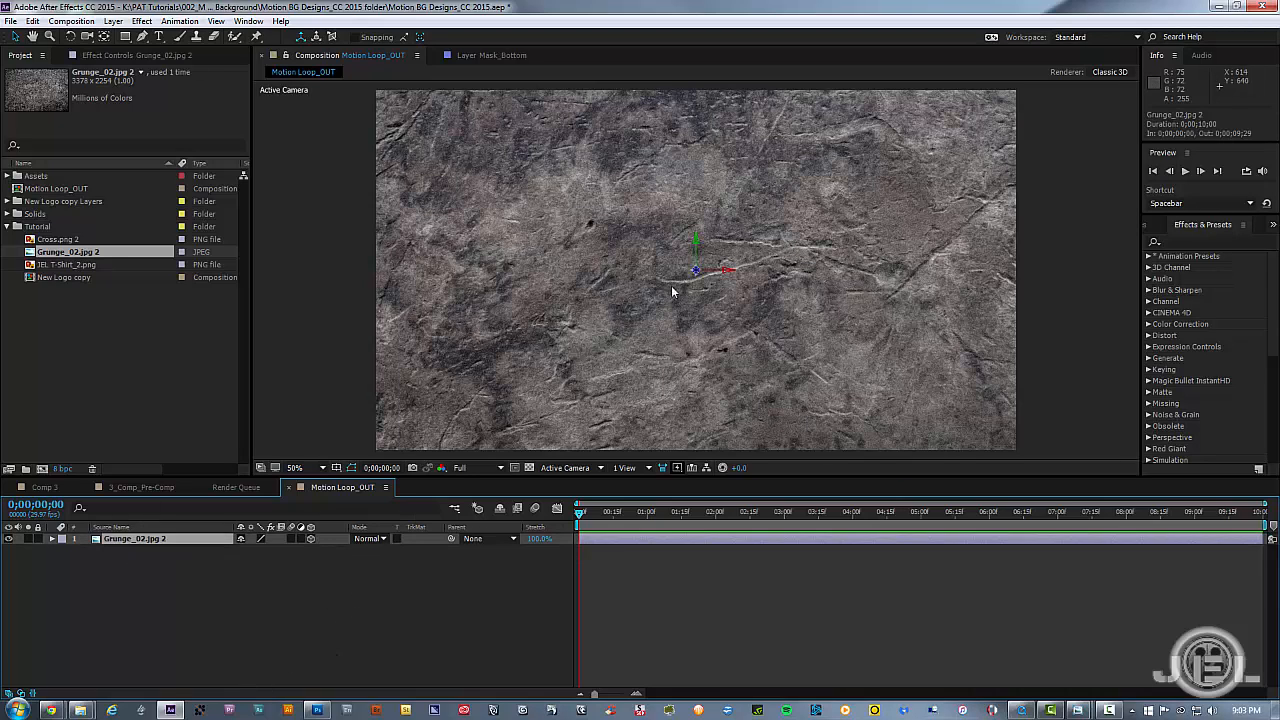
key(p)
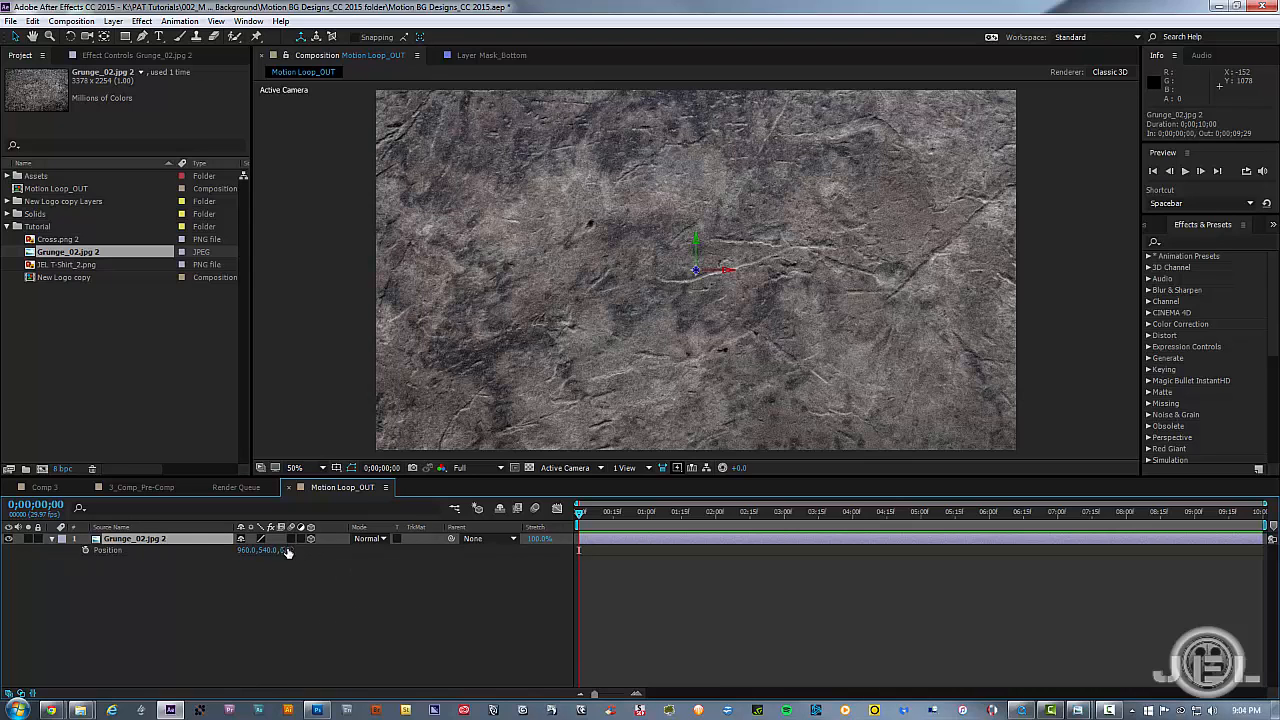
drag(287, 552, 509, 550)
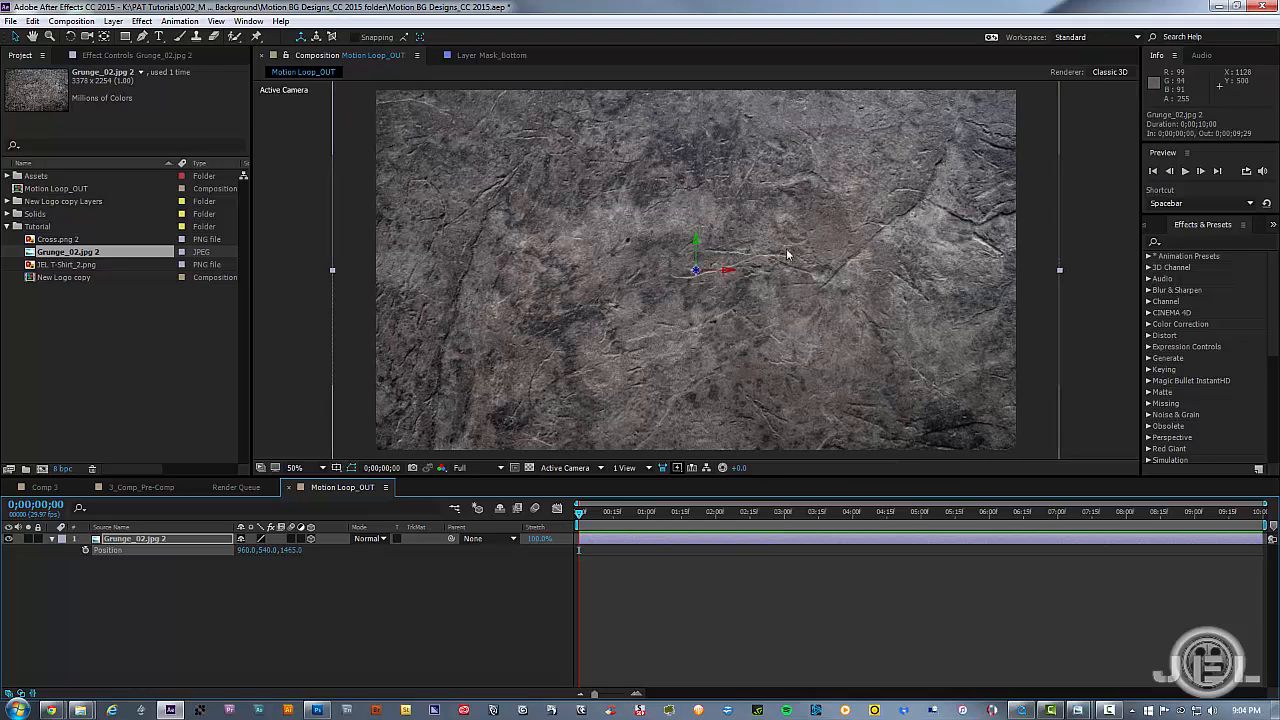
scroll(829, 237, down, 2)
click(686, 568)
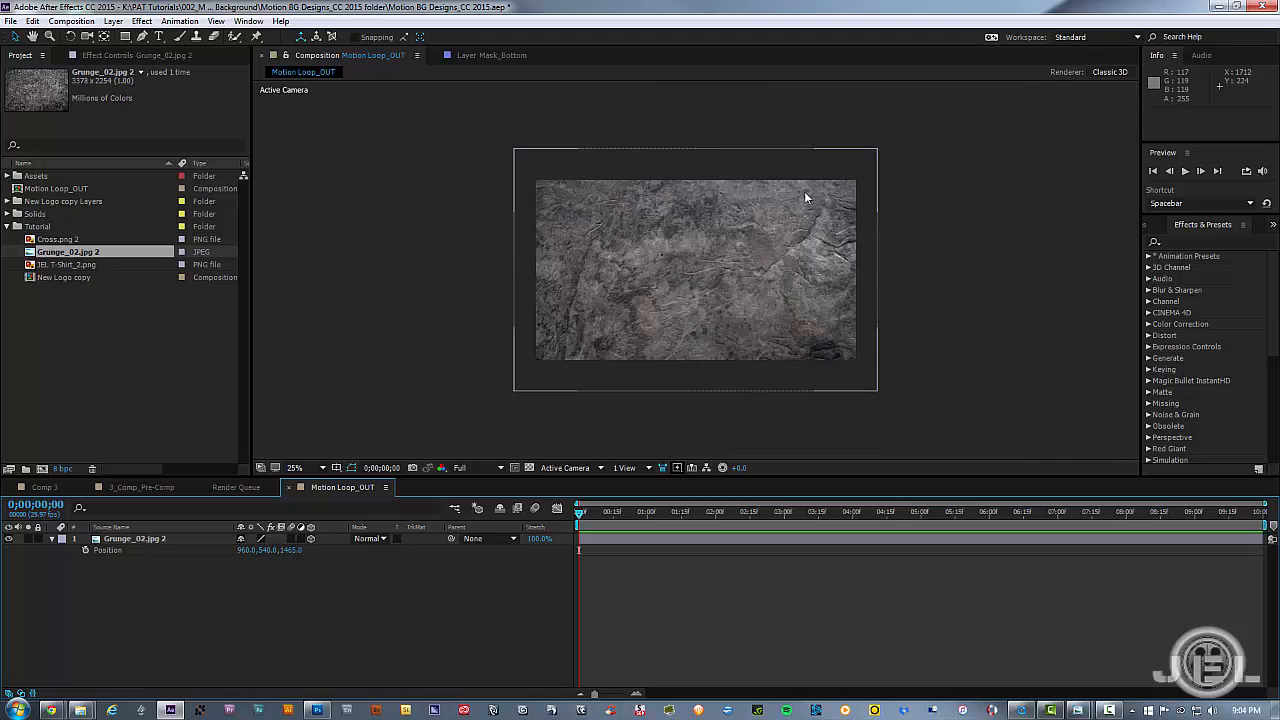
Step: Try moving the grunge layer farther back in Z and scaling it to 121%, and undo both changes
drag(295, 550, 1262, 540)
click(188, 539)
key(s)
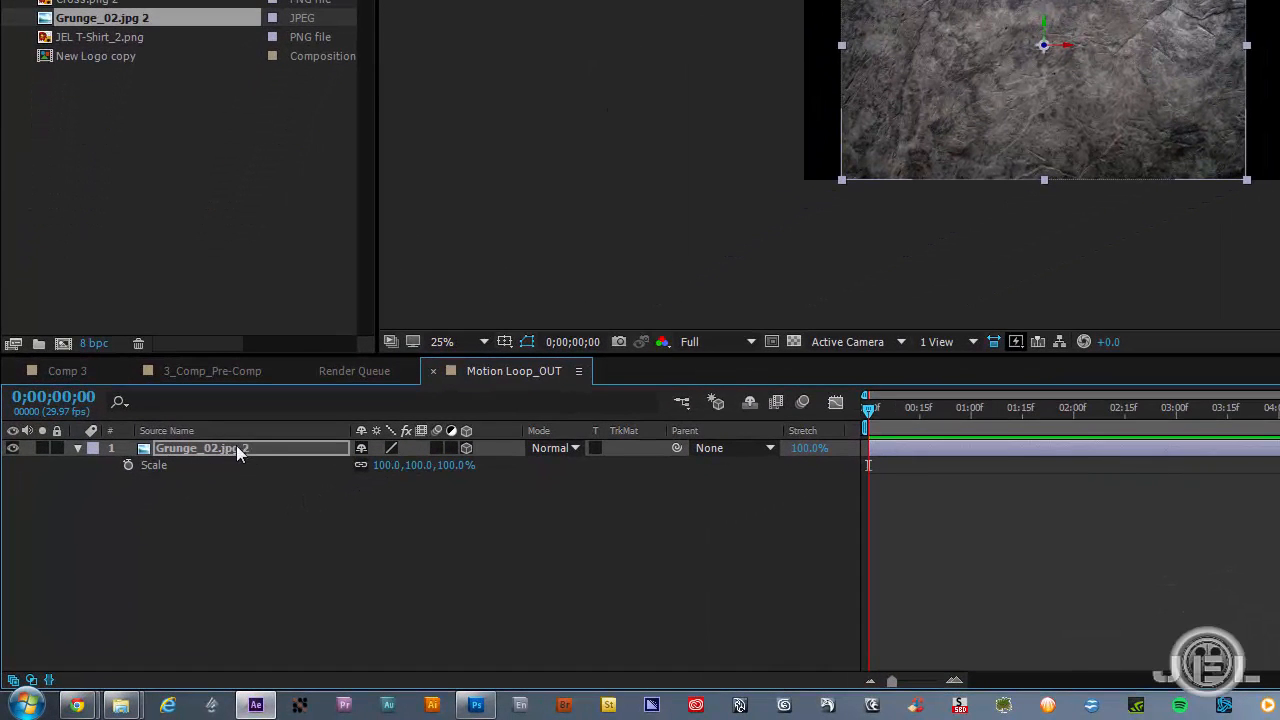
drag(390, 465, 411, 465)
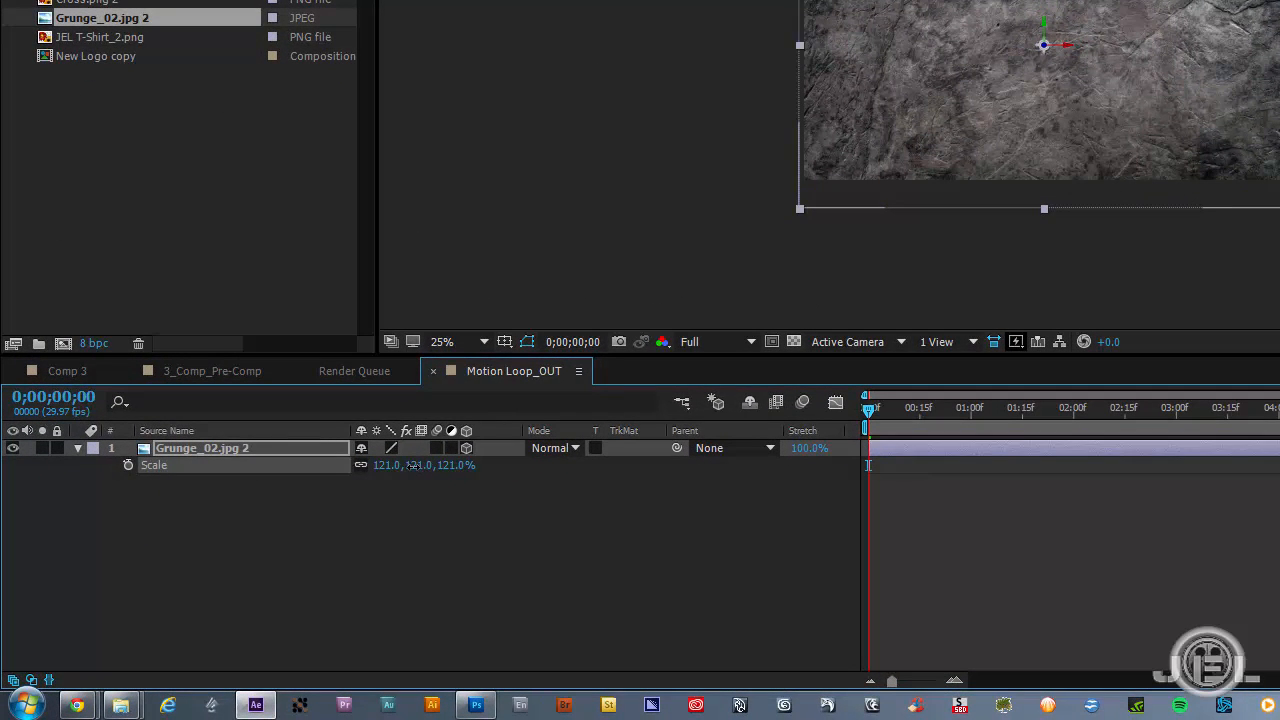
key(ctrl+z)
key(ctrl+z)
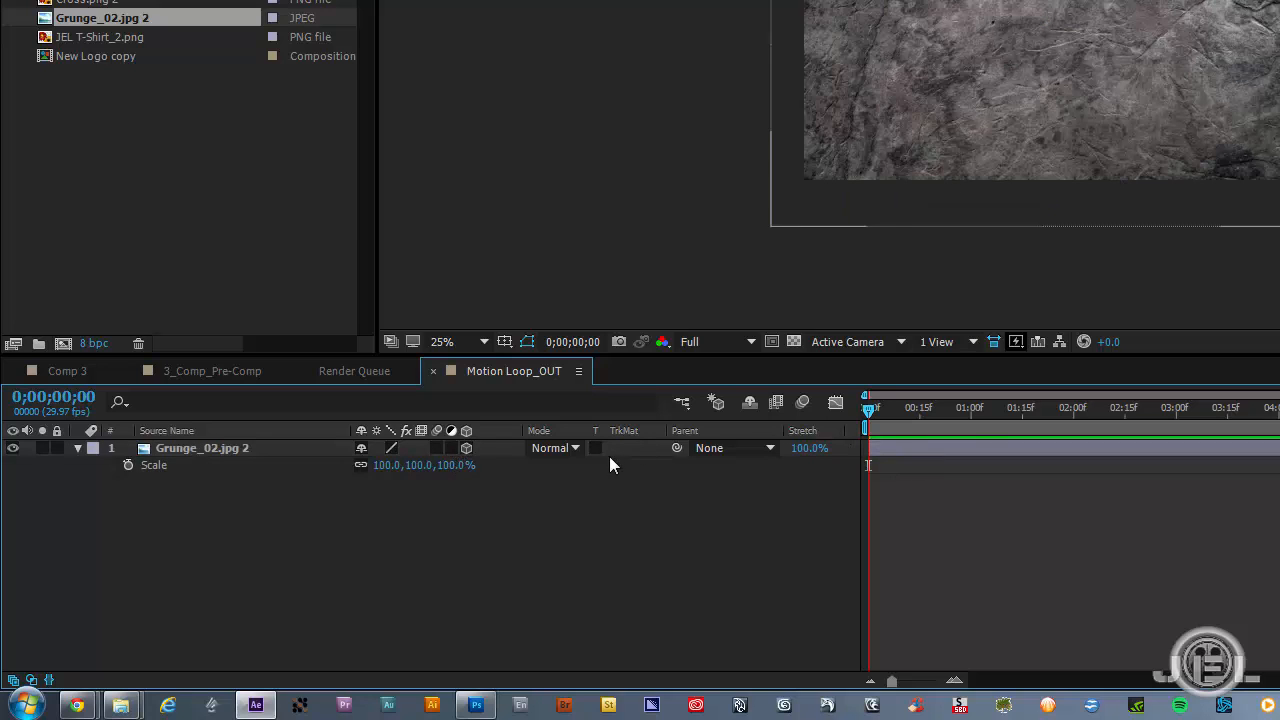
Step: Show the grunge layer's Position and compare the background's framing with the finished Motion BG Loop movie
key(p)
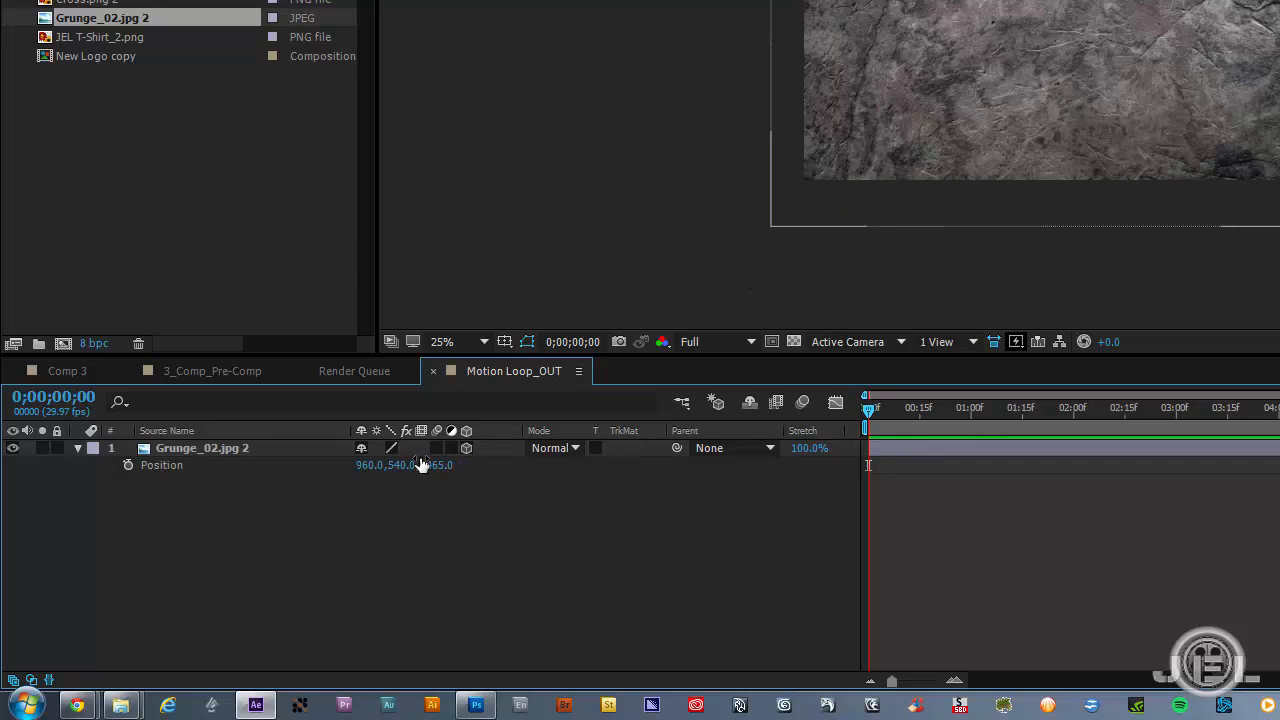
scroll(1242, 200, up, 1)
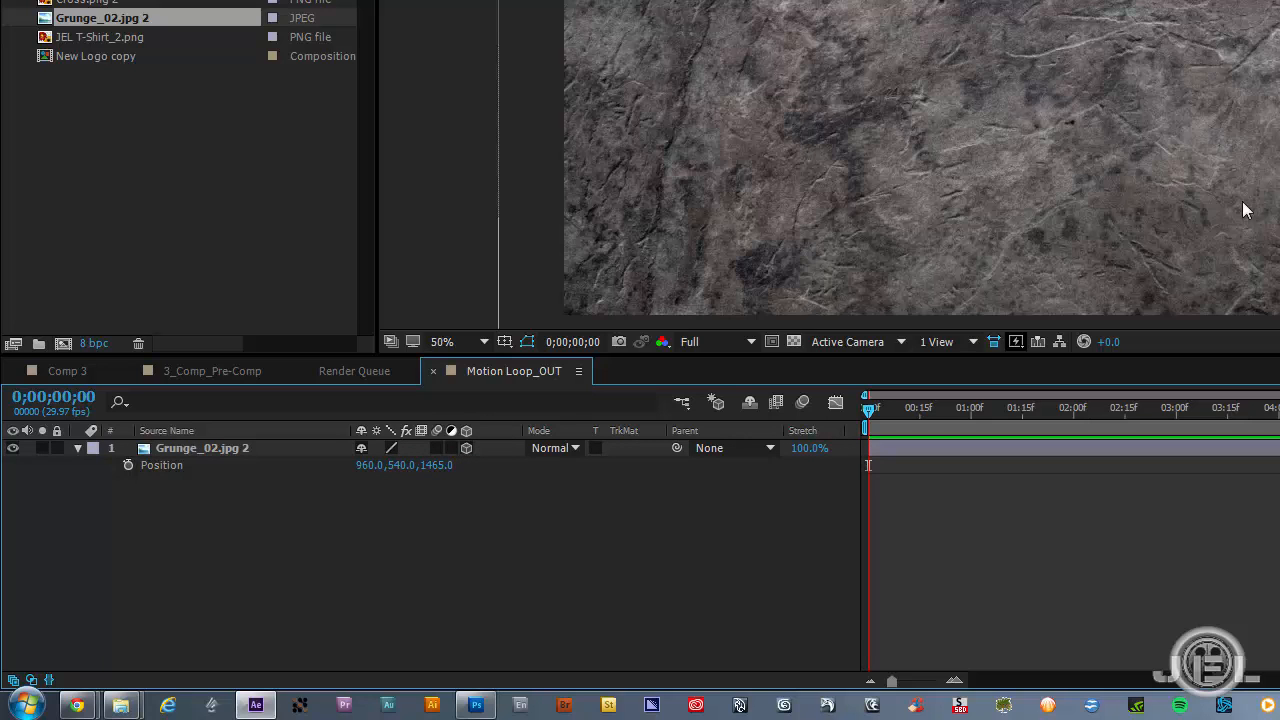
scroll(1092, 36, down, 1)
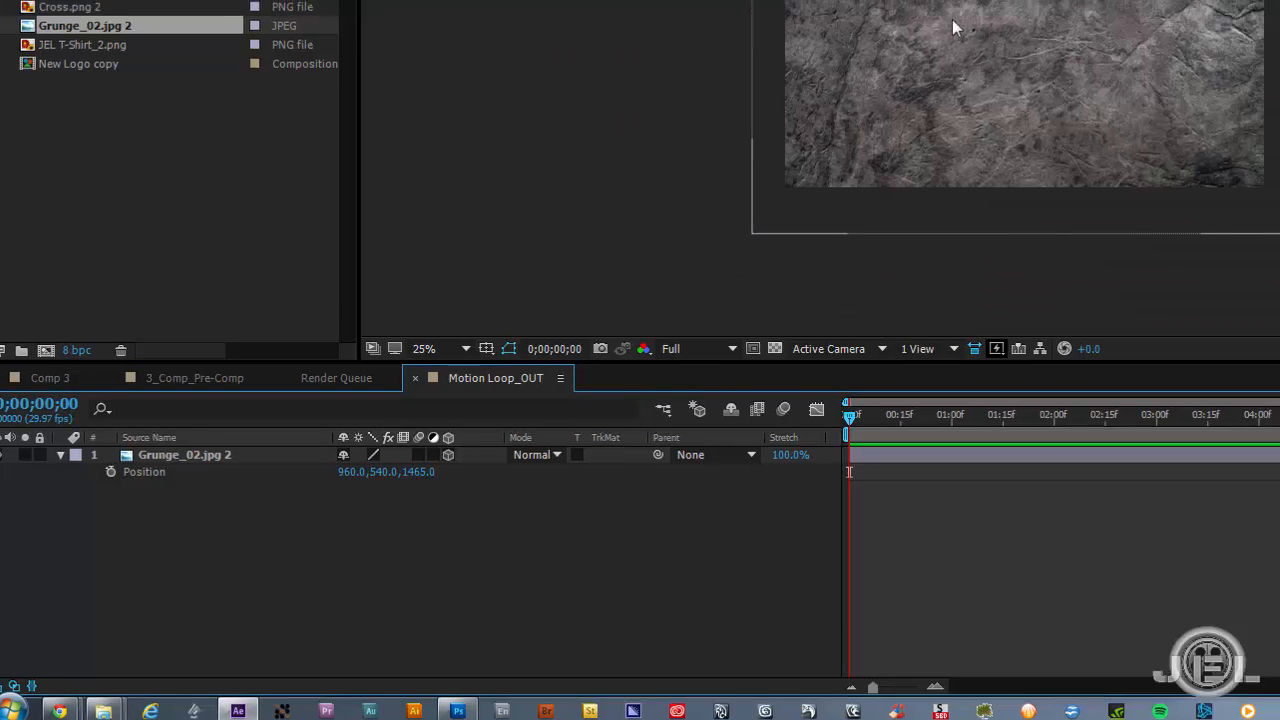
key(alt+Tab)
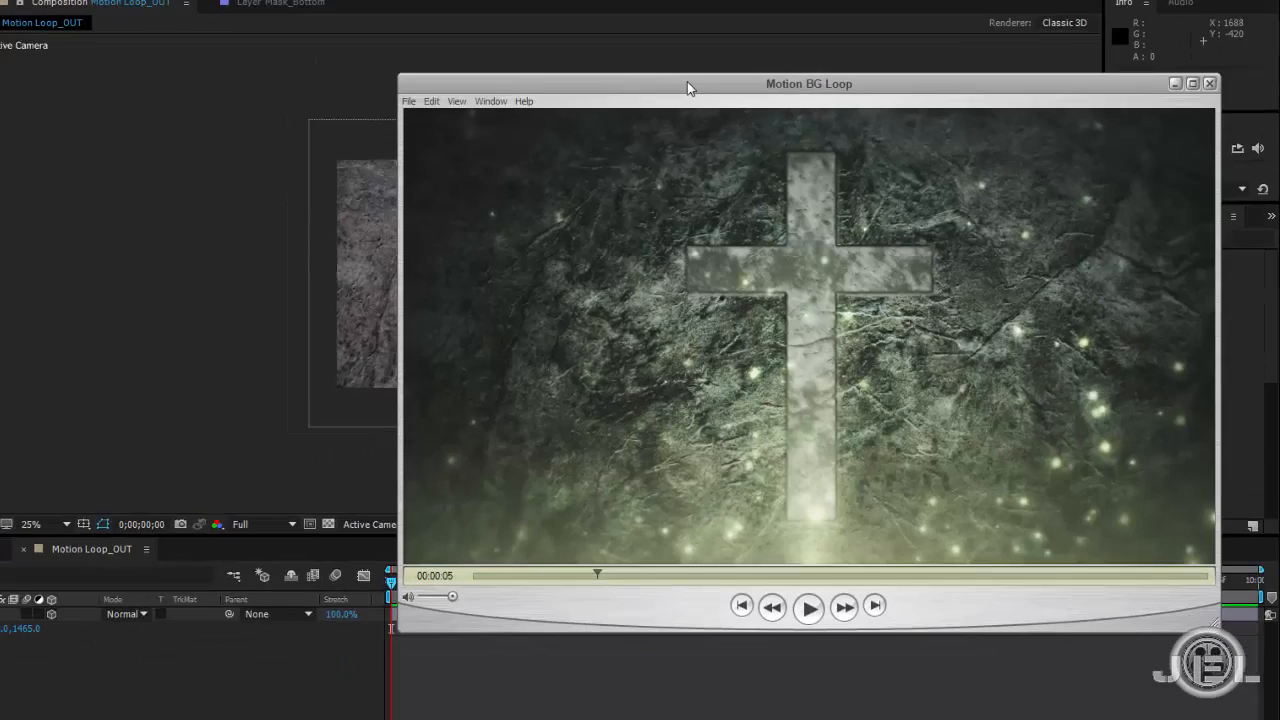
key(alt+Tab)
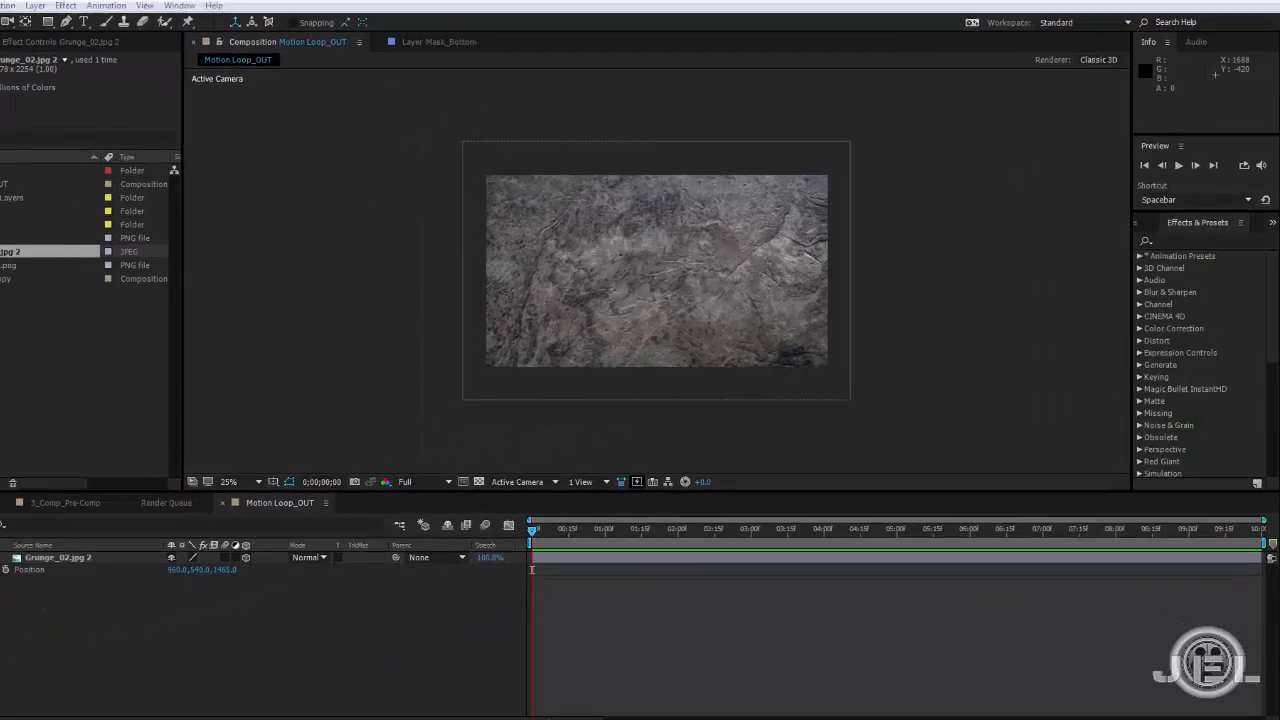
Step: Apply a Levels effect to the Grunge_02.jpg 2 layer, set Input White to 192, and collapse the effect
click(679, 539)
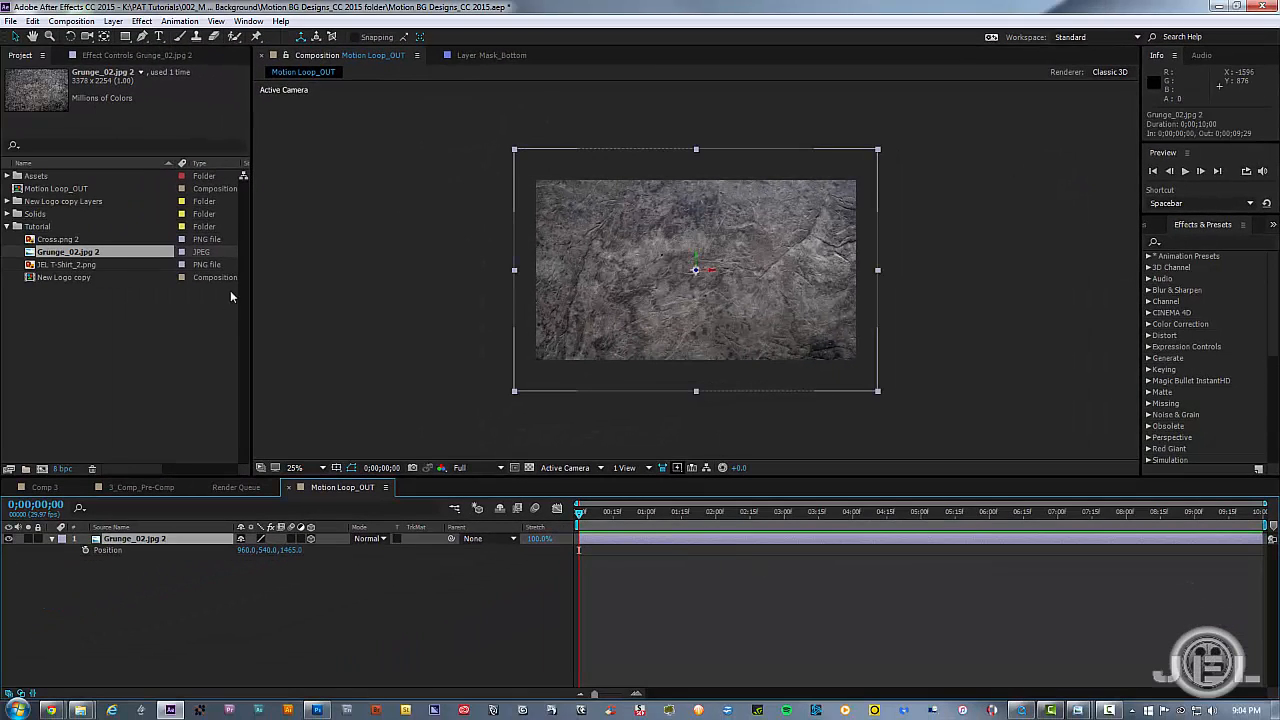
click(170, 57)
right_click(85, 137)
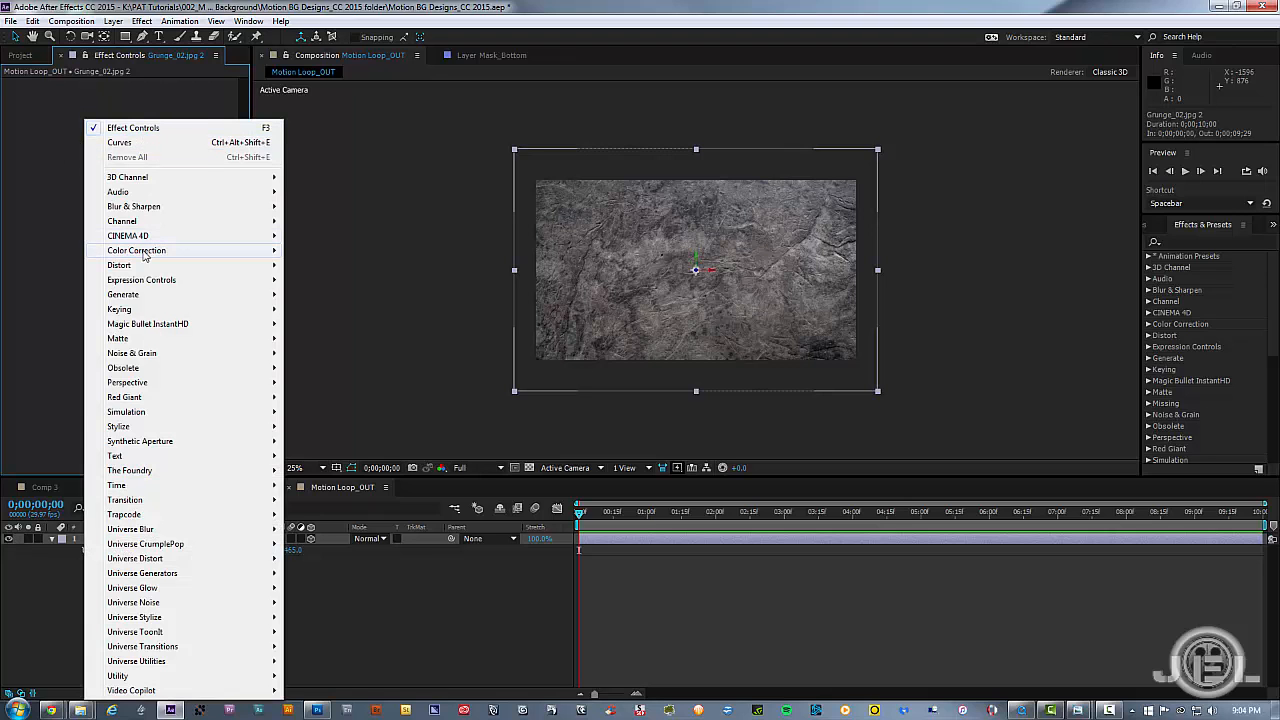
mouse_move(146, 252)
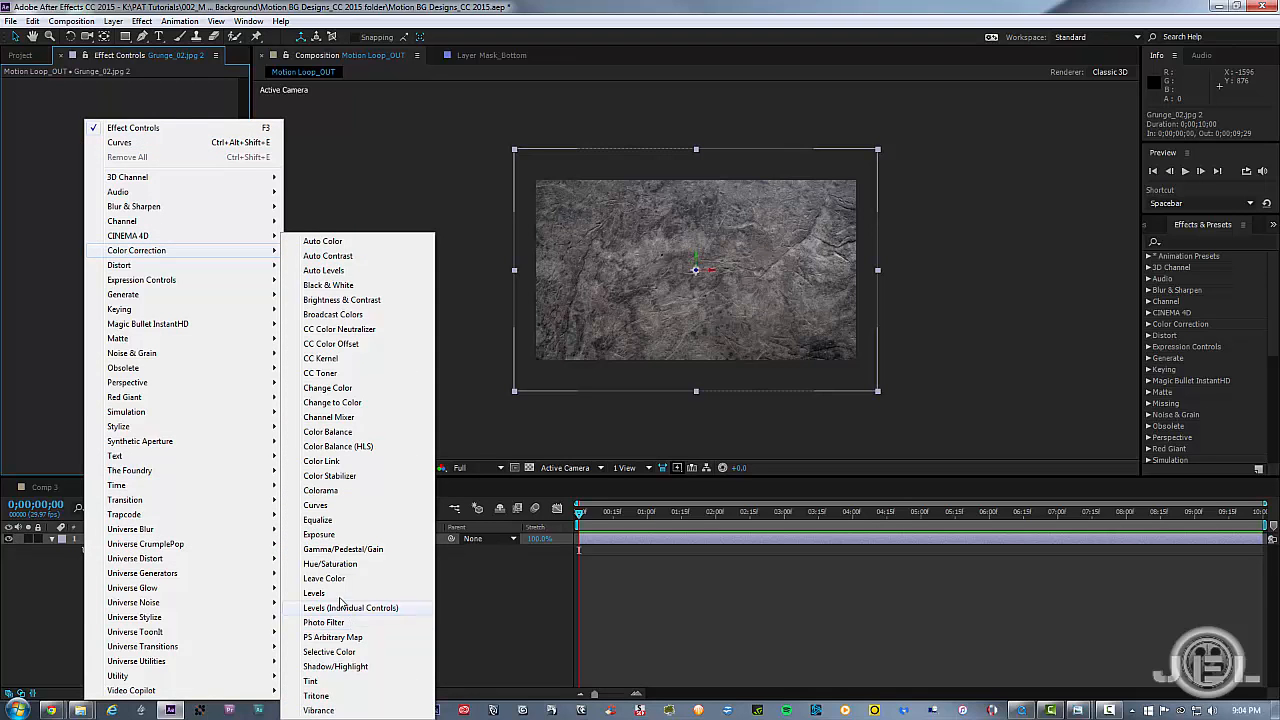
click(318, 593)
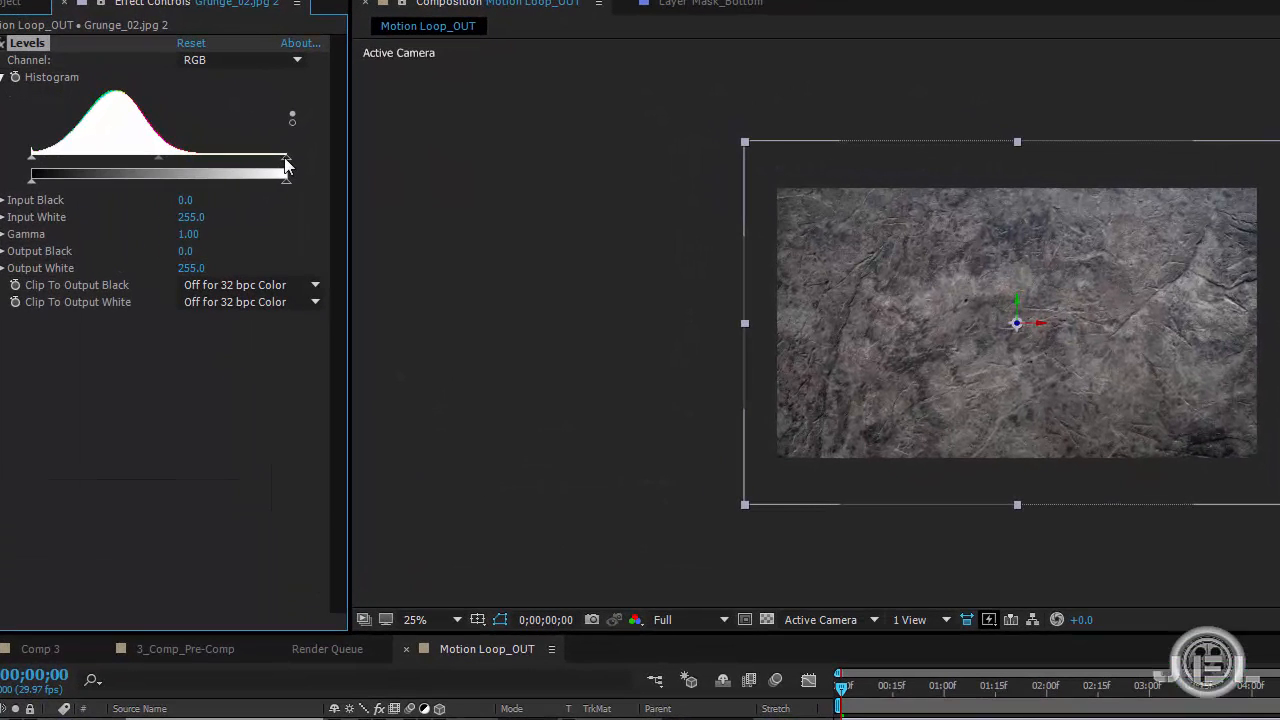
mouse_move(219, 160)
mouse_down()
mouse_move(208, 164)
mouse_move(260, 166)
mouse_move(229, 168)
mouse_up()
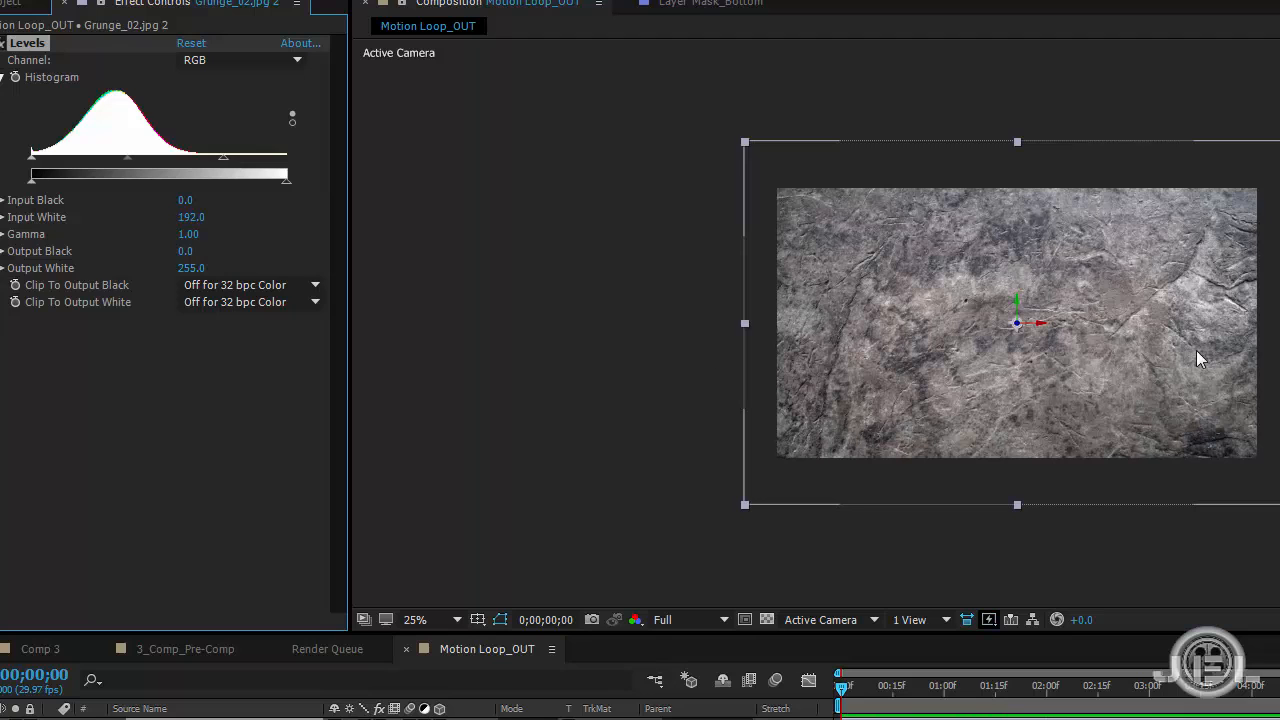
click(2, 43)
click(166, 177)
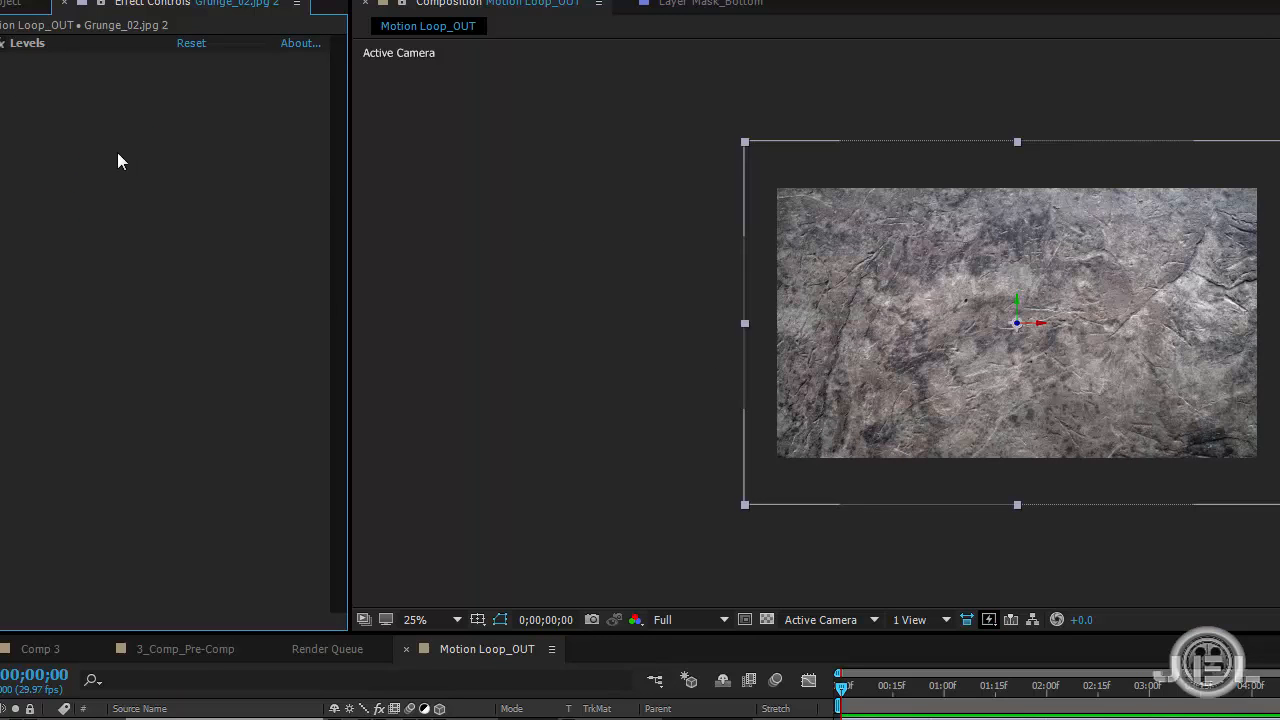
Step: Apply a Tint effect to the Grunge_02.jpg 2 layer and set Amount to Tint to 15%
right_click(117, 154)
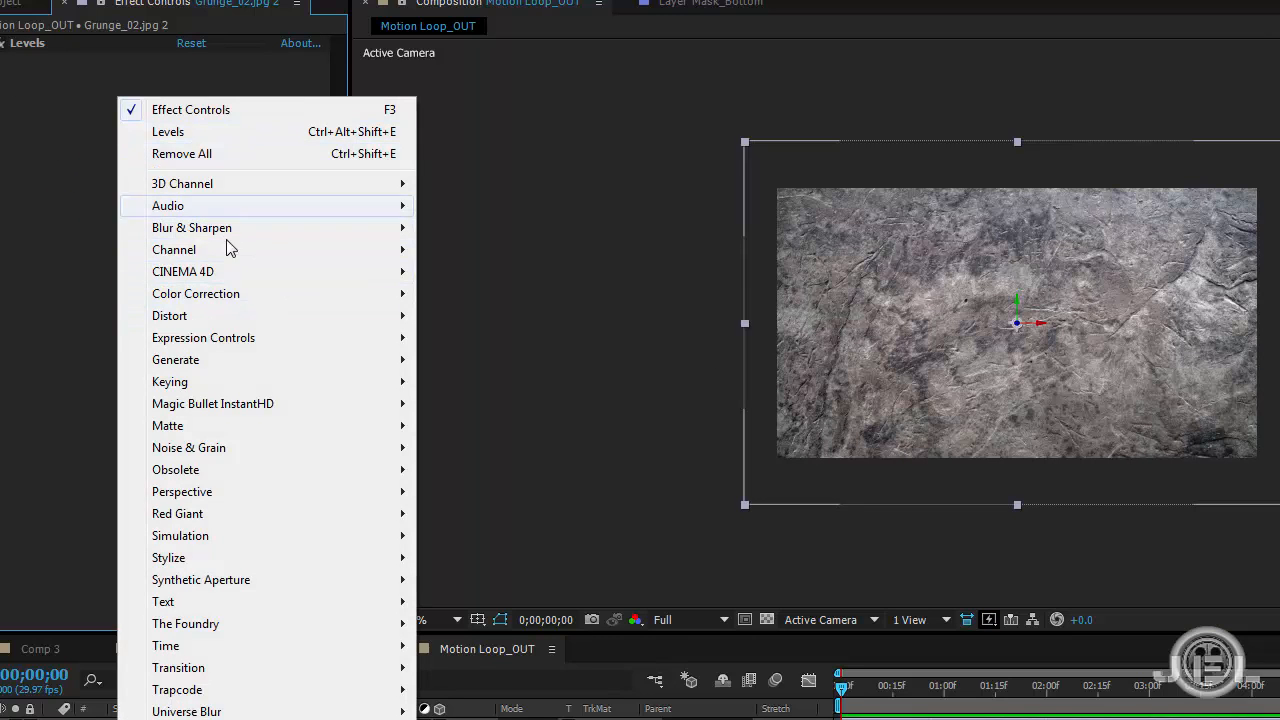
mouse_move(236, 300)
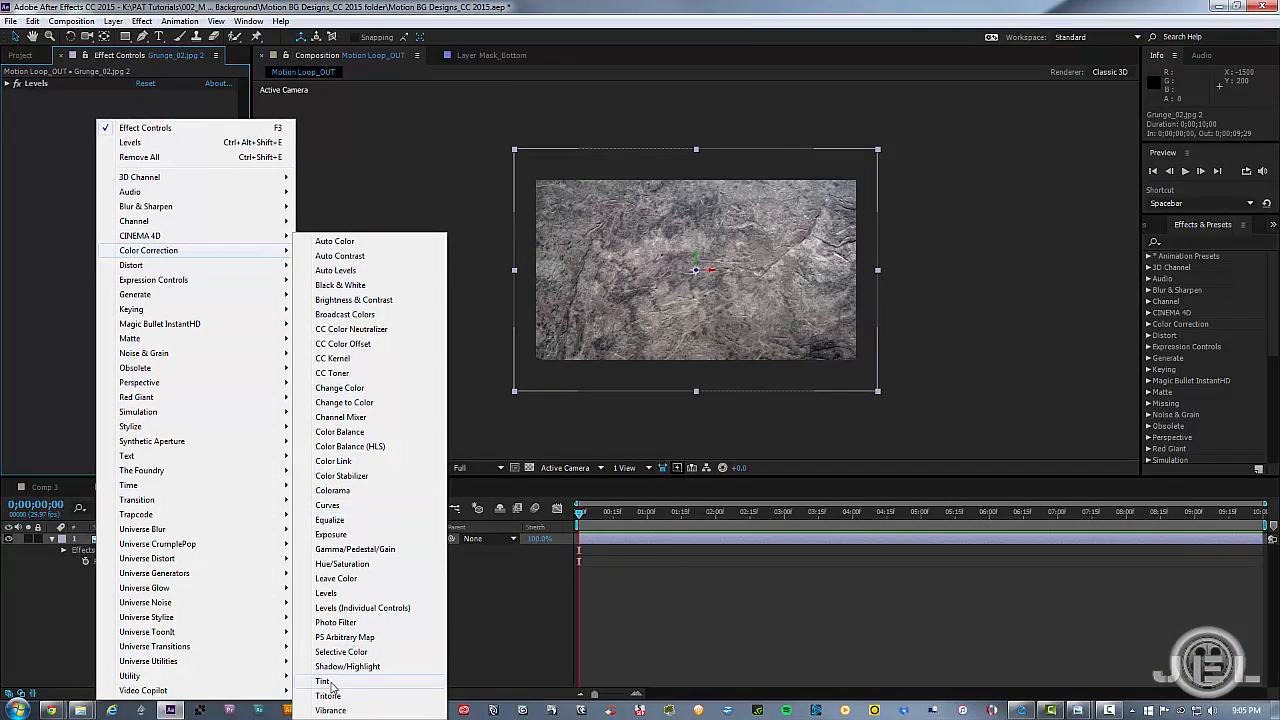
click(323, 681)
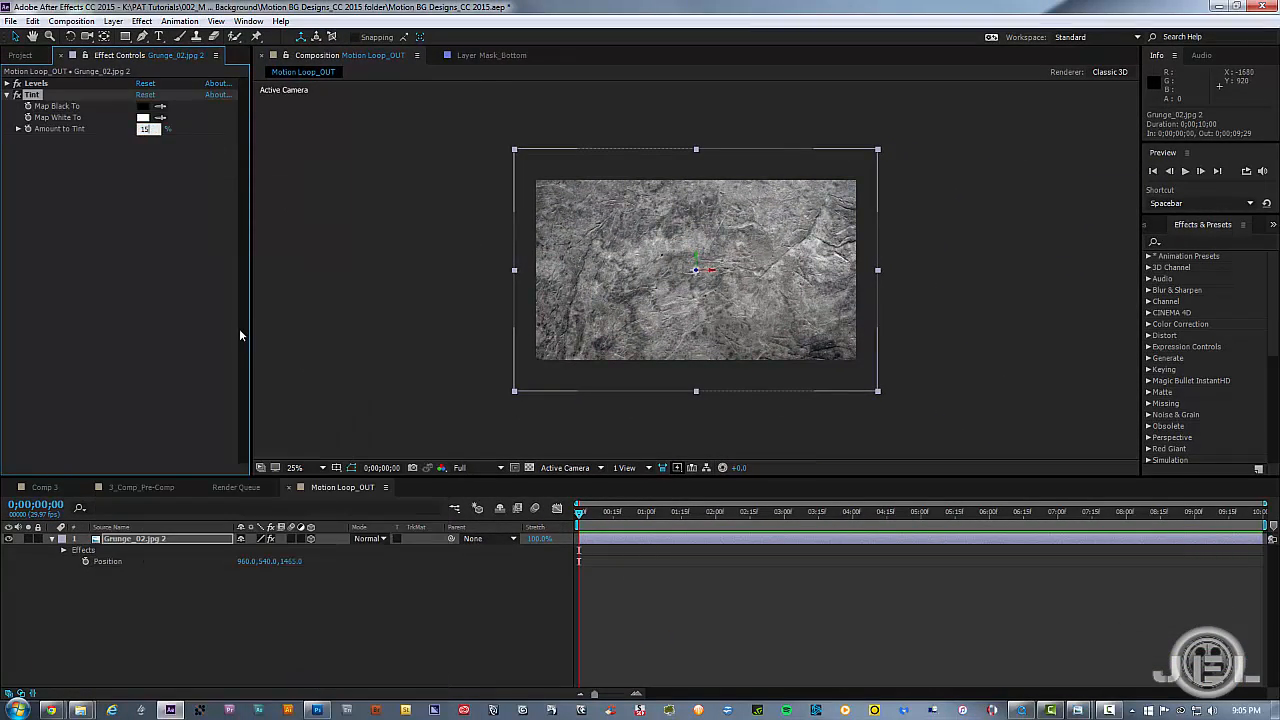
text(15)
key(Return)
Step: Add a Curves effect to the grunge layer and place it between Levels and Tint in the effect order
right_click(84, 156)
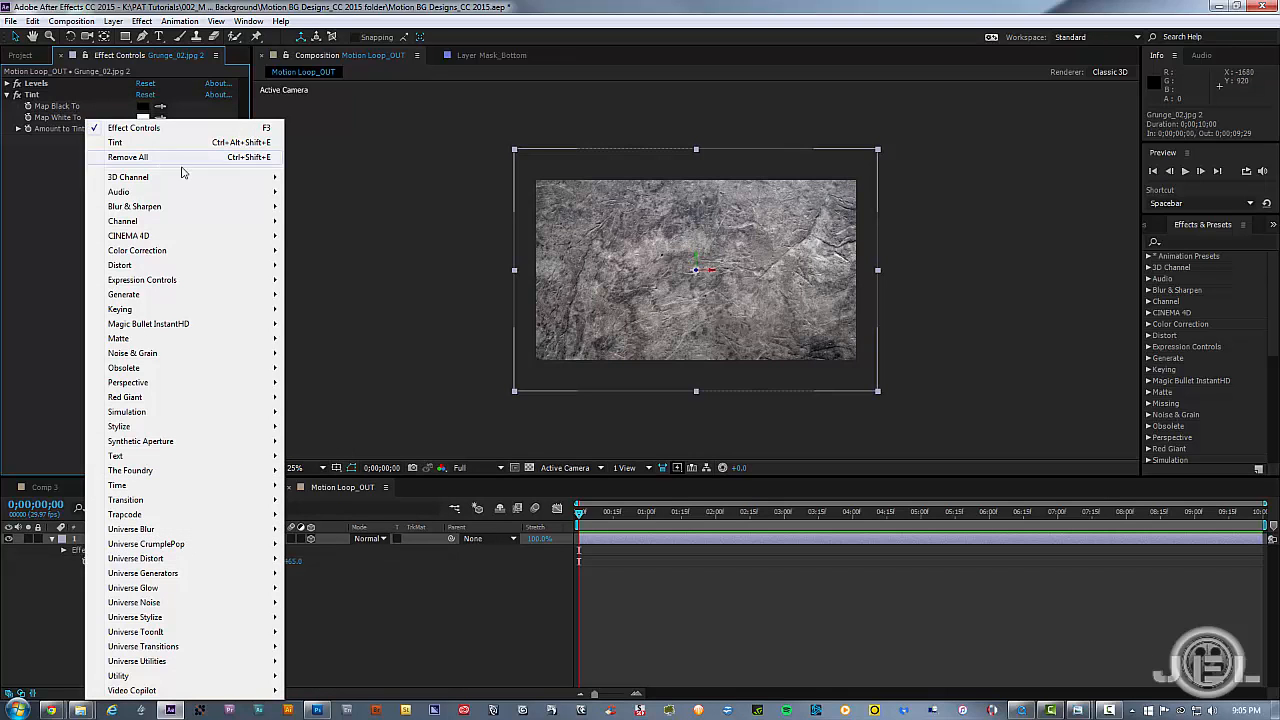
mouse_move(180, 251)
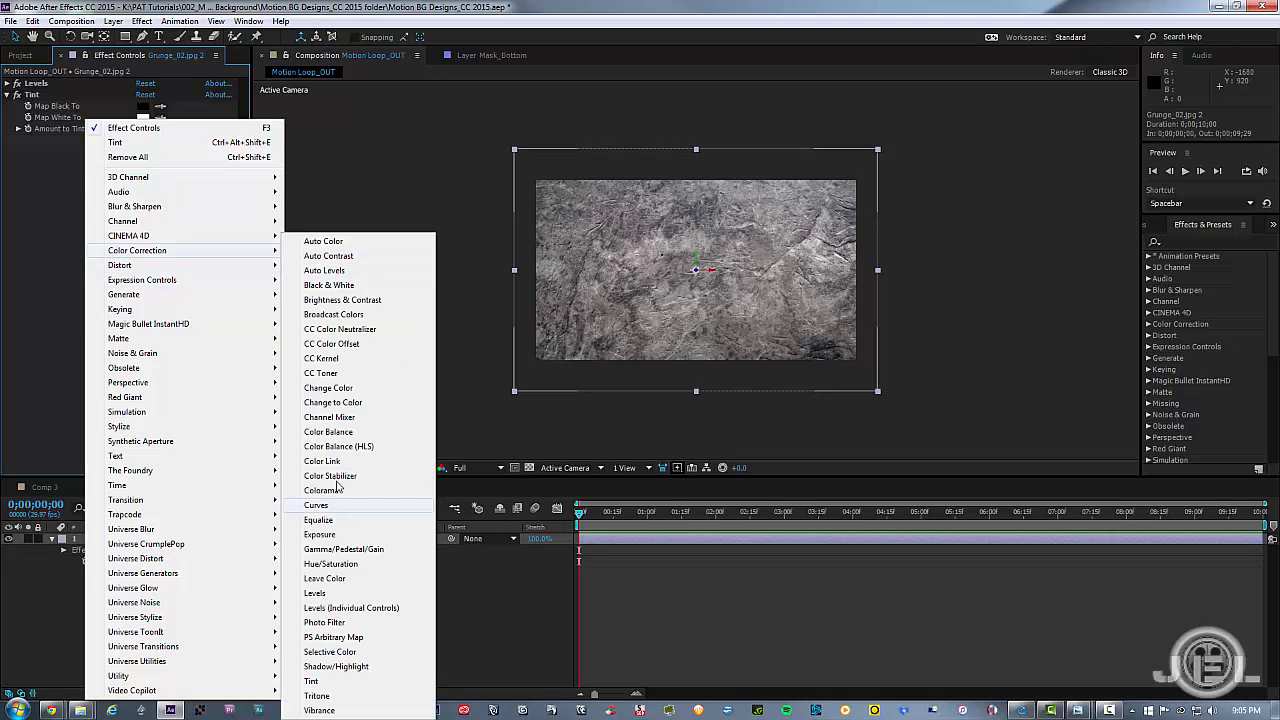
click(330, 503)
drag(34, 95, 95, 455)
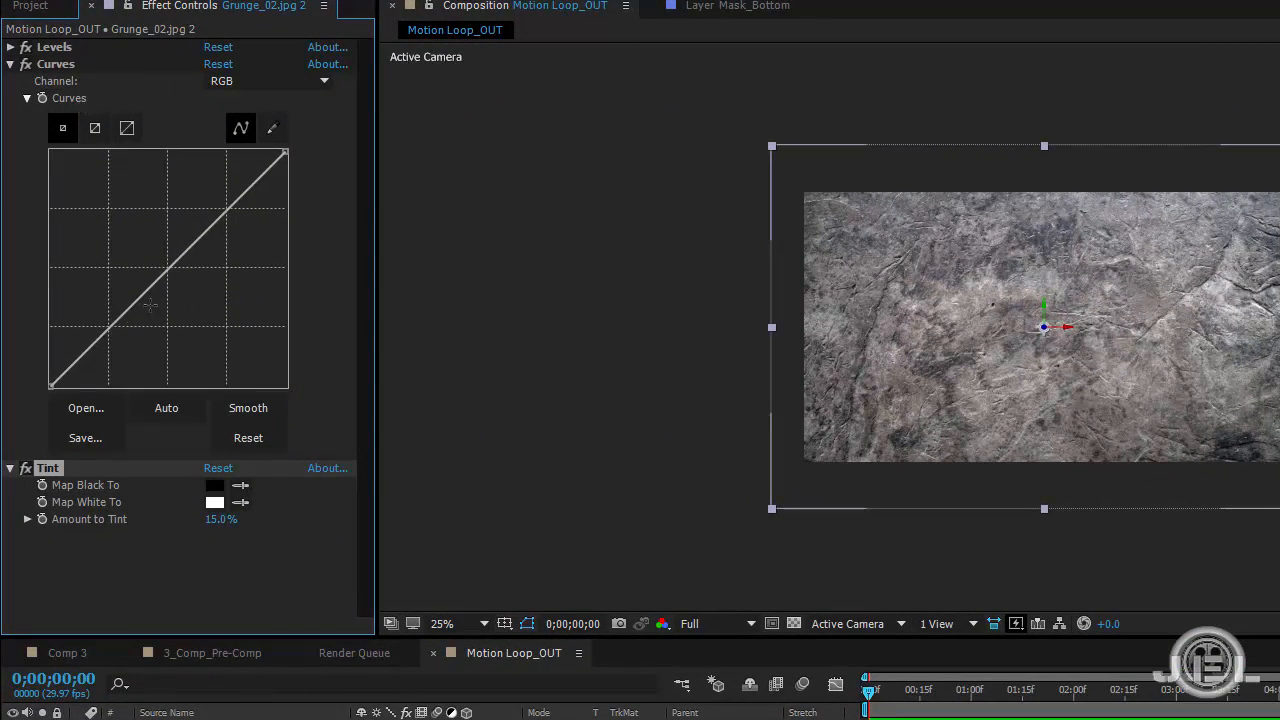
Step: Shape the RGB curve into a gentle S, lowering the shadows and raising the highlights for more contrast
key(period)
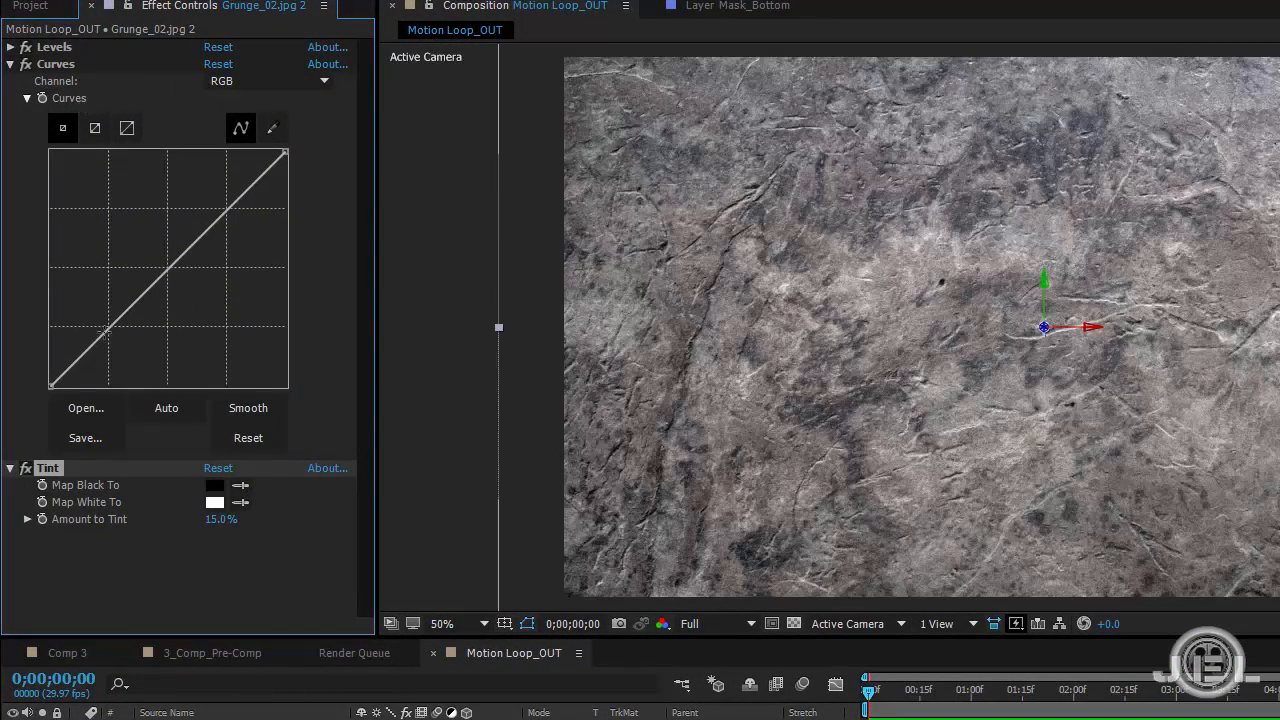
drag(106, 330, 113, 337)
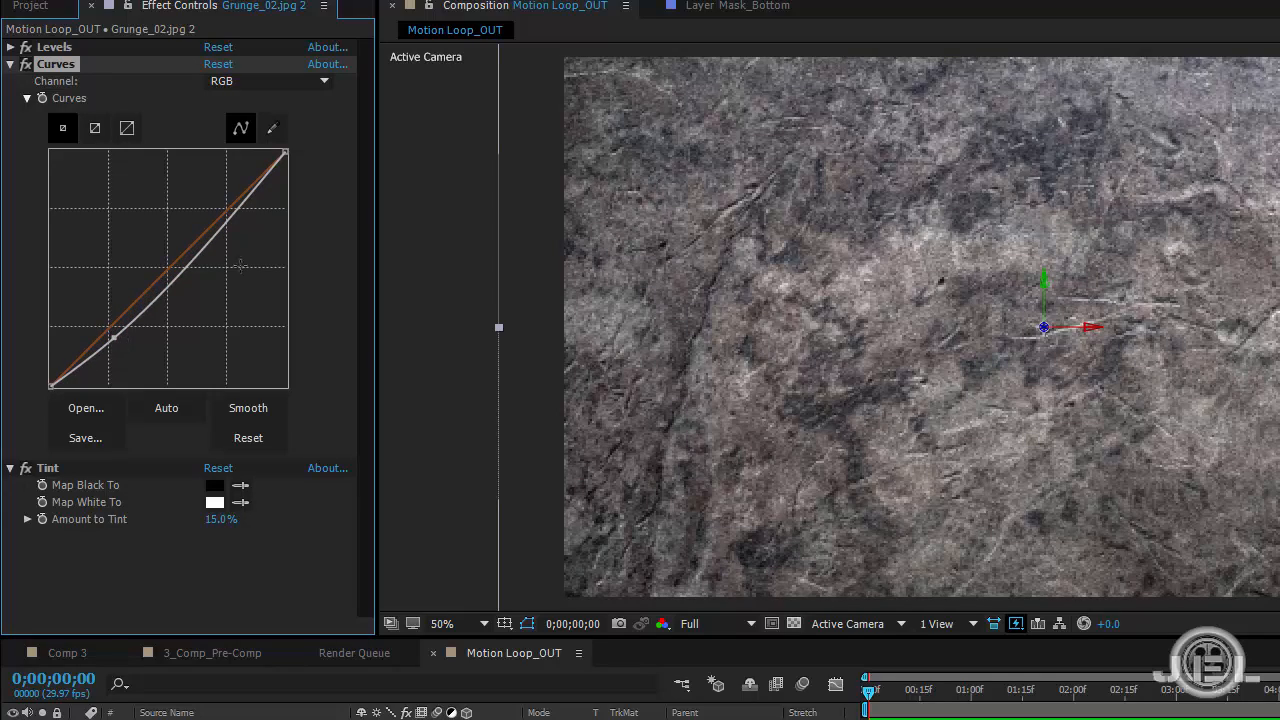
drag(227, 222, 223, 210)
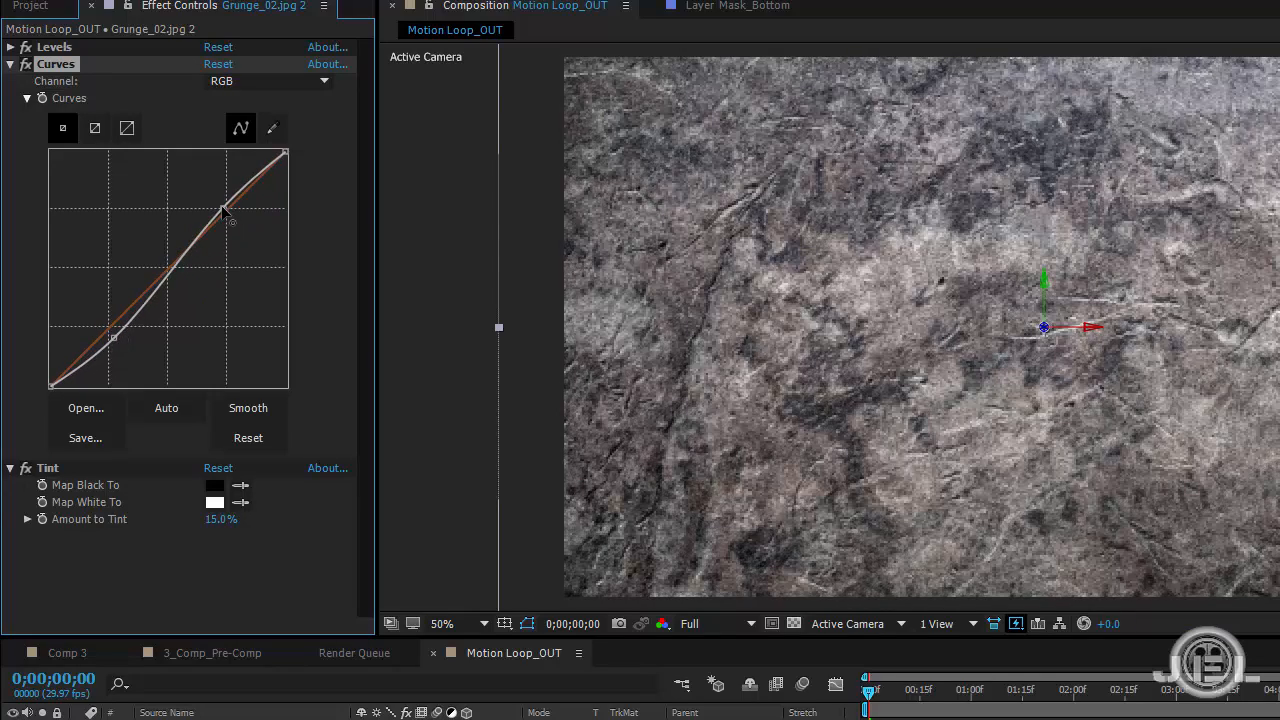
Step: Raise the midtones of the Green curve slightly and lower the midtones of the Red curve to give the texture a green cast
click(232, 81)
click(258, 147)
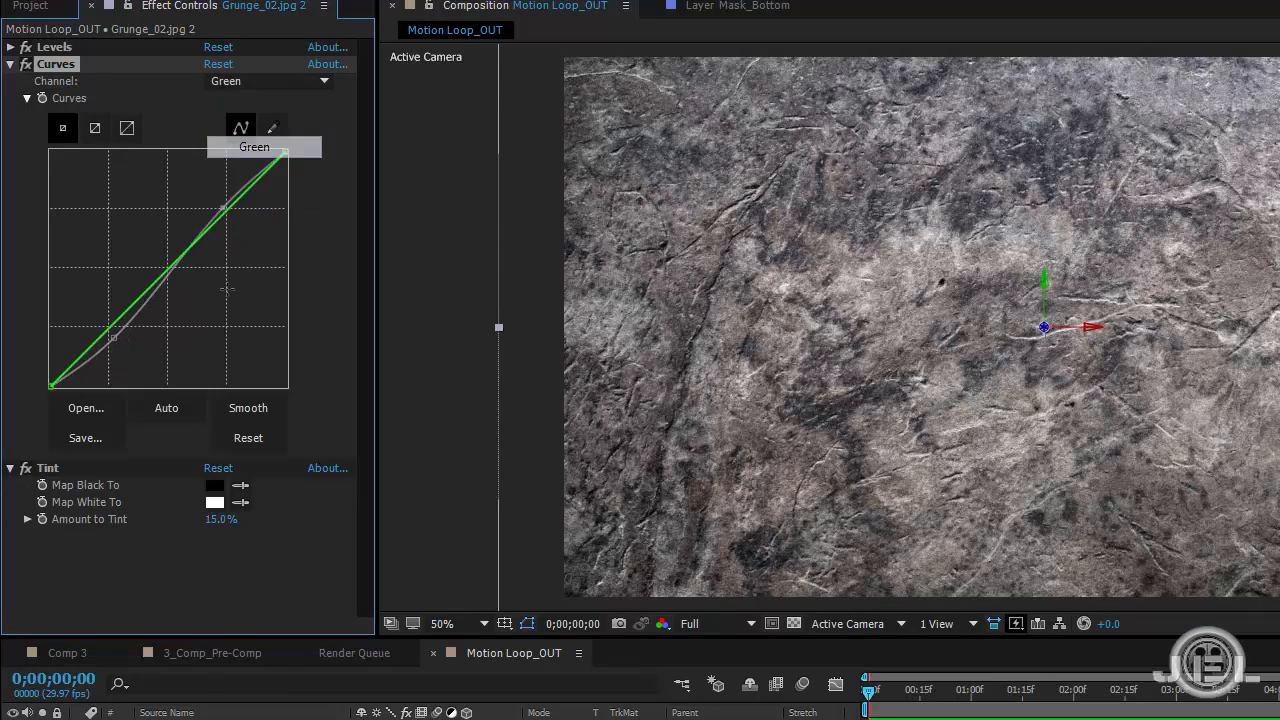
drag(182, 280, 164, 262)
click(257, 84)
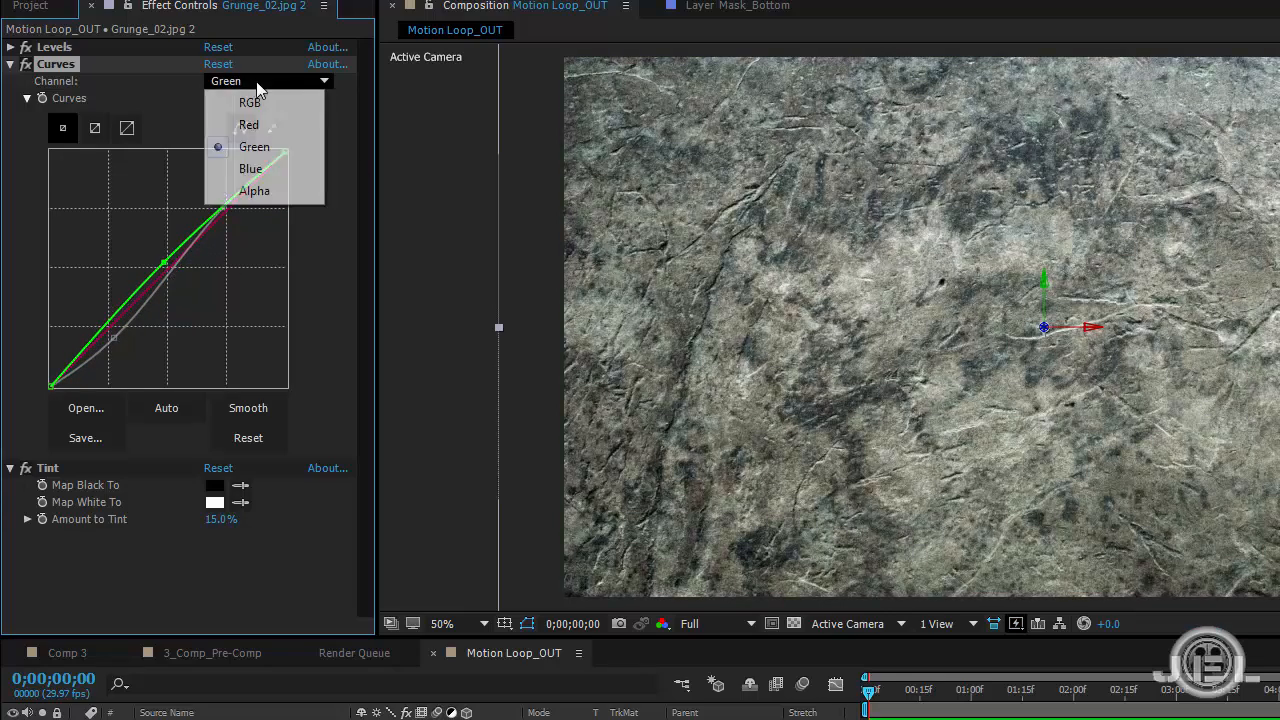
click(250, 126)
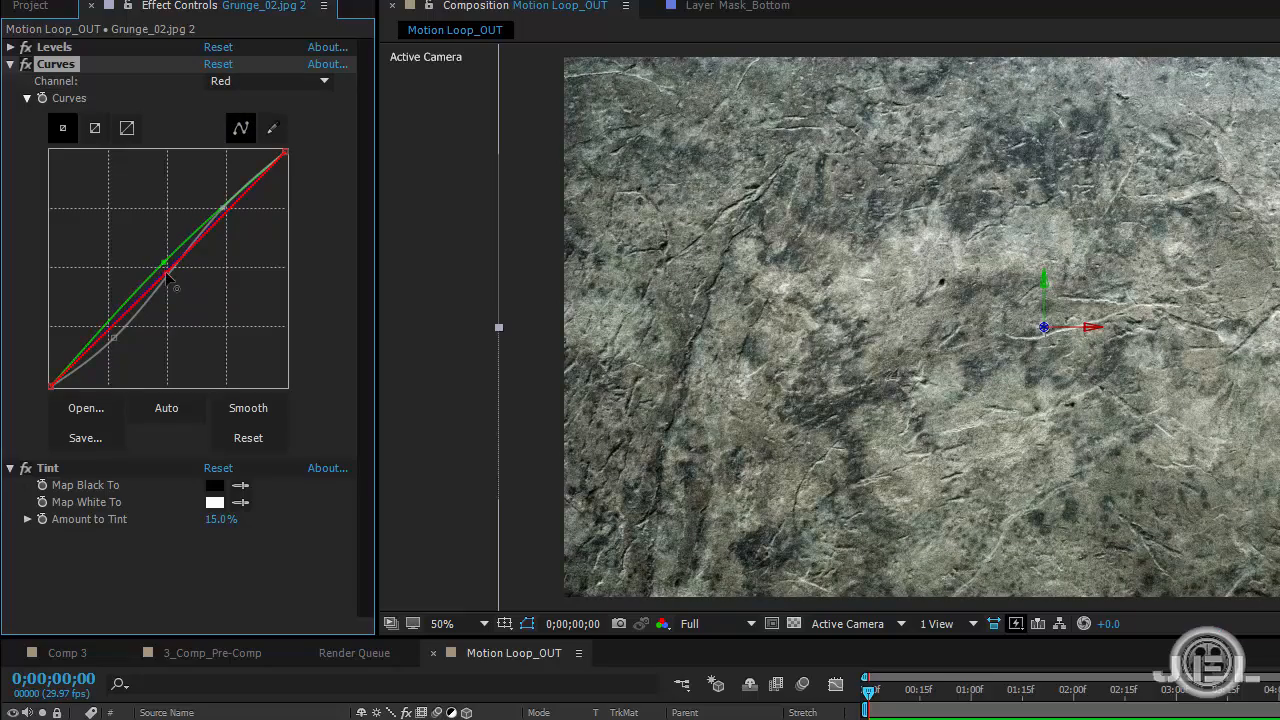
drag(167, 274, 171, 281)
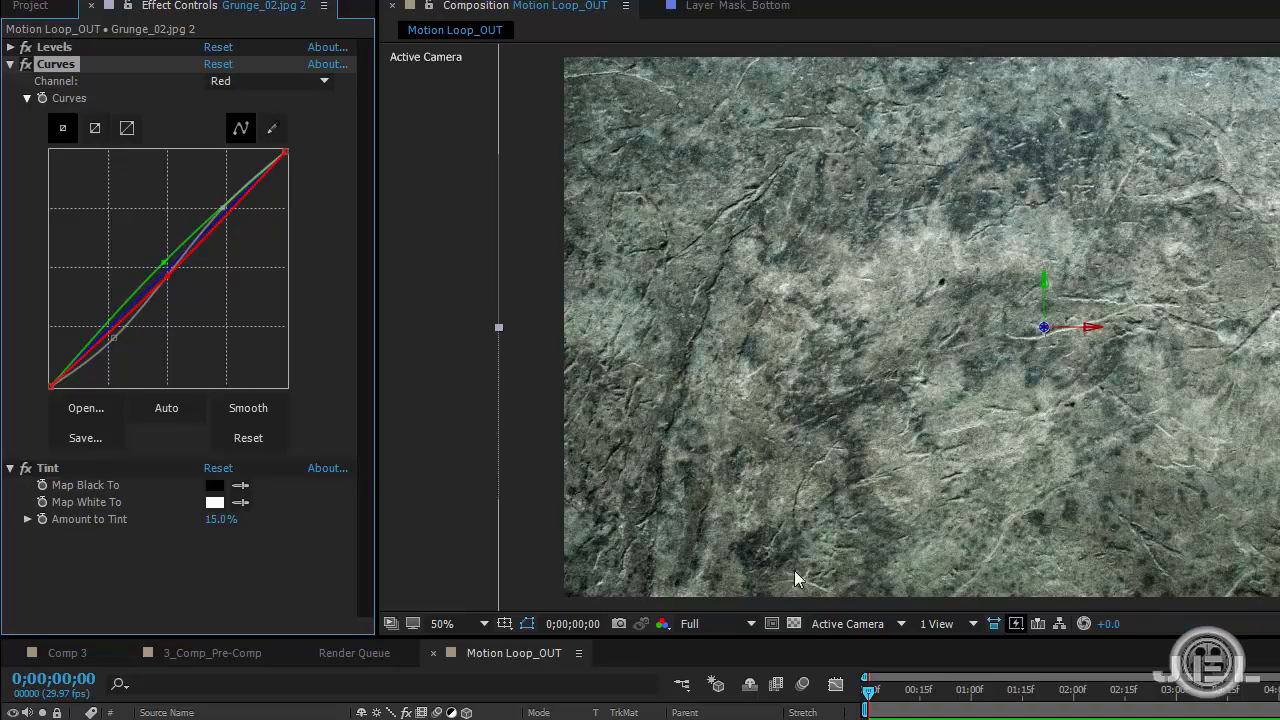
key(F2)
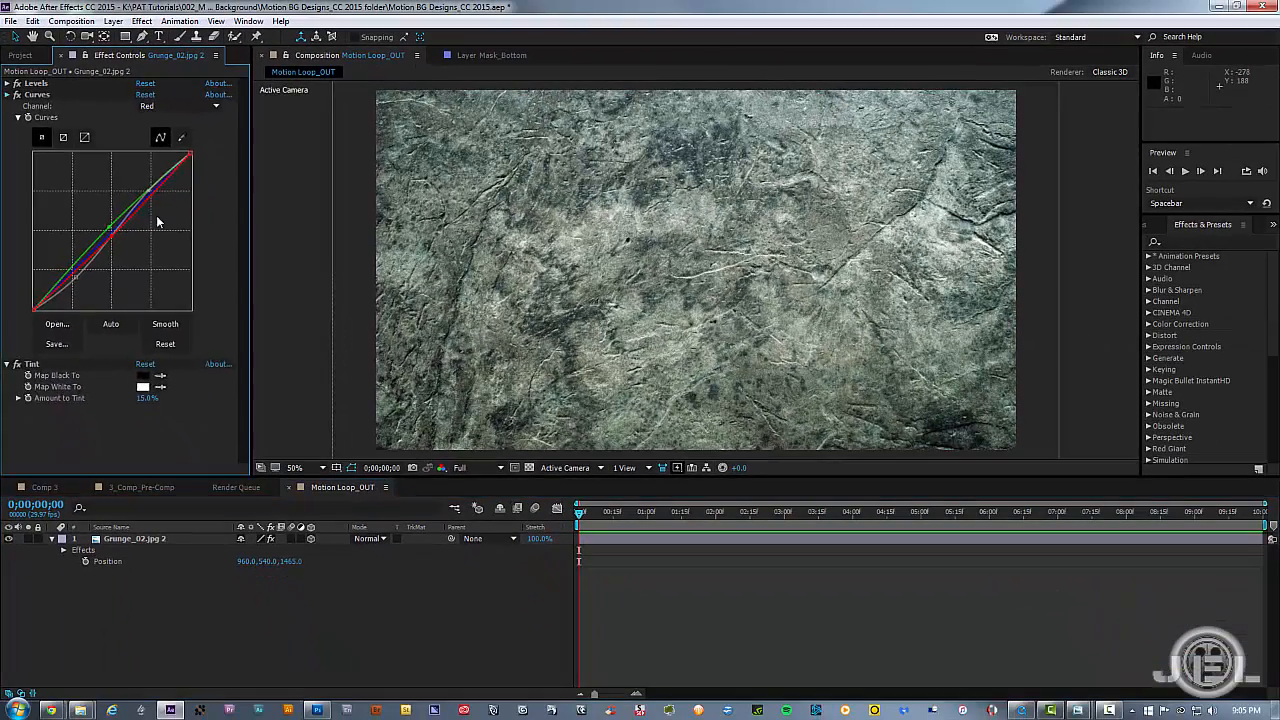
Step: Add Cross.png 2 from the Tutorial folder to Motion Loop_OUT above the grunge layer
click(8, 87)
click(22, 55)
ctrl+click(48, 251)
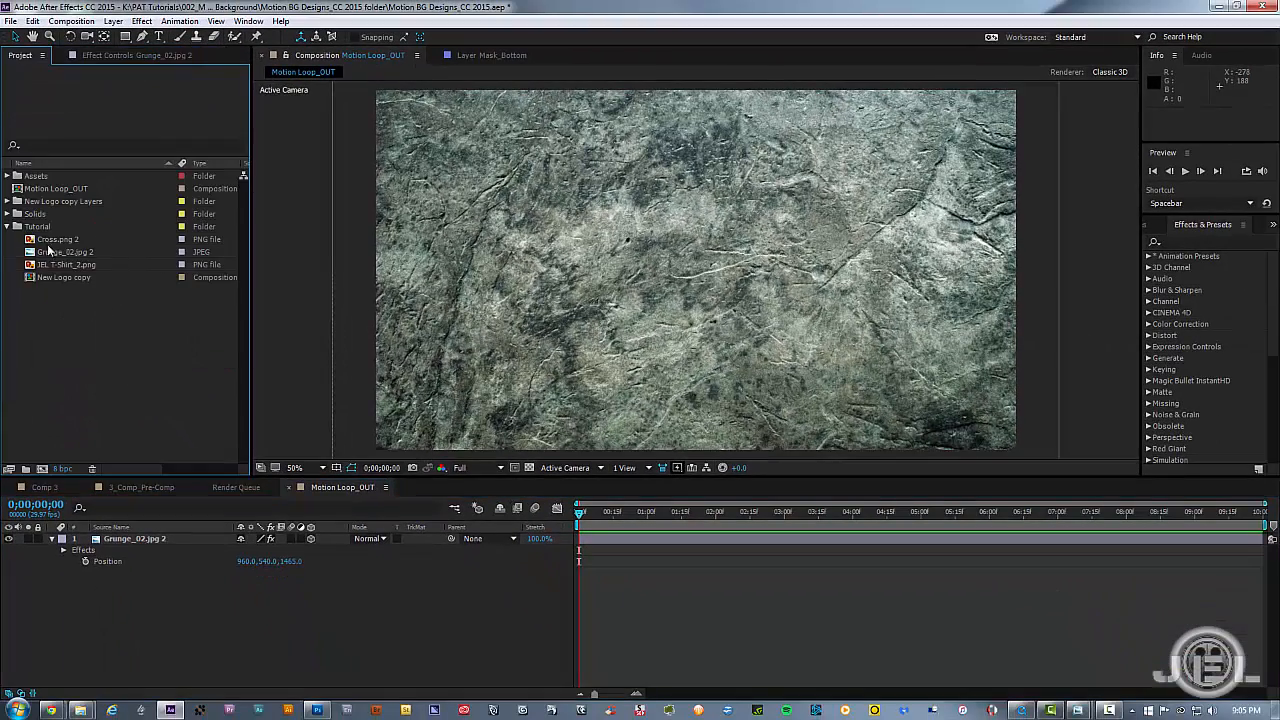
click(51, 241)
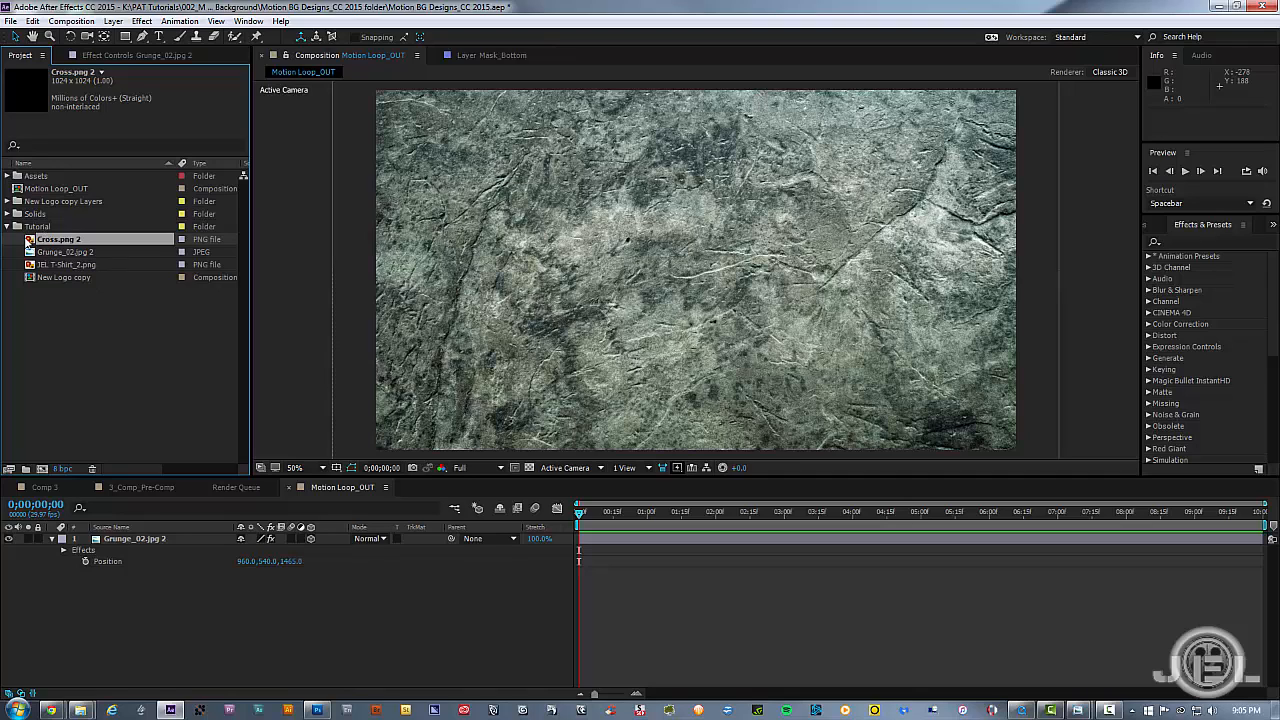
drag(30, 243, 160, 538)
click(678, 575)
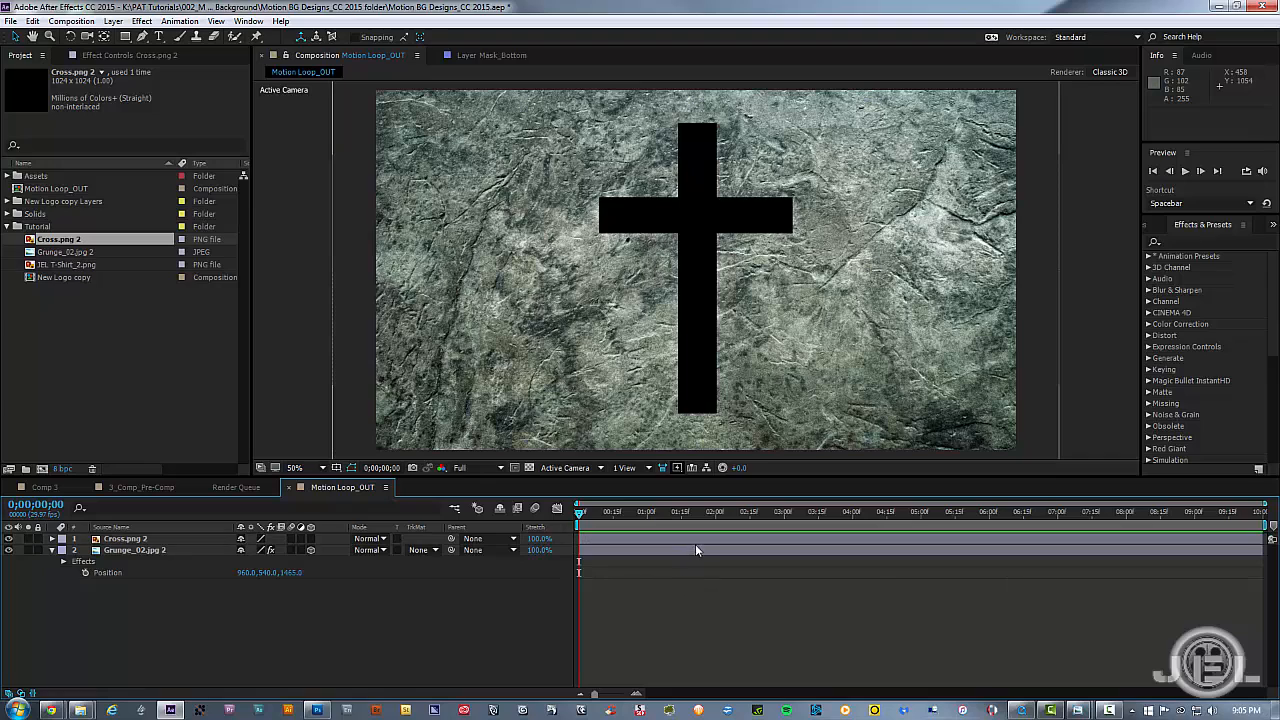
Step: Pre-compose the Cross.png 2 layer as Cross_Pre-Comp, leaving all attributes in Motion Loop_OUT
click(697, 547)
click(695, 270)
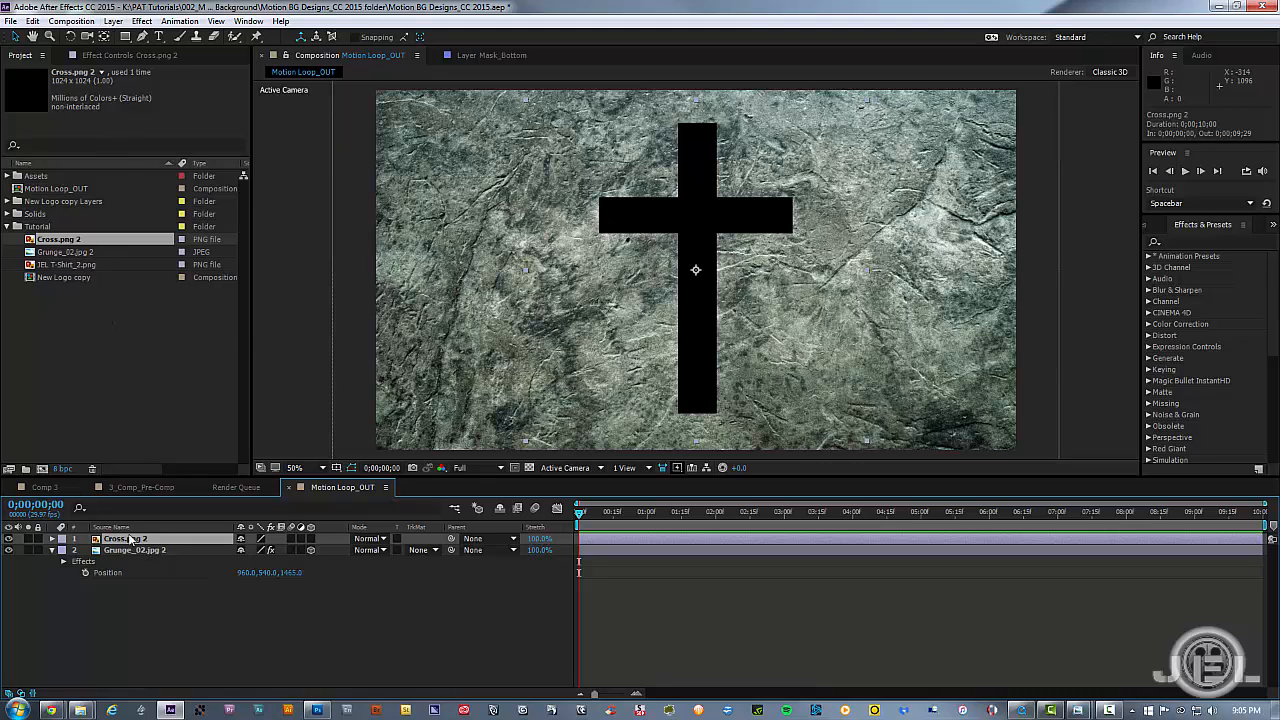
click(118, 21)
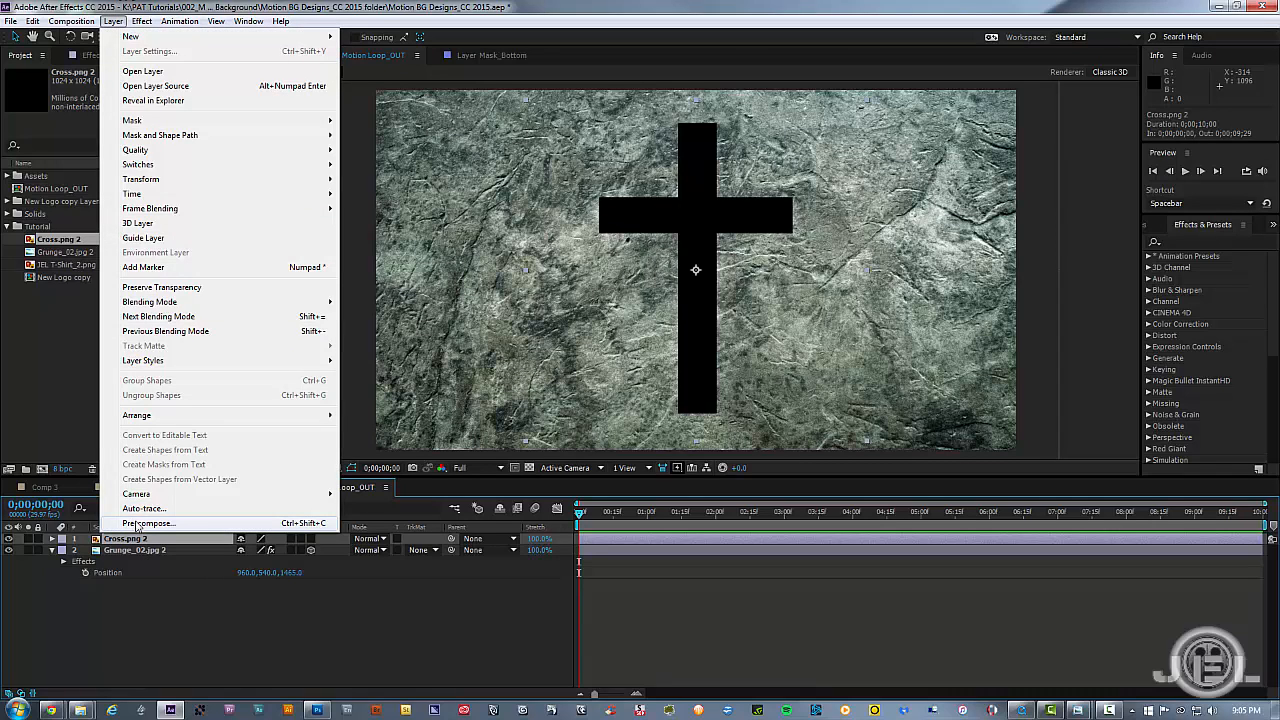
click(147, 523)
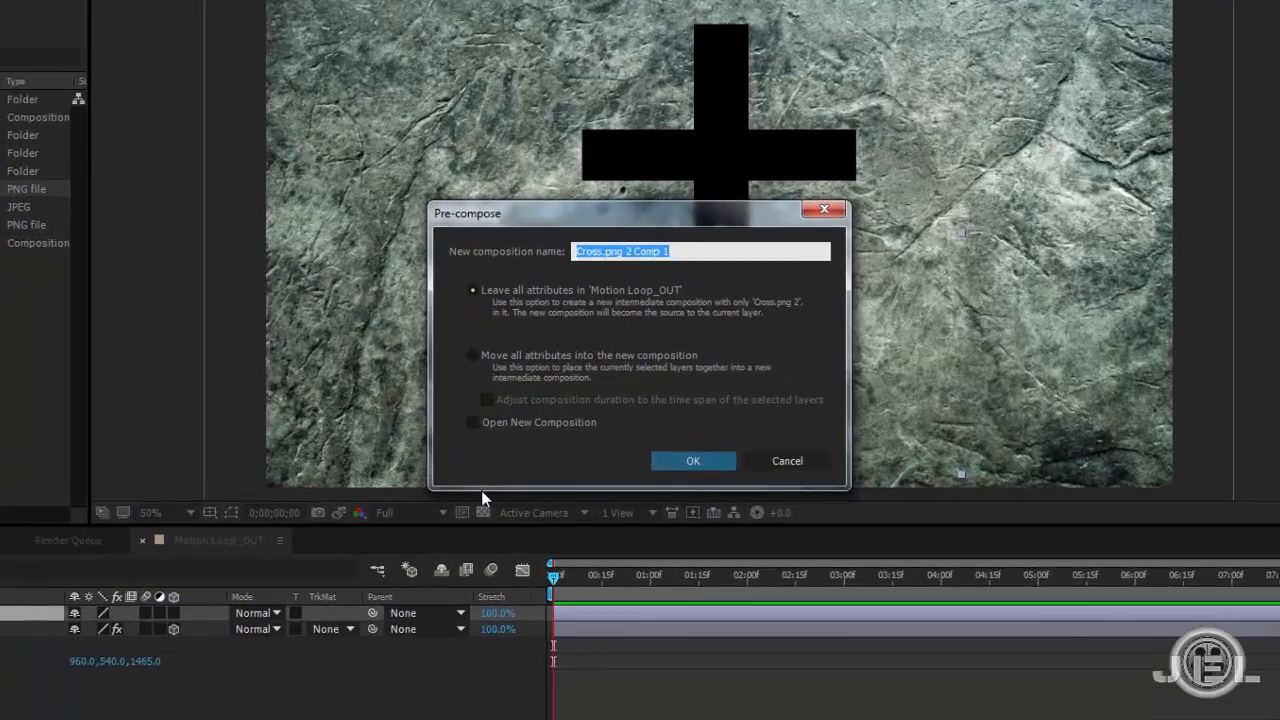
text(C)
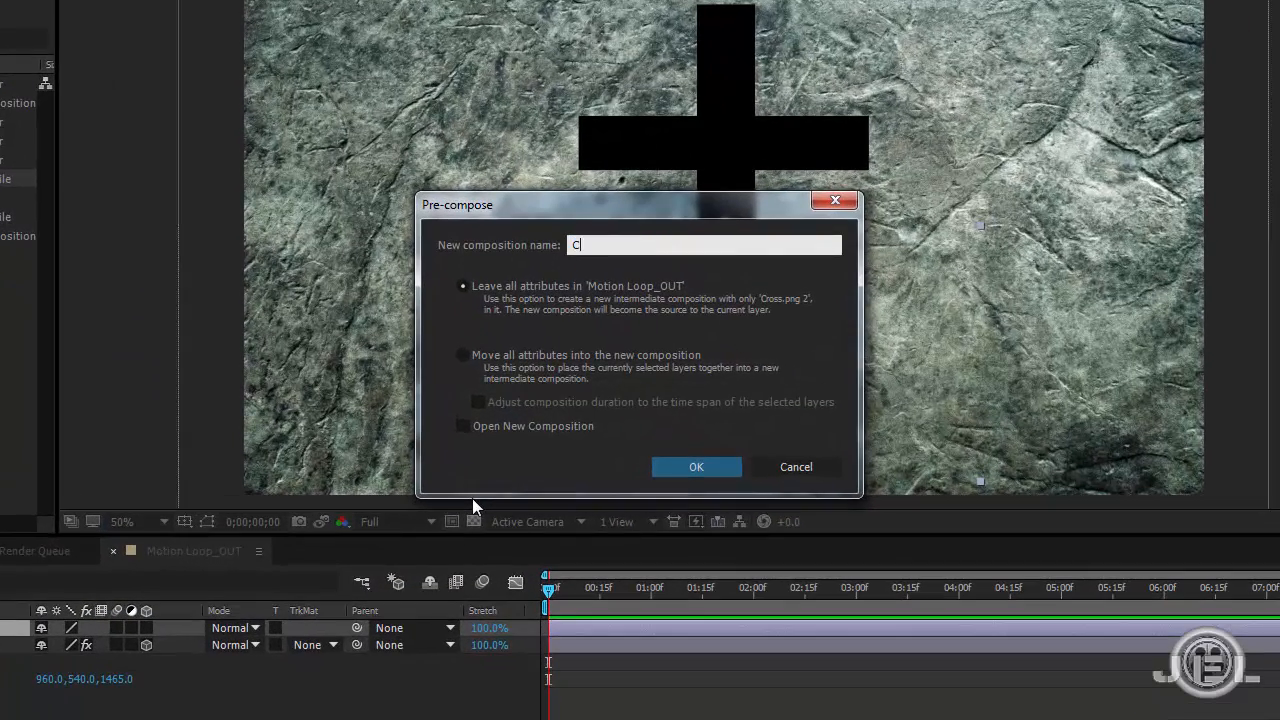
text(ross_Pre-Comp)
key(Return)
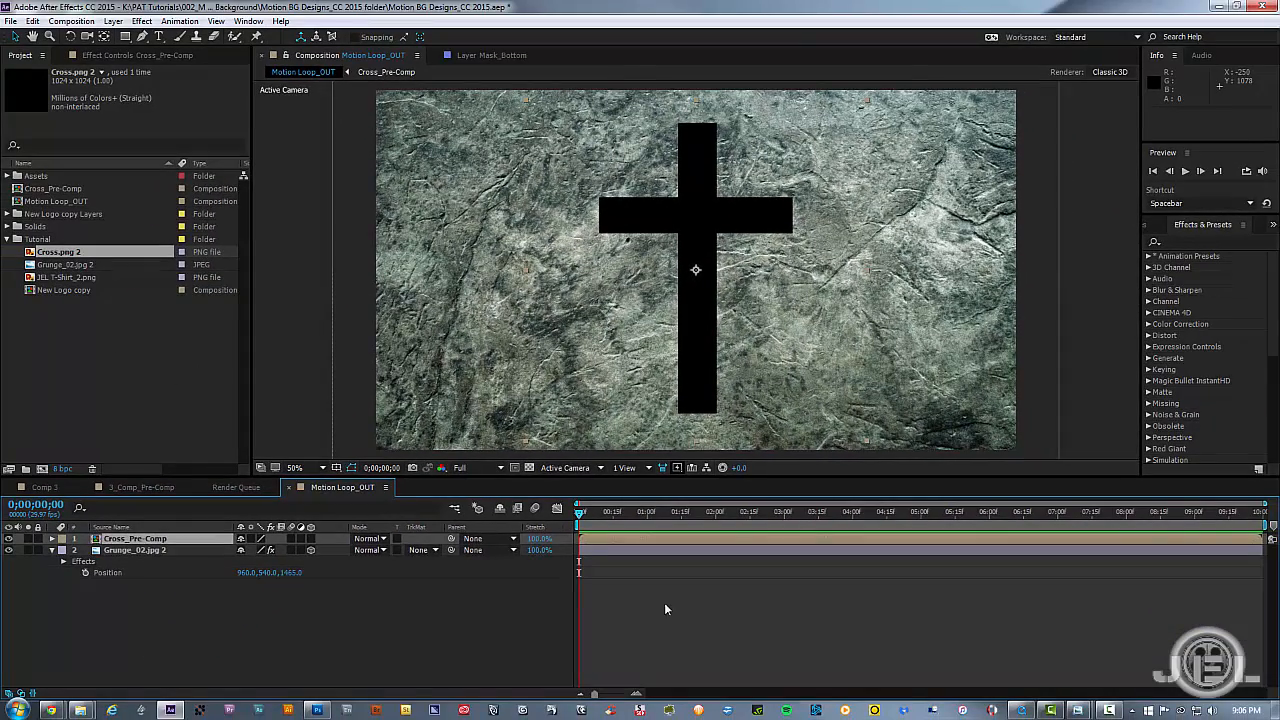
Step: Inside Cross_Pre-Comp, auto-trace the Cross.png 2 layer's Alpha channel for the current frame, applying the result to a new layer
double_click(134, 539)
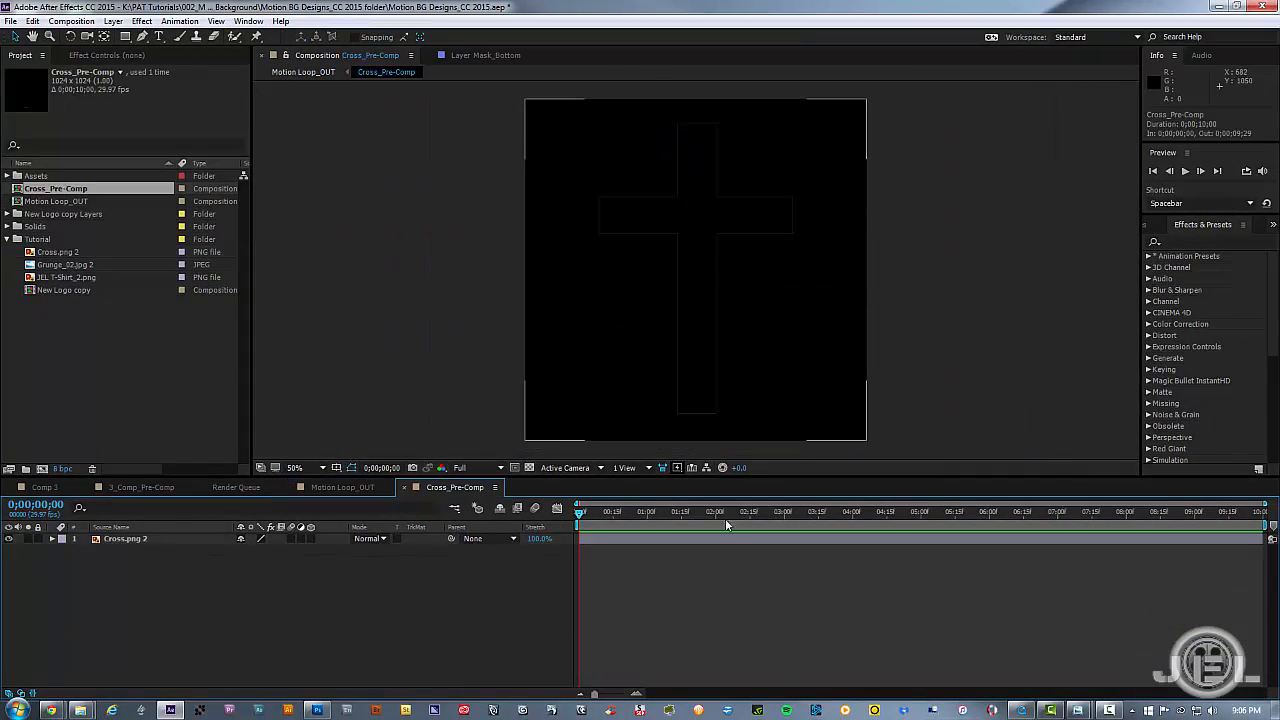
click(656, 539)
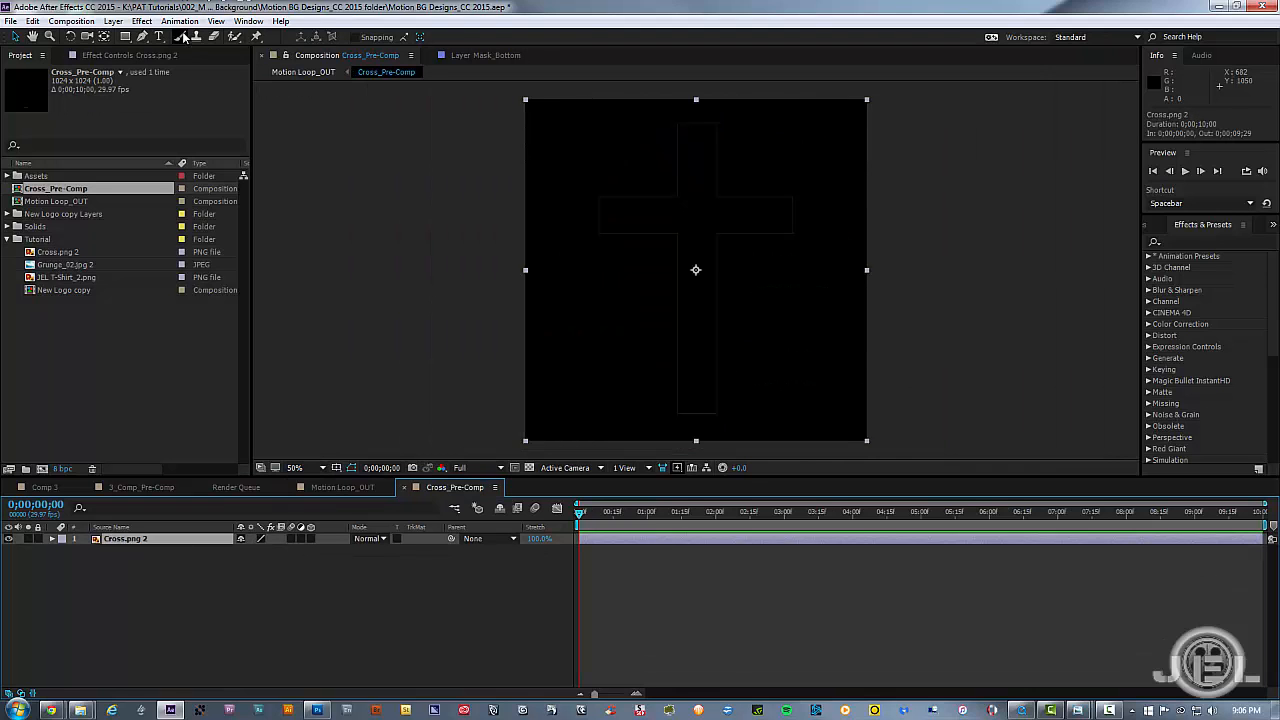
click(114, 22)
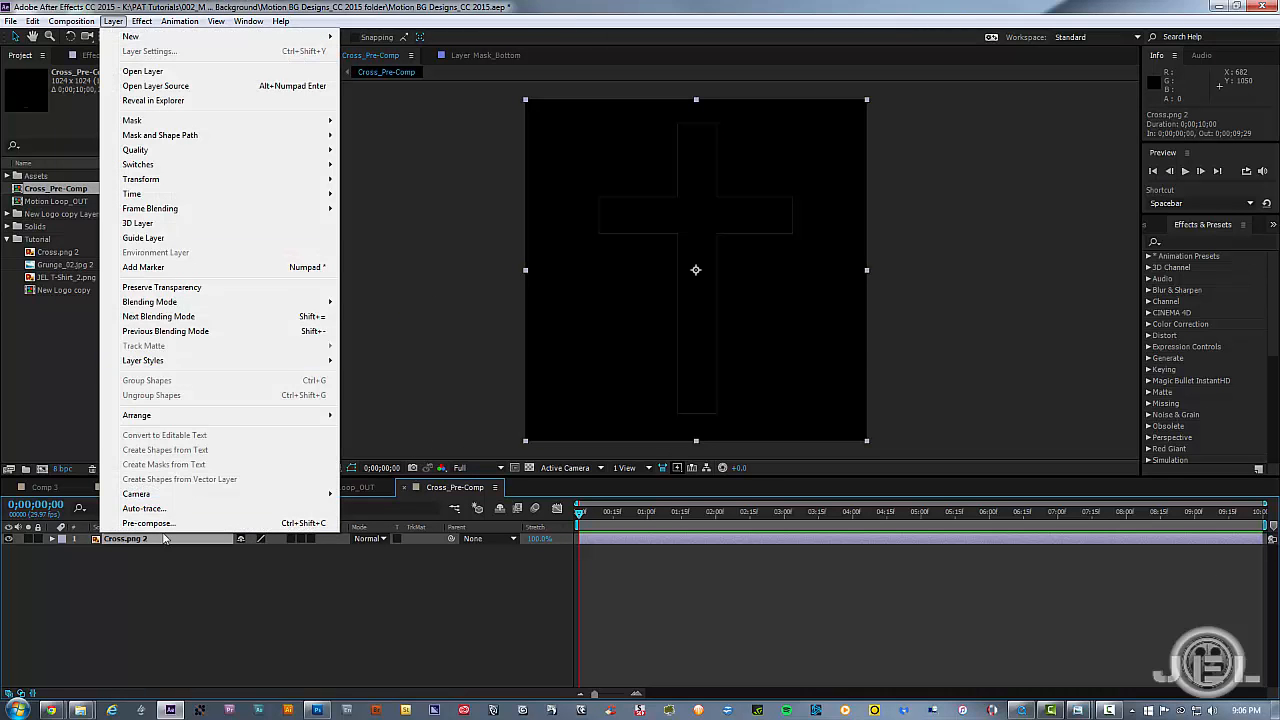
click(144, 508)
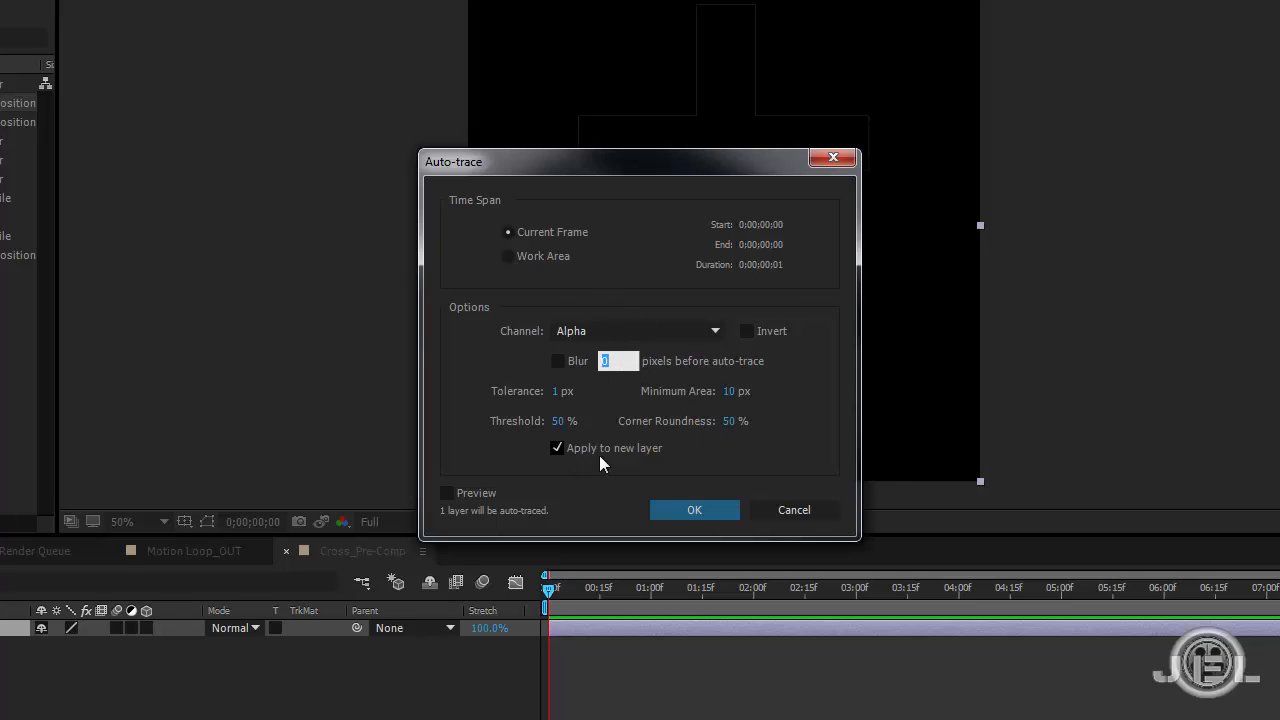
click(690, 511)
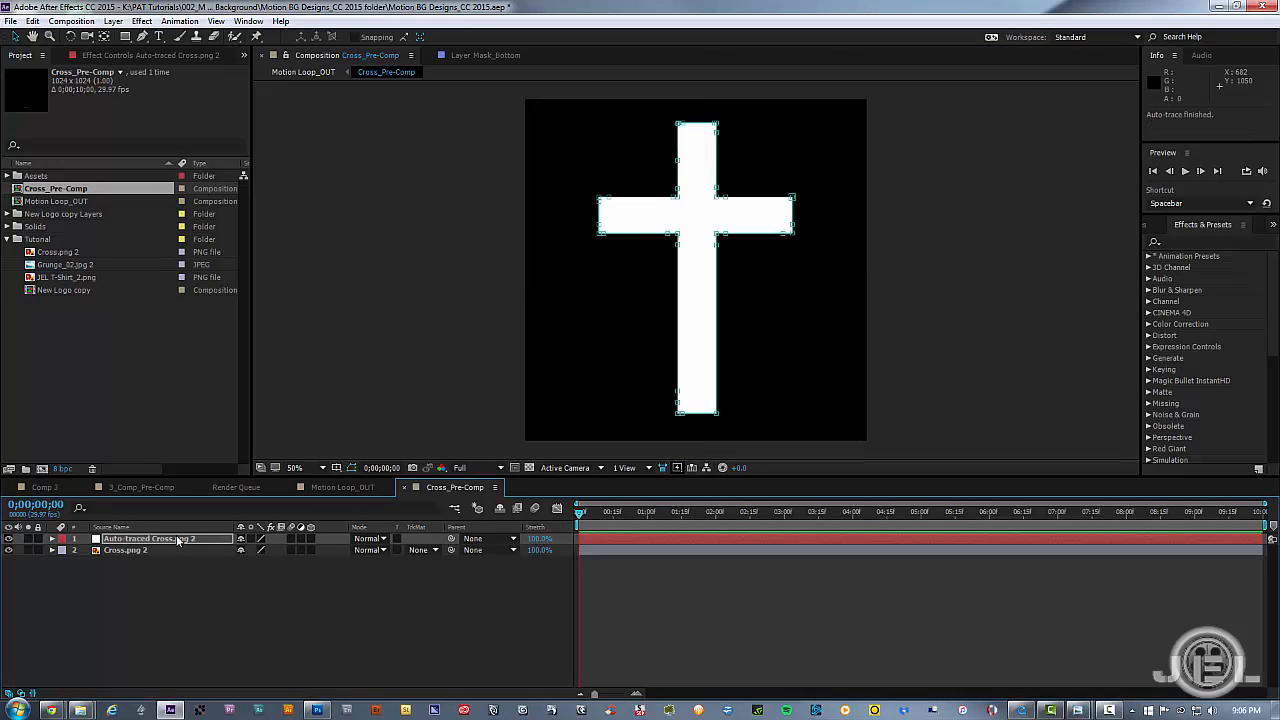
Step: Hide the original Cross.png 2 layer in Cross_Pre-Comp and select the auto-traced cross layer
click(176, 537)
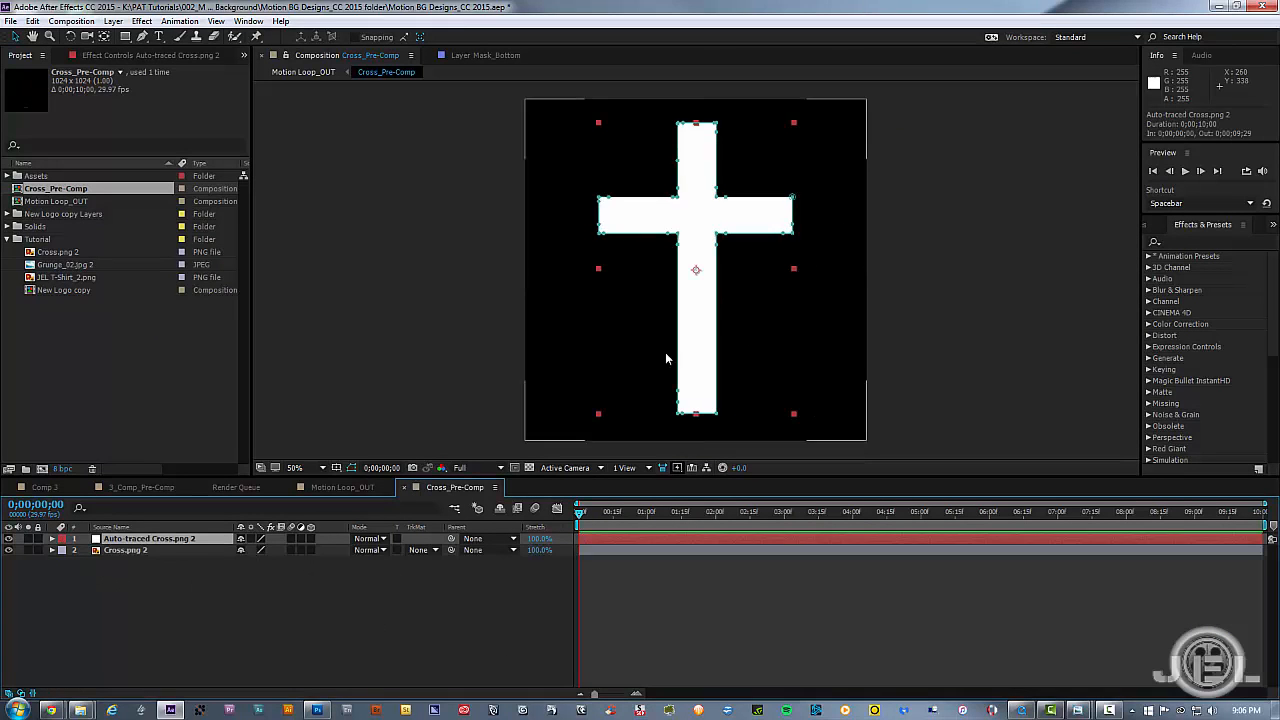
click(10, 550)
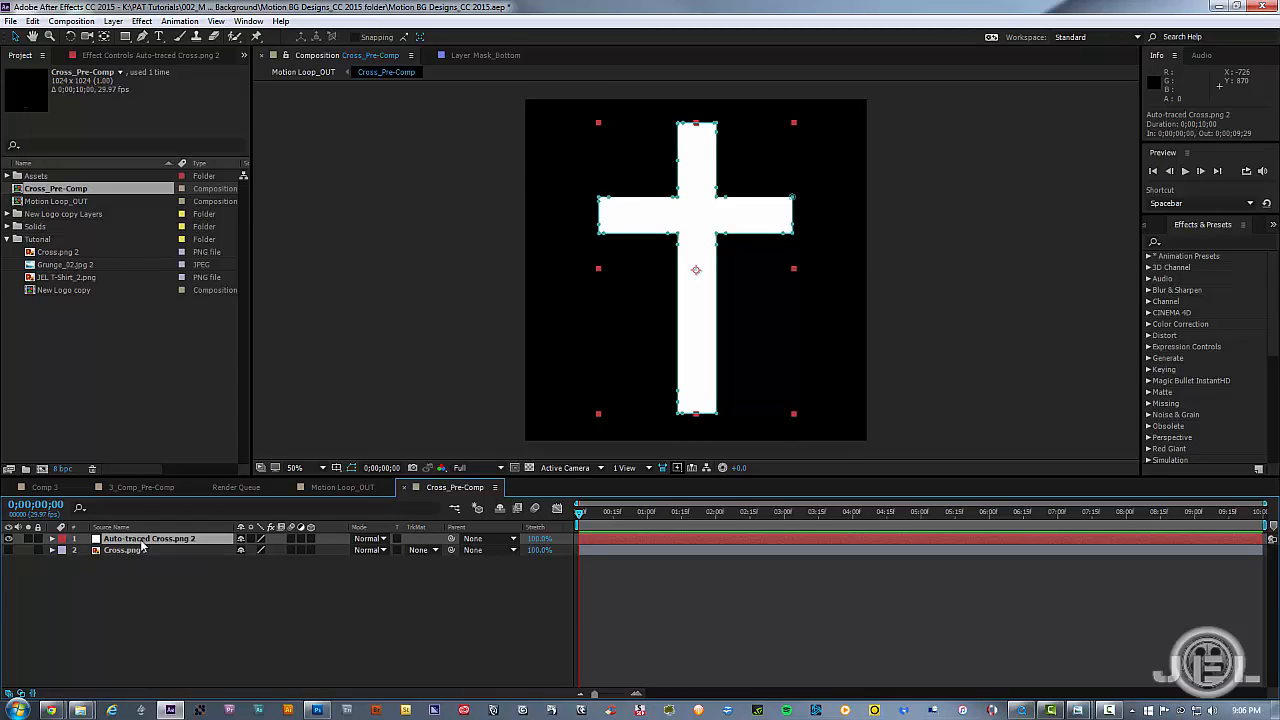
click(917, 268)
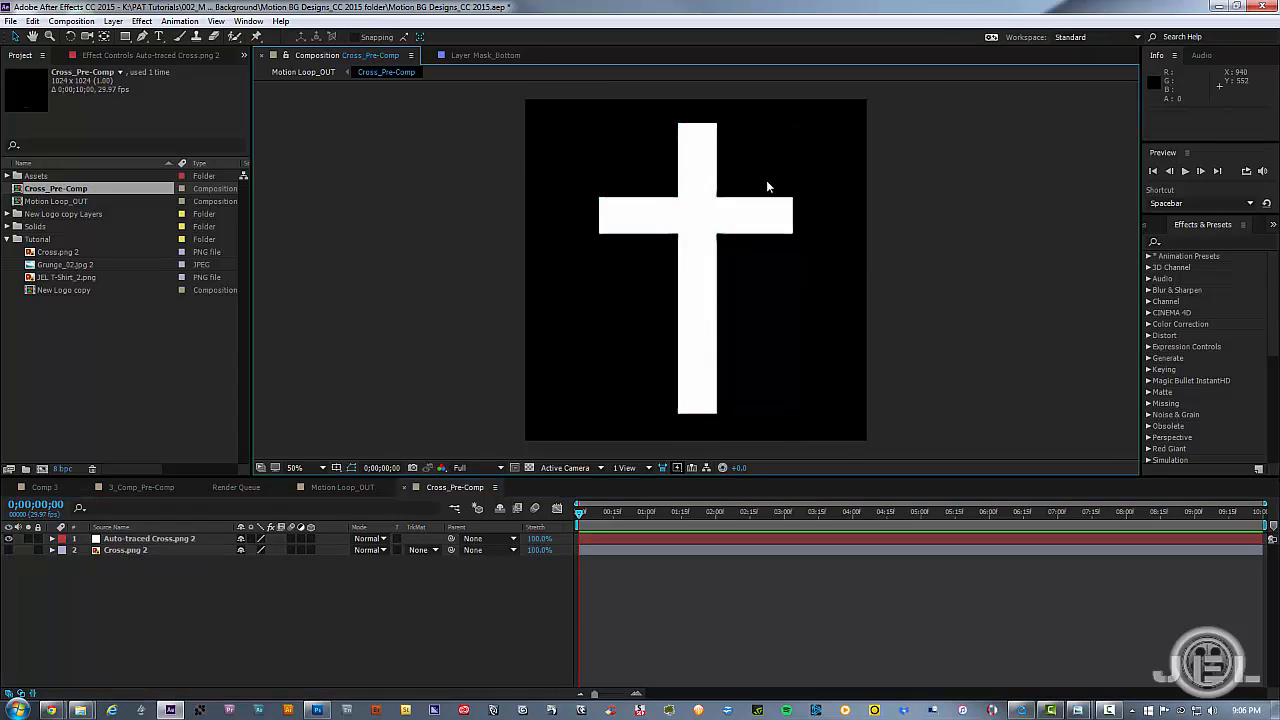
click(173, 553)
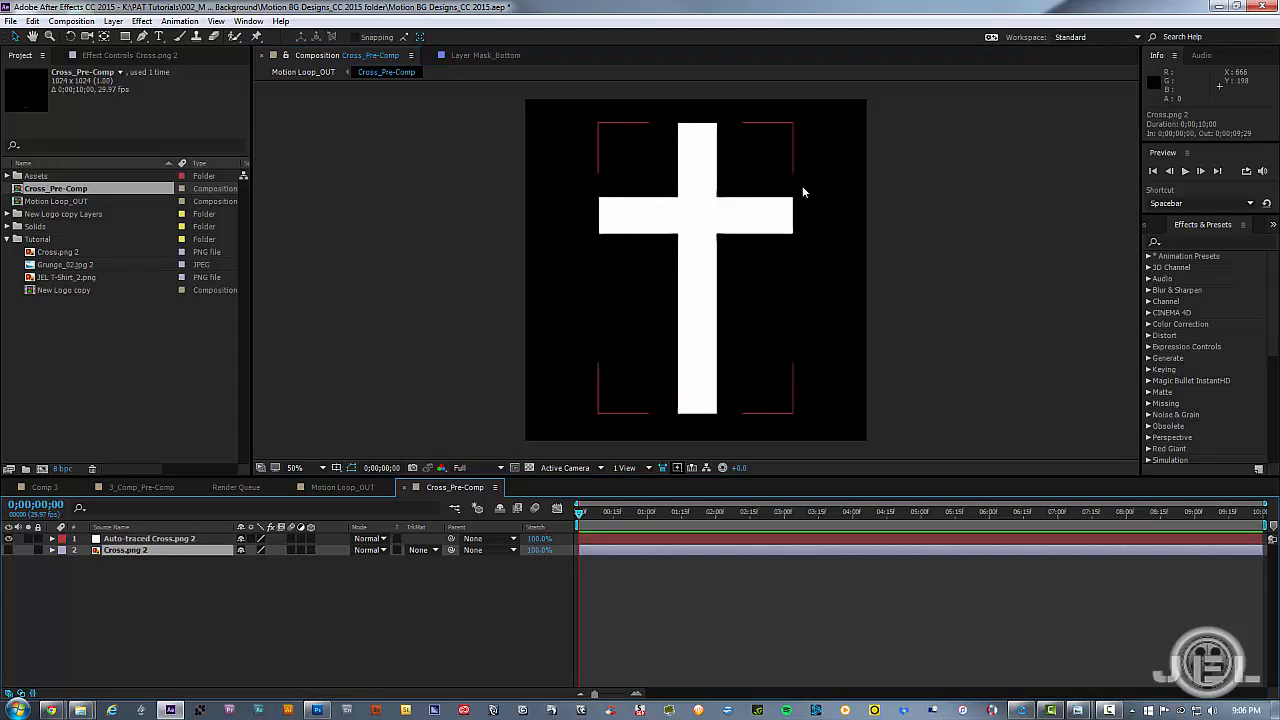
click(210, 539)
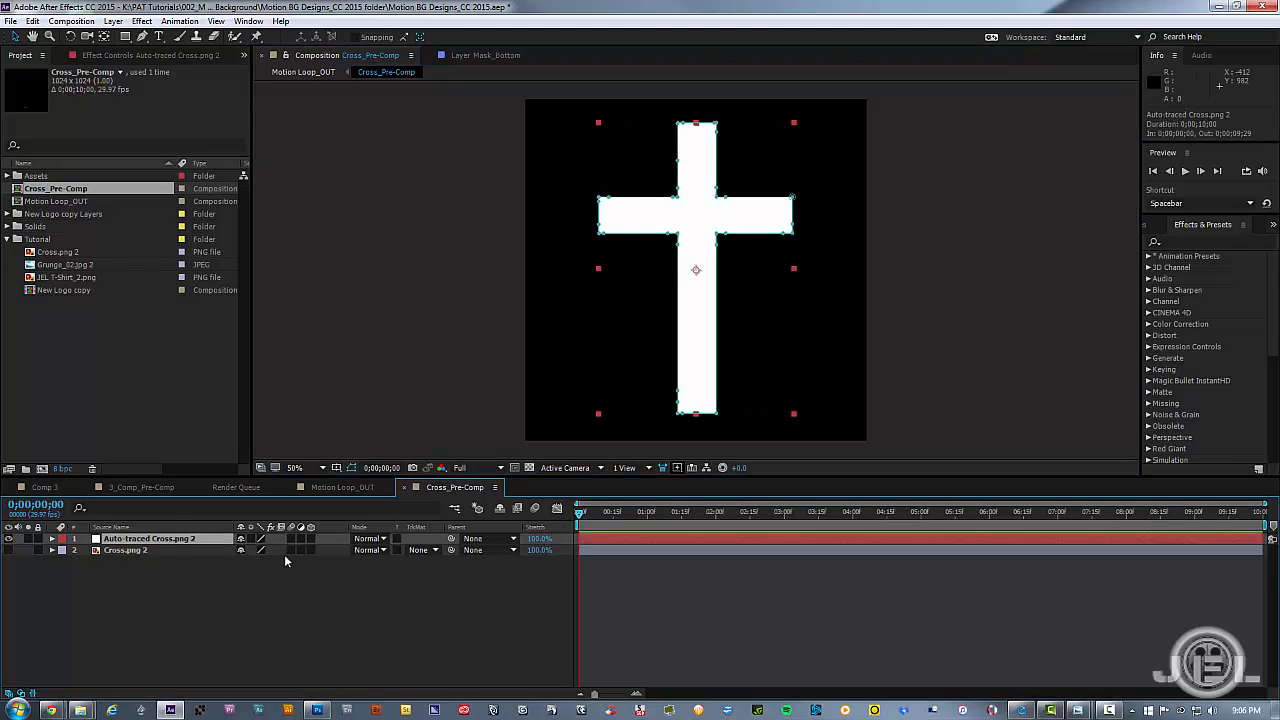
Step: Copy the Grunge_02.jpg 2 layer from Motion Loop_OUT and paste it above the auto-traced cross in Cross_Pre-Comp
click(337, 488)
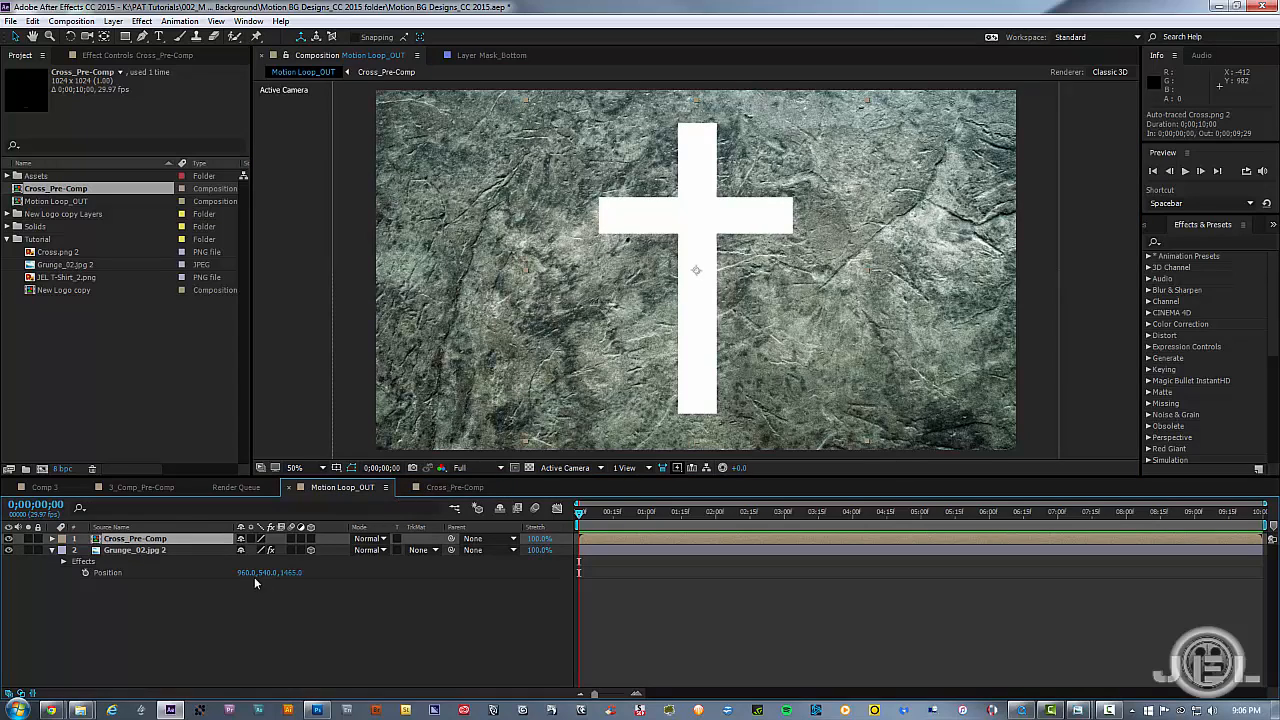
click(152, 551)
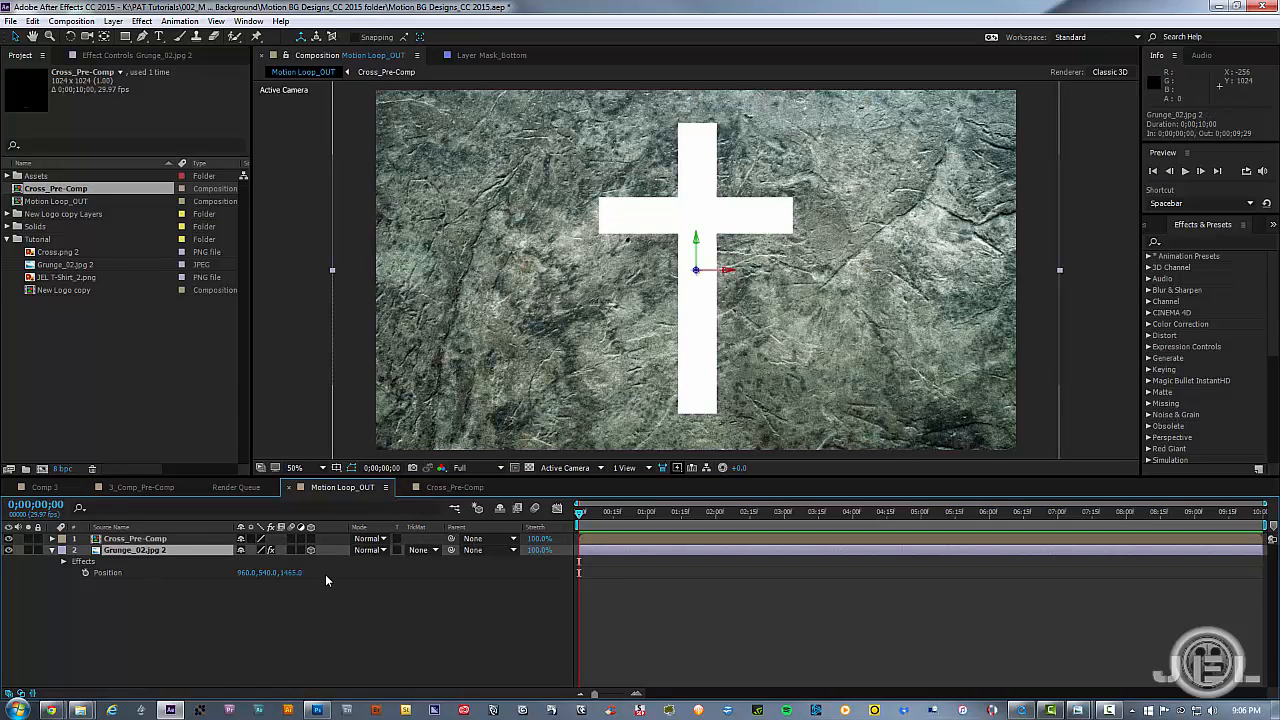
click(432, 487)
key(ctrl+v)
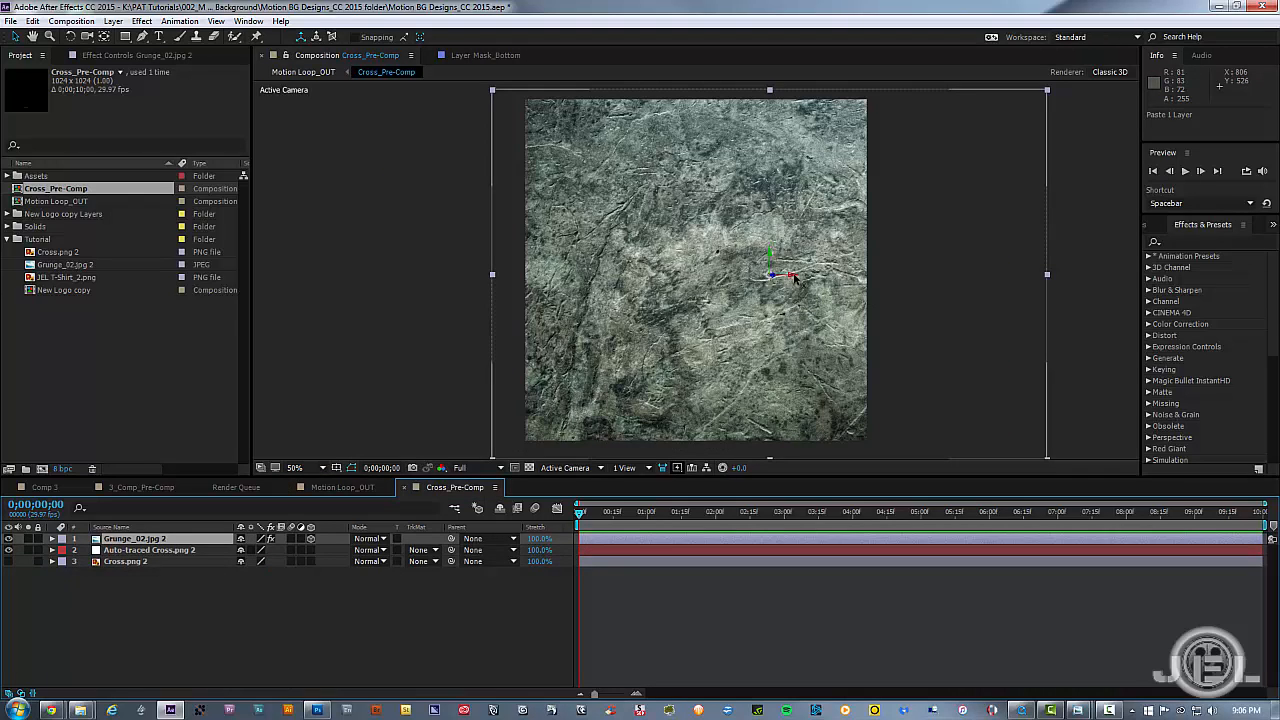
Step: Shift the Grunge_02.jpg 2 layer in Cross_Pre-Comp horizontally to an X position of 472 and hide it
drag(791, 277, 617, 283)
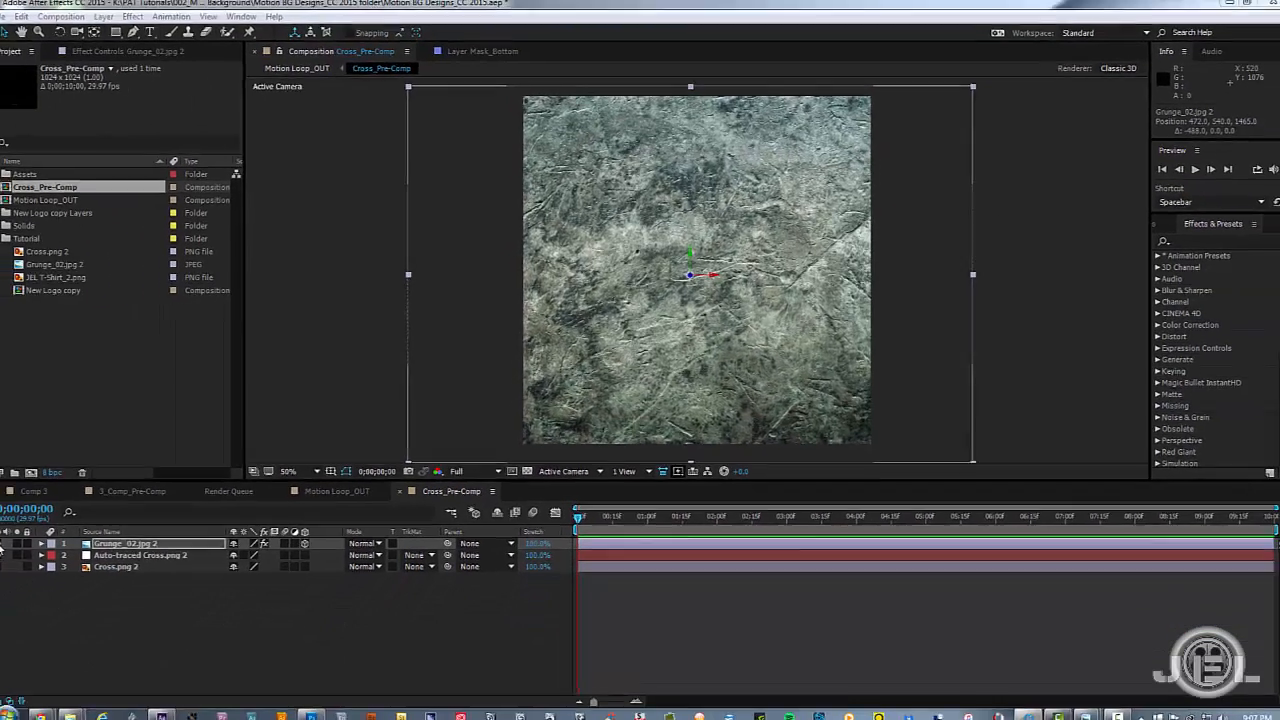
click(8, 538)
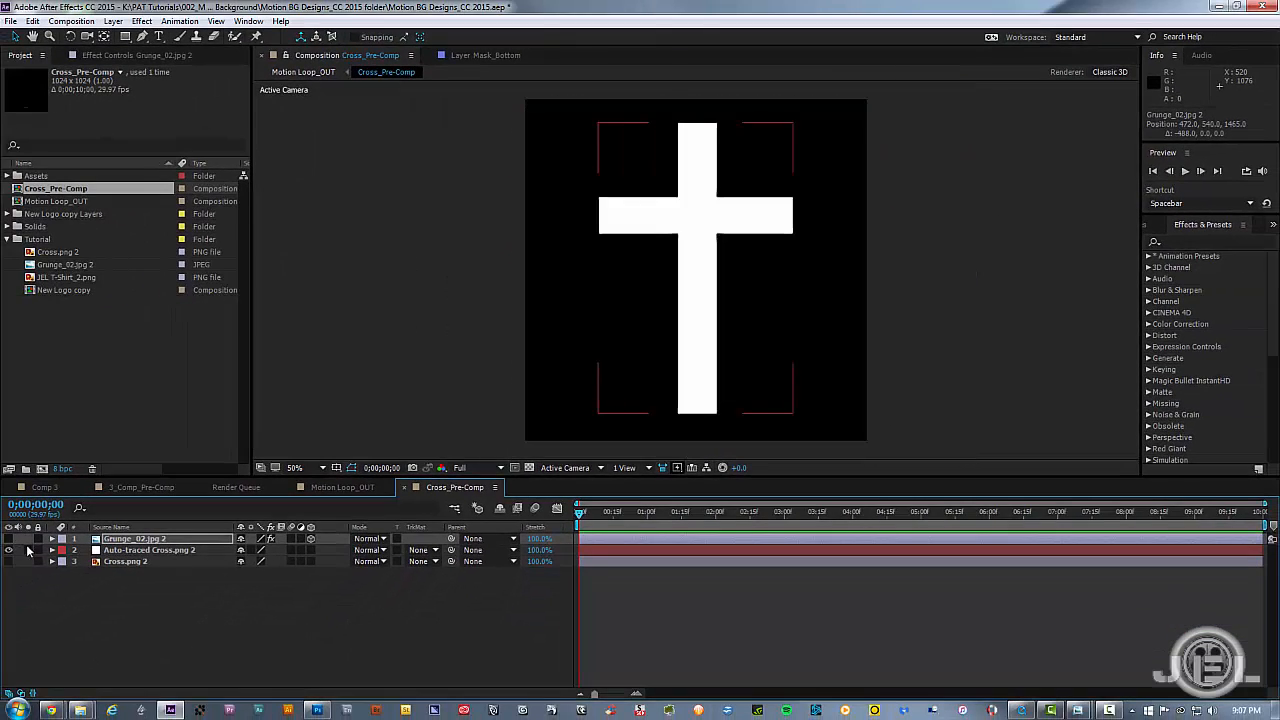
Step: Set the auto-traced cross layer's track matte to Luma Inverted Matte "Grunge_02.jpg 2"
click(190, 550)
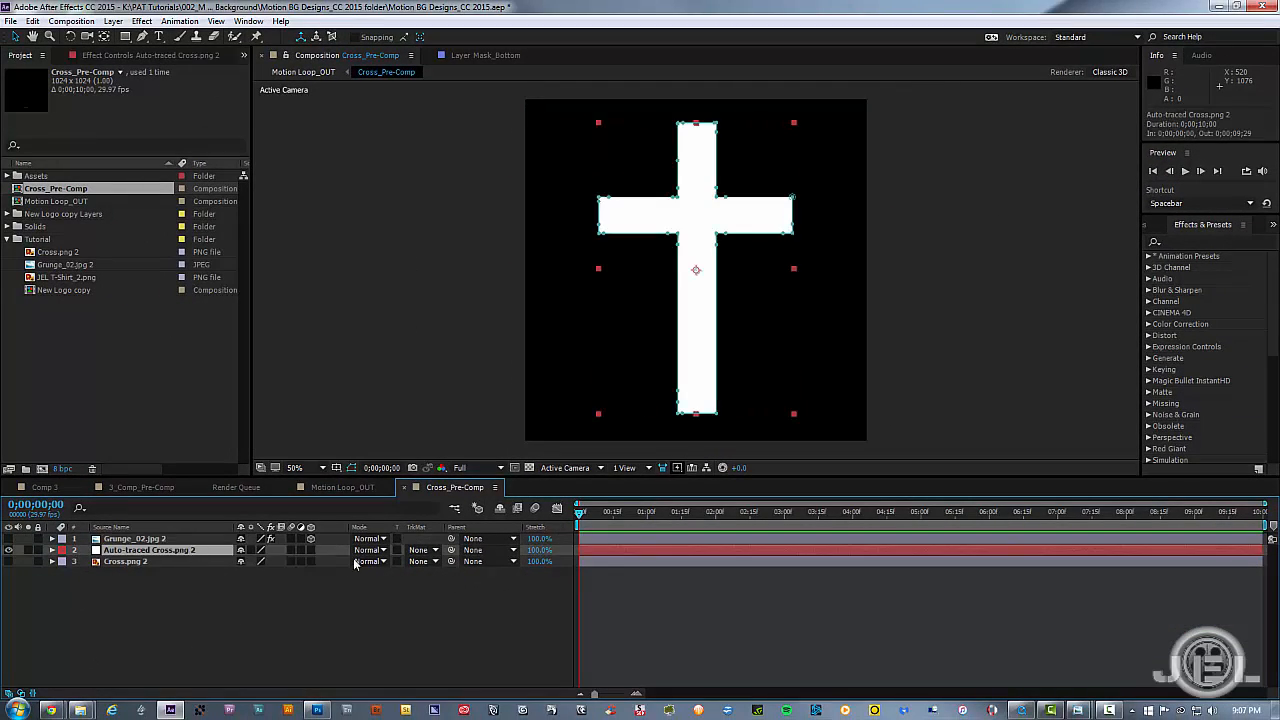
click(422, 550)
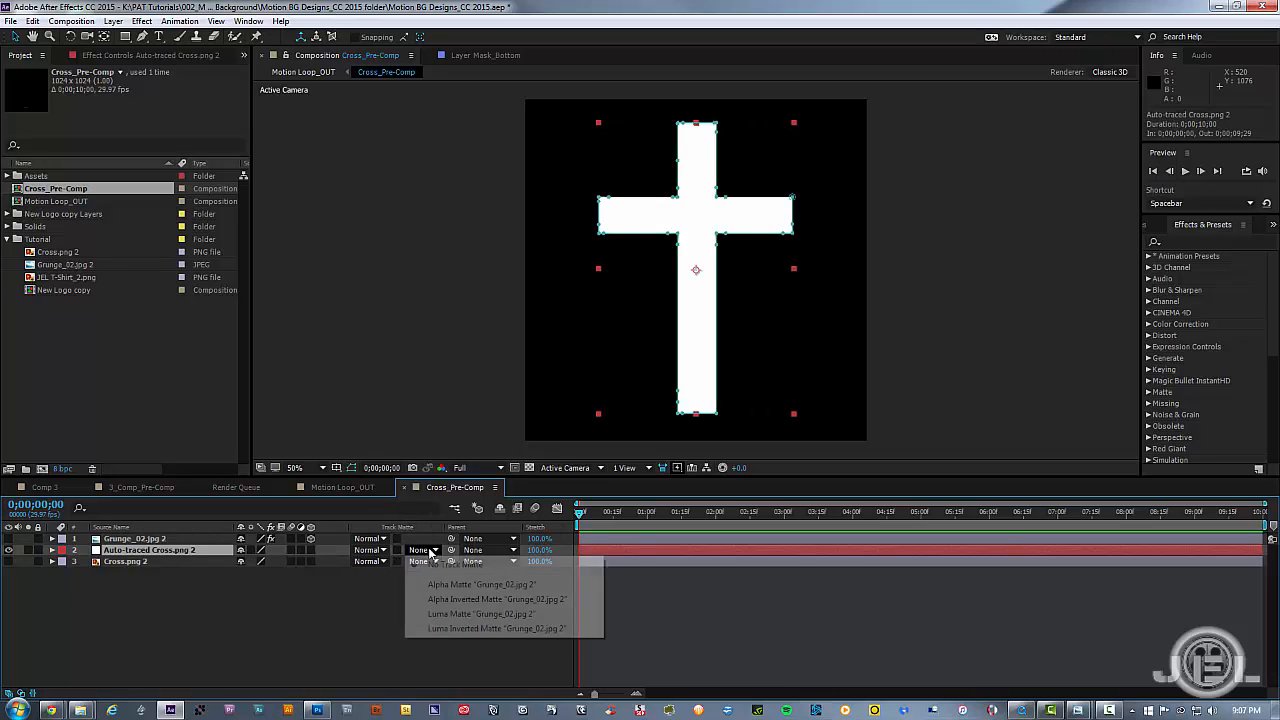
click(457, 630)
click(729, 628)
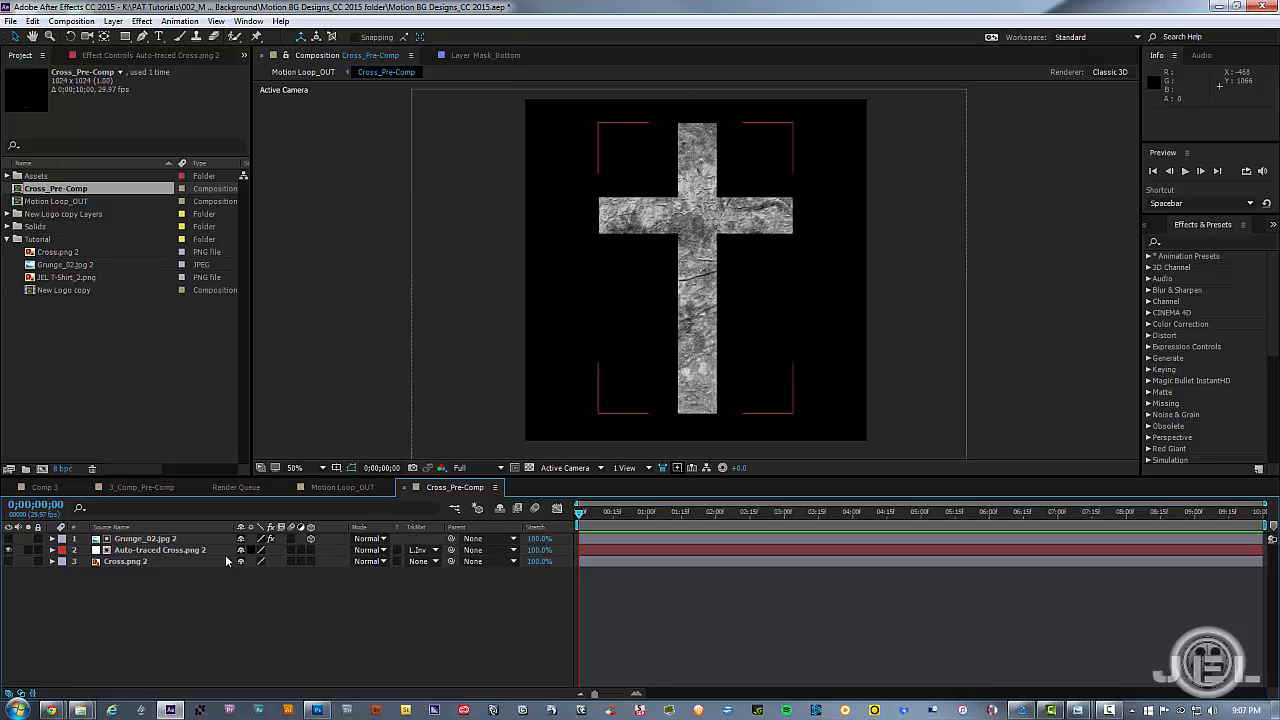
Step: Examine the grunge-textured cross up close in Cross_Pre-Comp and against the background in Motion Loop_OUT
click(194, 550)
scroll(867, 207, up, 1)
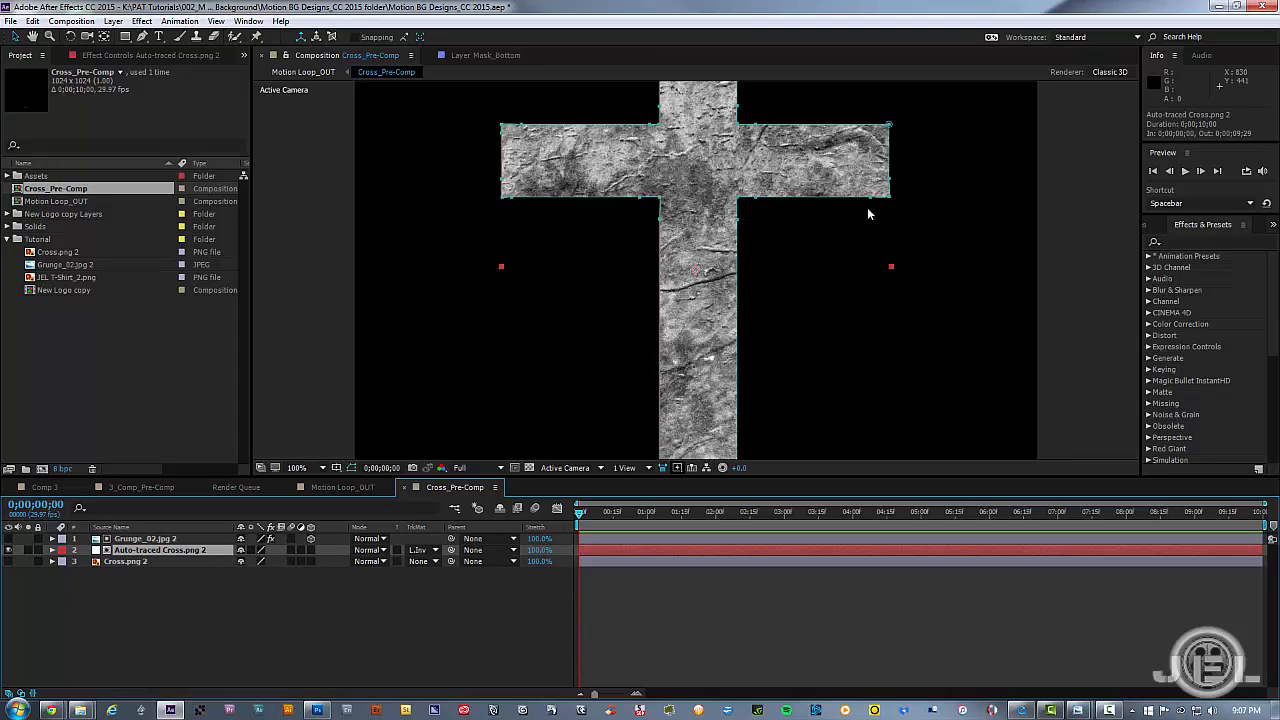
key(comma)
click(985, 176)
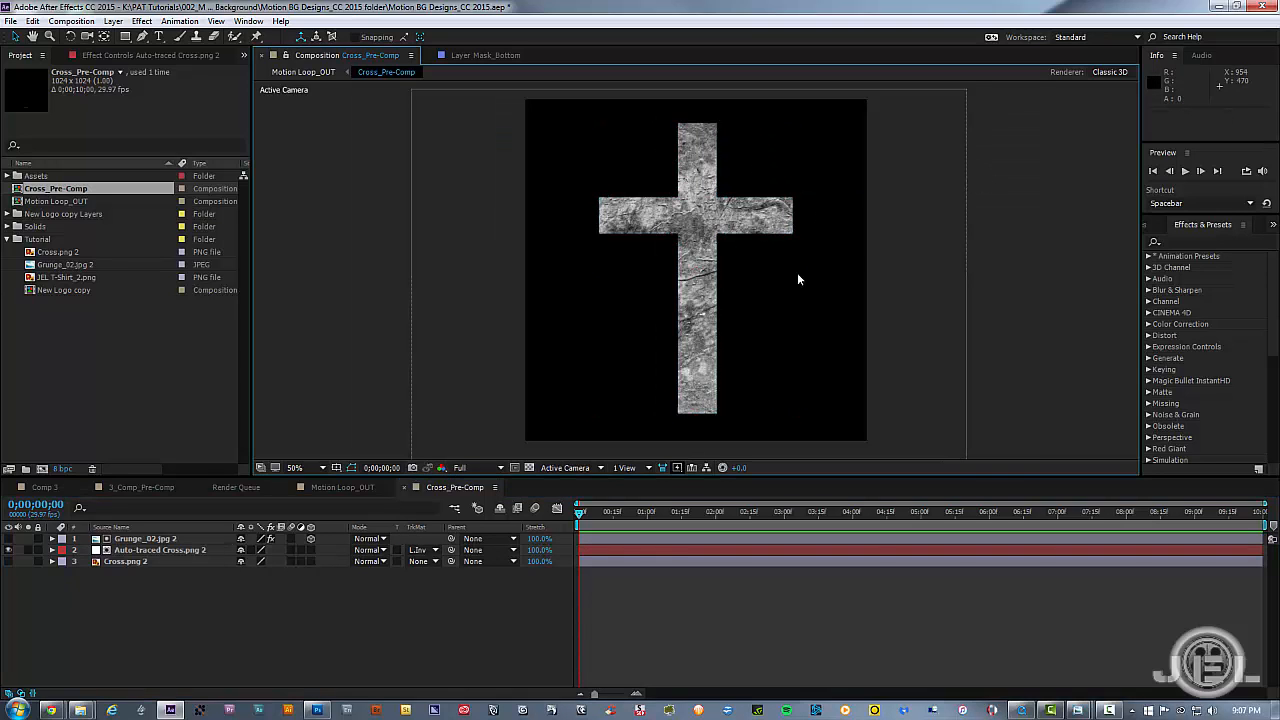
click(327, 487)
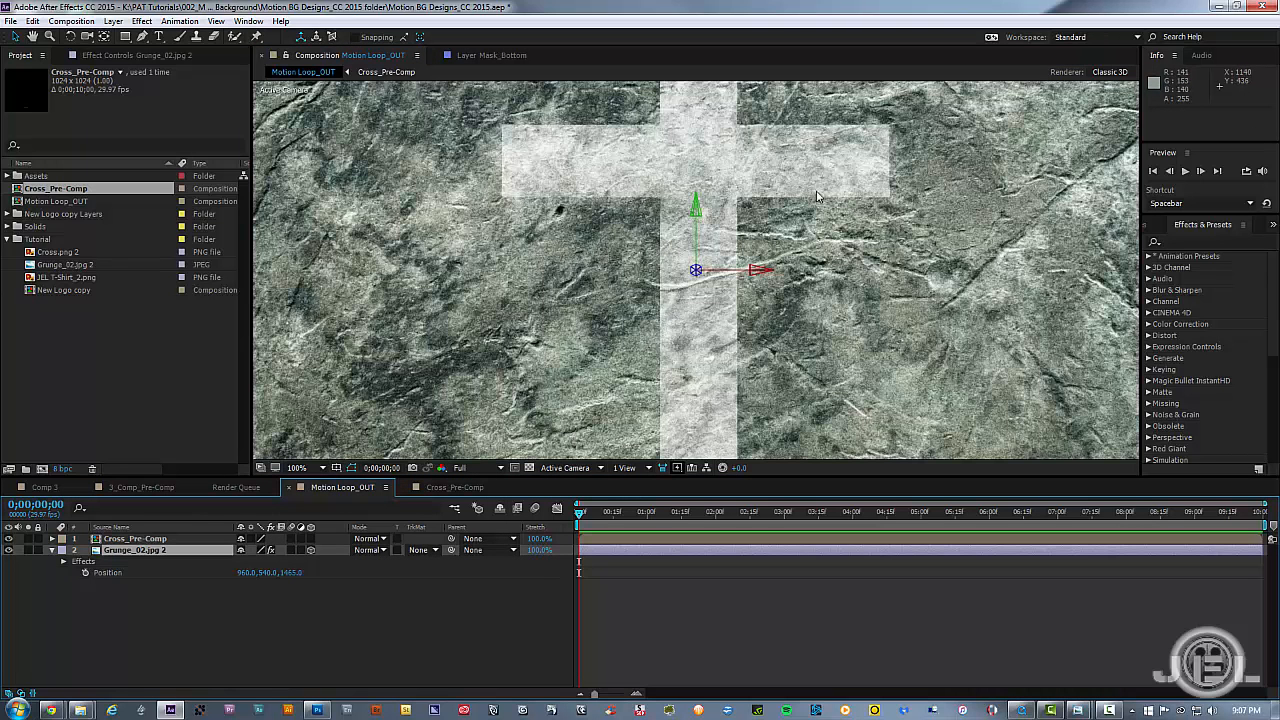
key(comma)
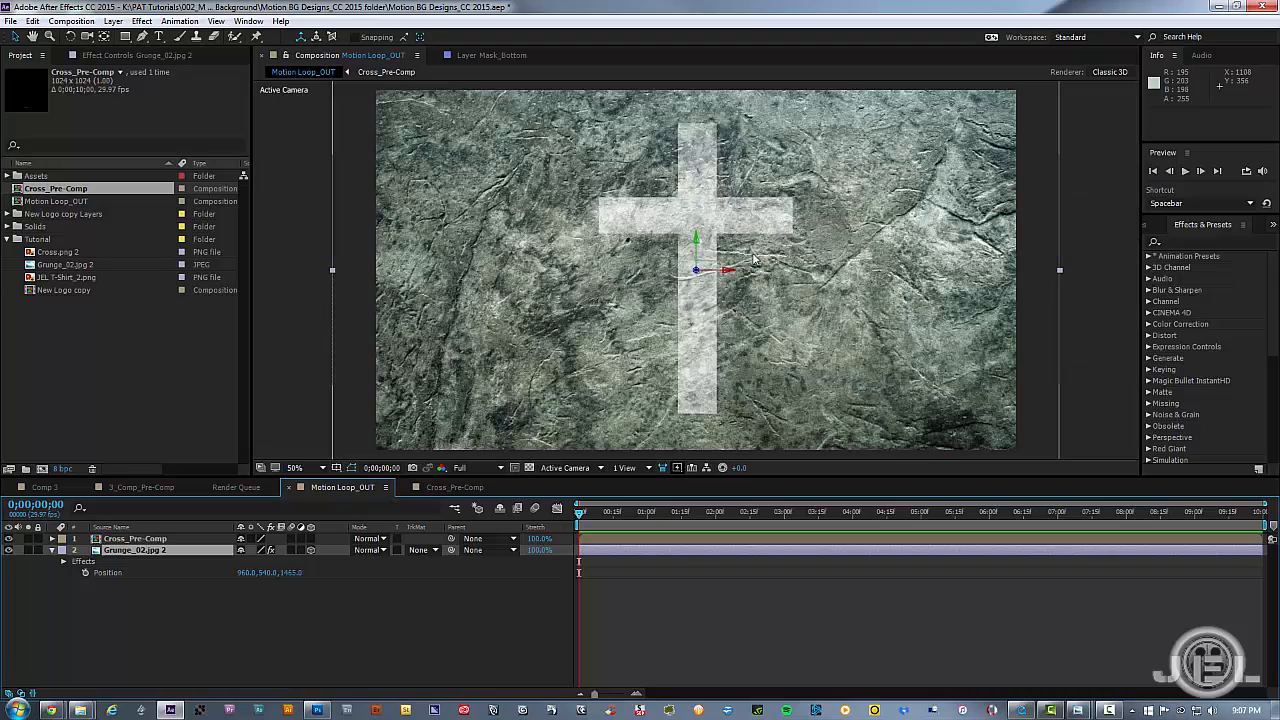
click(450, 489)
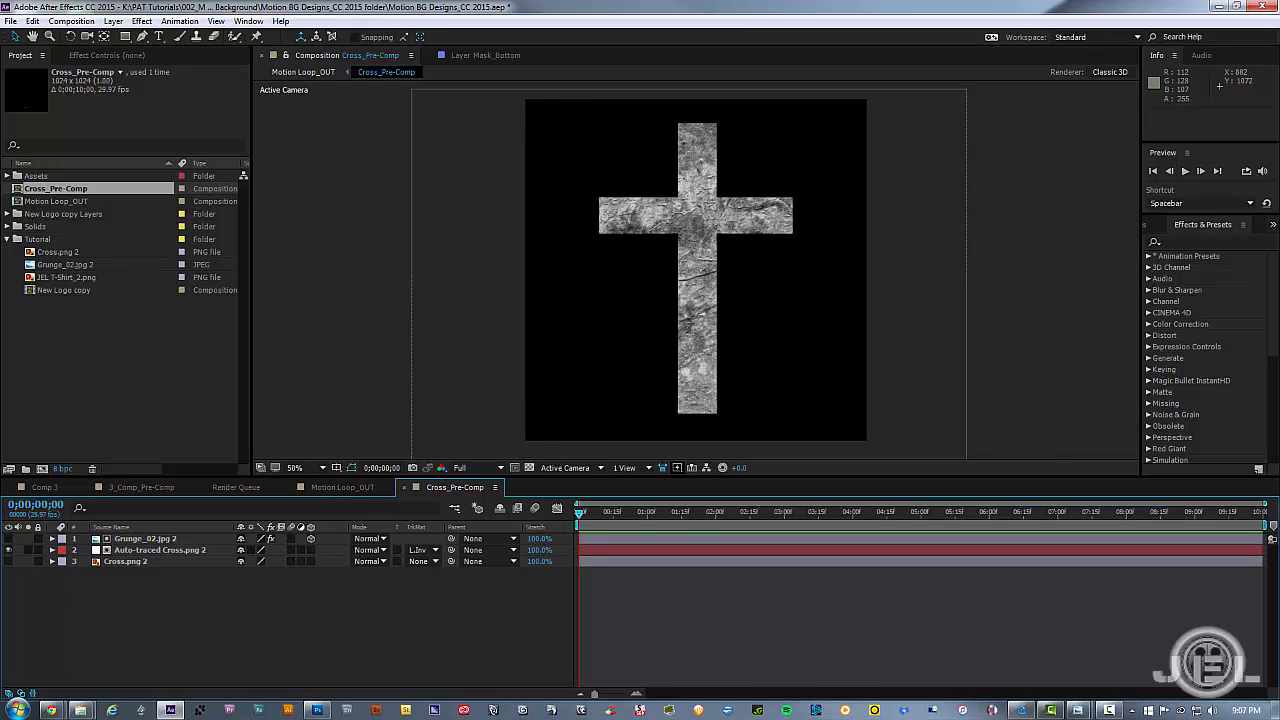
Step: Add an Inner Shadow layer style to the auto-traced cross layer in Cross_Pre-Comp
click(150, 550)
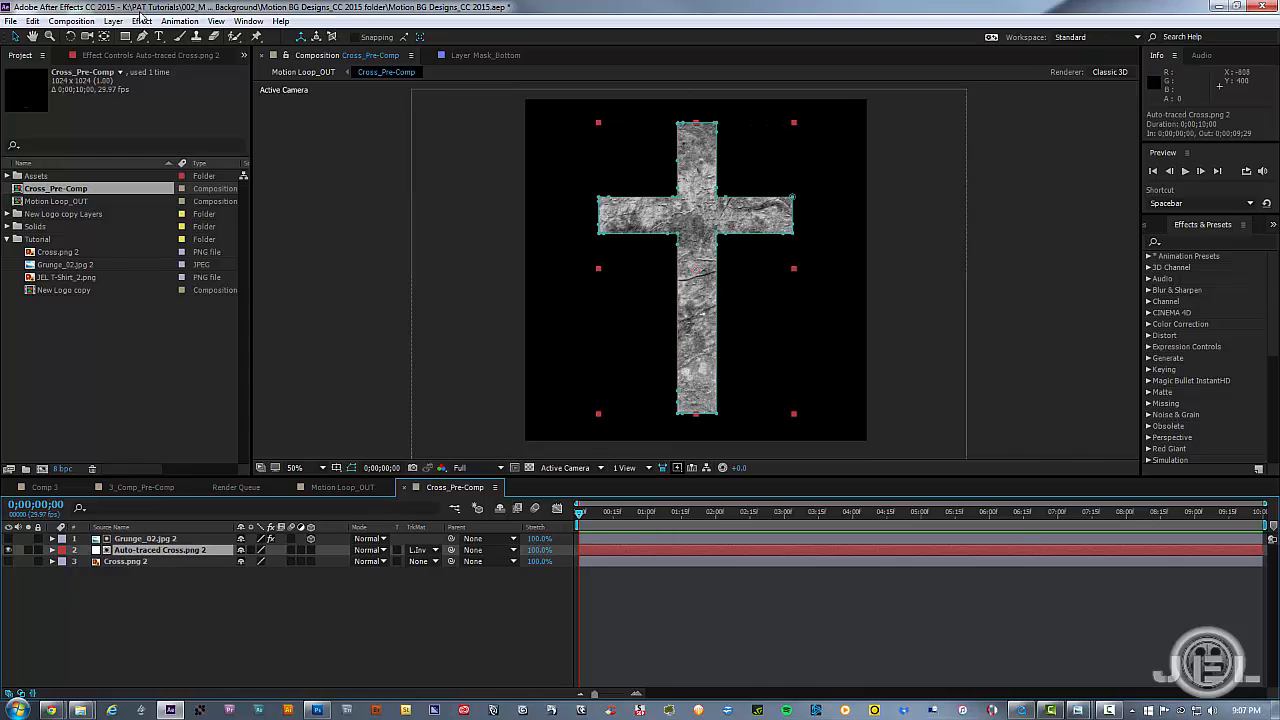
click(113, 21)
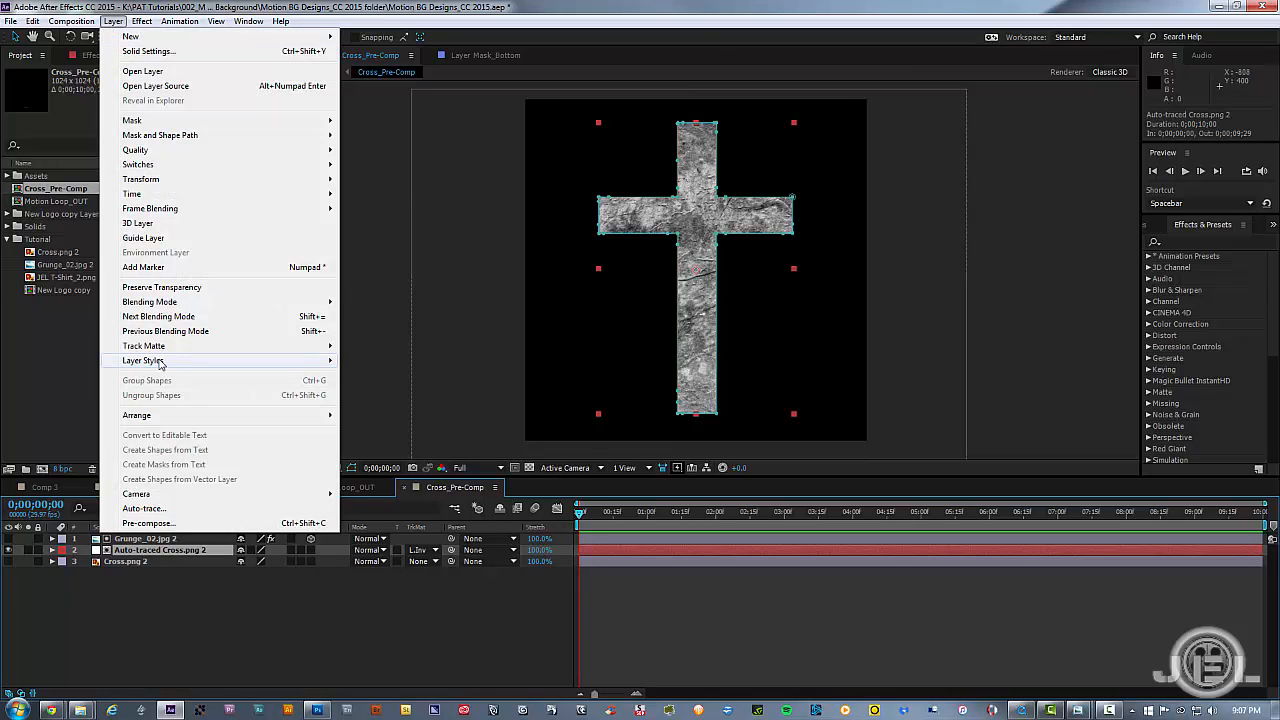
mouse_move(320, 360)
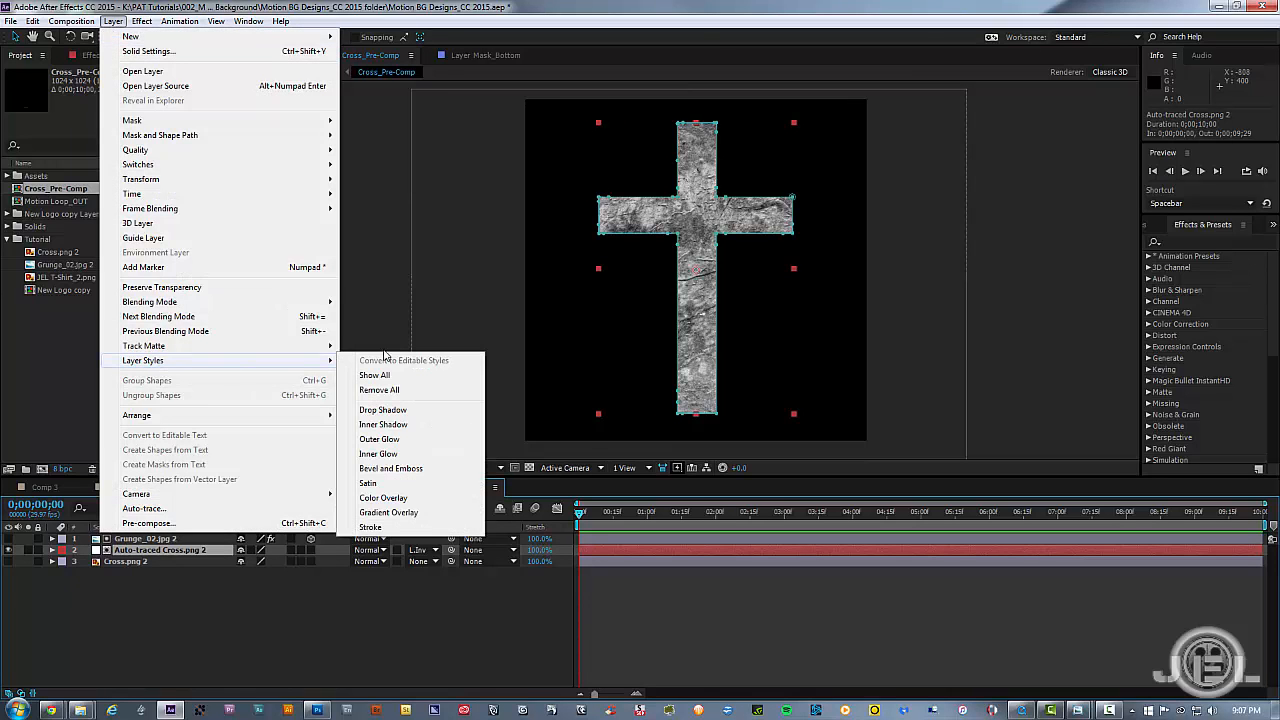
click(397, 425)
click(686, 591)
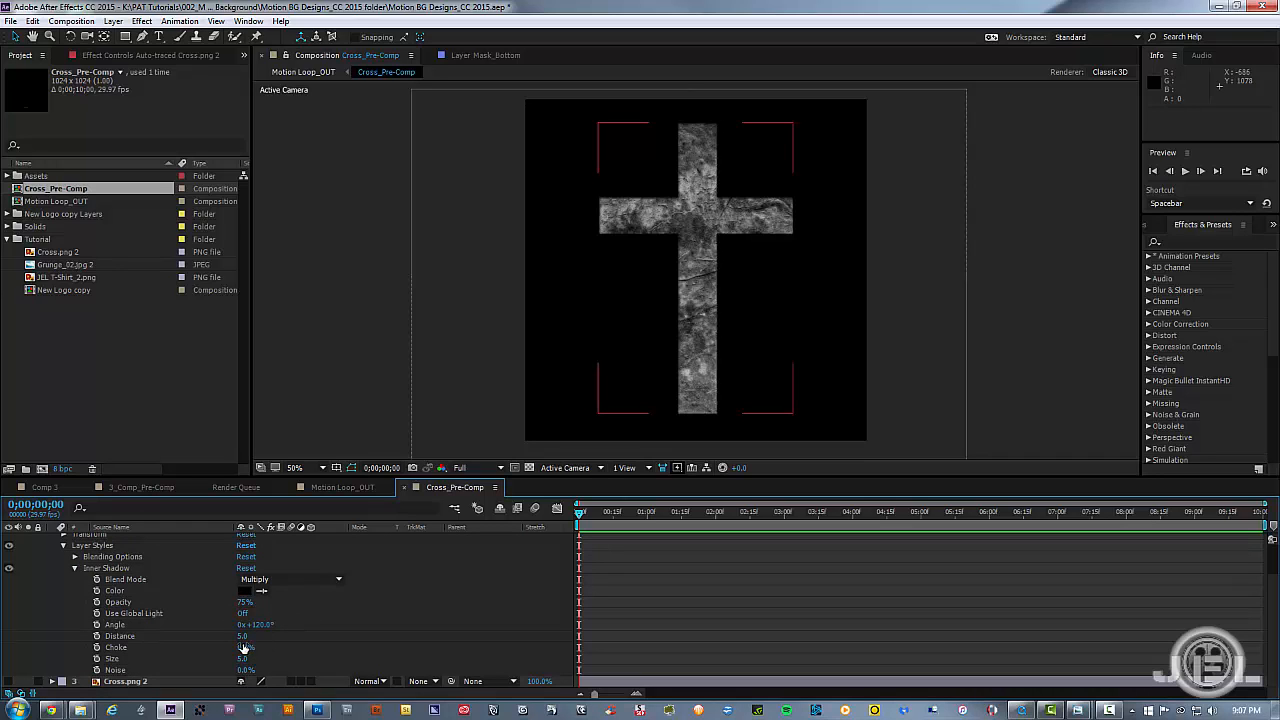
Step: Try an Inner Shadow distance of 43 on the auto-traced cross and return it to 5
drag(243, 638, 295, 641)
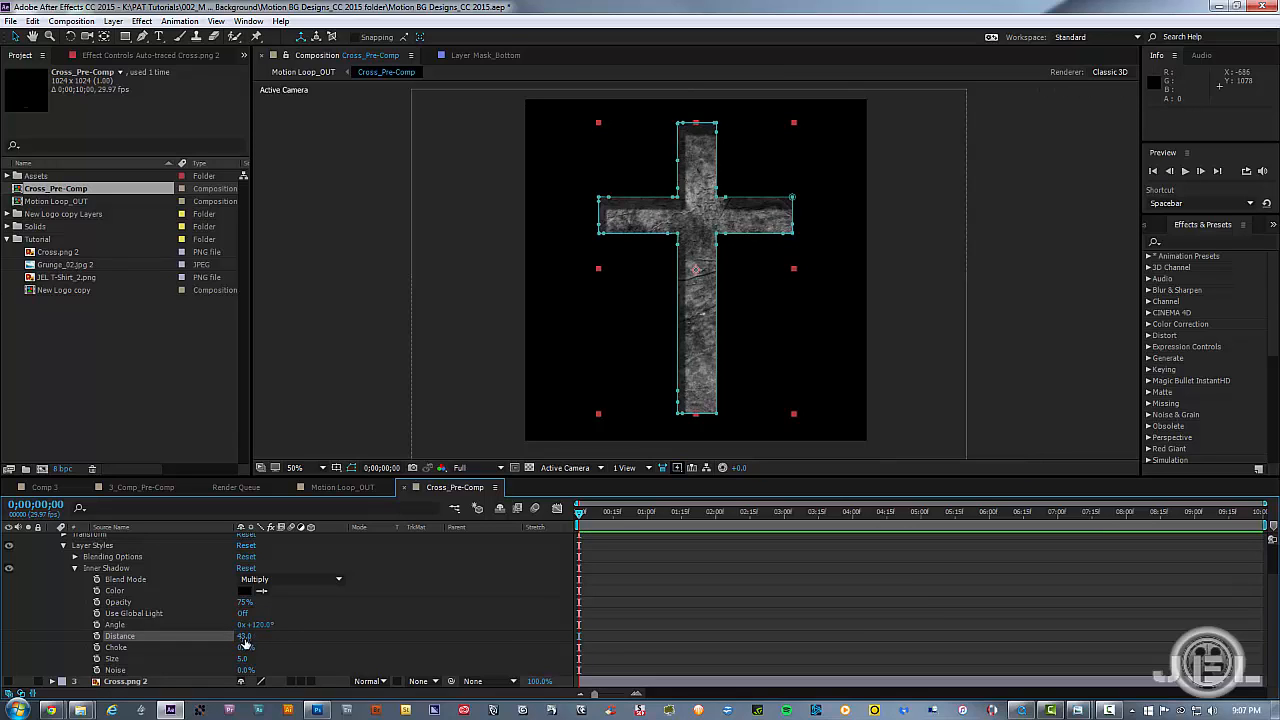
click(246, 636)
text(5)
key(Return)
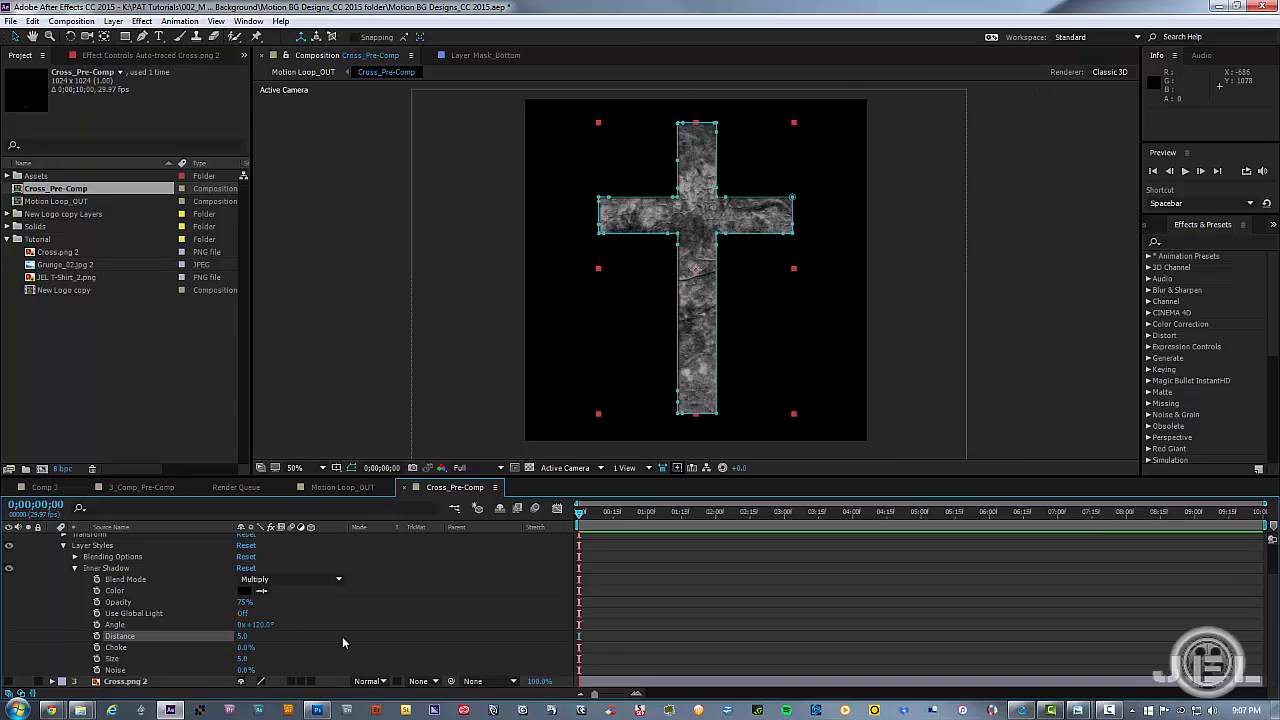
Step: Set the auto-traced cross's Inner Shadow distance to 7 and deselect the layer
click(242, 636)
text(7)
key(Return)
click(374, 586)
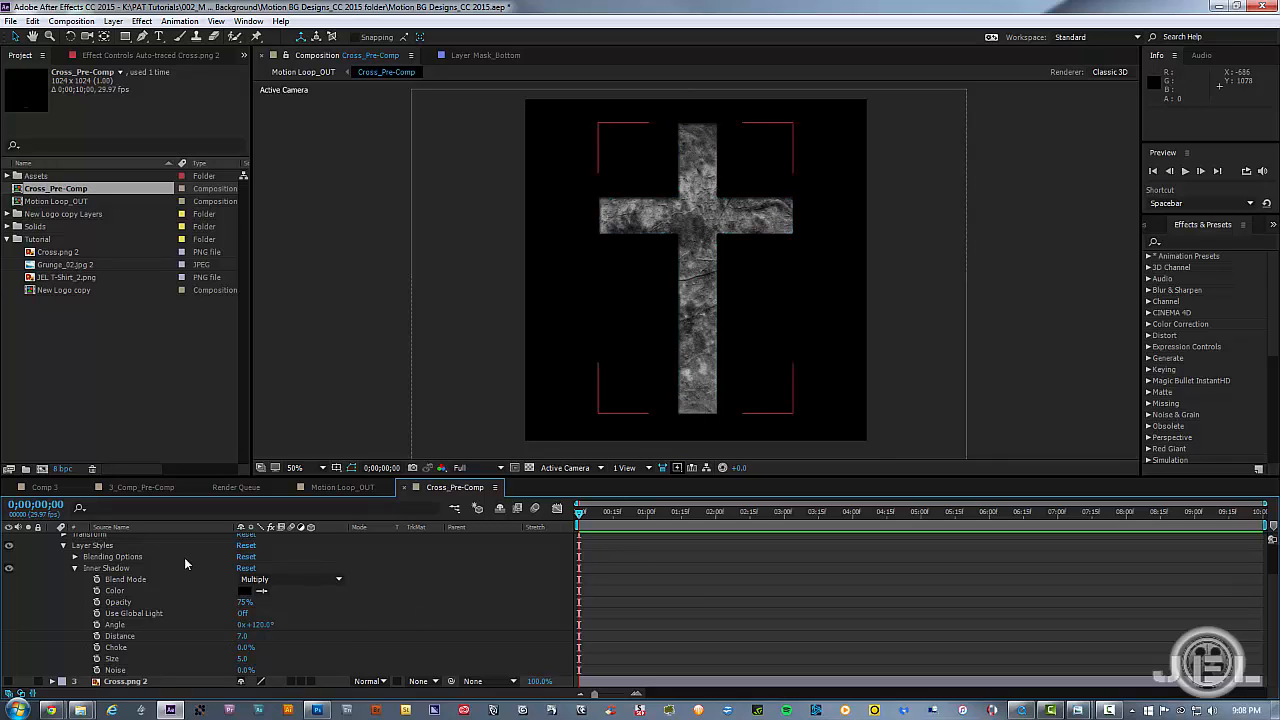
Step: Collapse the Inner Shadow settings and add a Drop Shadow layer style to the auto-traced cross layer
click(75, 568)
click(106, 586)
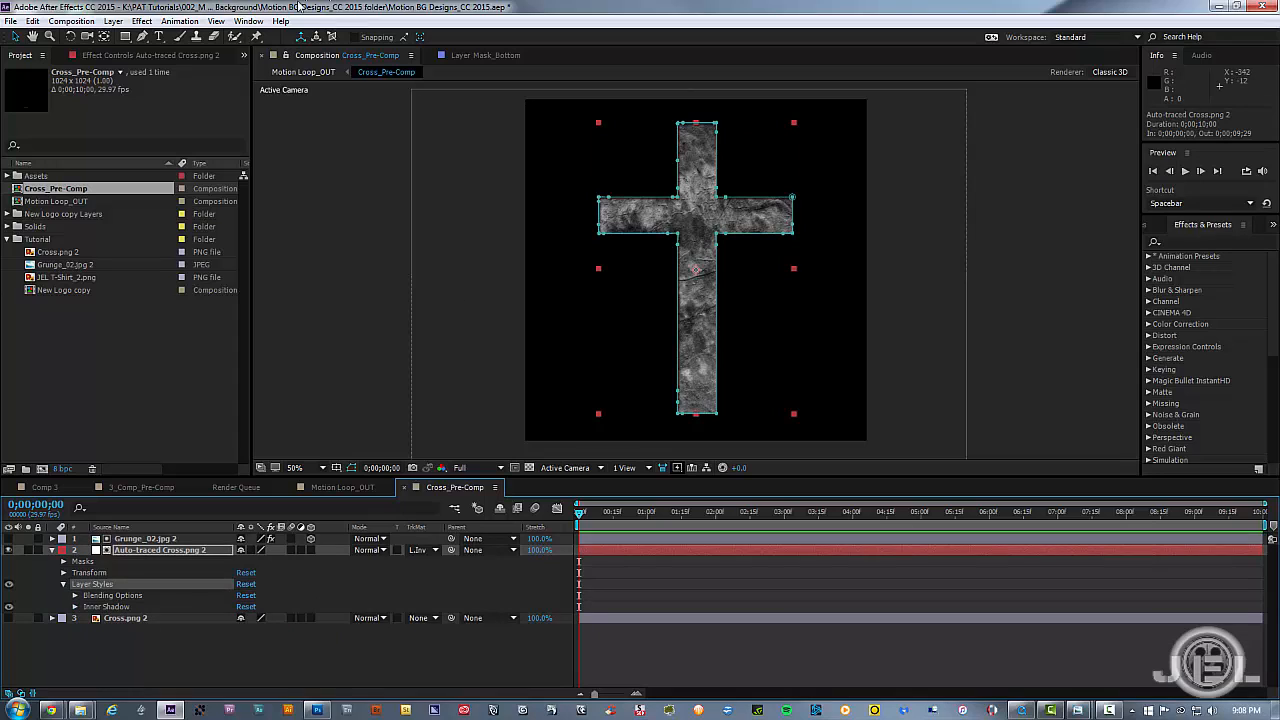
click(113, 21)
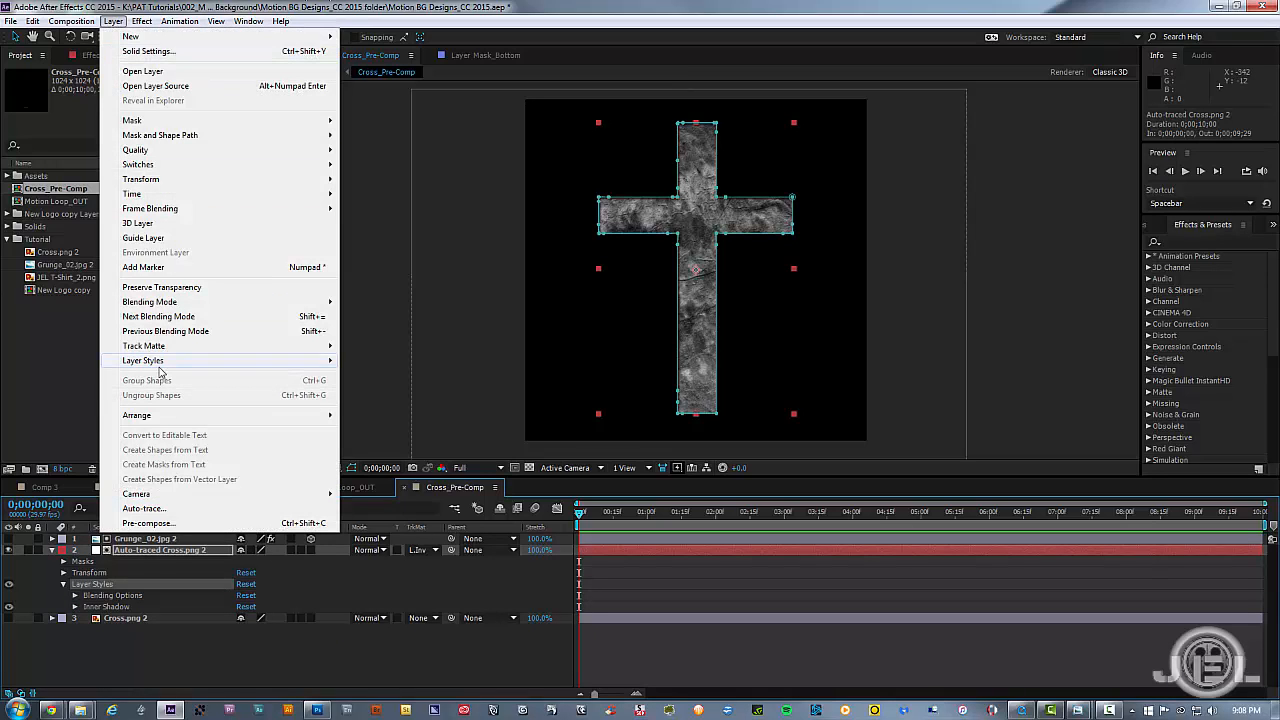
mouse_move(159, 365)
click(400, 410)
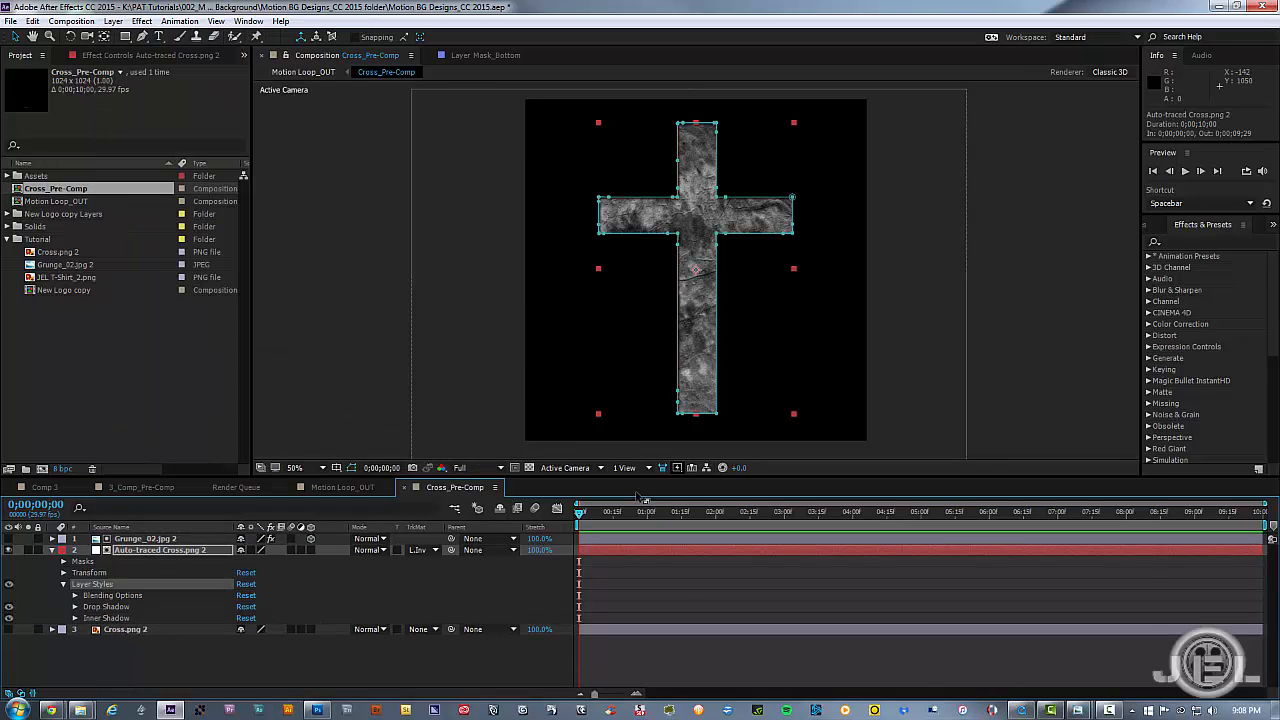
click(669, 592)
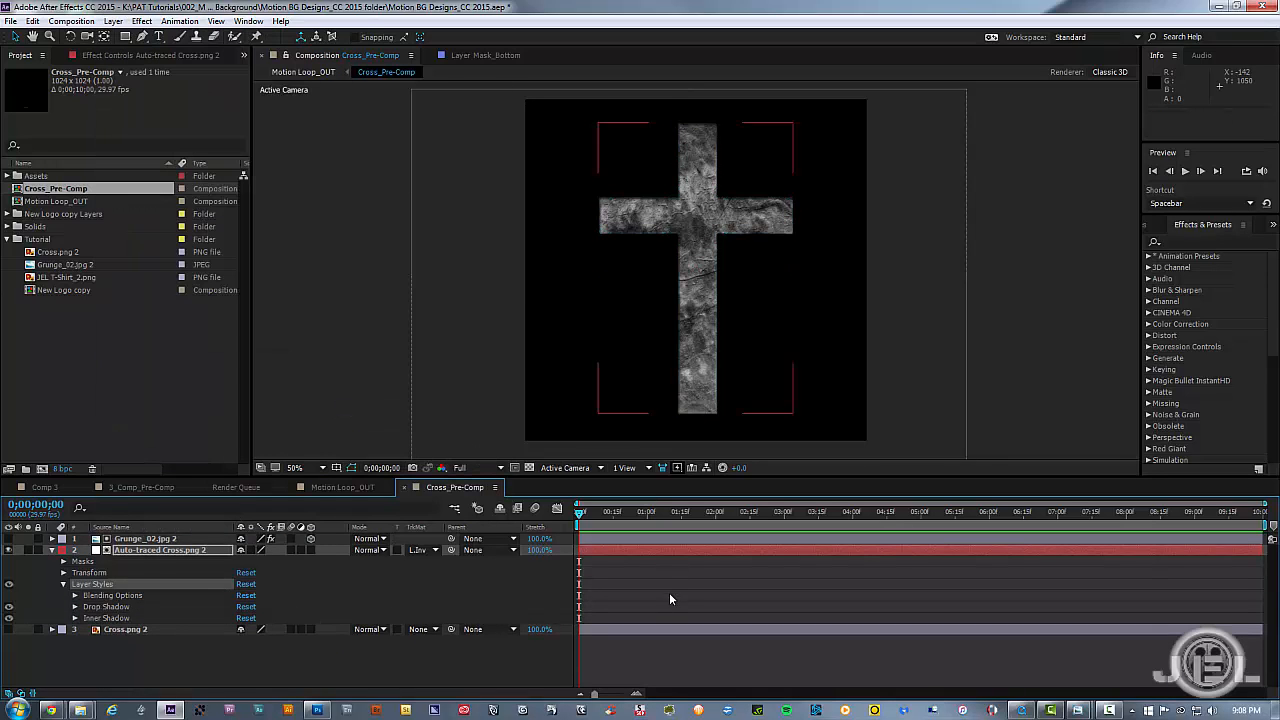
Step: Set the Grunge_02.jpg 2 matte layer's blending mode to Add and its X position to 658 in Cross_Pre-Comp
click(155, 541)
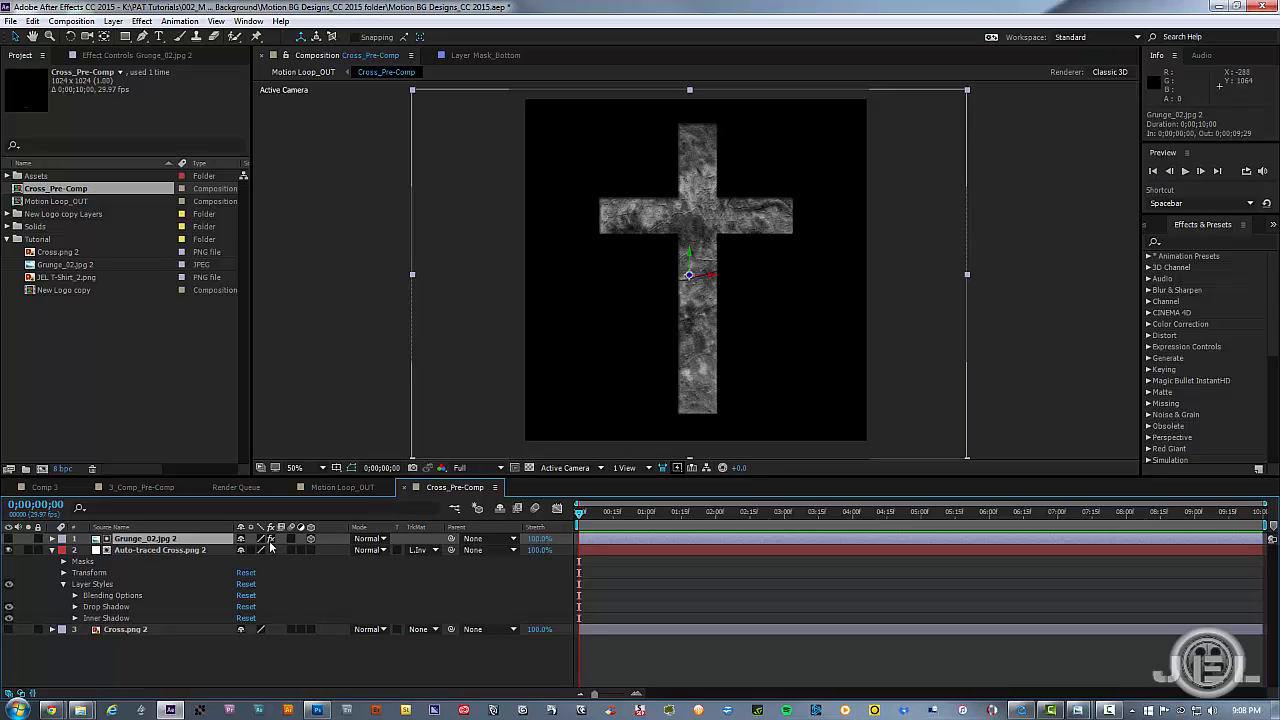
key(p)
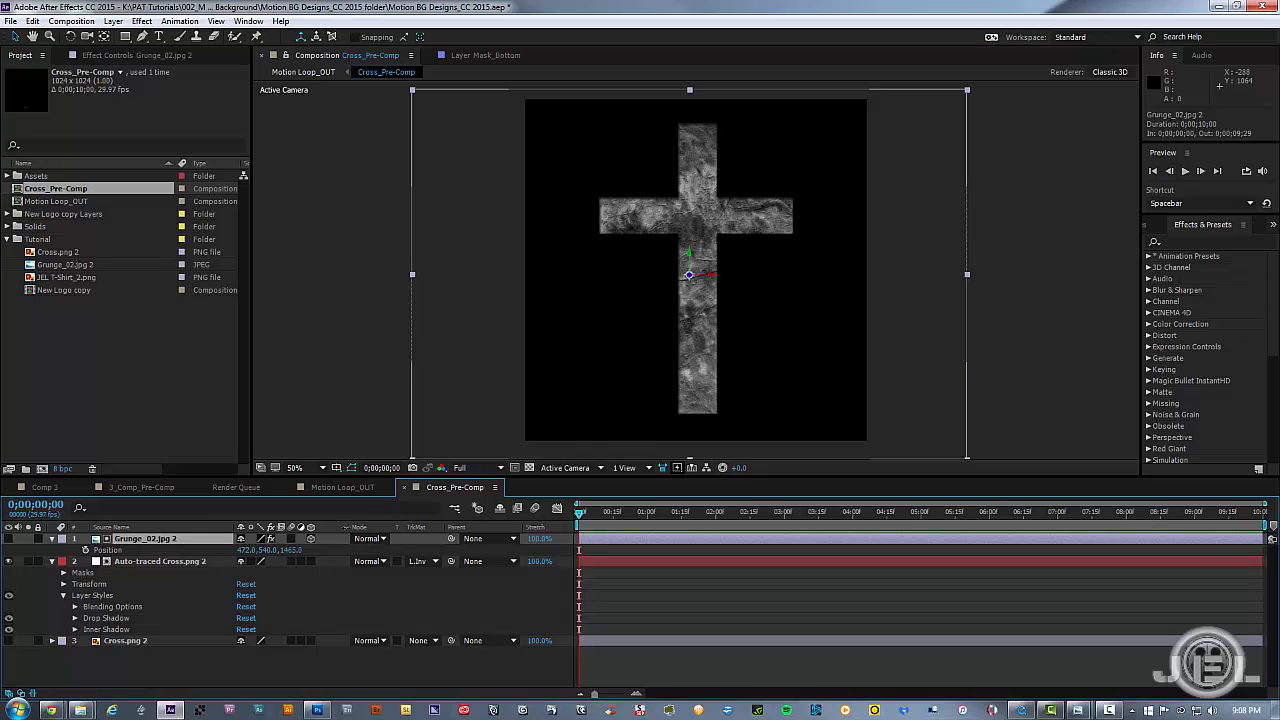
click(366, 539)
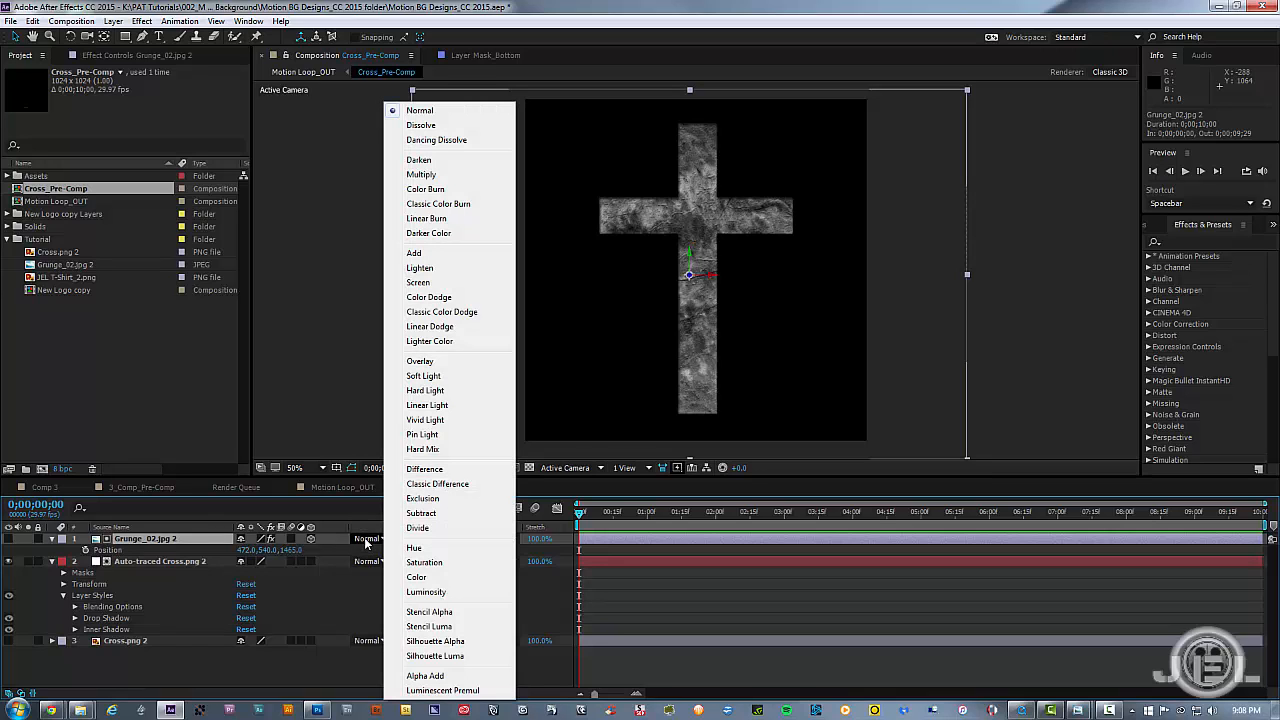
click(413, 255)
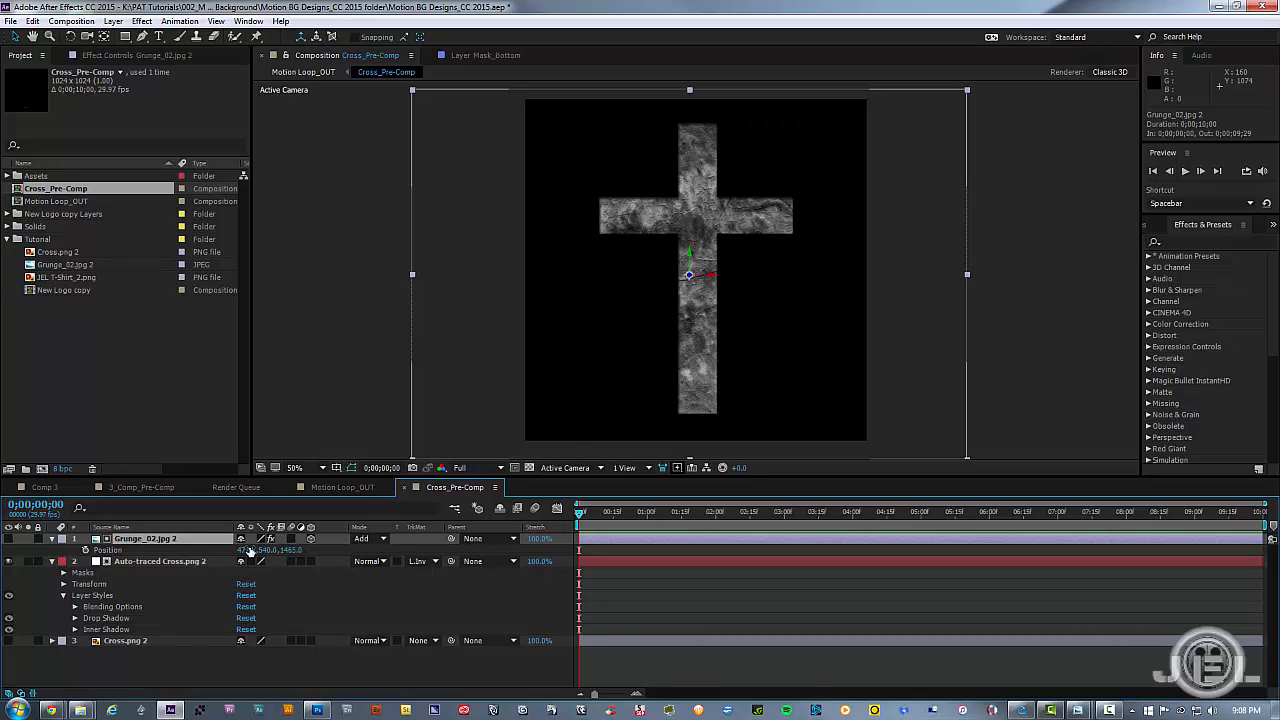
drag(248, 550, 420, 550)
click(706, 578)
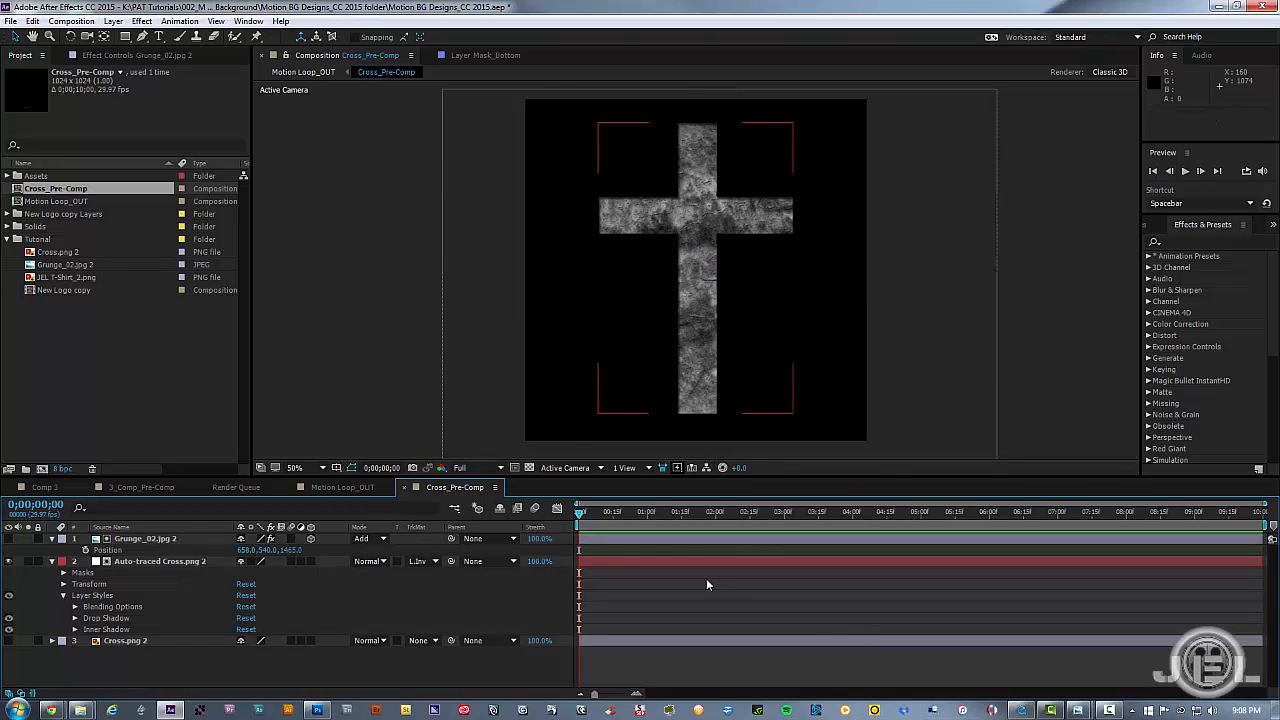
Step: Examine the shadowed cross's edges and texture against the grunge background in Motion Loop_OUT
click(340, 487)
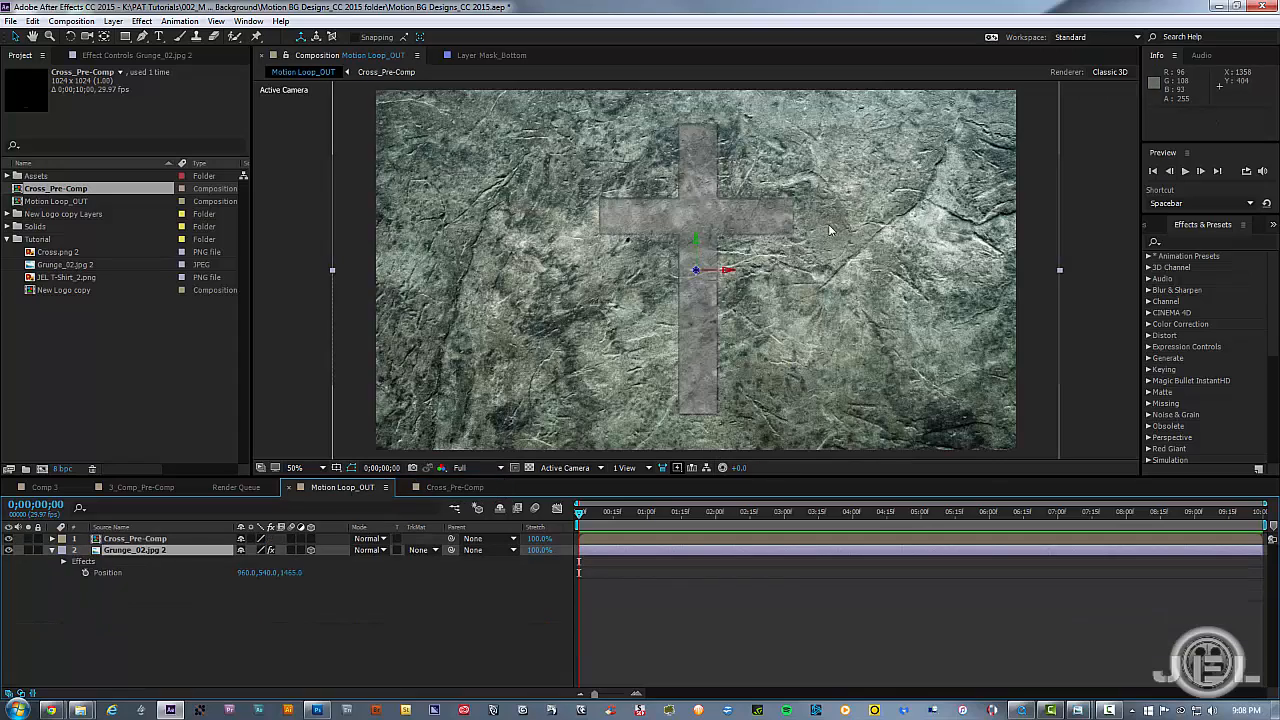
key(period)
scroll(729, 240, up, 5)
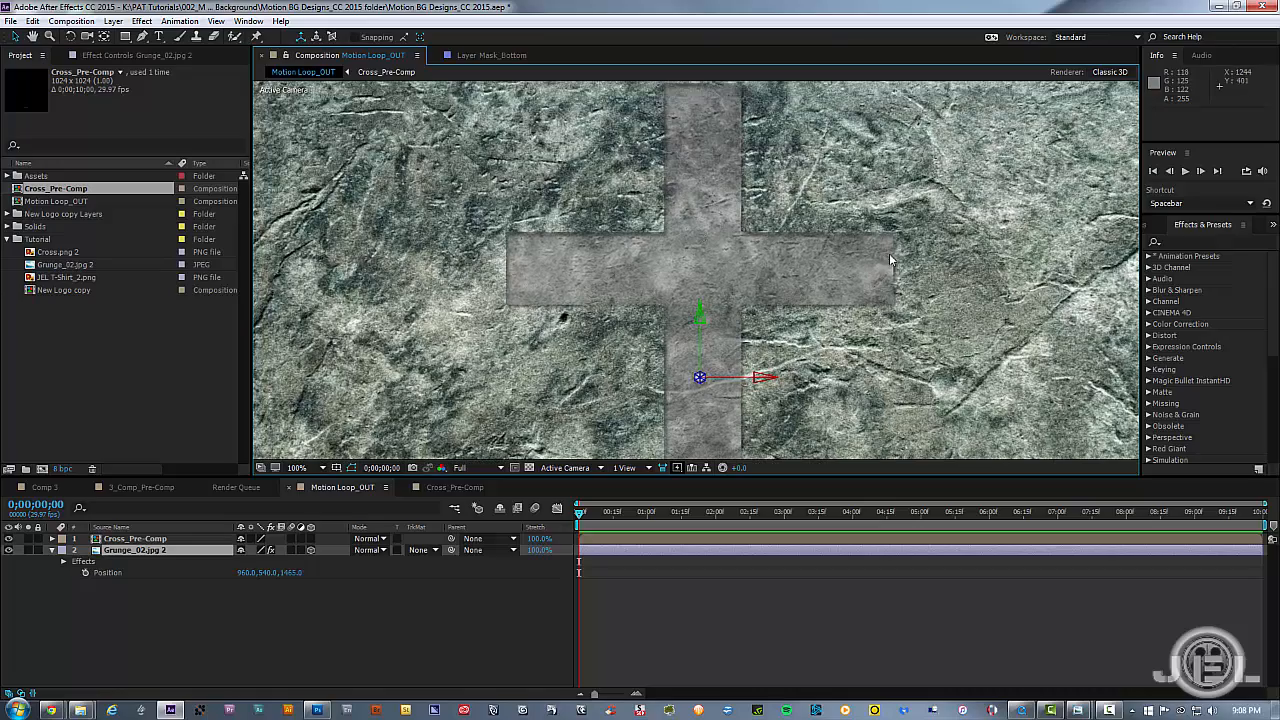
drag(645, 173, 671, 265)
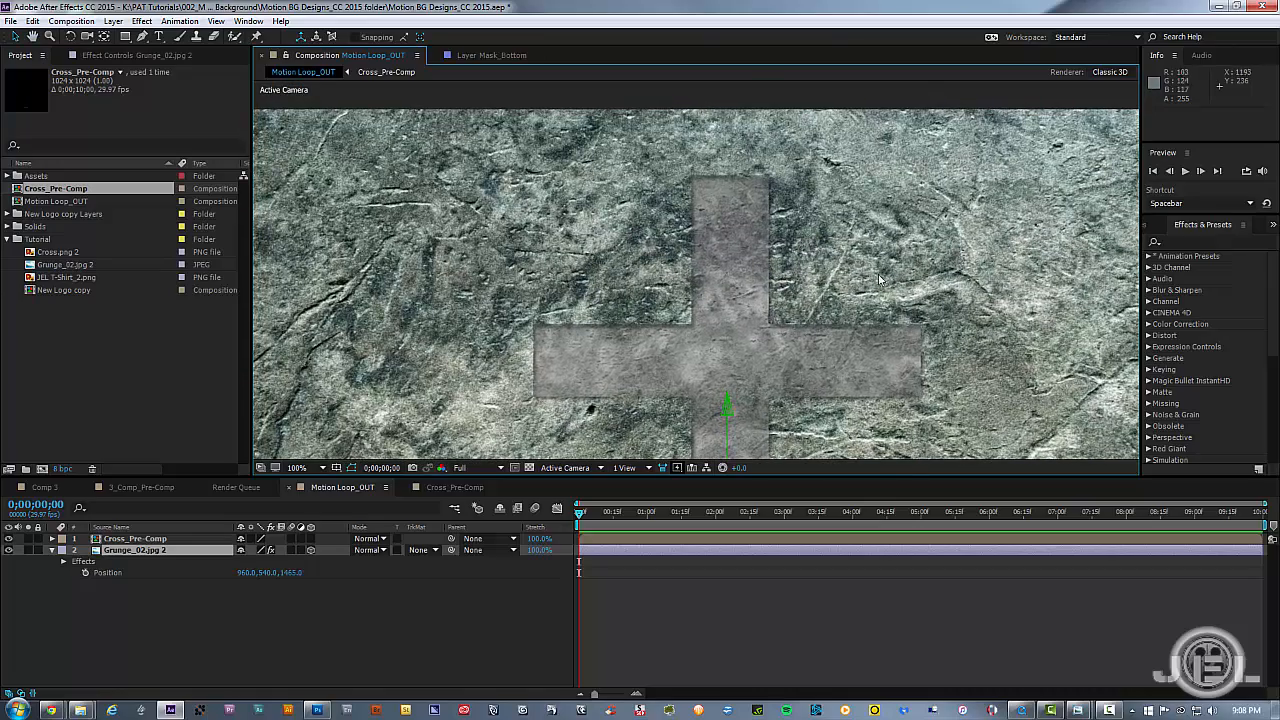
scroll(805, 305, down, 2)
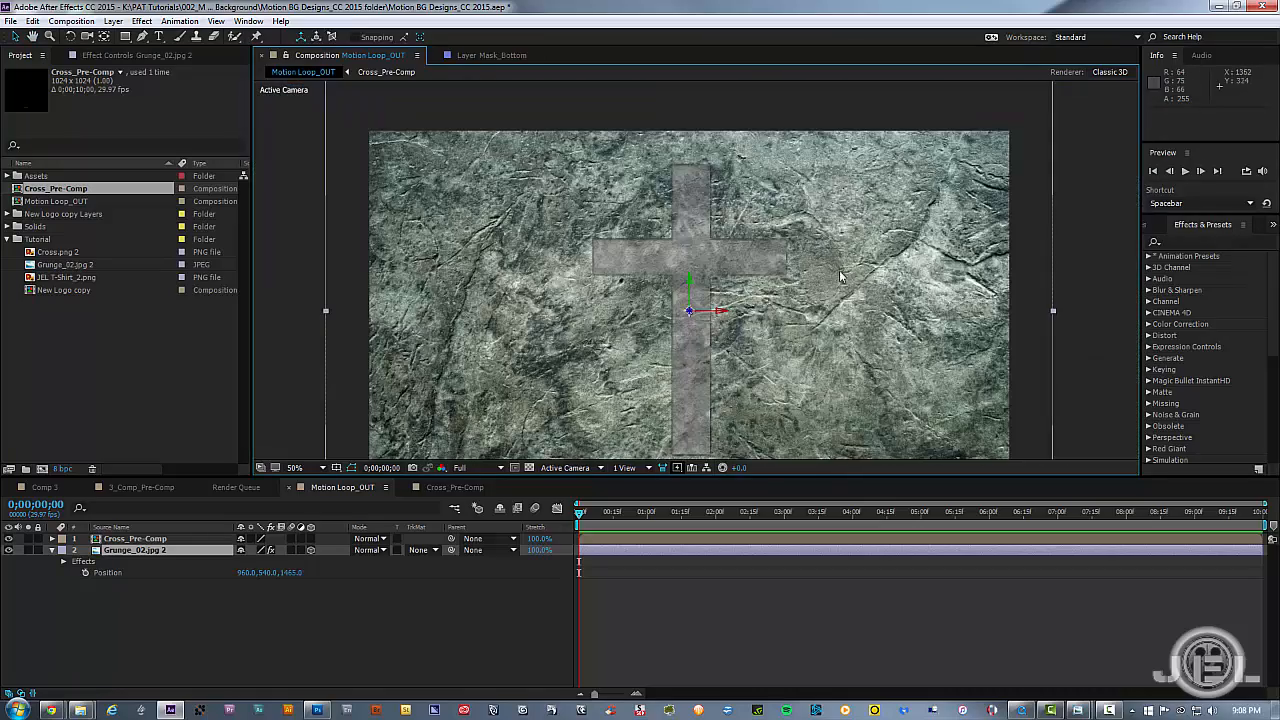
drag(804, 305, 812, 261)
scroll(817, 285, down, 1)
scroll(817, 285, up, 1)
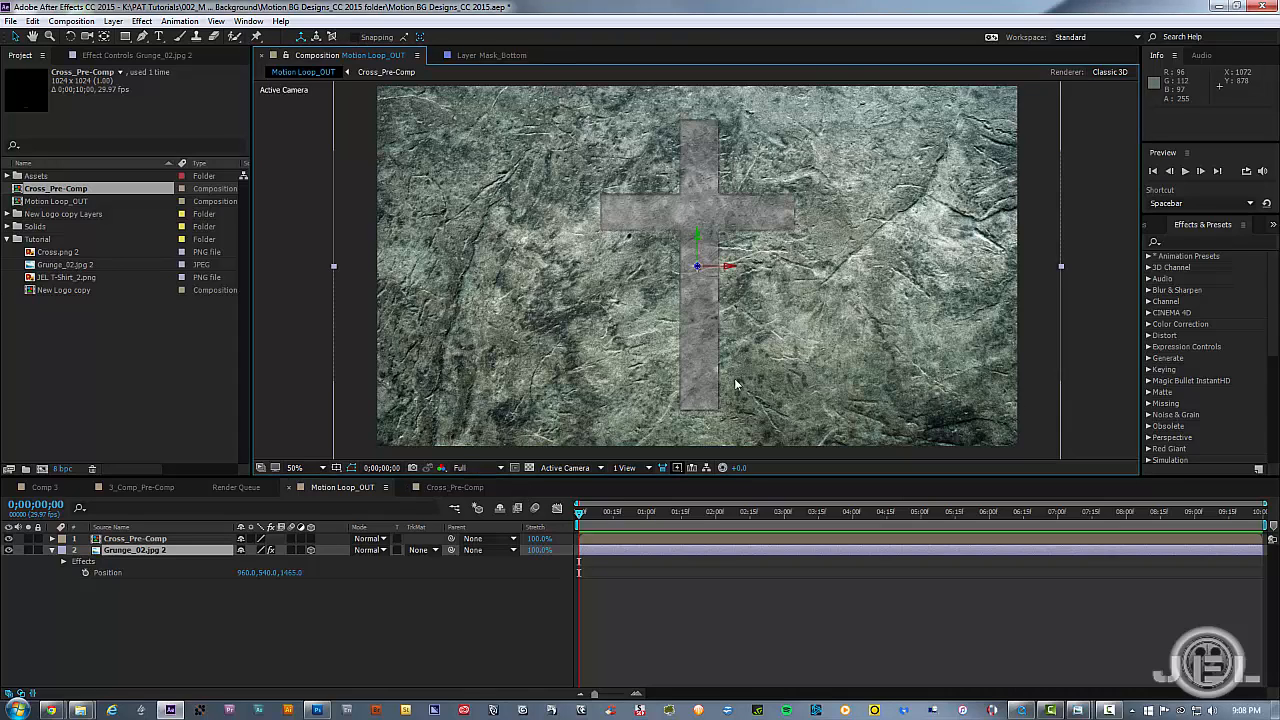
Step: Deselect all layers in Motion Loop_OUT and start a new 1920 × 1080 solid named White Spot
click(370, 553)
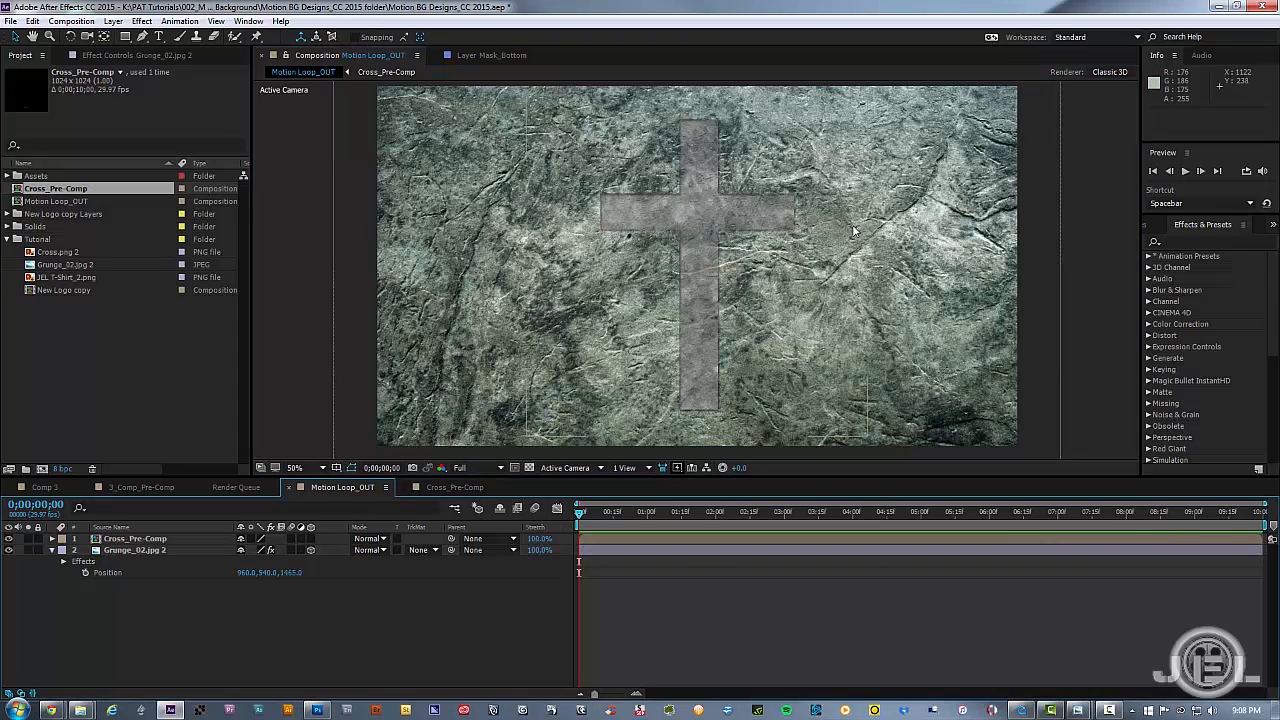
click(135, 334)
click(380, 663)
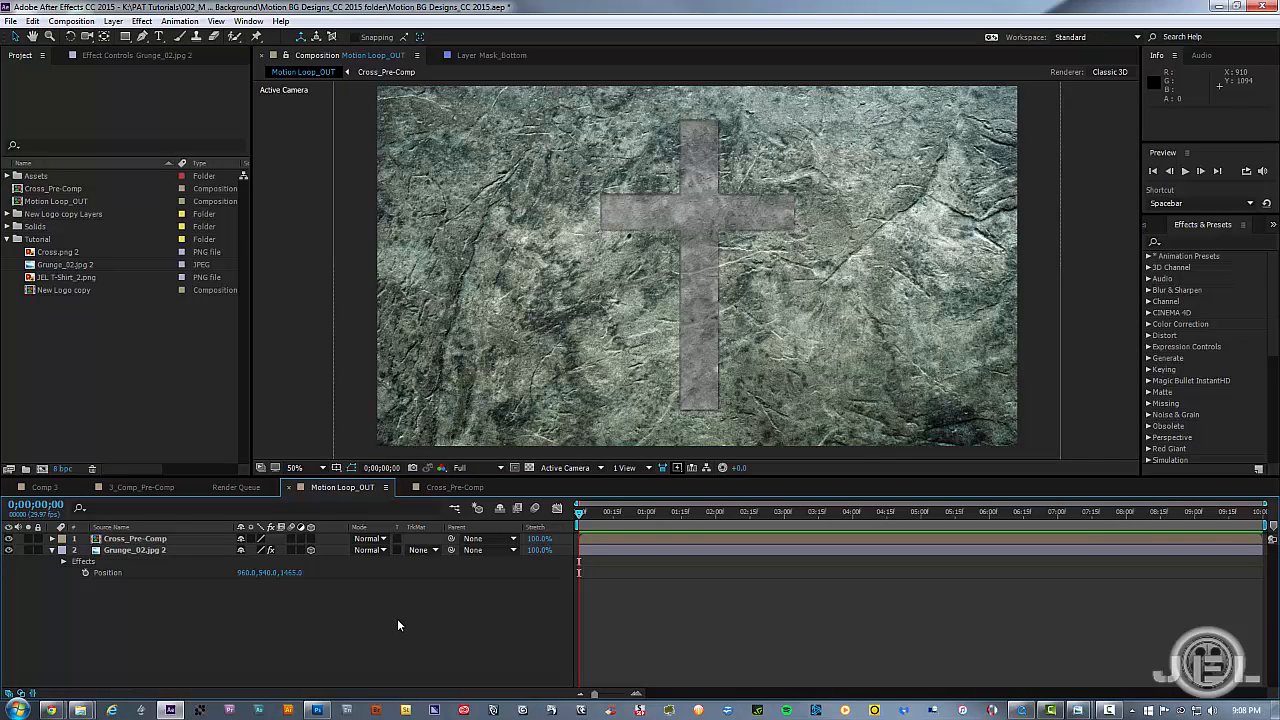
key(ctrl+y)
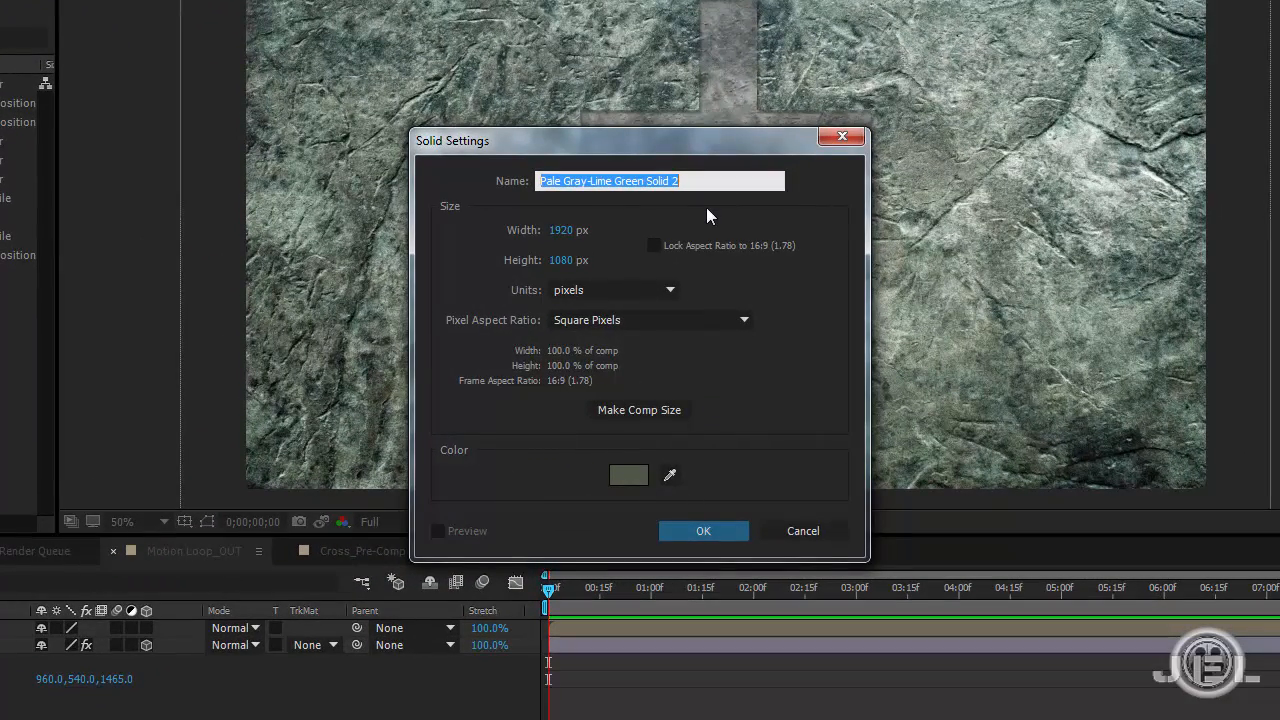
text(Whtie Spo)
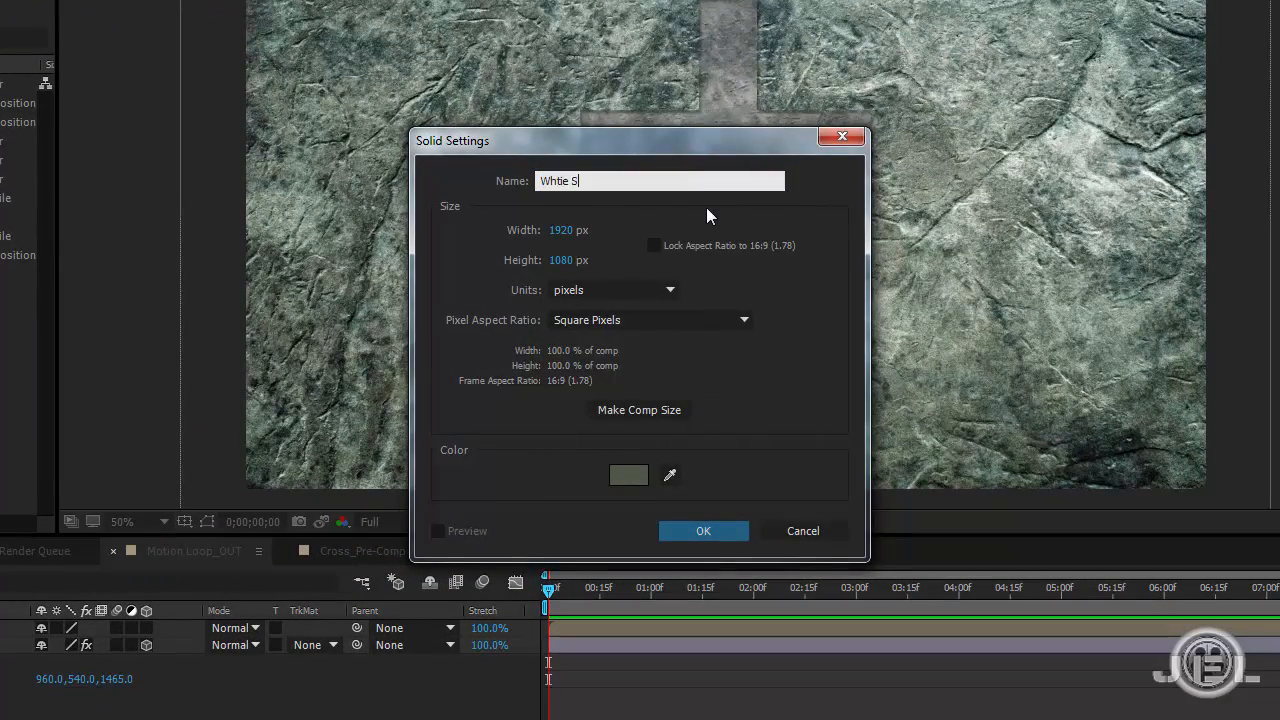
text(t)
key(BackSpace)
key(BackSpace)
key(BackSpace)
key(BackSpace)
key(BackSpace)
key(BackSpace)
key(BackSpace)
key(BackSpace)
text(ite Spot)
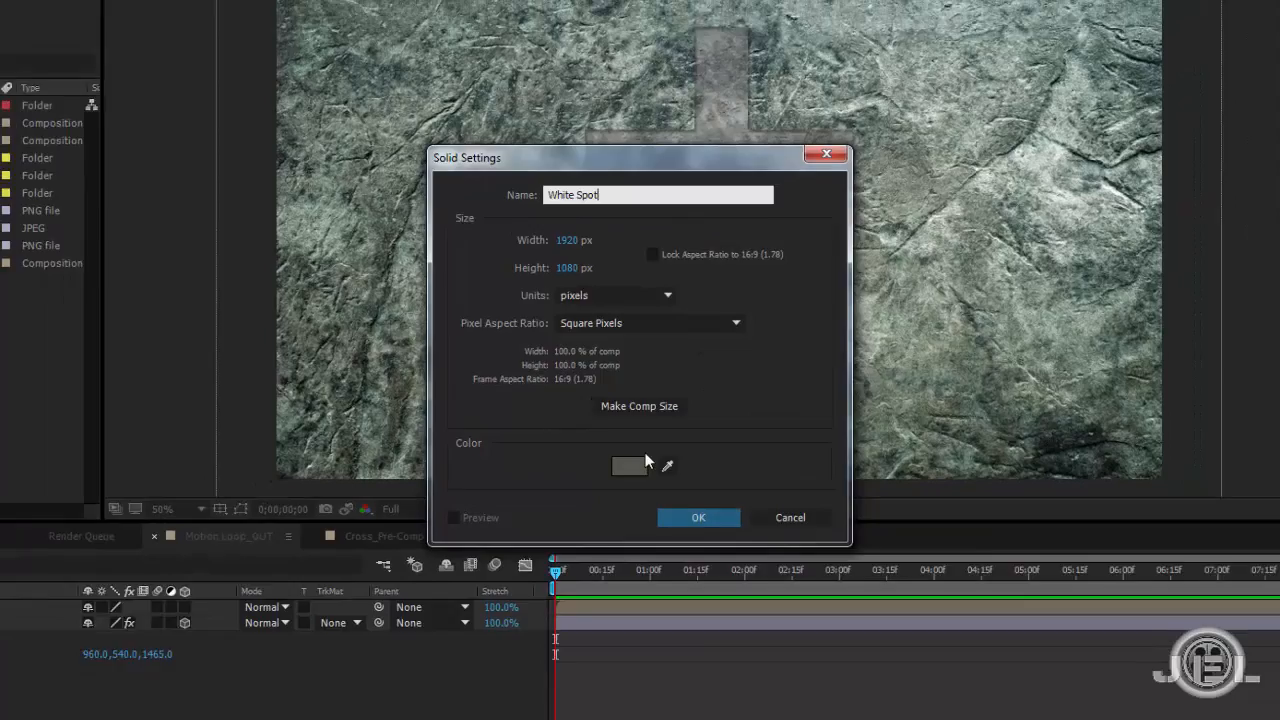
Step: Set the White Spot solid's color to near-white EAEAEA and create the layer
click(632, 466)
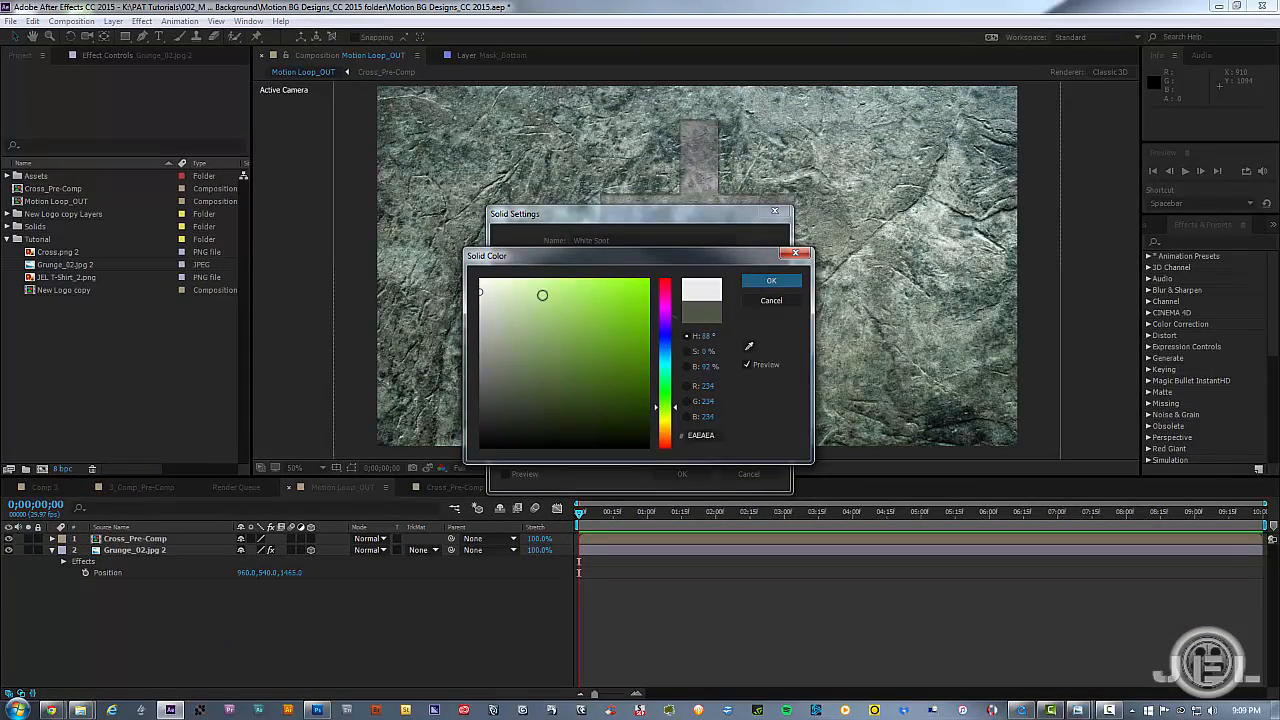
click(771, 280)
click(695, 473)
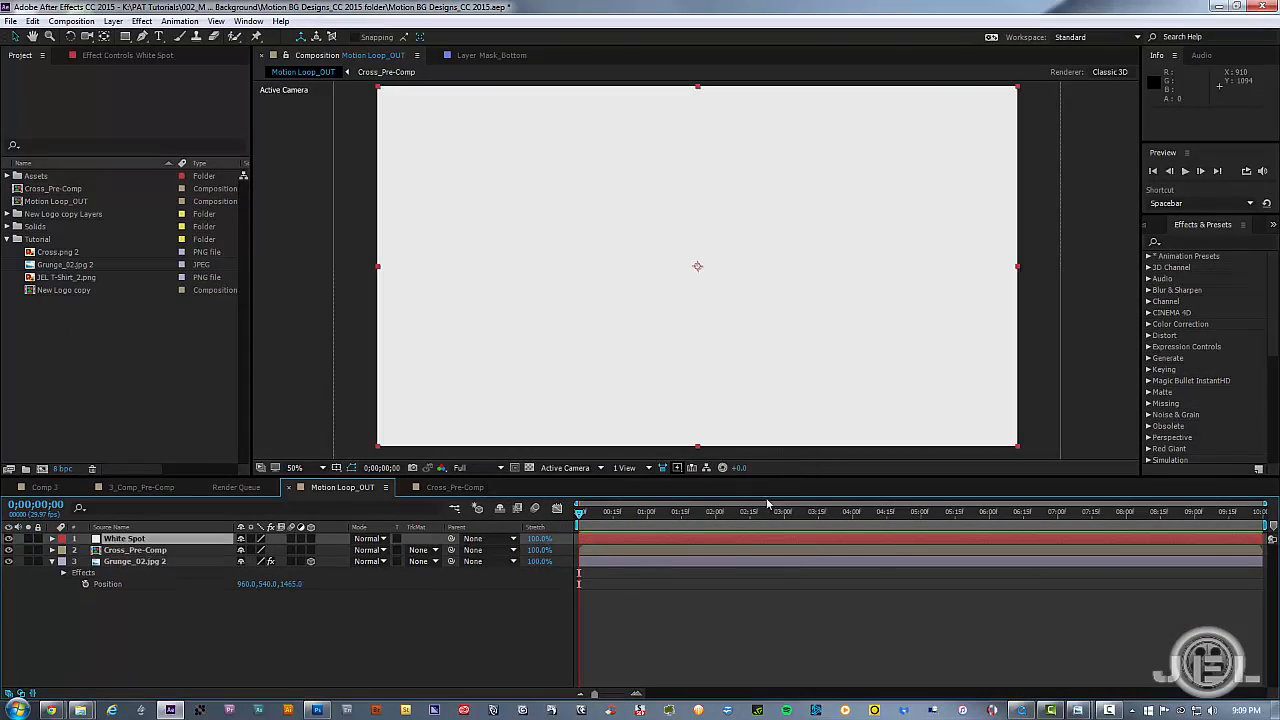
Step: Add a full-frame elliptical mask to the White Spot layer and scale it evenly about its center to about 84%
click(703, 610)
click(592, 537)
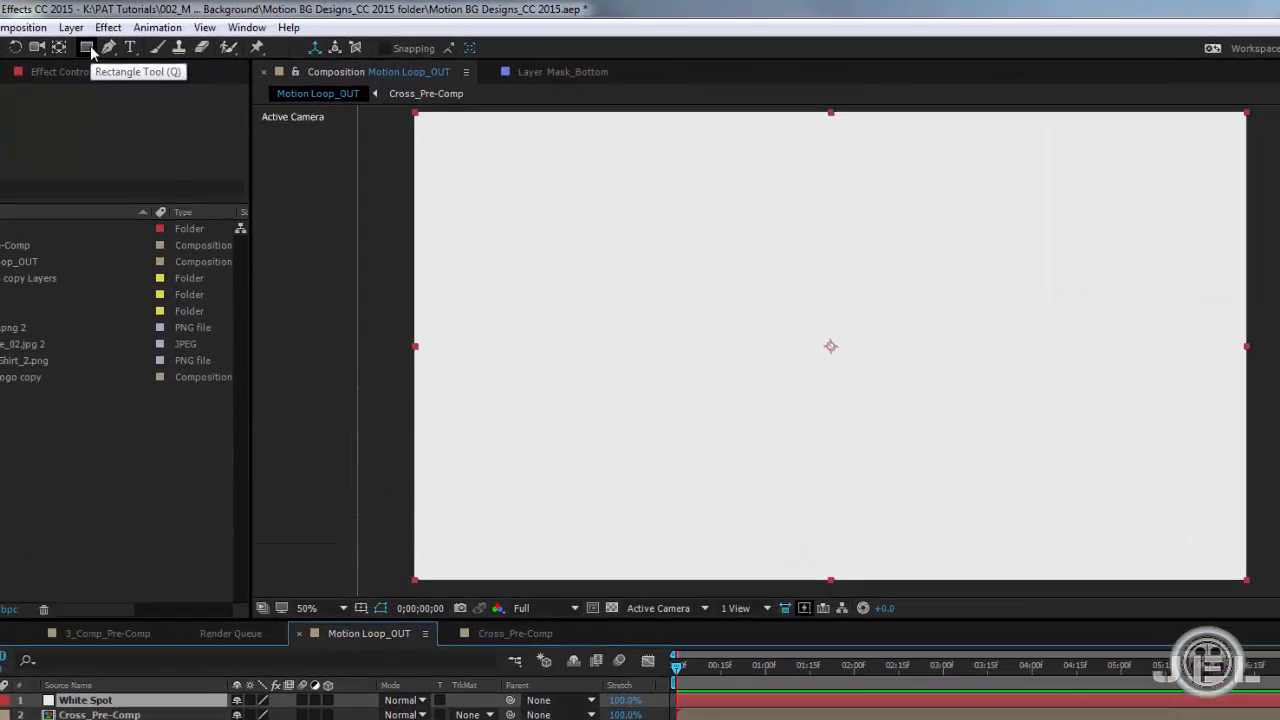
drag(89, 47, 172, 83)
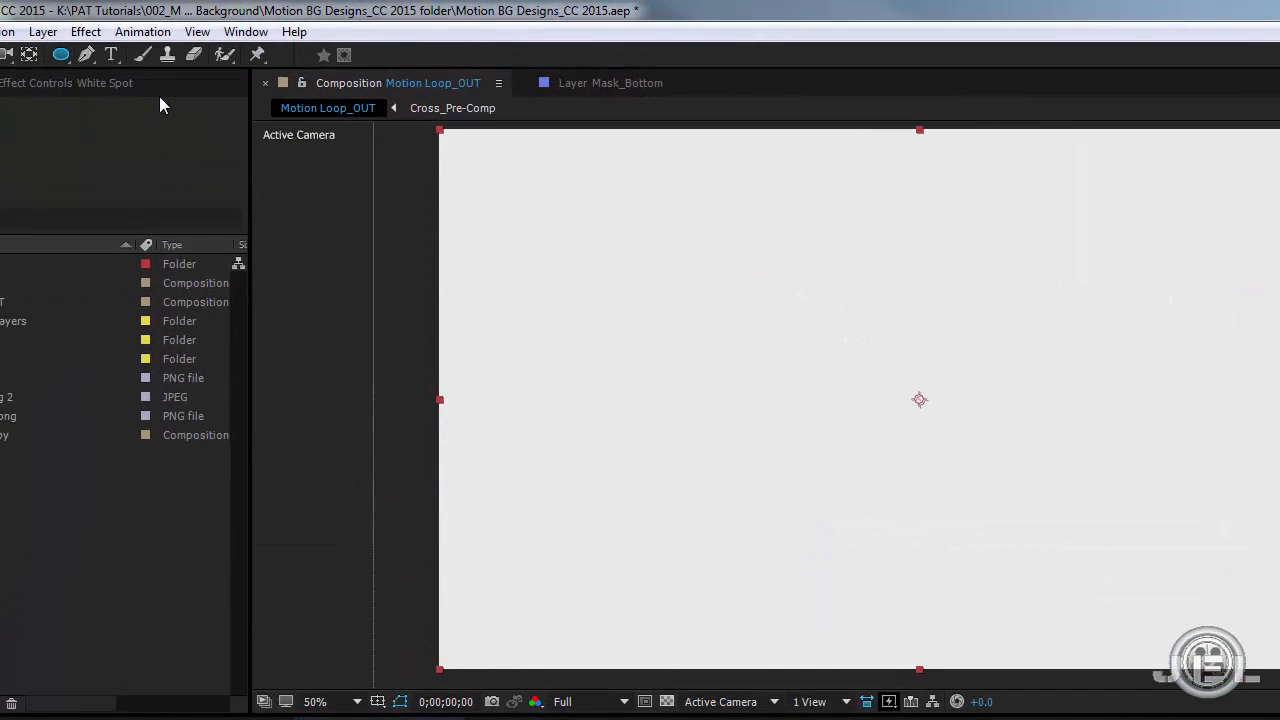
double_click(62, 55)
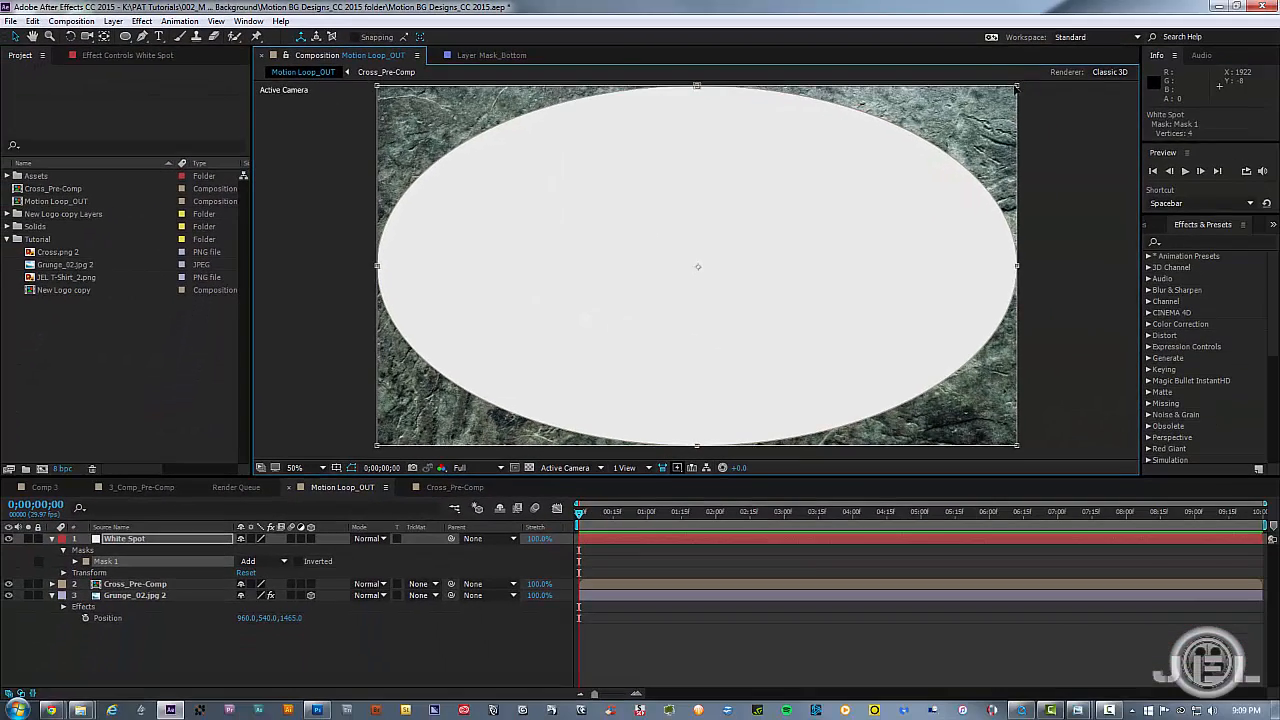
drag(1016, 87, 974, 120)
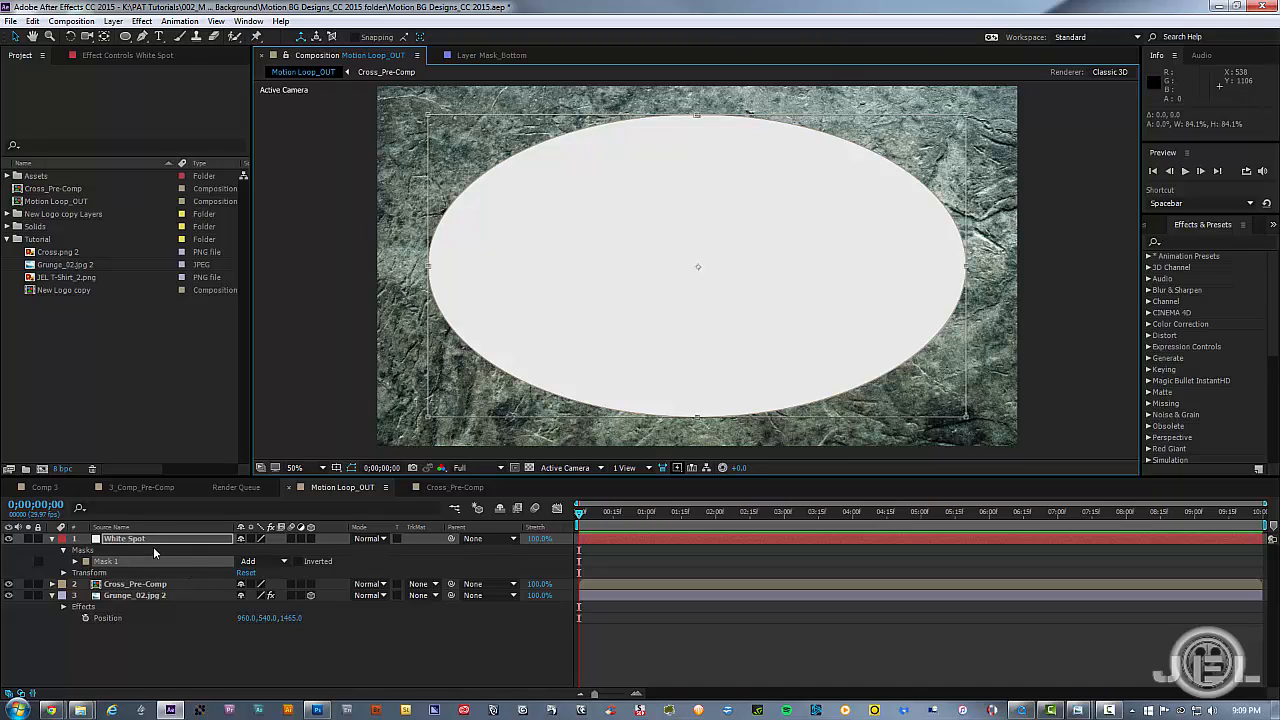
Step: Set the White Spot mask's feather to 256 pixels and the layer's blending mode to Overlay, and deselect the layer
key(f)
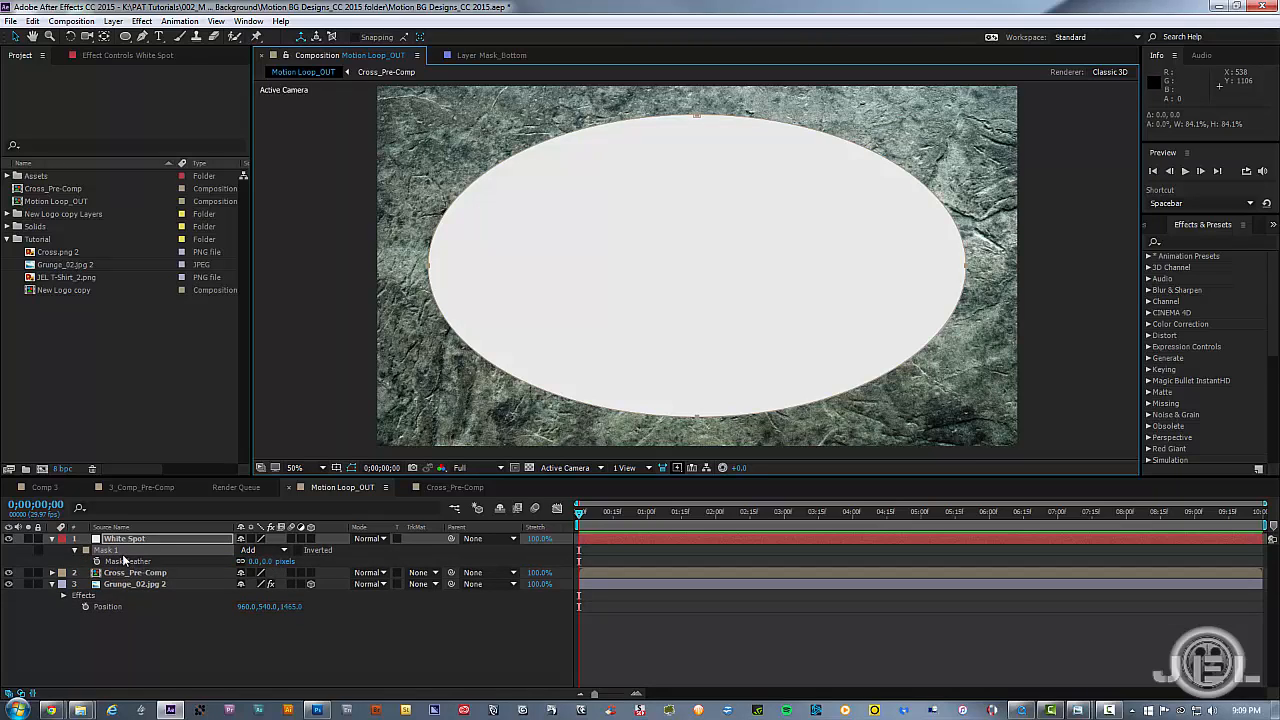
drag(258, 561, 424, 560)
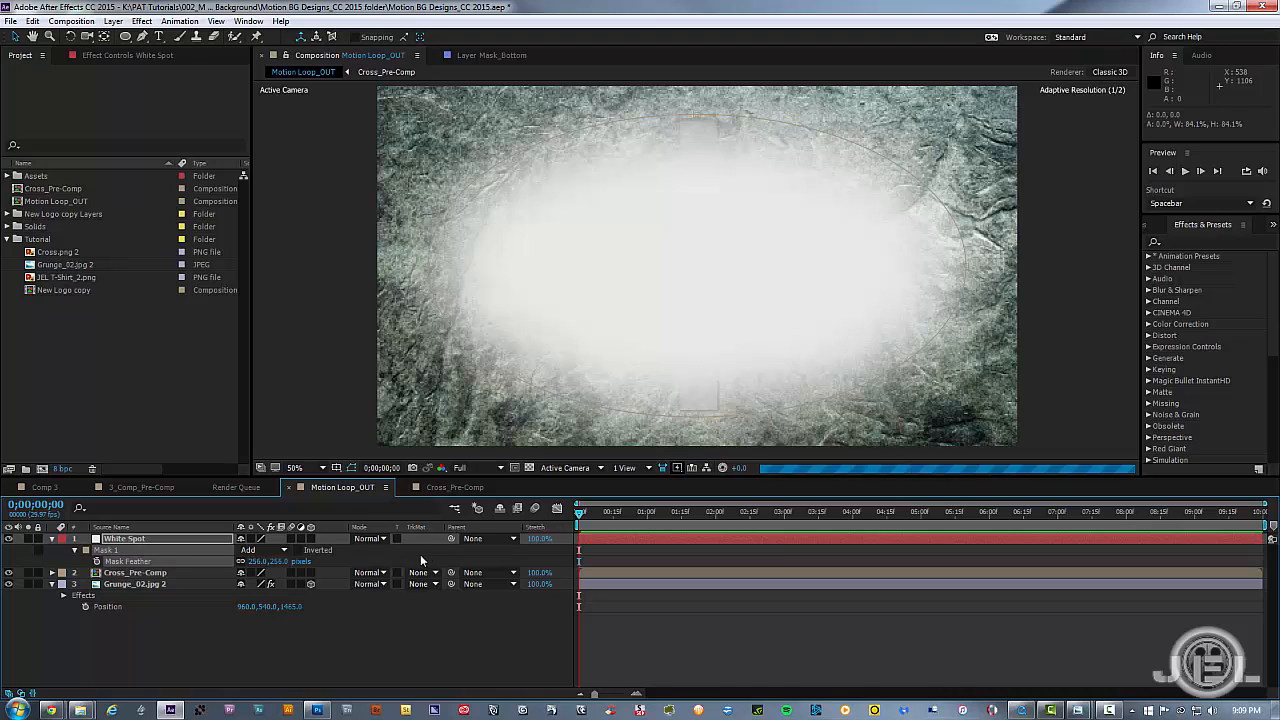
click(372, 538)
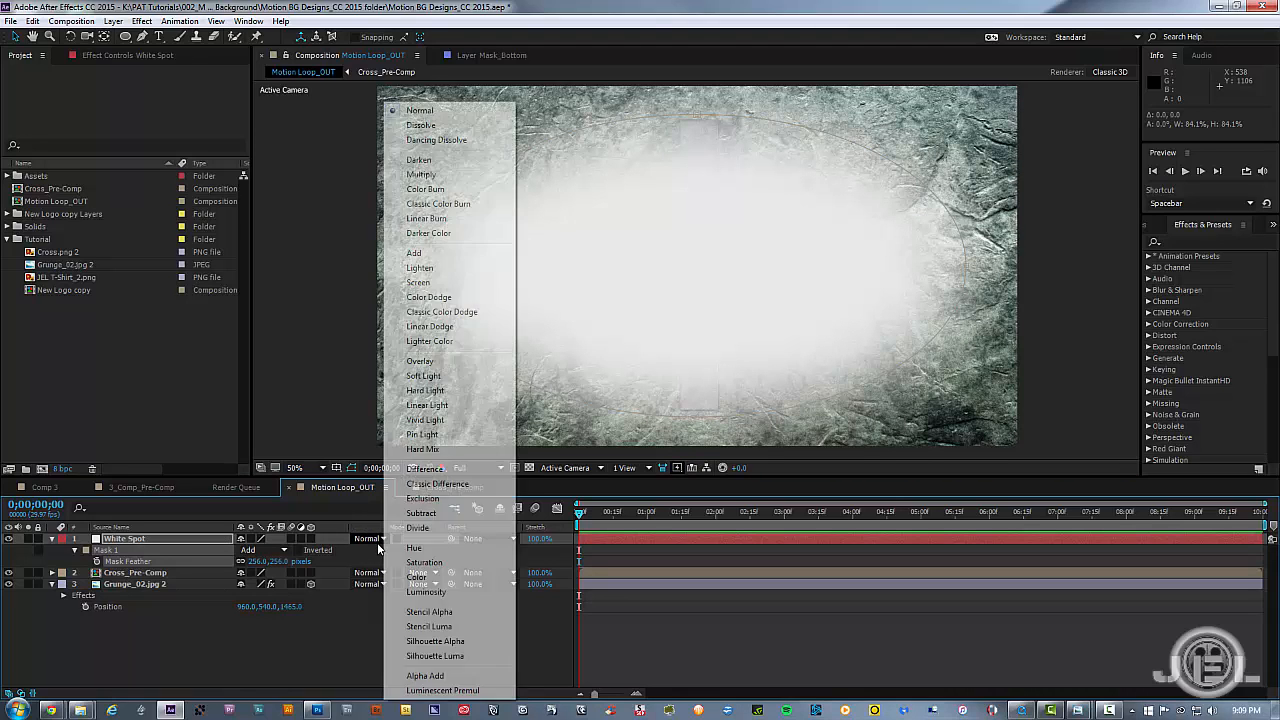
click(439, 363)
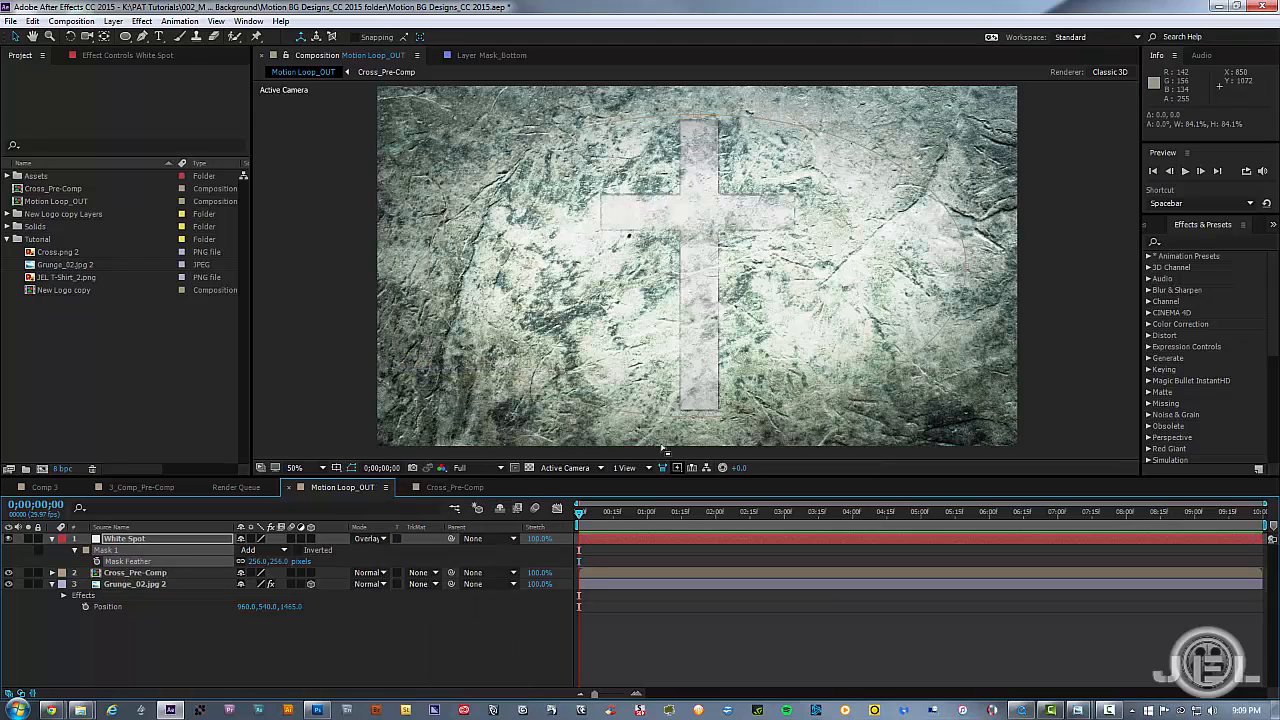
click(800, 663)
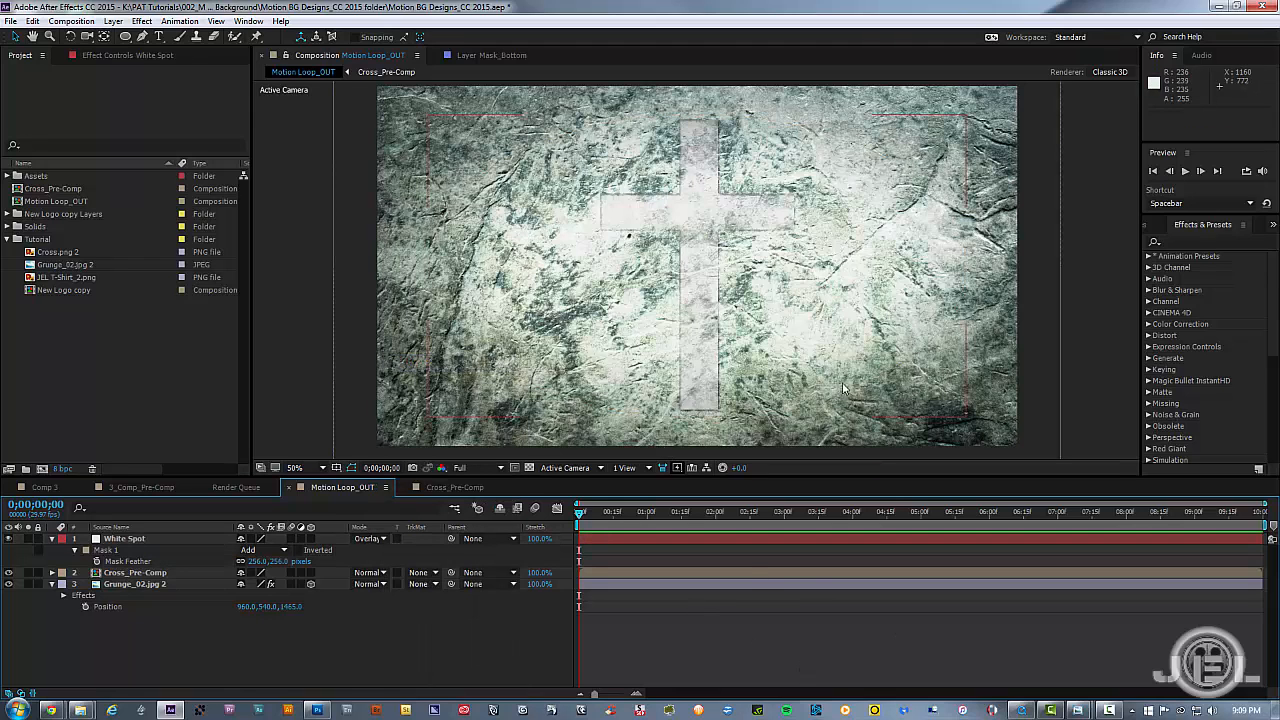
click(677, 467)
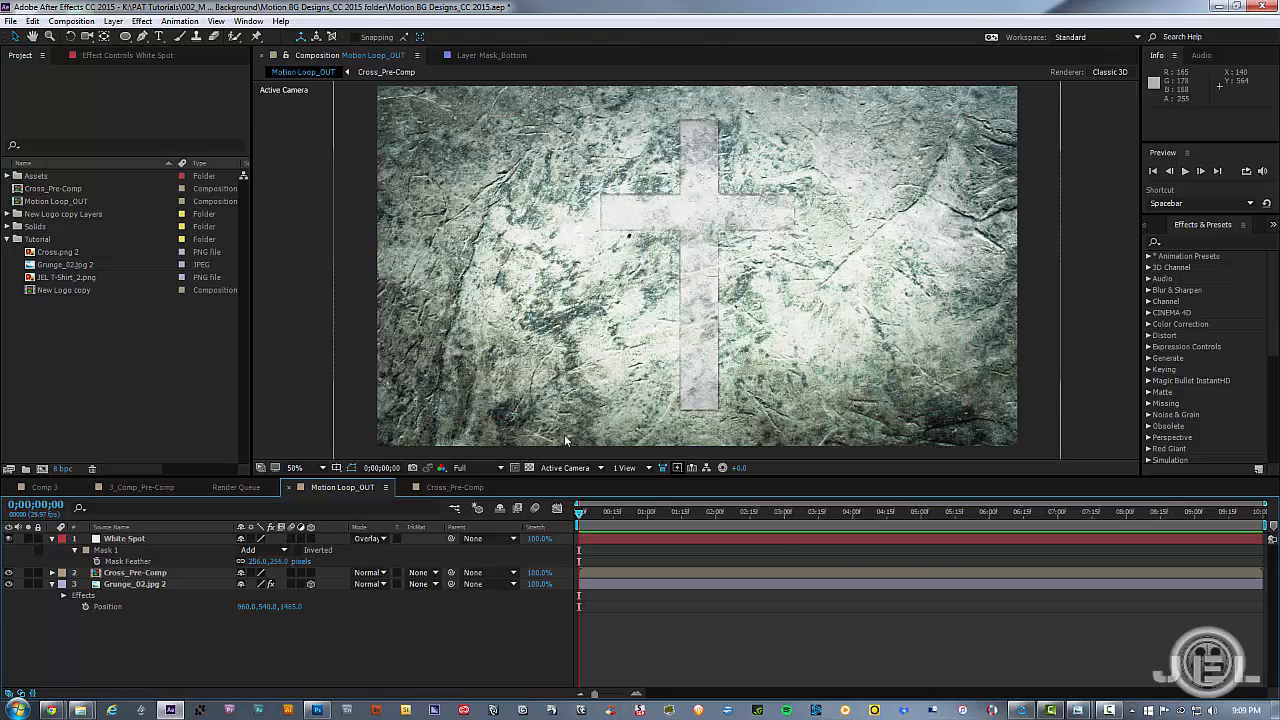
Step: Create a new adjustment layer above White Spot and rename it Vig
right_click(275, 638)
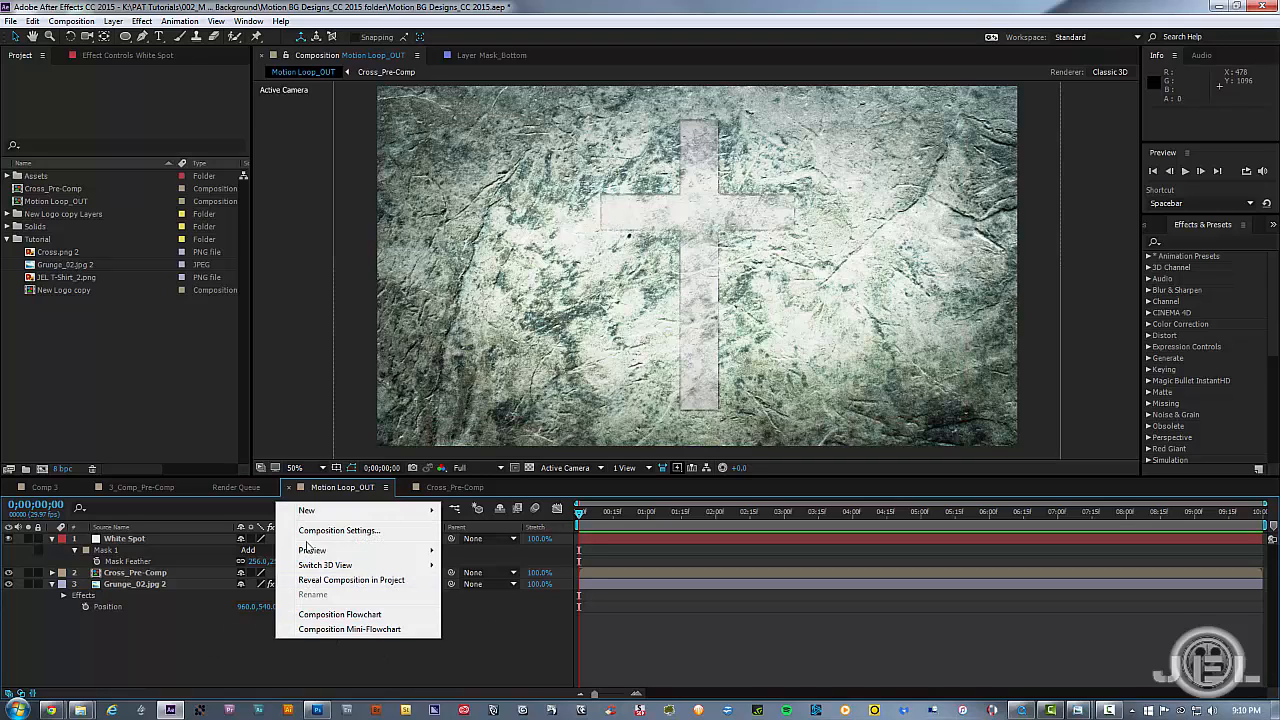
mouse_move(324, 511)
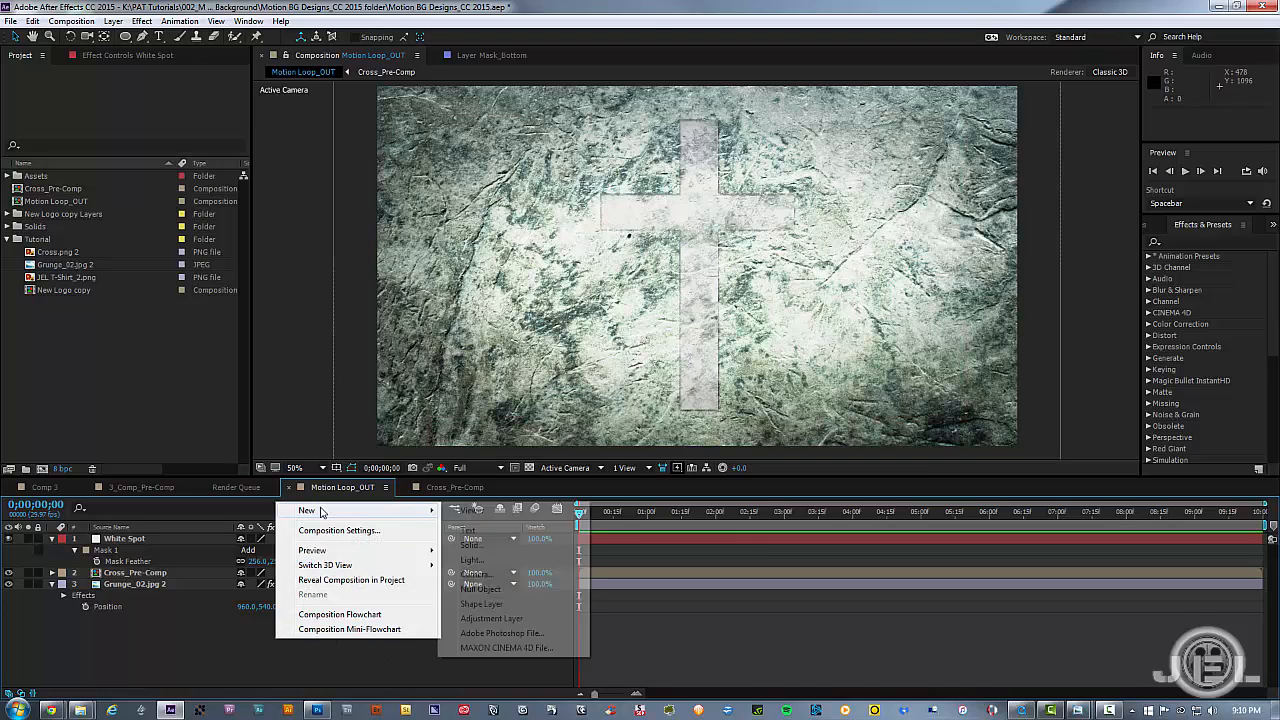
click(489, 620)
key(Return)
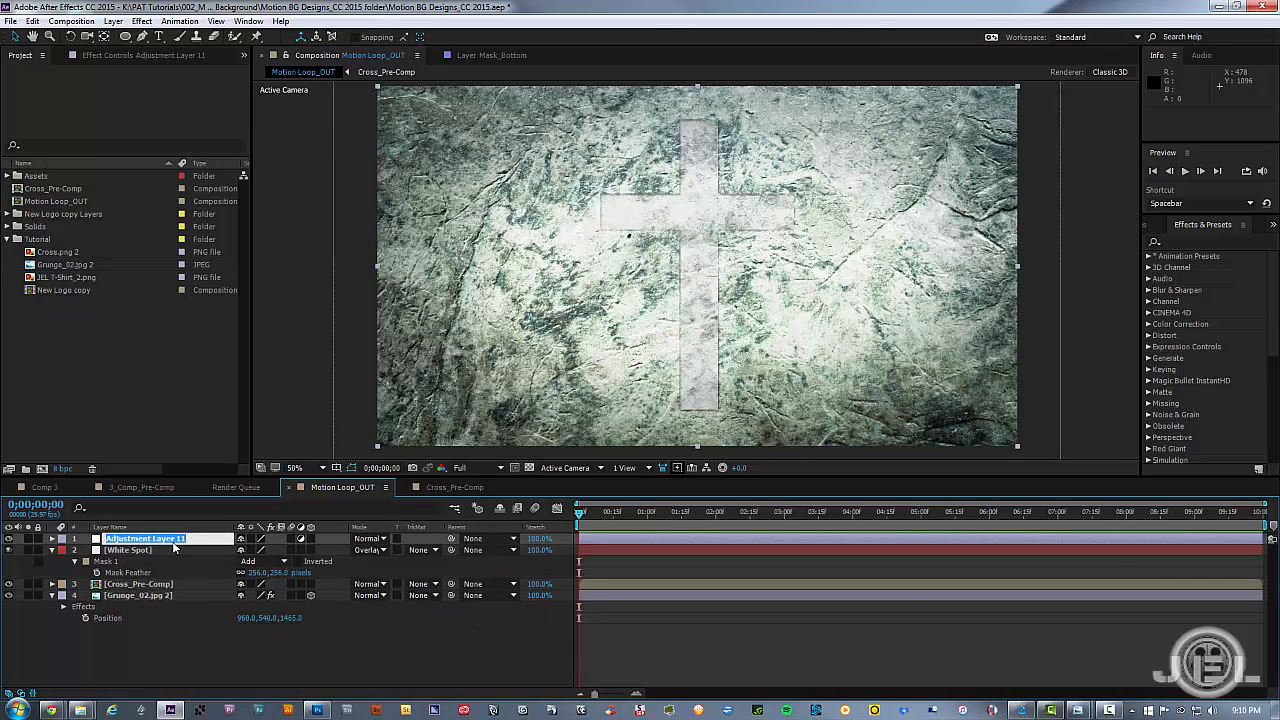
text(W)
text(ig)
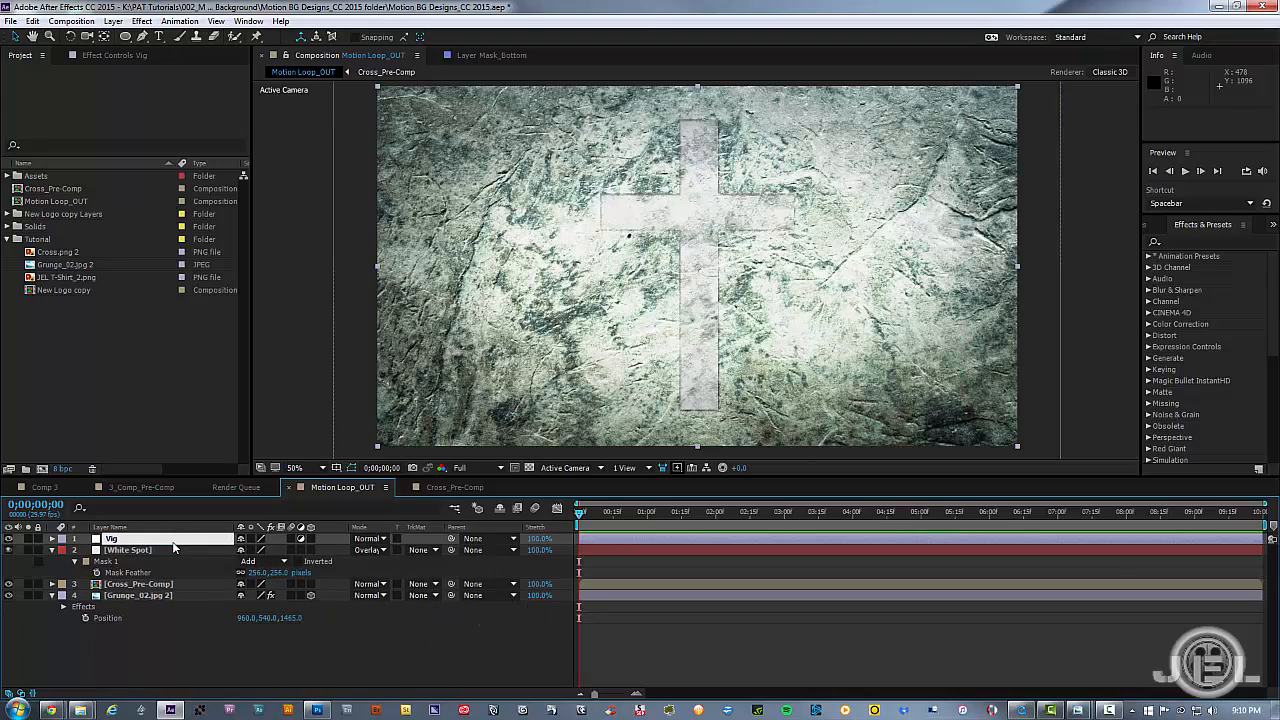
key(Return)
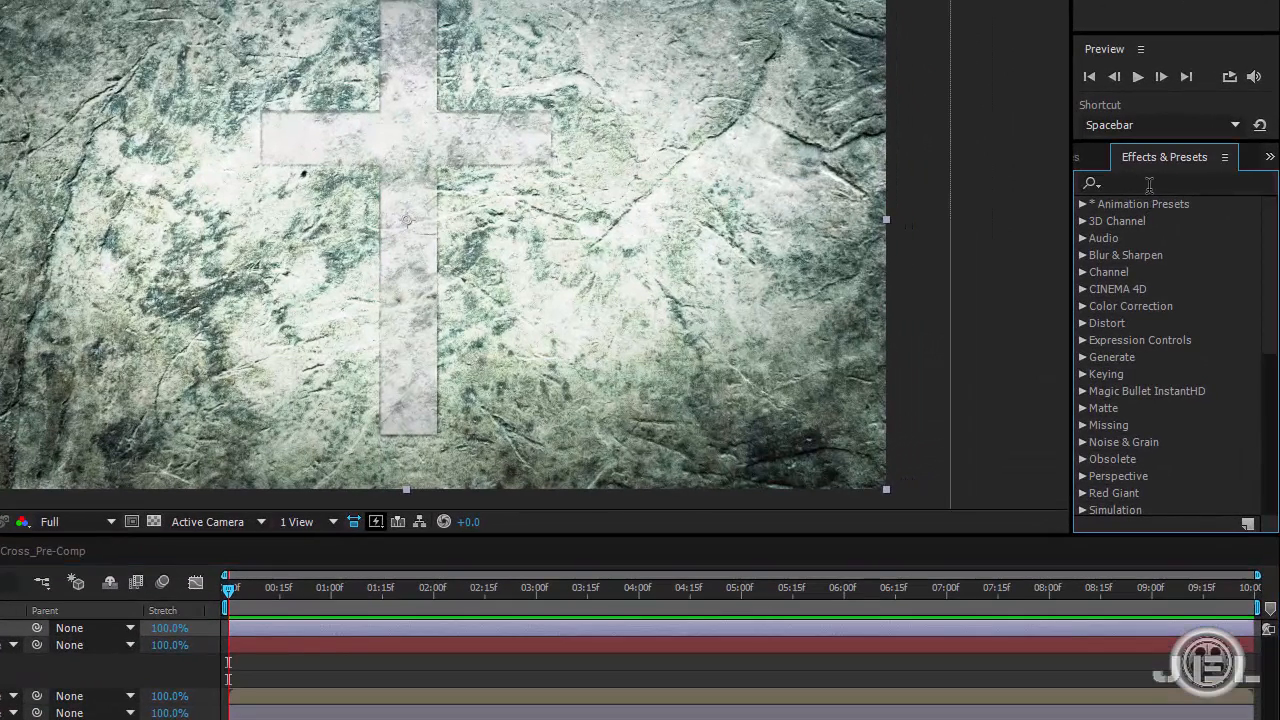
Step: Search the effects for Fill and apply the Generate Fill effect to the Vig layer
click(1156, 193)
text(Fill)
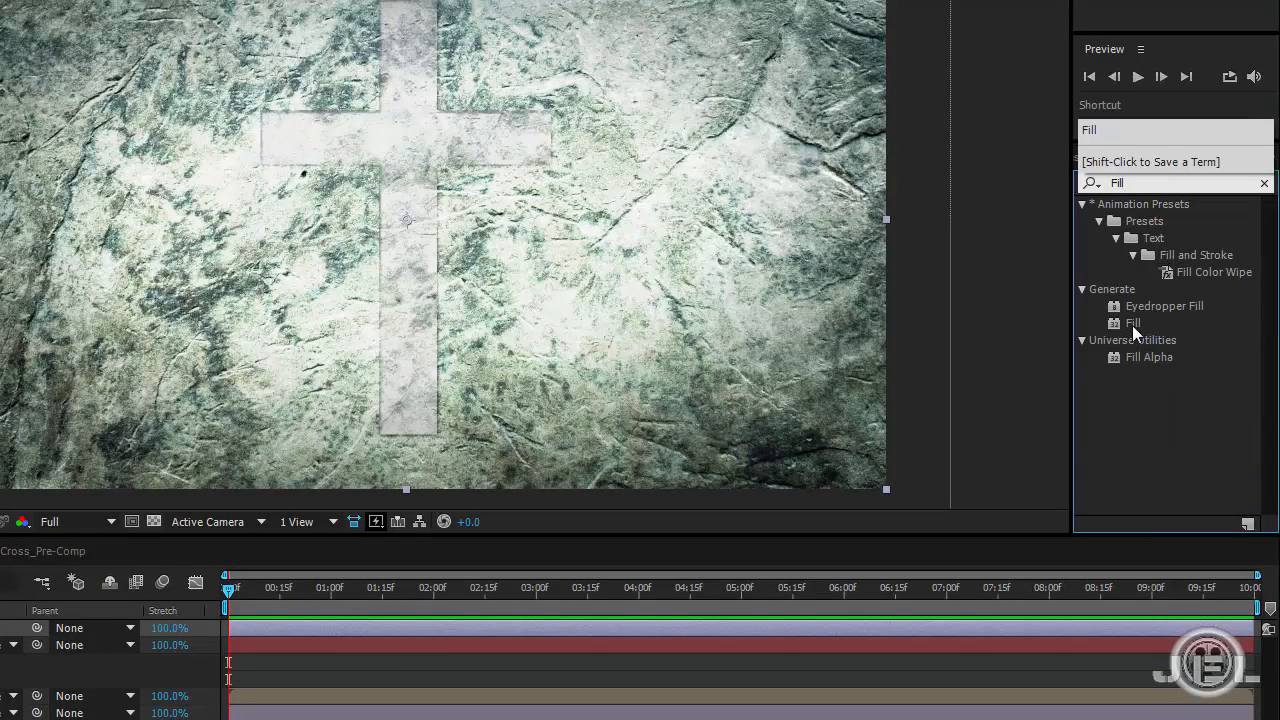
click(1132, 324)
drag(1113, 330, 548, 626)
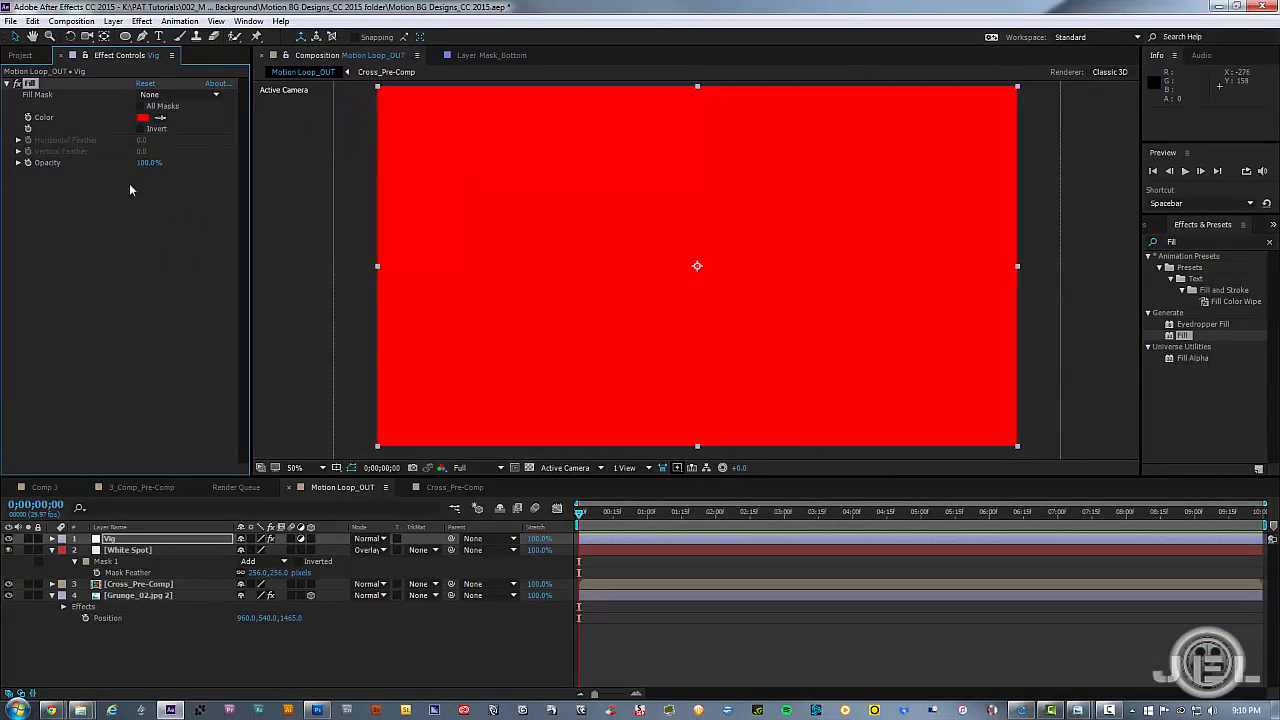
Step: Set the Vig layer's Fill color to black 000000
click(143, 117)
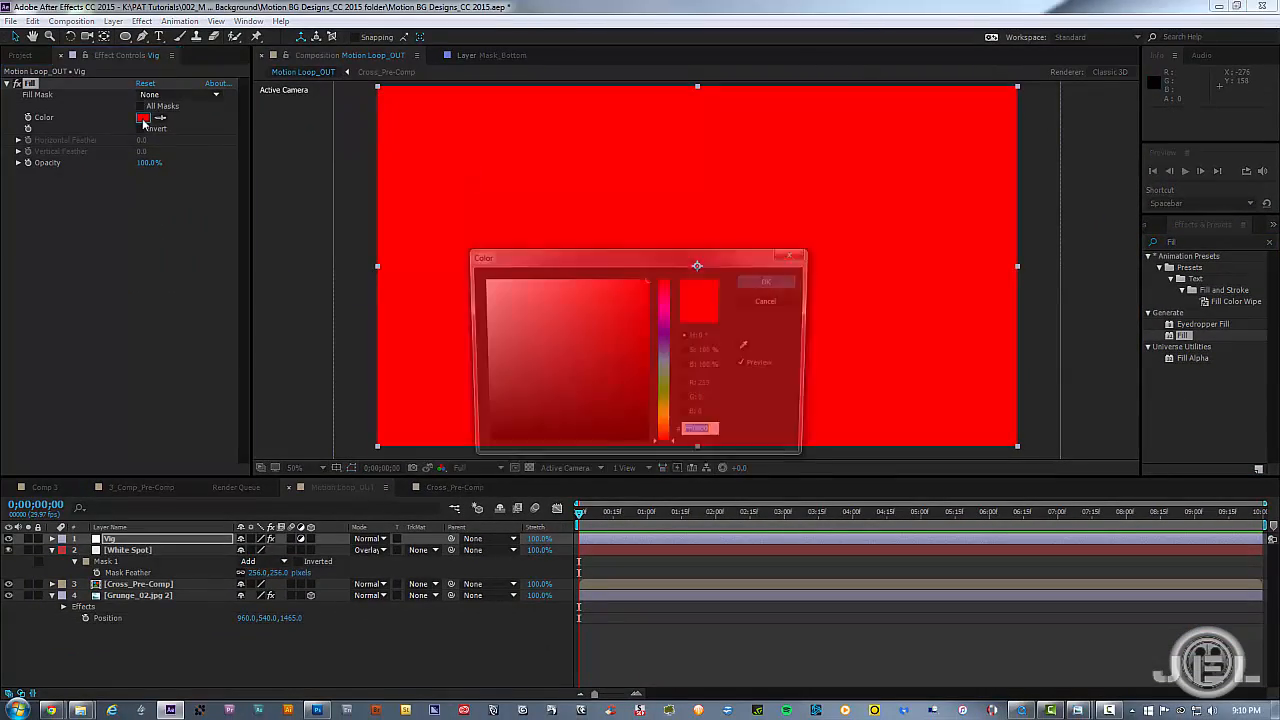
click(480, 417)
drag(480, 417, 481, 447)
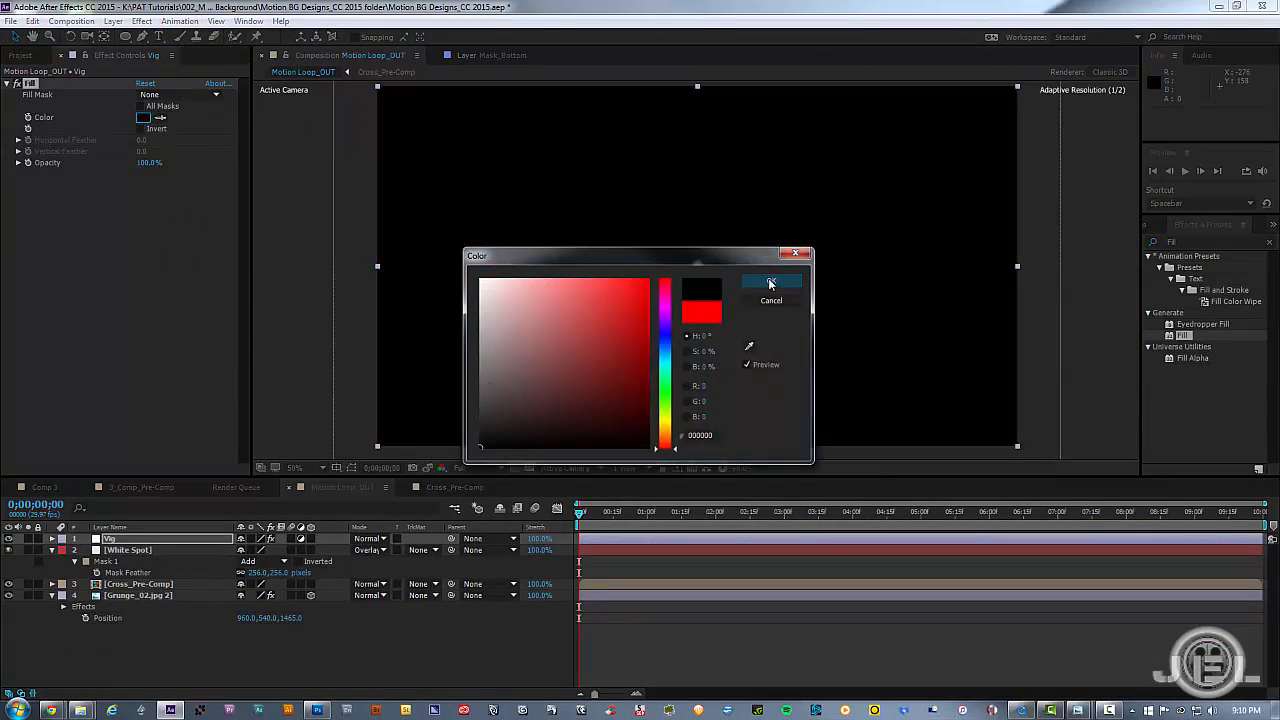
click(771, 280)
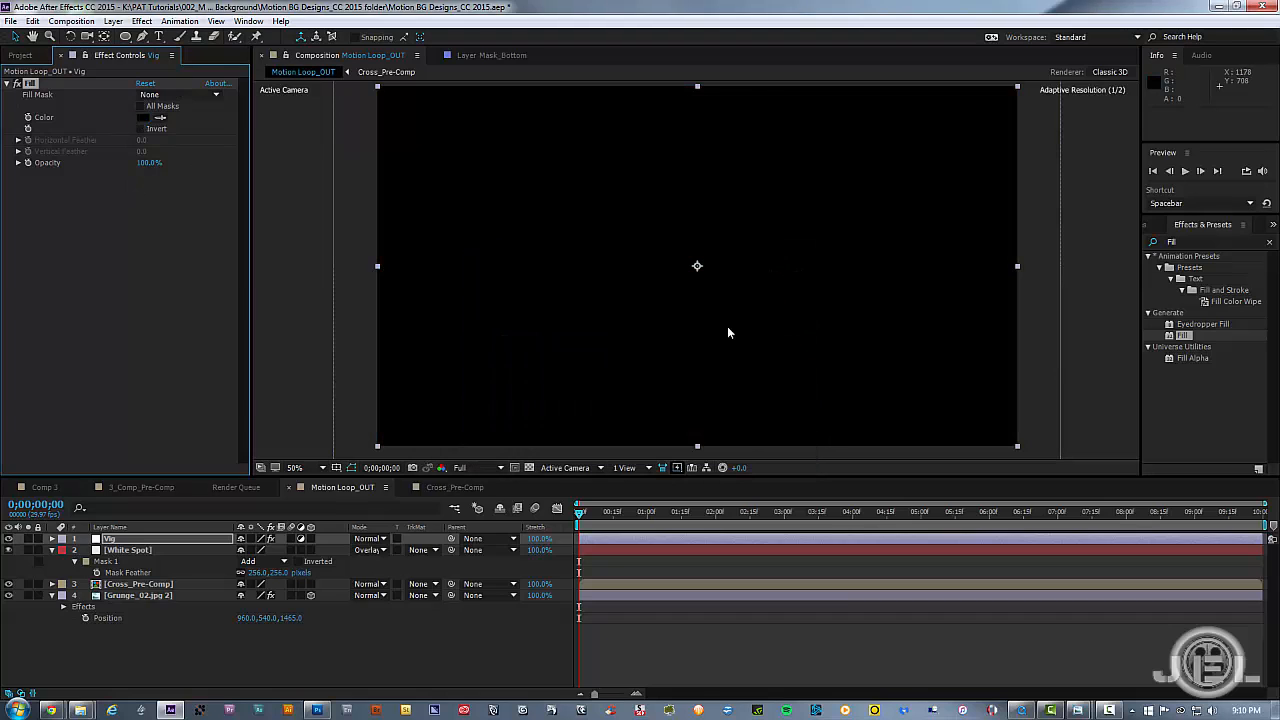
Step: Add a full-frame elliptical mask to the Vig layer and set the mask mode to Subtract
double_click(125, 38)
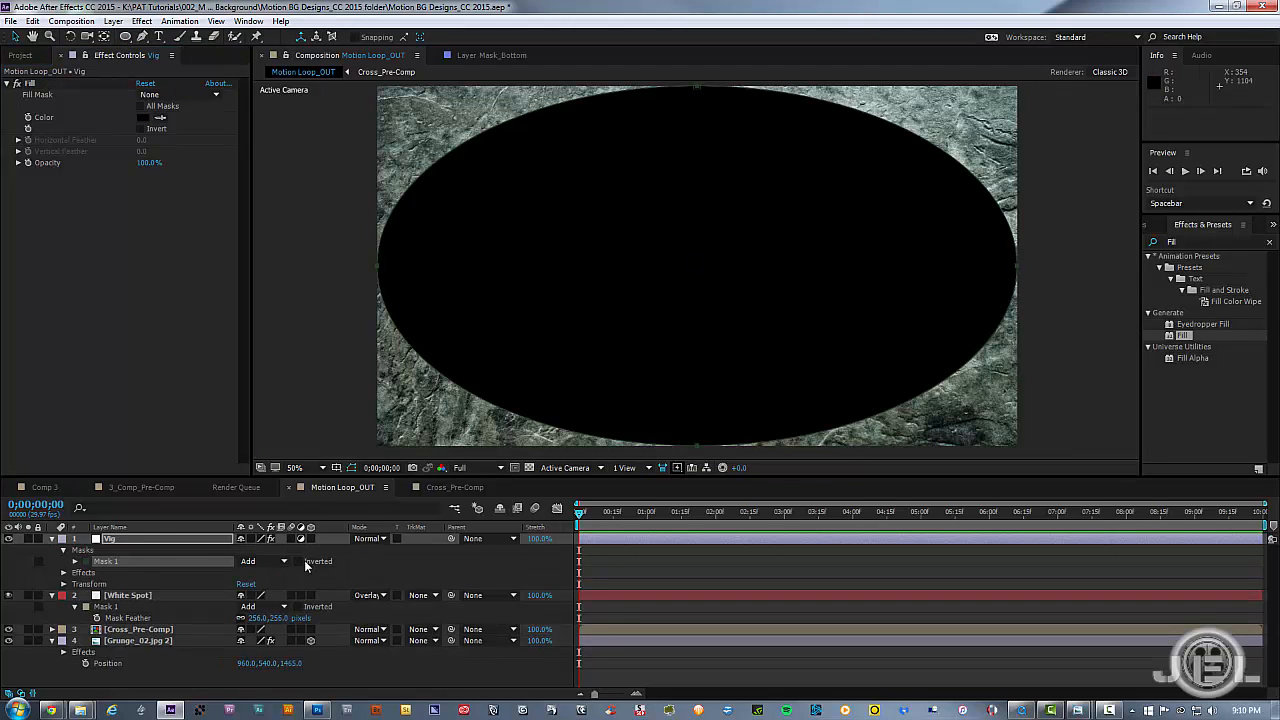
click(273, 561)
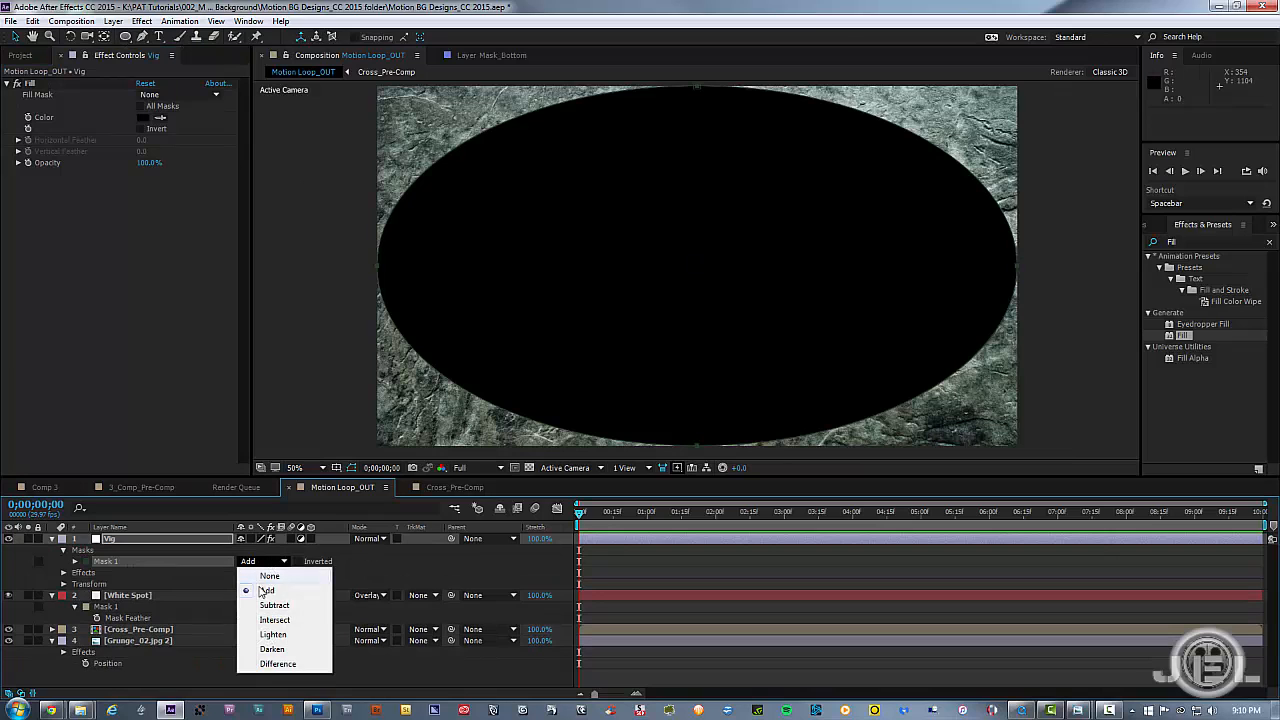
click(274, 606)
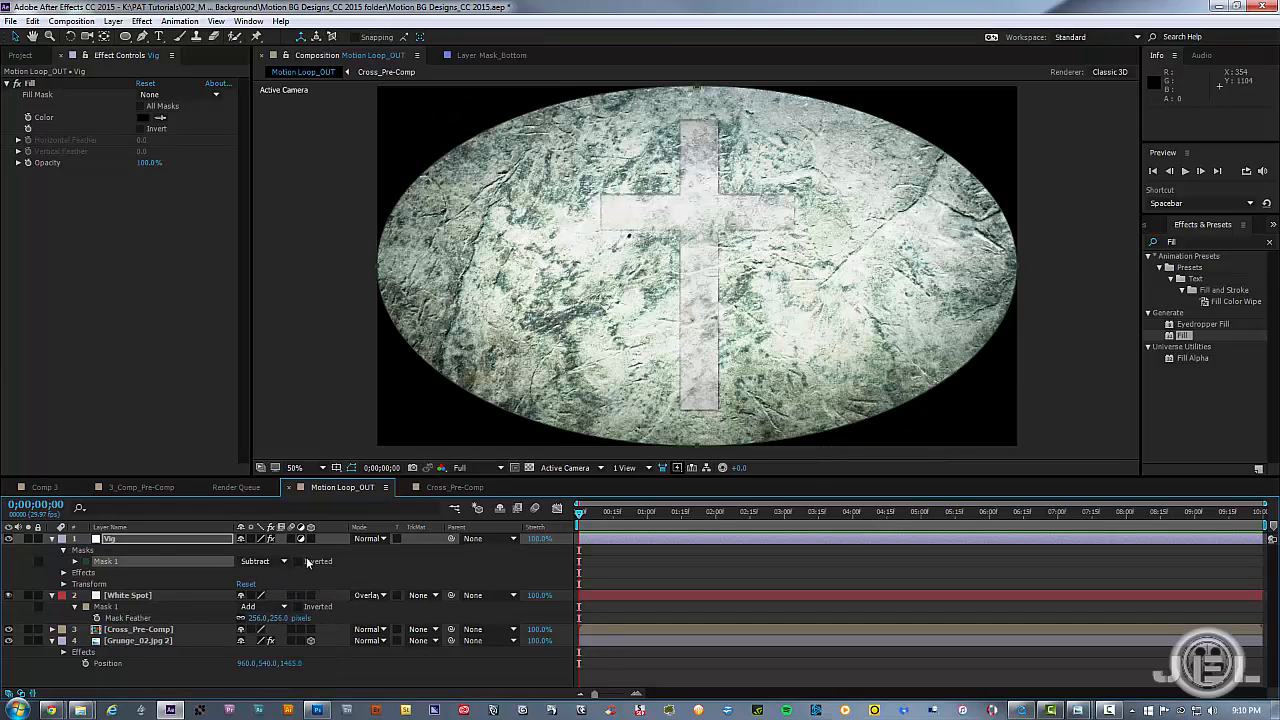
Step: Set the Vig mask's feather to 531 pixels, deselect the layer and collapse the layers' expanded properties
key(f)
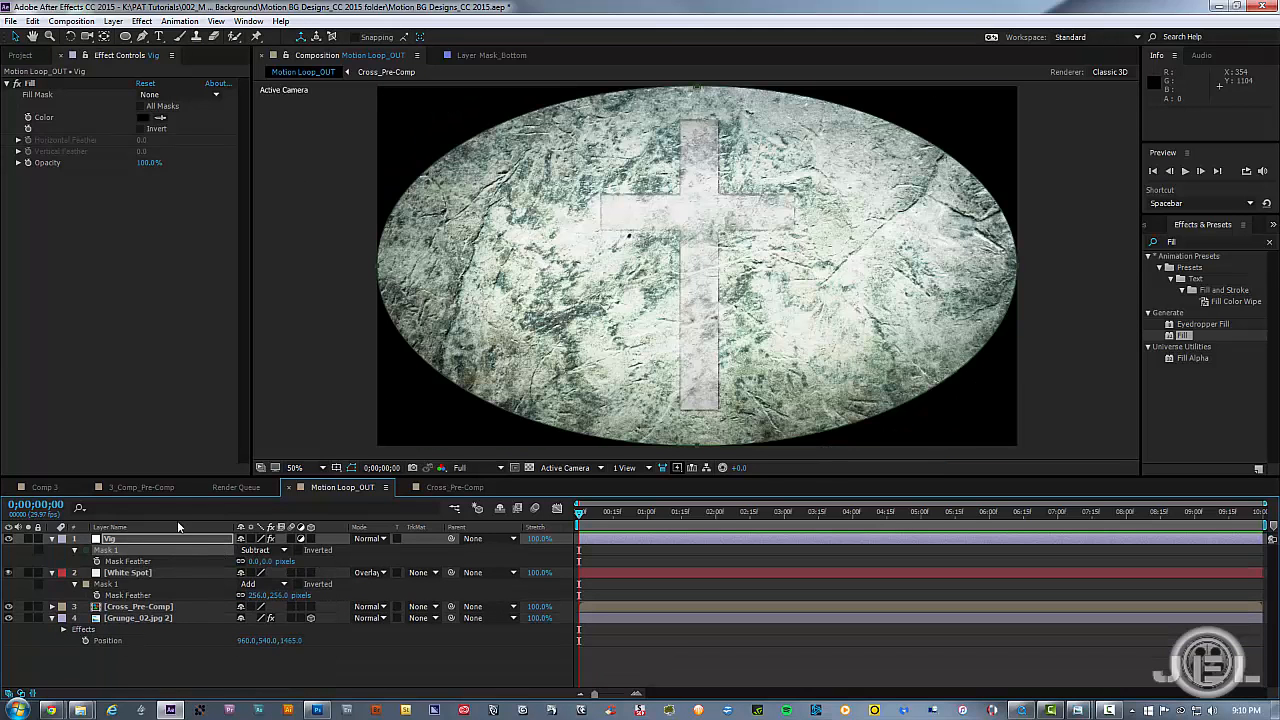
drag(254, 564, 623, 575)
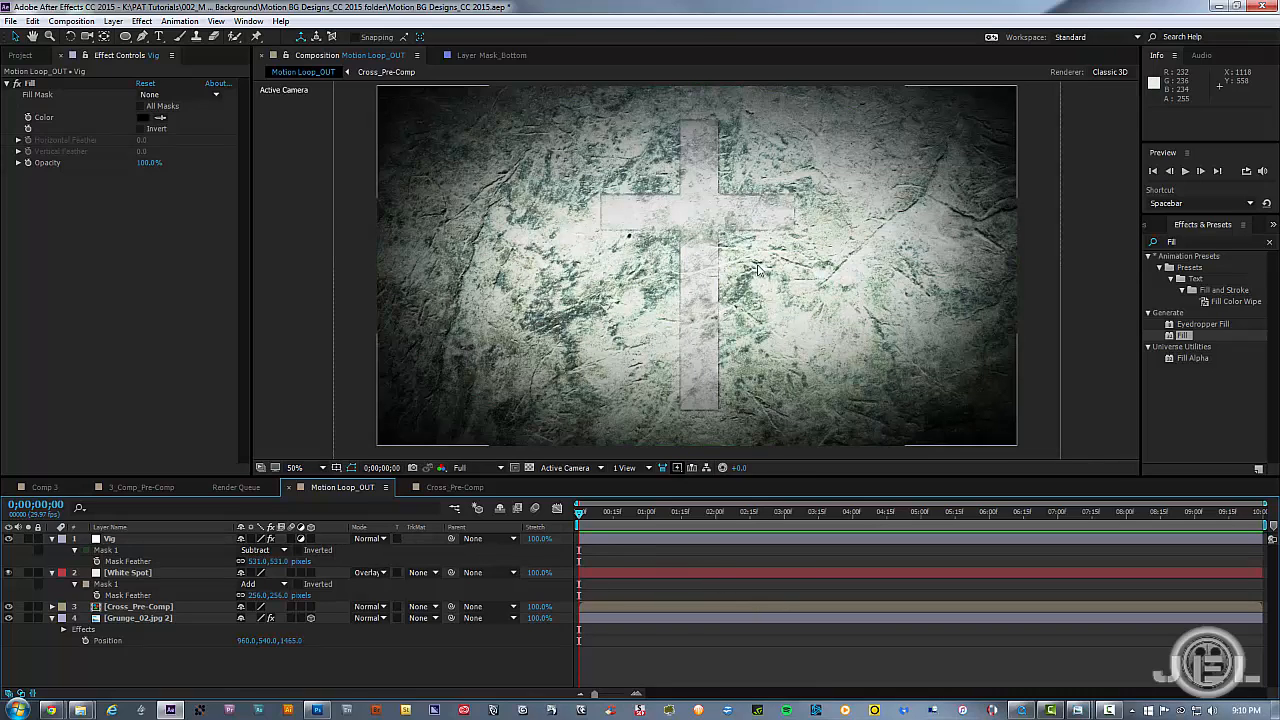
key(comma)
key(period)
key(u)
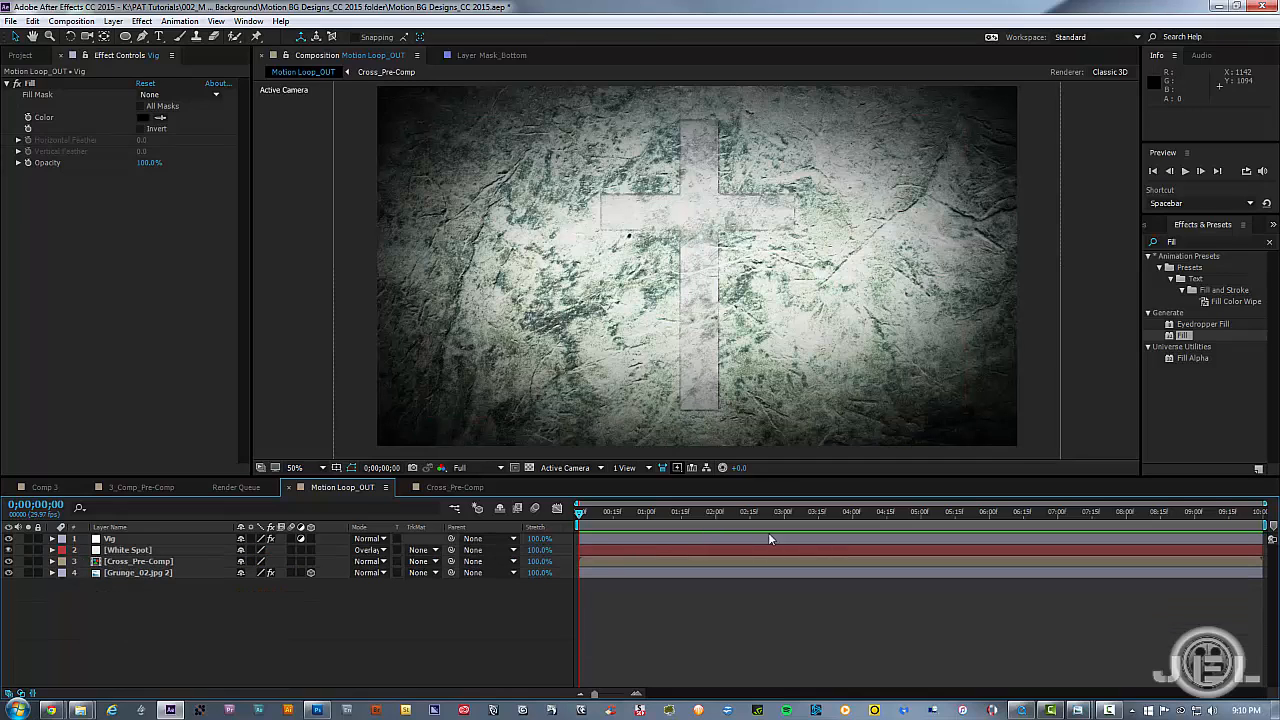
Step: Set the White Spot layer's opacity to 50% and collapse its properties
click(190, 550)
key(t)
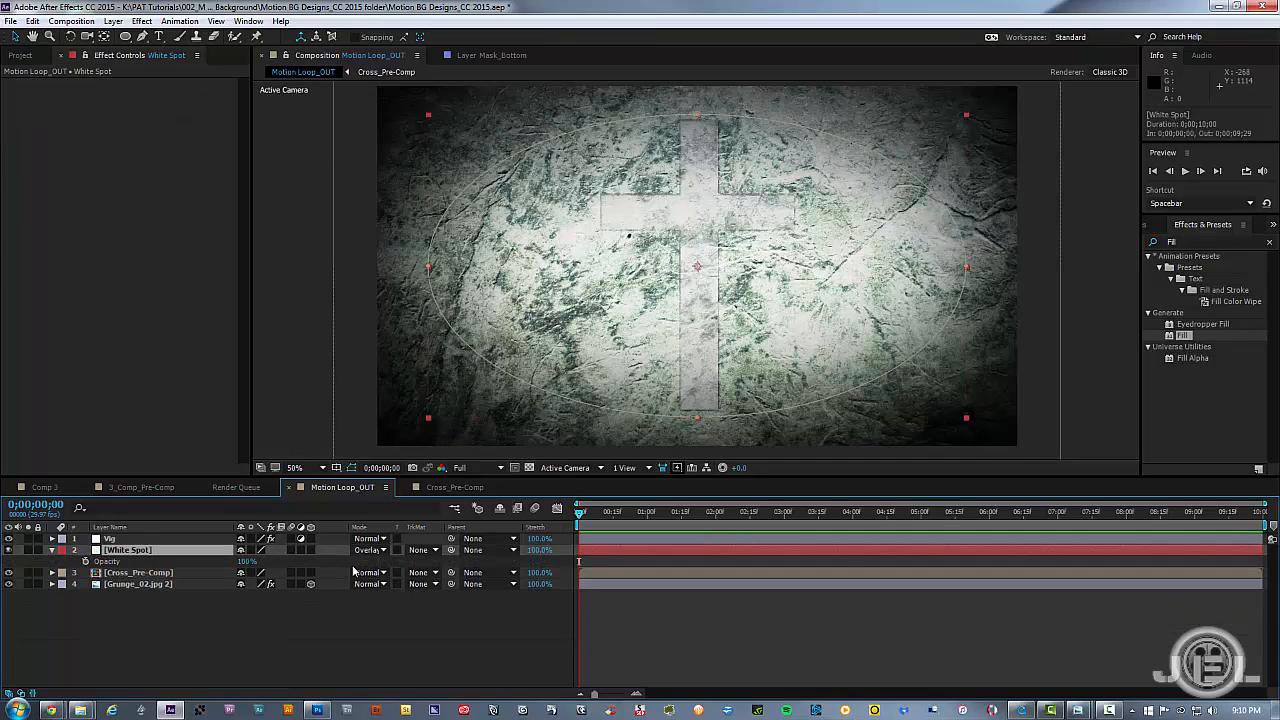
click(246, 561)
click(157, 555)
click(250, 562)
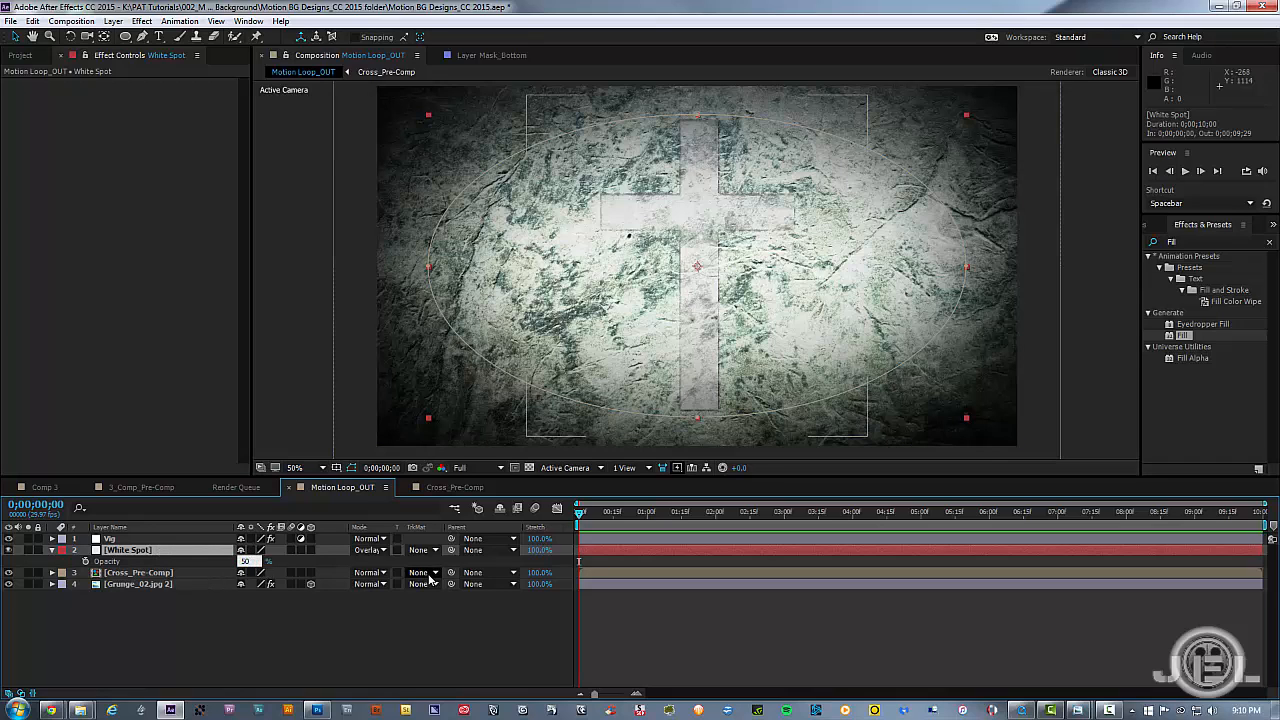
key(Return)
click(756, 635)
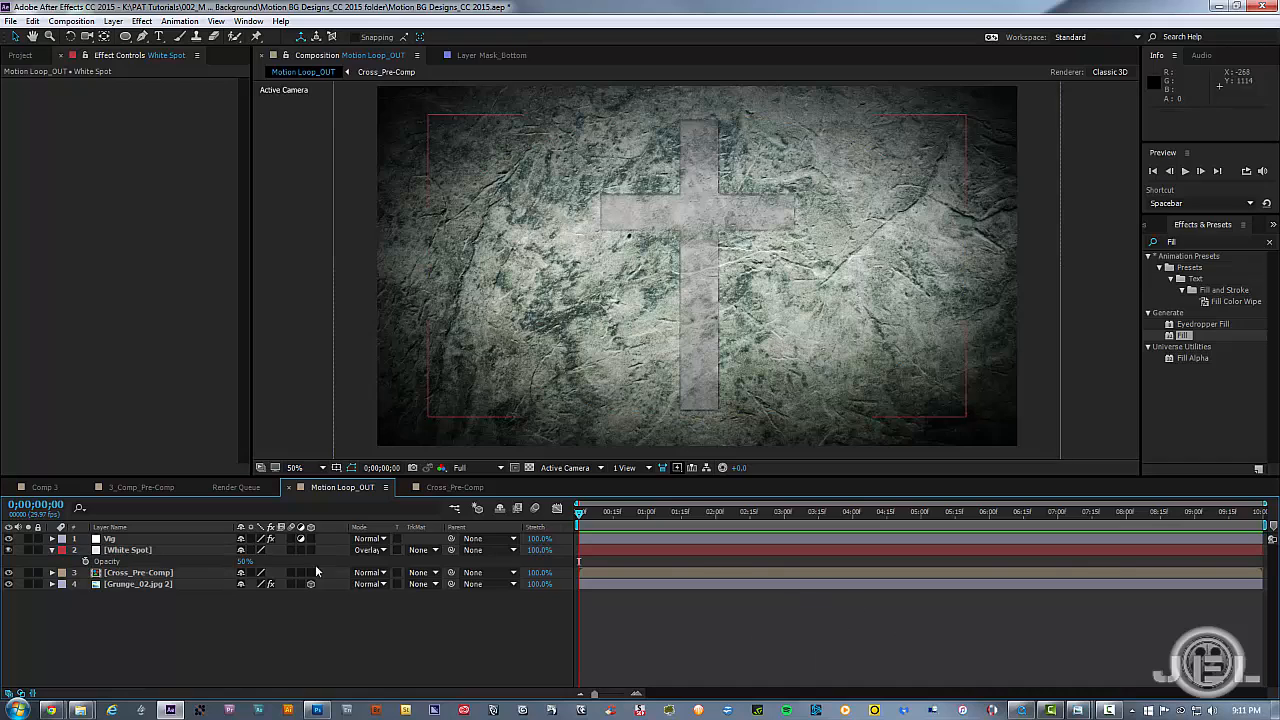
click(52, 550)
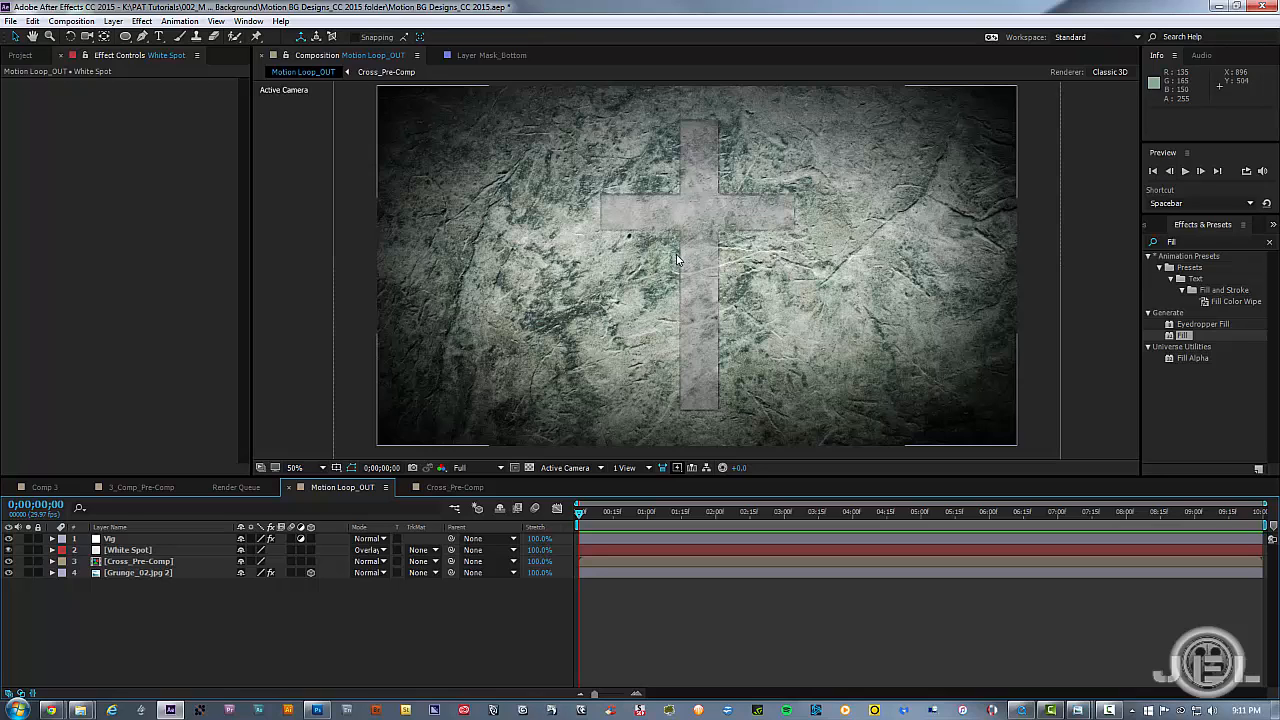
Step: Create a new 1920 x 1080 px white solid named Particular in Motion Loop_OUT
click(20, 55)
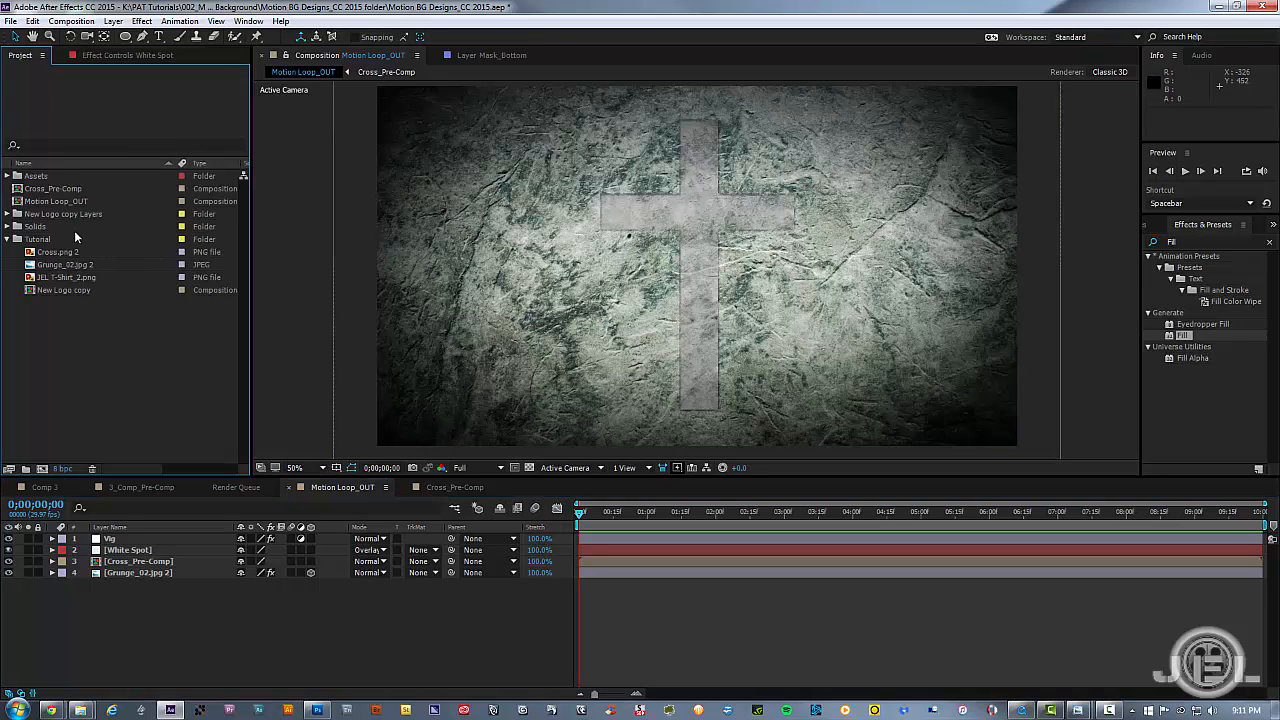
click(751, 624)
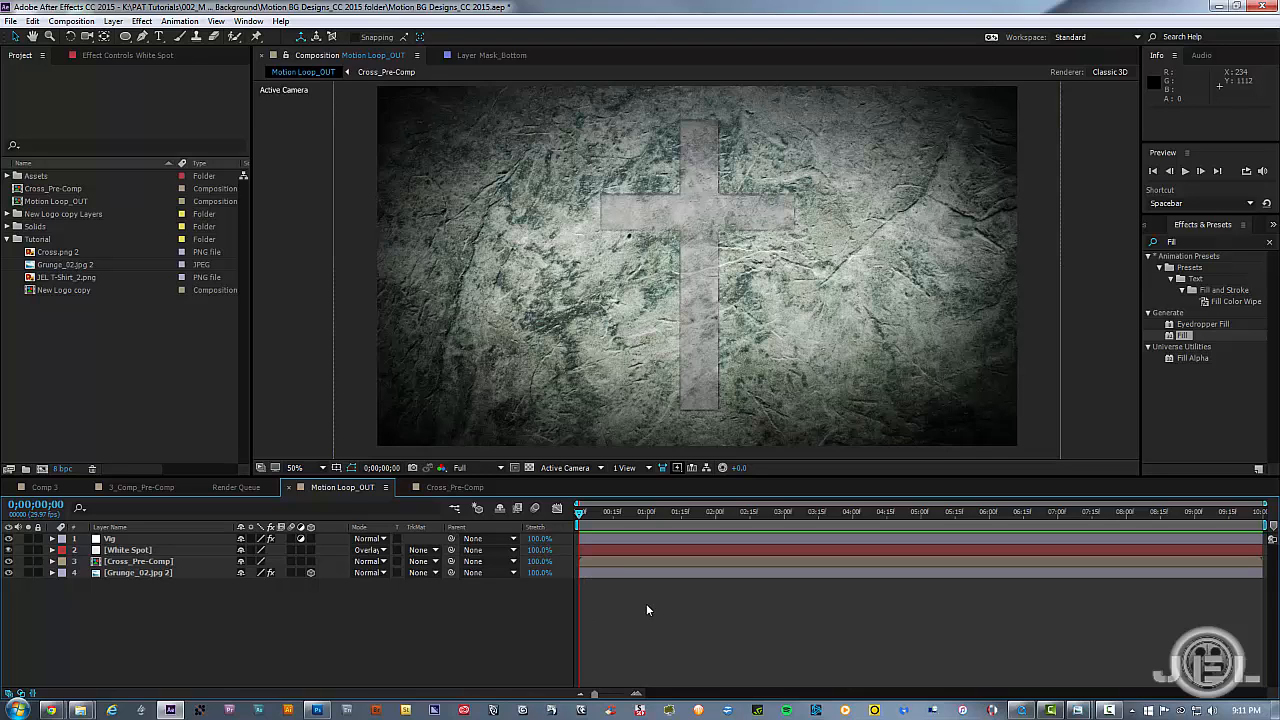
key(ctrl+y)
text(Pa)
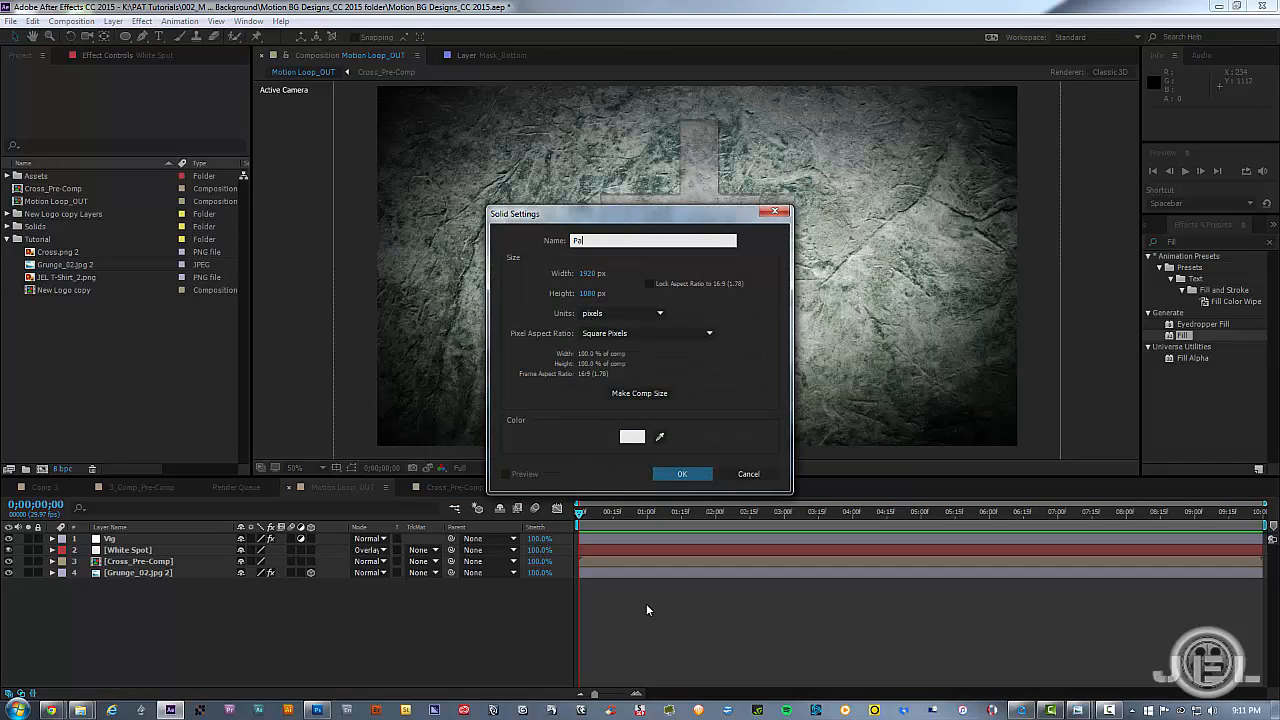
text(rticular)
click(682, 474)
click(644, 607)
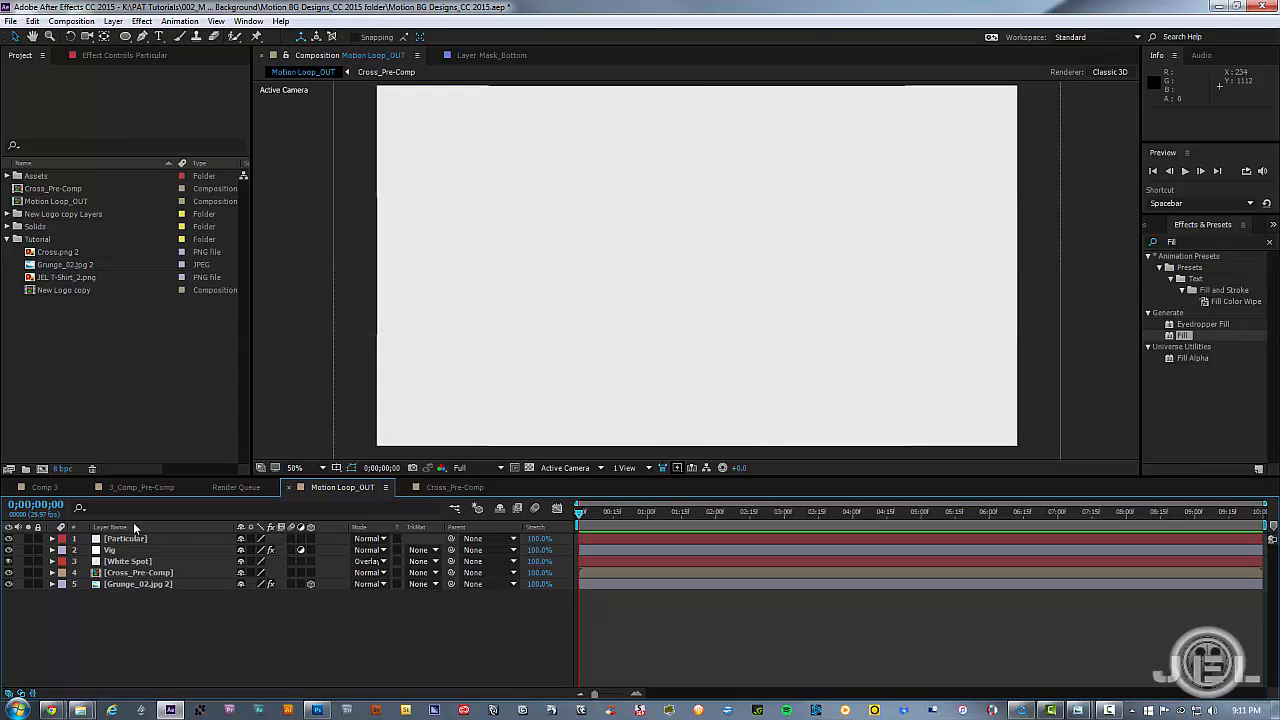
Step: Pre-compose the Particular solid as Particular_Pre-Comp, leaving its attributes in Motion Loop_OUT, and open the new composition
click(135, 541)
key(ctrl+shift+c)
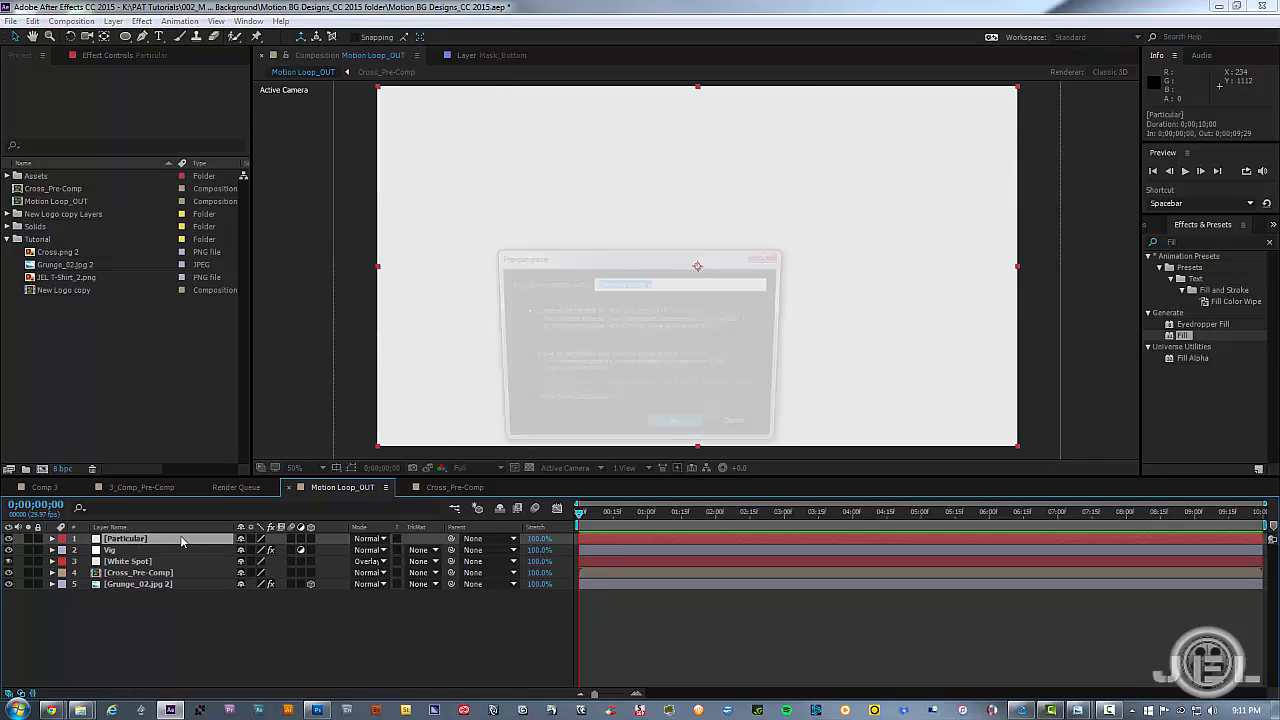
key(Right)
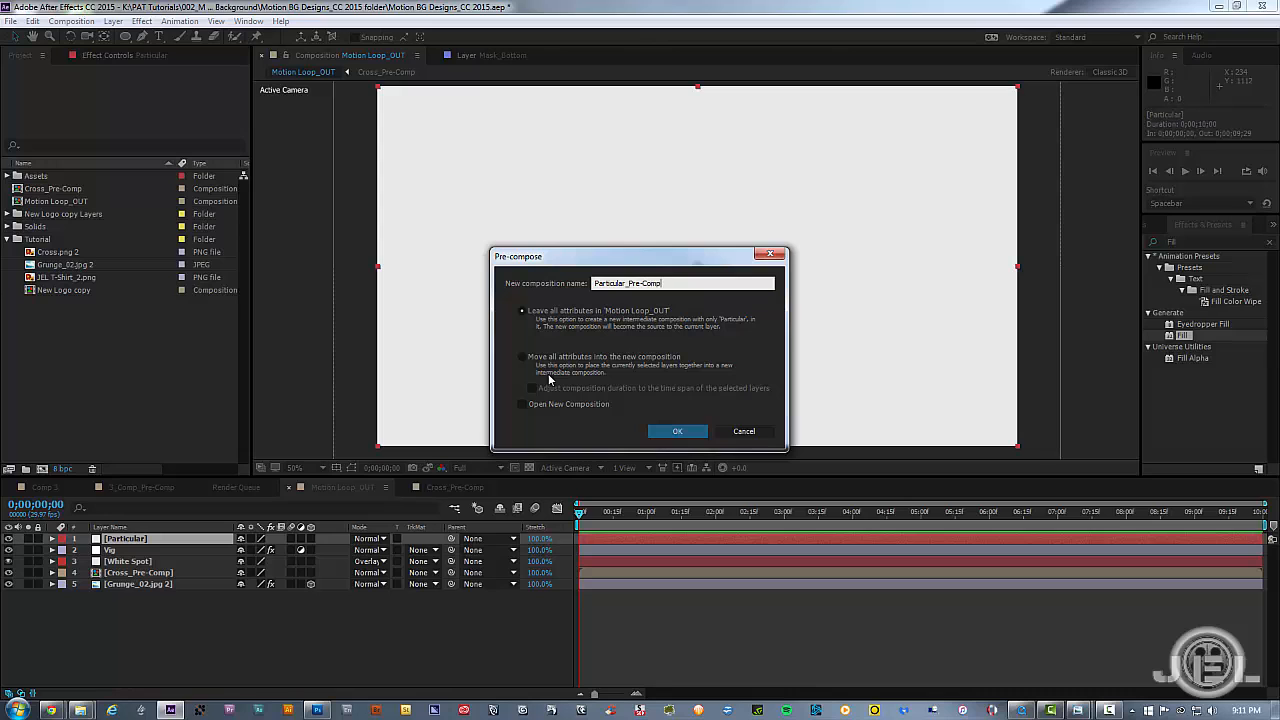
click(578, 406)
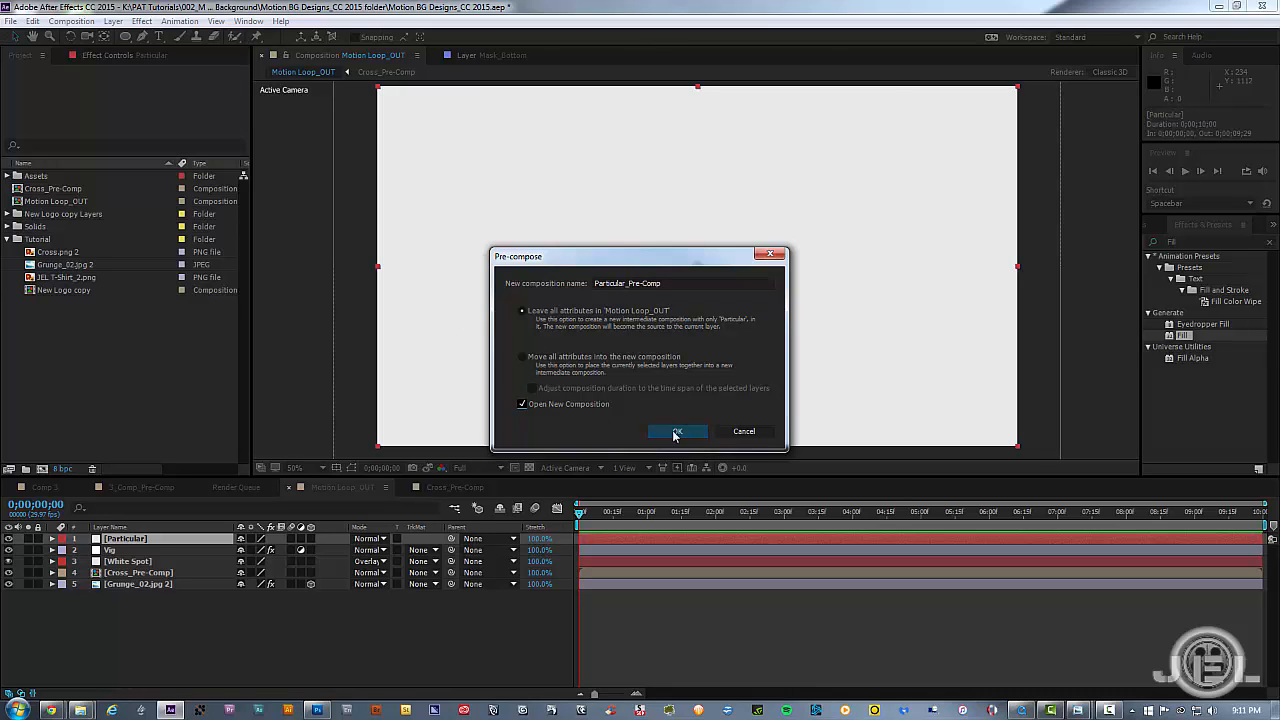
click(672, 432)
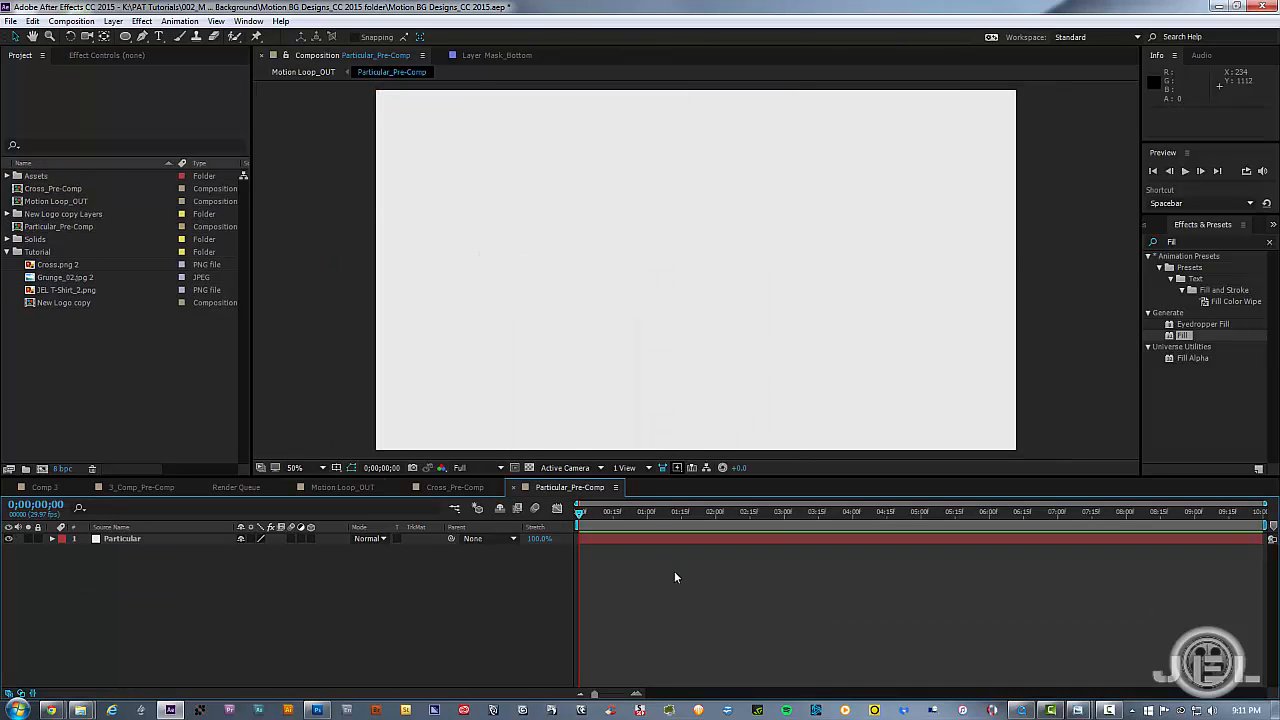
Step: Clear the effects search and apply the Trapcode Particular effect to the Particular layer
click(1270, 243)
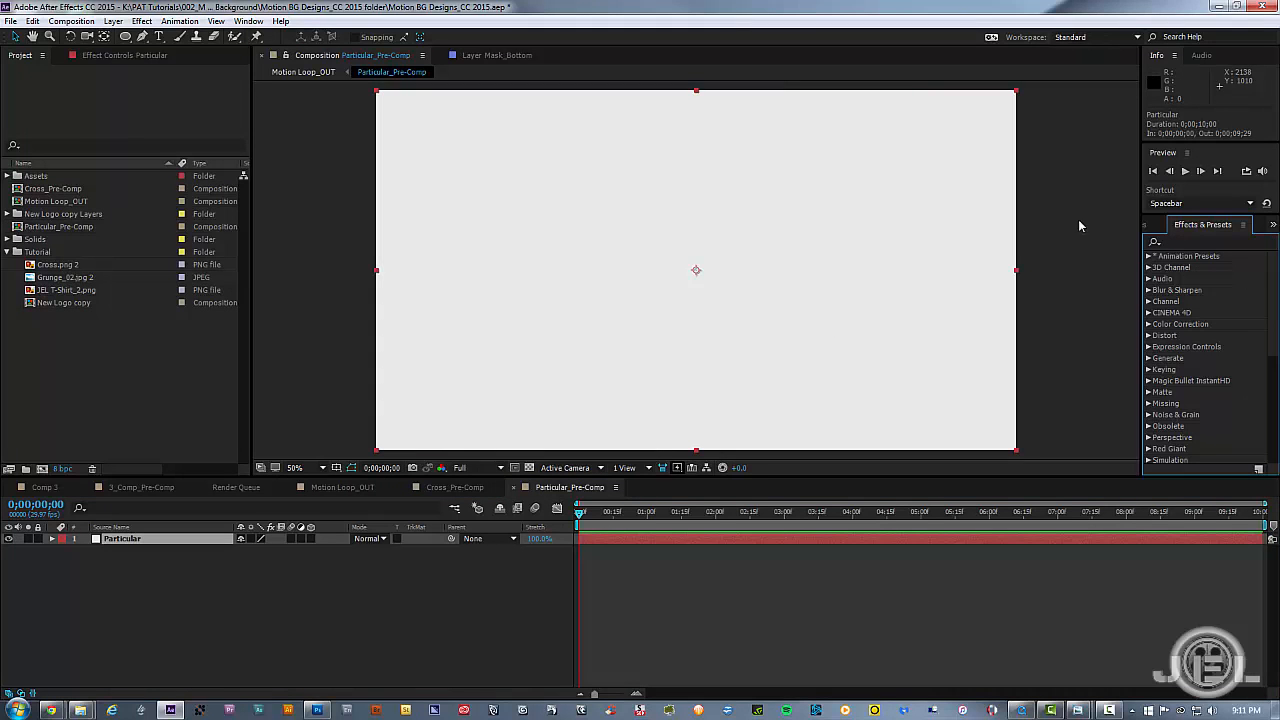
click(142, 21)
click(600, 542)
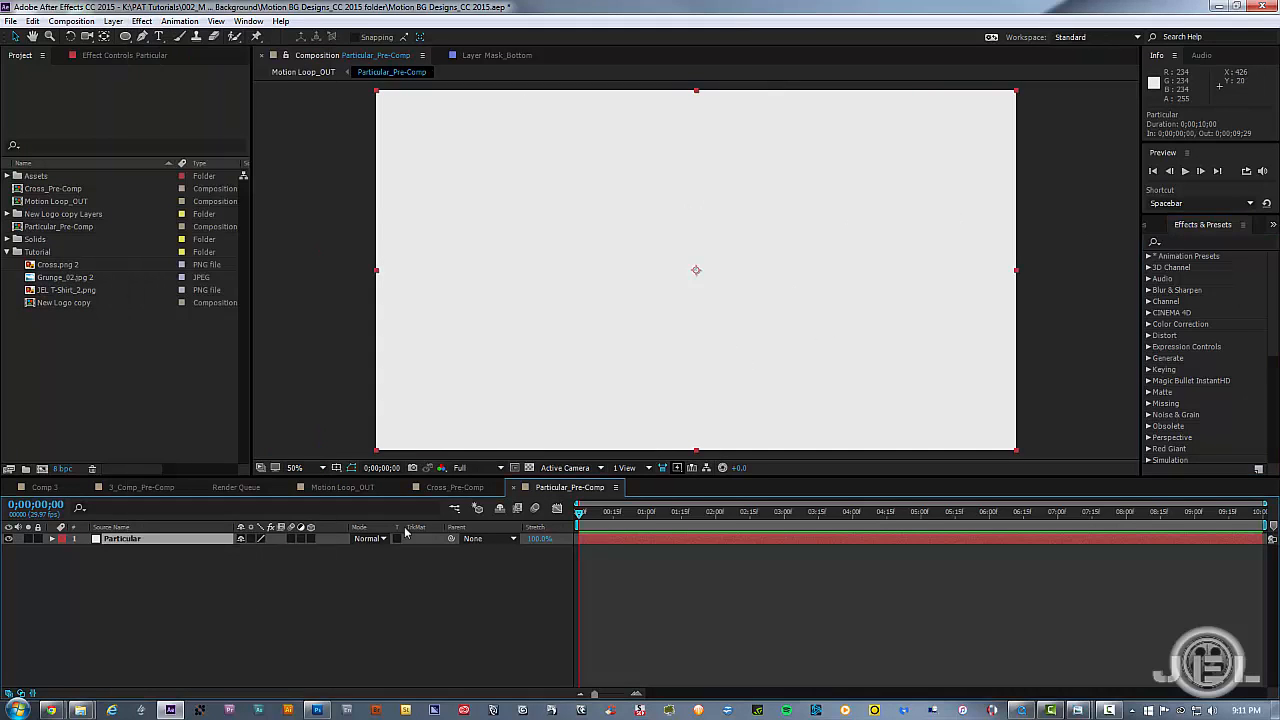
click(117, 55)
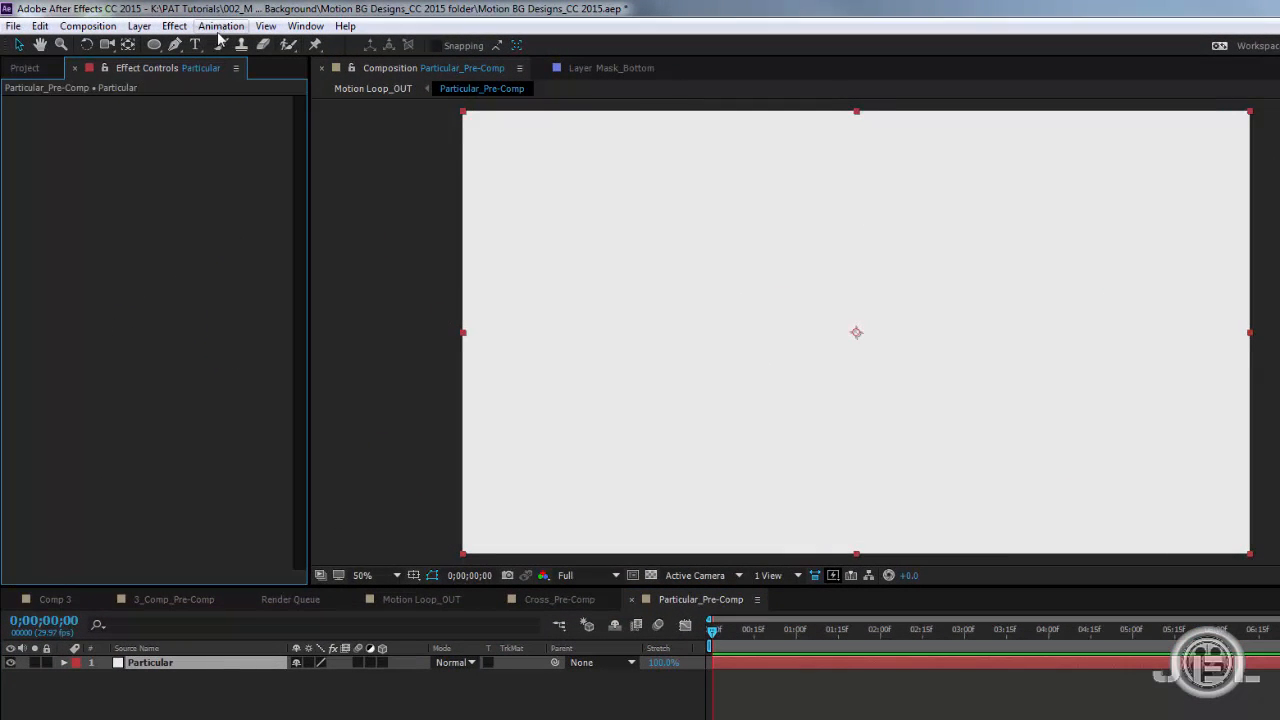
right_click(159, 166)
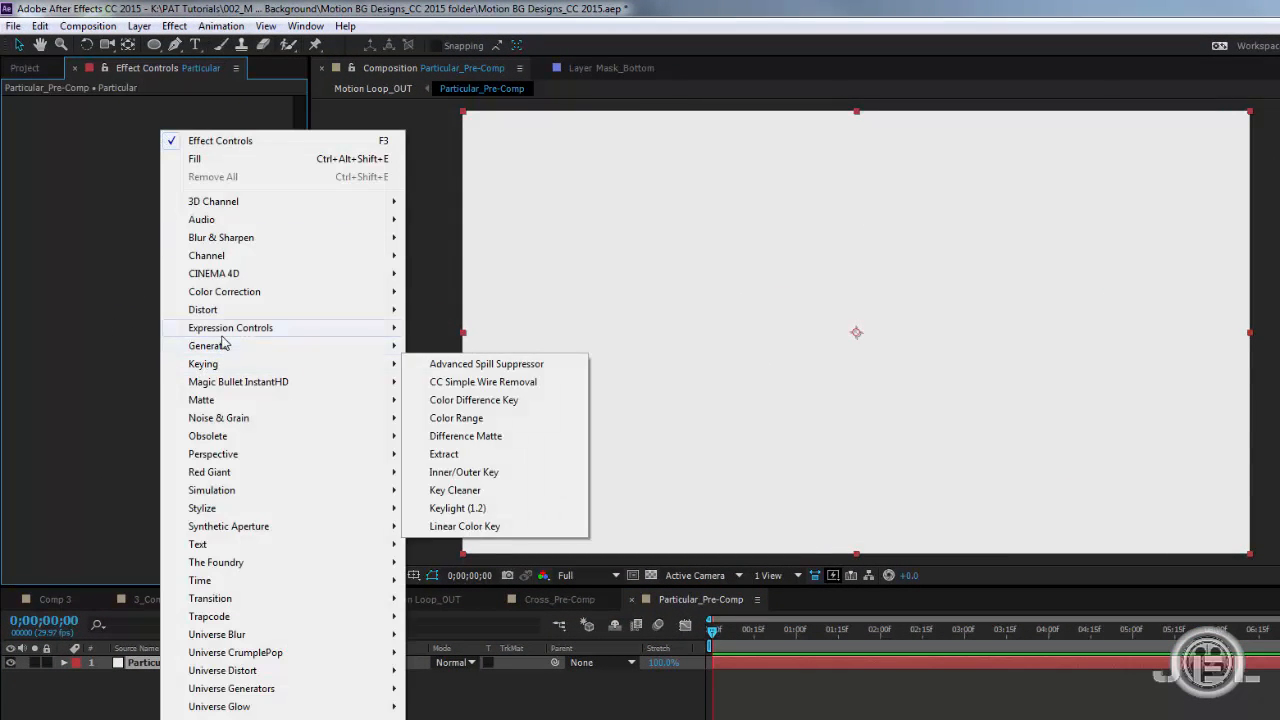
mouse_move(235, 617)
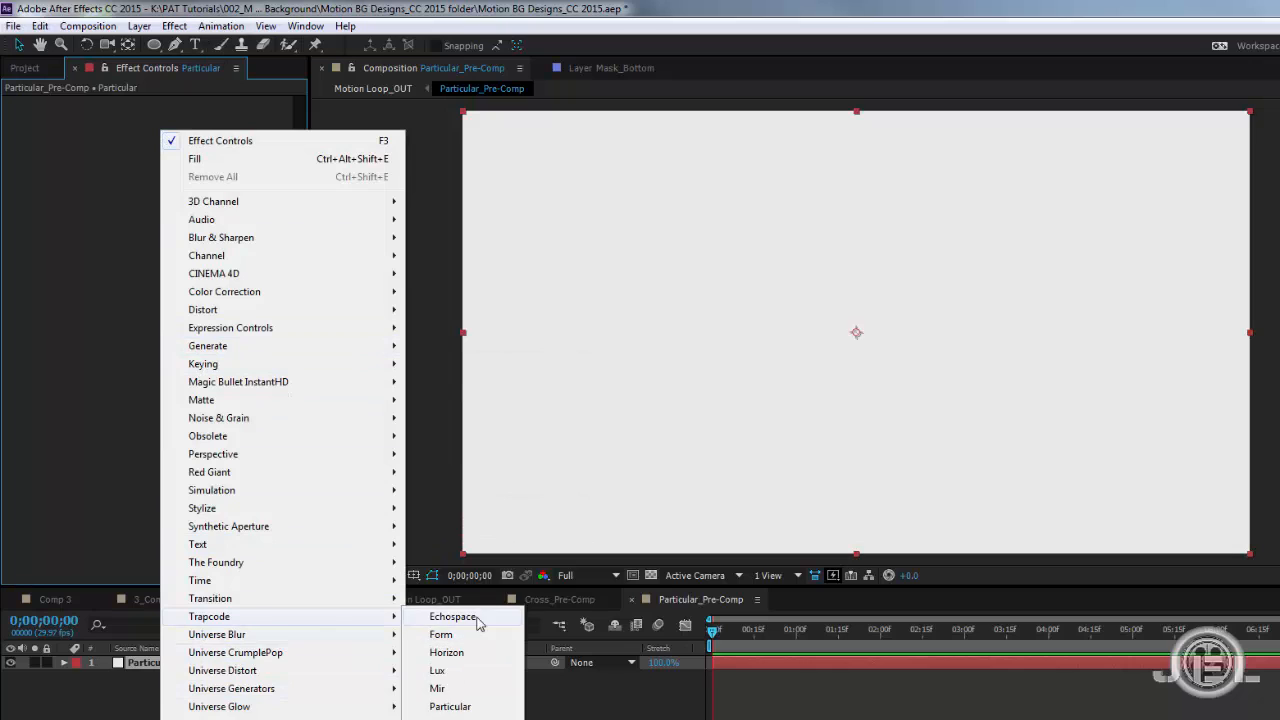
click(450, 706)
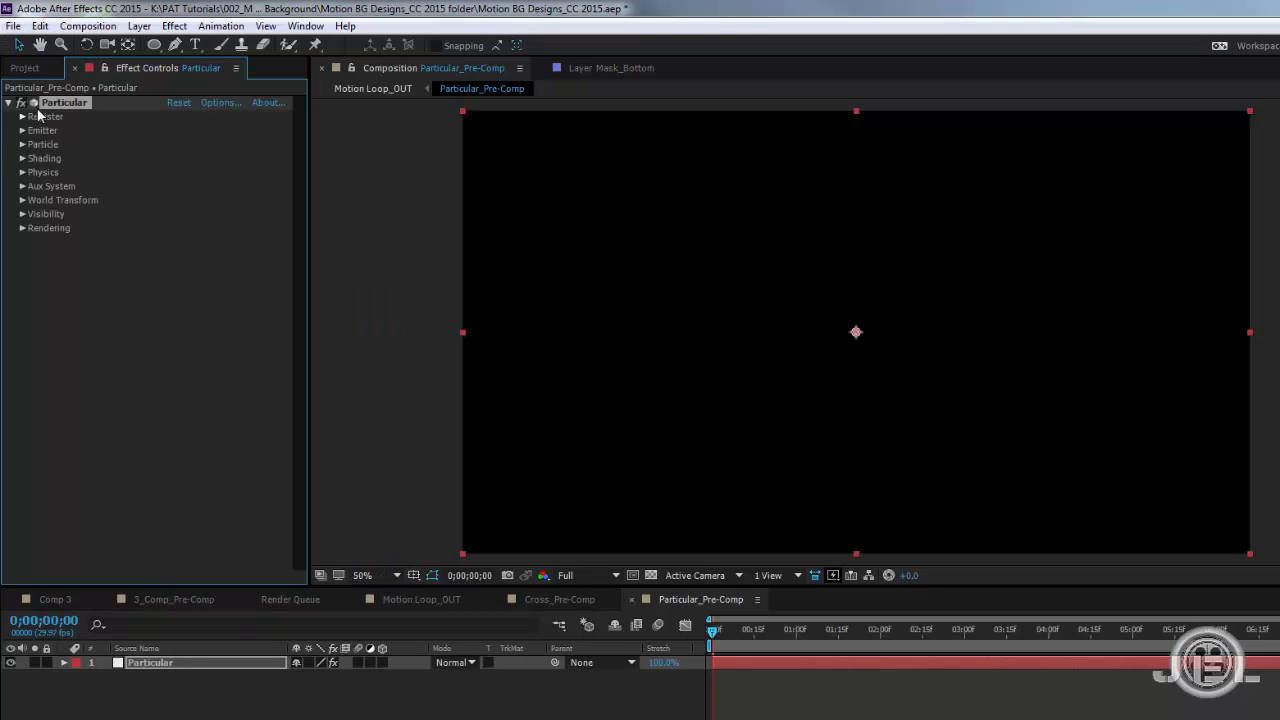
Step: Set the emitter's Pre Run to 100 in Emission Extras and preview the particles from the first frame
click(22, 130)
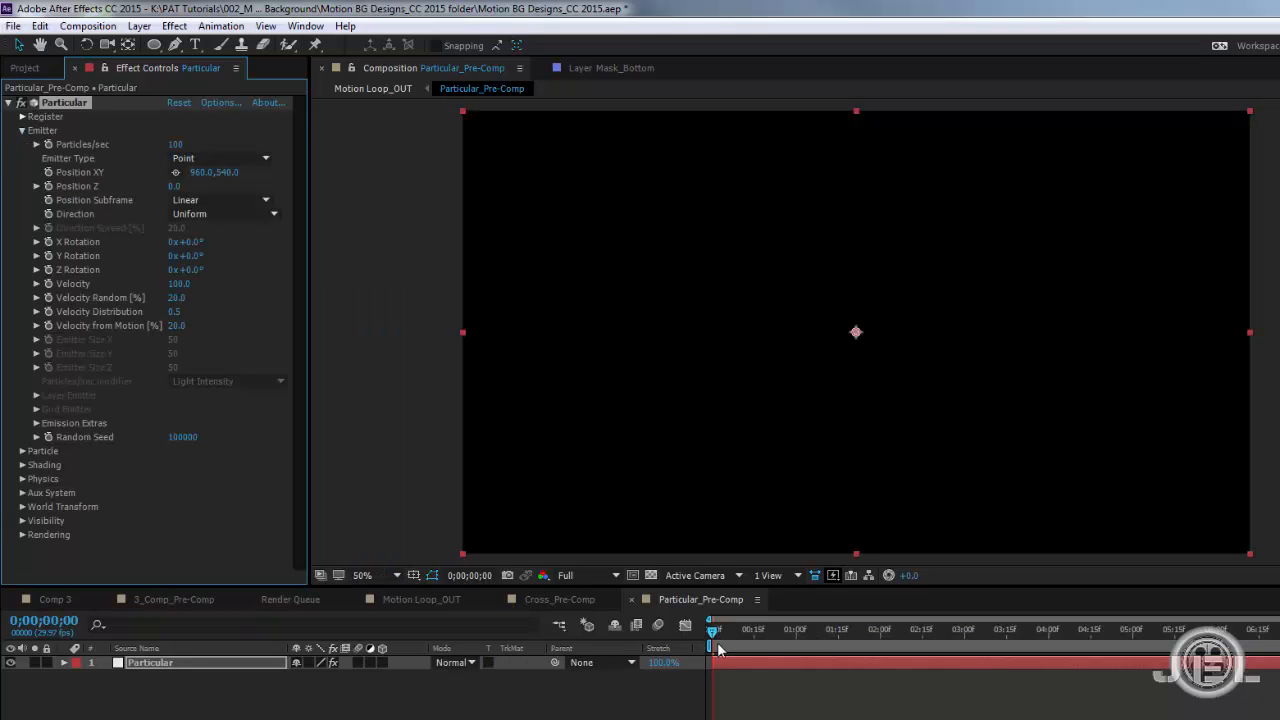
drag(714, 633, 908, 680)
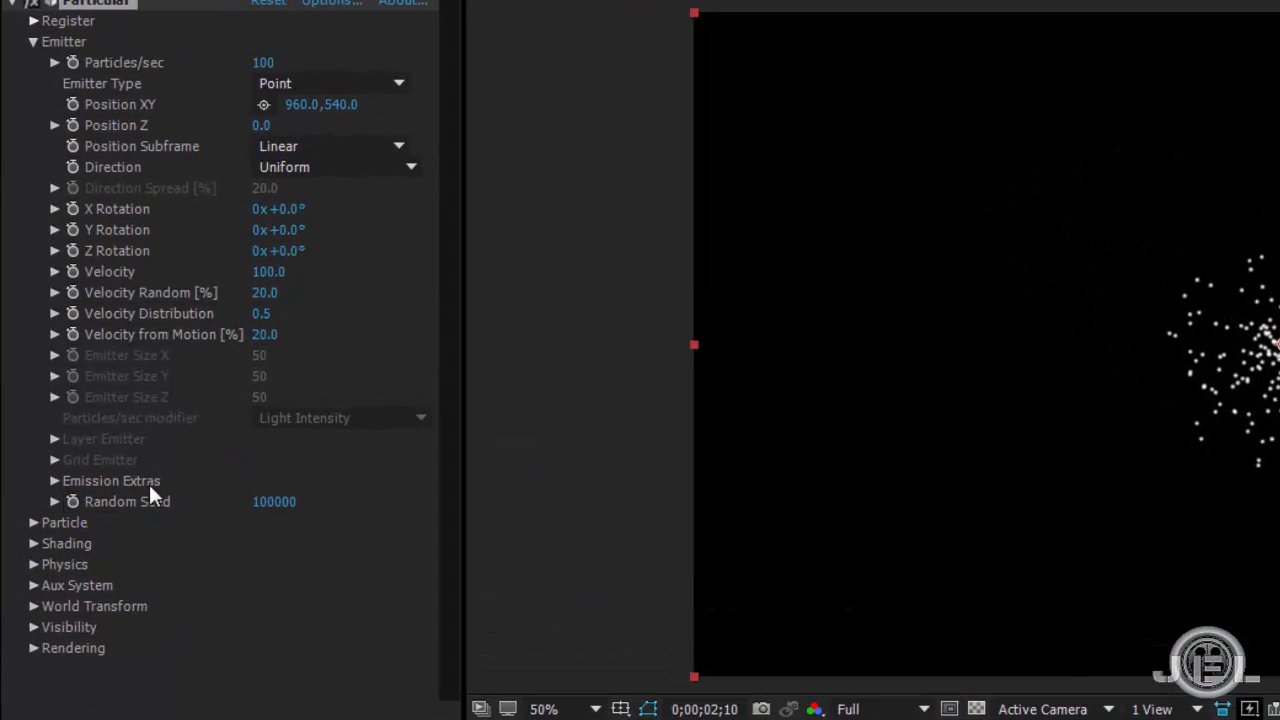
click(74, 484)
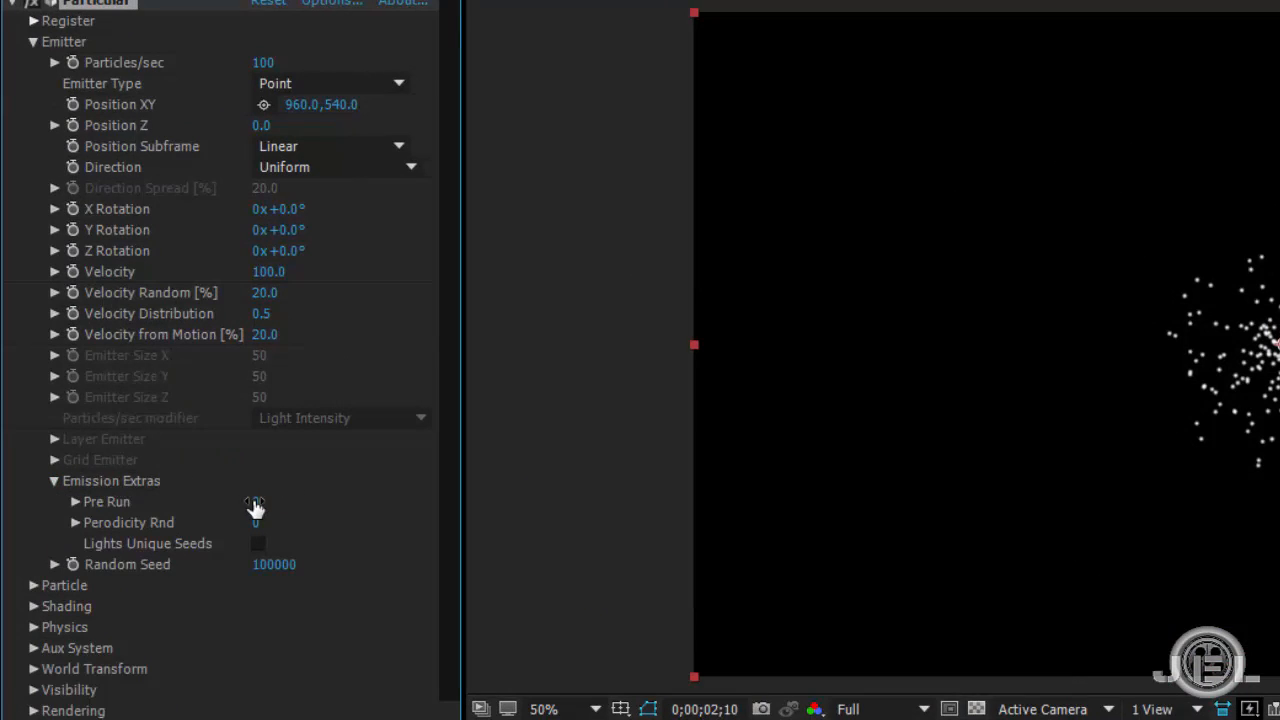
click(259, 502)
text(100)
key(Return)
key(Home)
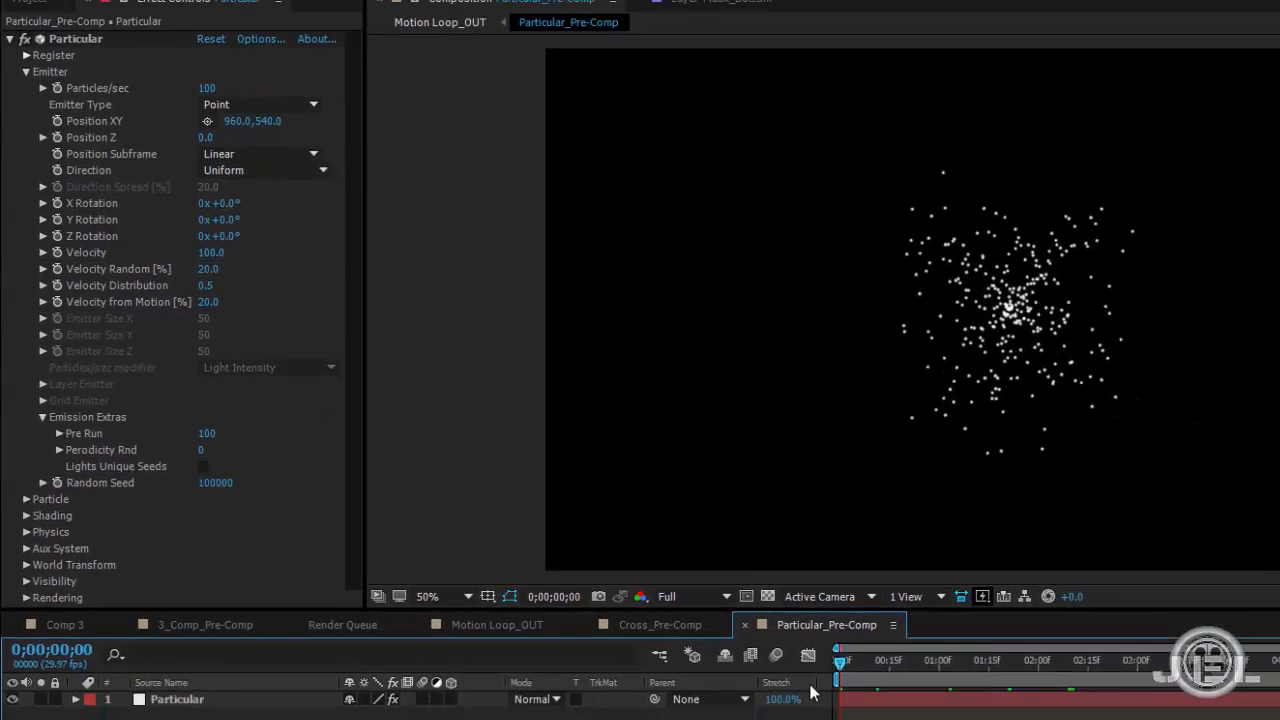
drag(811, 689, 560, 593)
key(Home)
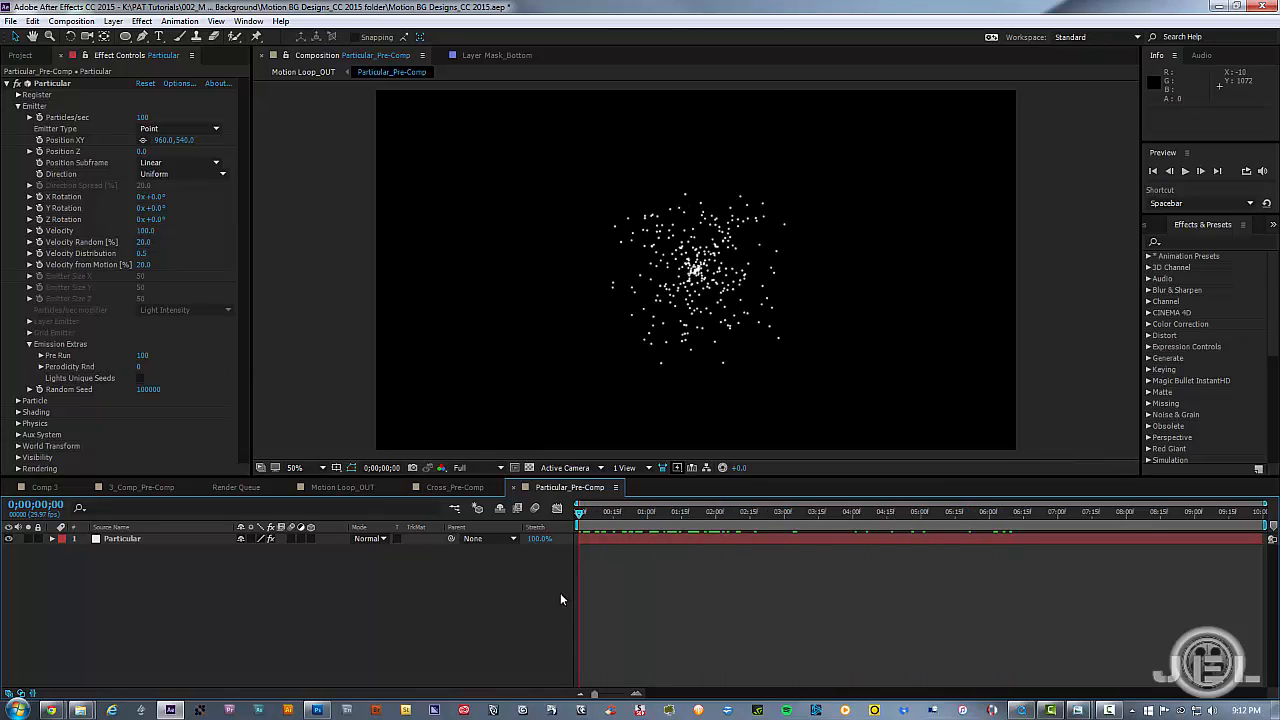
Step: Set the emitter to 50 particles per second and change its type to Box
click(143, 117)
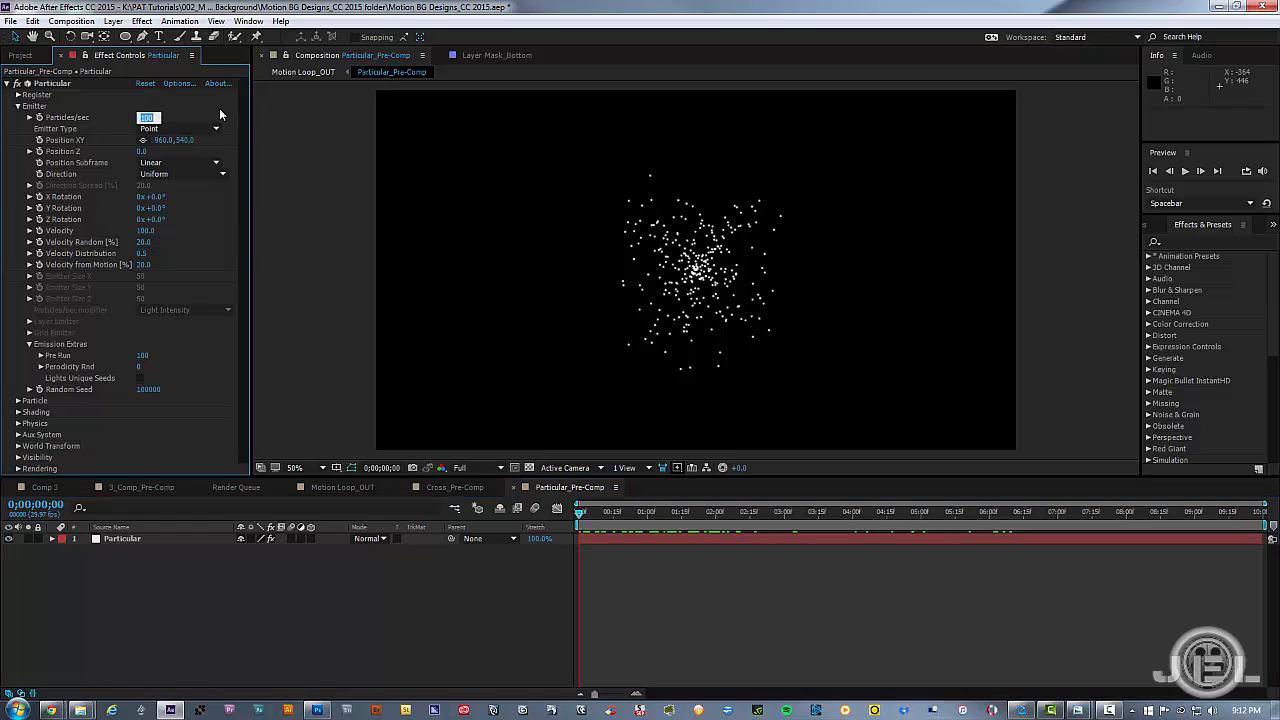
key(Return)
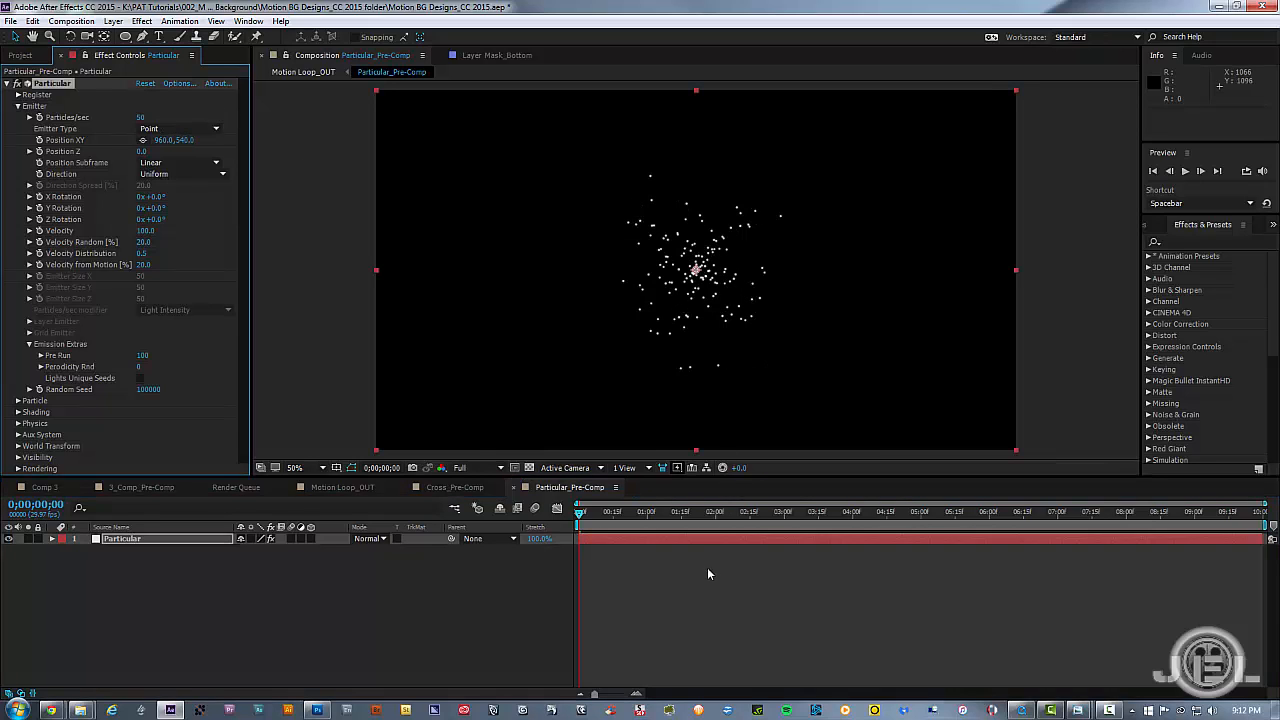
click(152, 131)
click(164, 156)
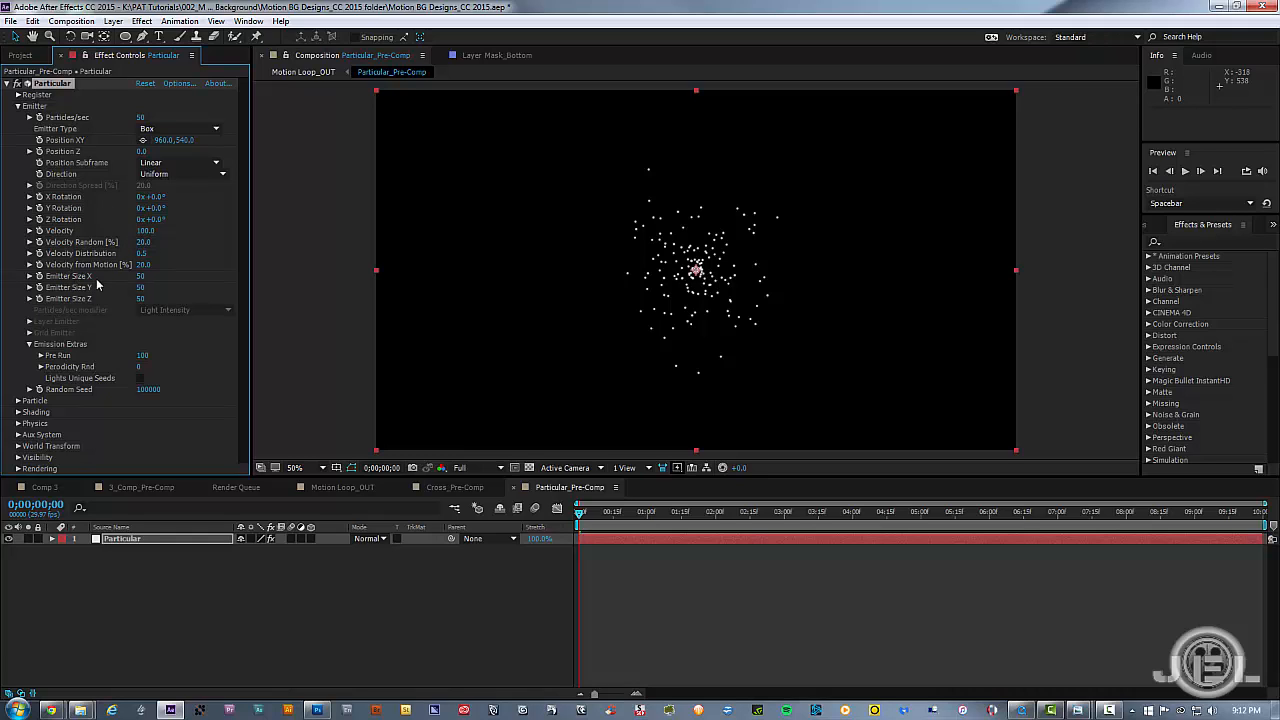
Step: Set Emitter Size X to 1920 and Emitter Size Y to 540, and preview the spread through the timeline
click(141, 276)
click(141, 287)
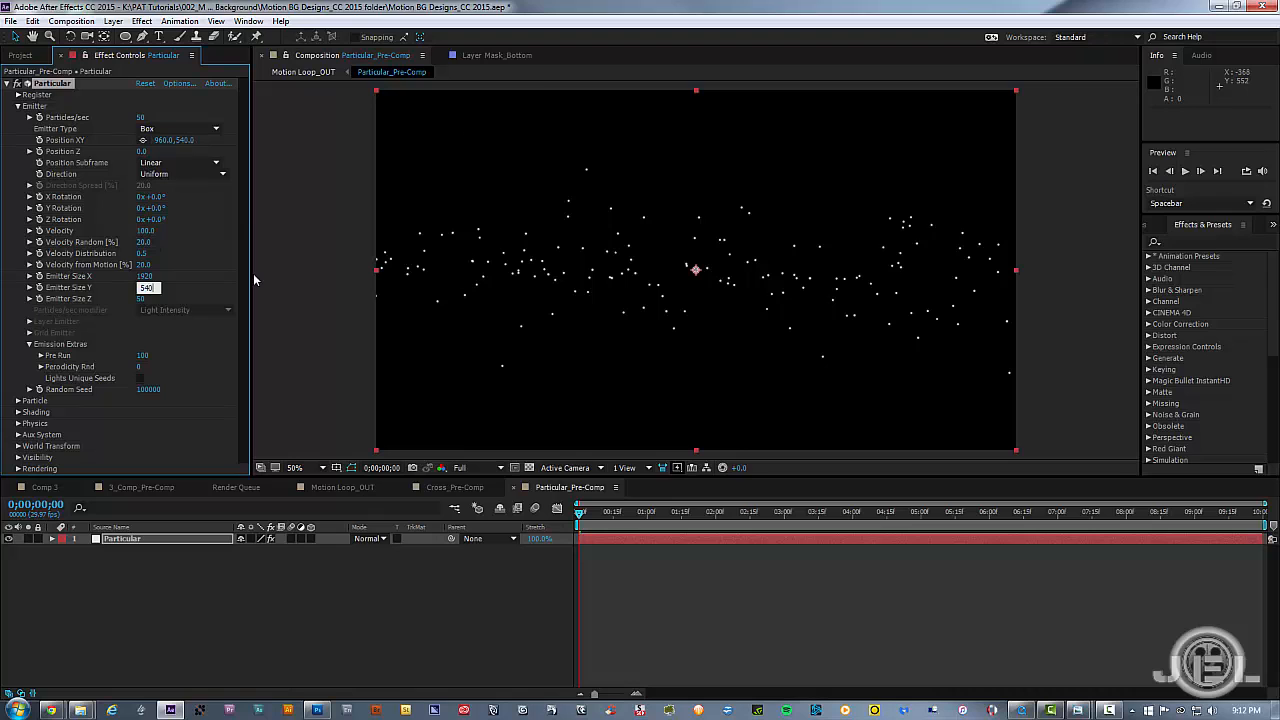
key(Return)
drag(591, 521, 896, 555)
key(Home)
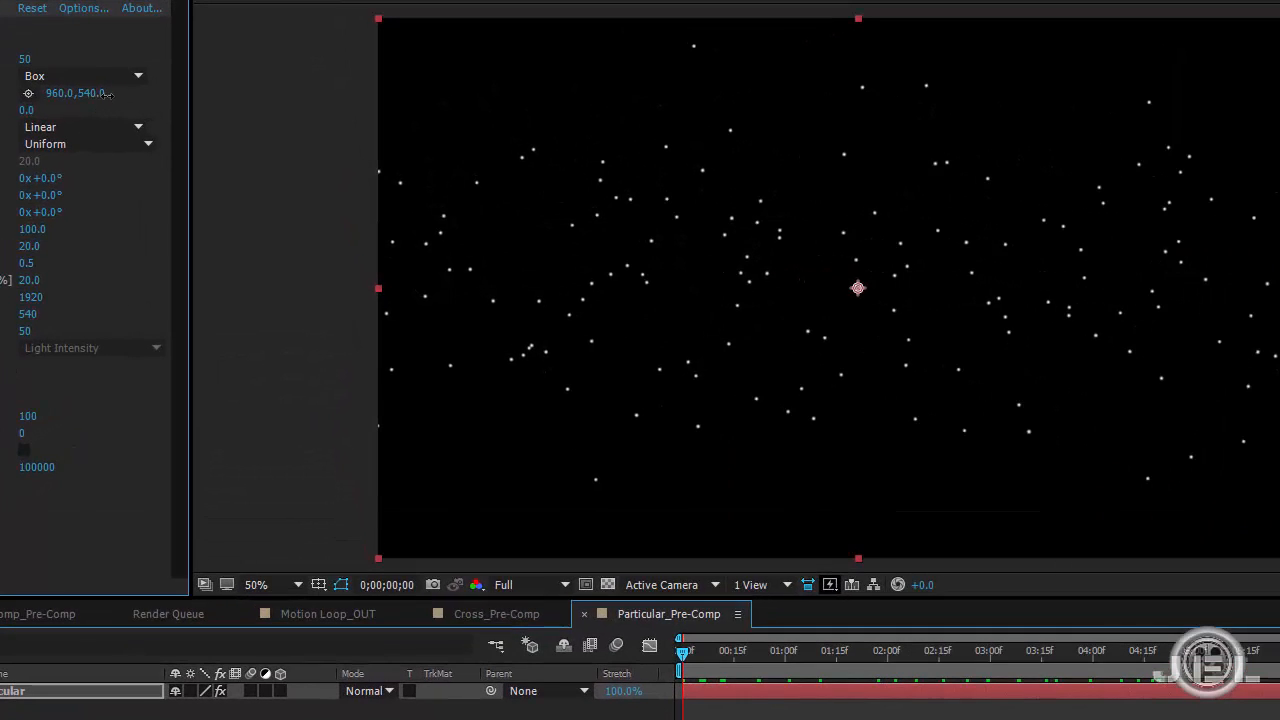
Step: Lower the emitter's Position XY to 960, 1074 and preview the particle motion, returning to the first frame
drag(188, 143, 212, 141)
drag(131, 95, 560, 162)
click(780, 712)
drag(687, 652, 827, 668)
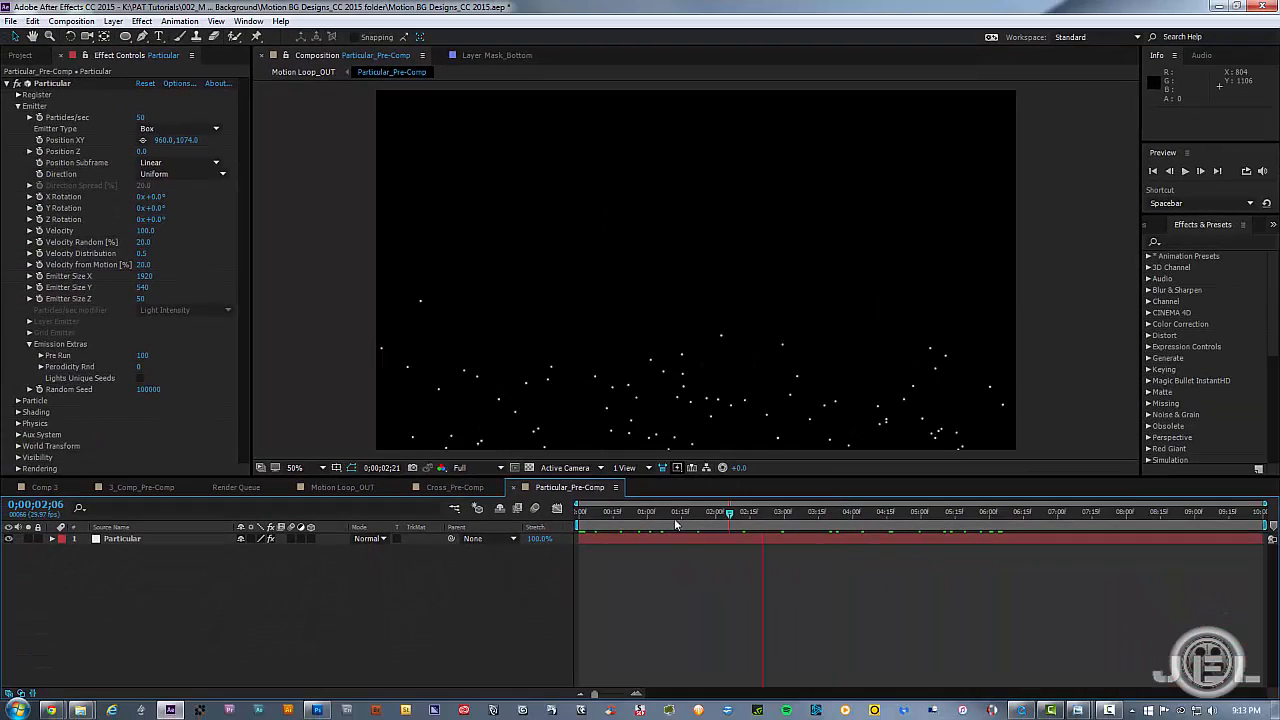
drag(676, 524, 570, 525)
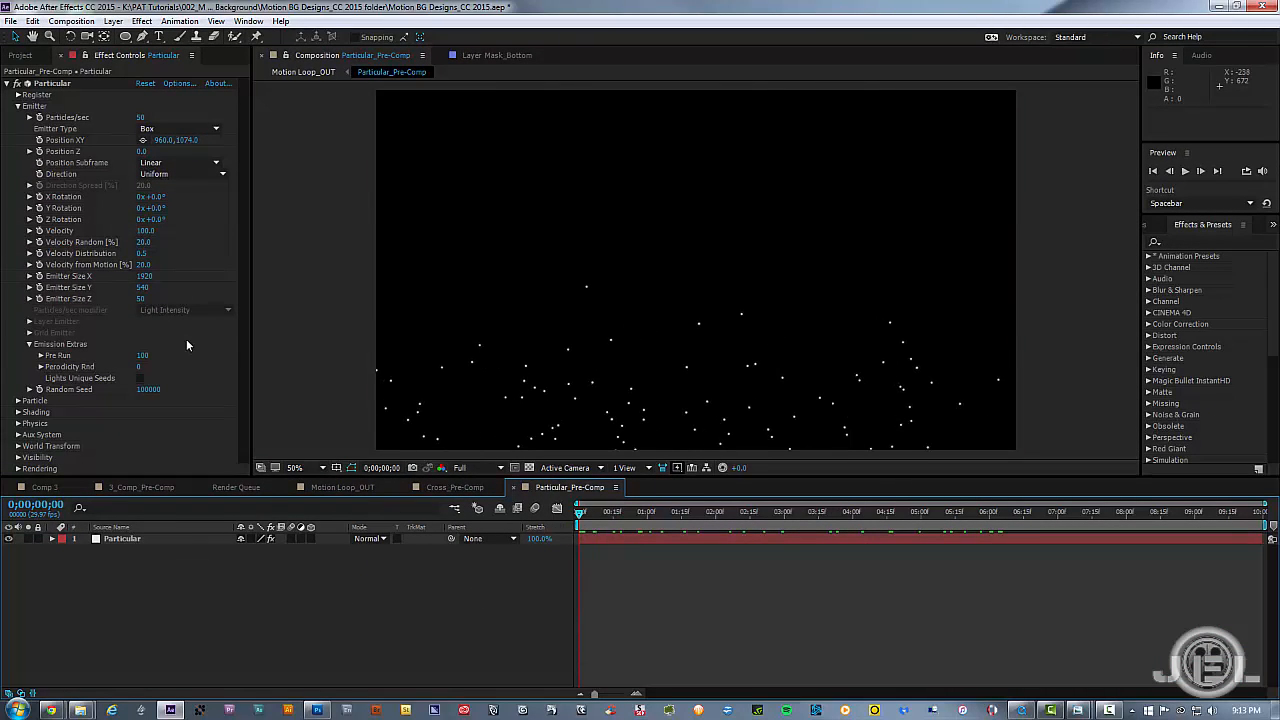
Step: Collapse the Emitter settings and set the particle Life to 5 seconds
click(18, 106)
click(18, 118)
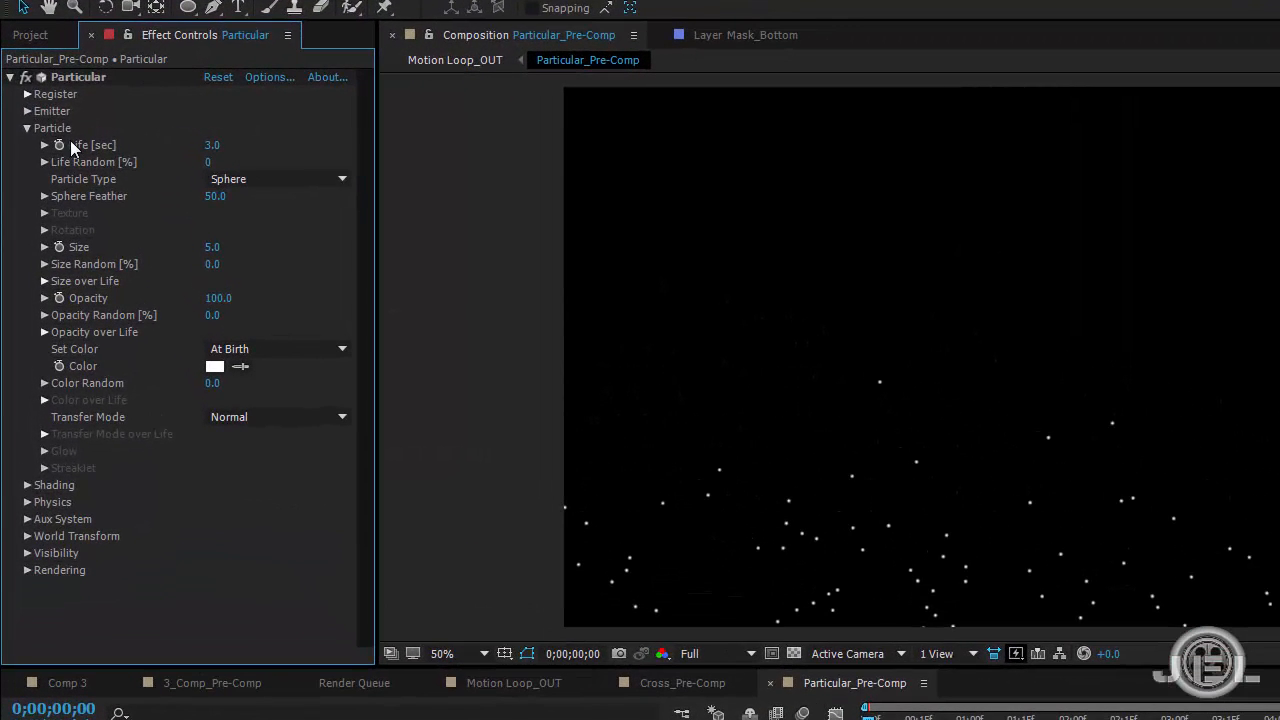
click(213, 145)
text(5)
key(Return)
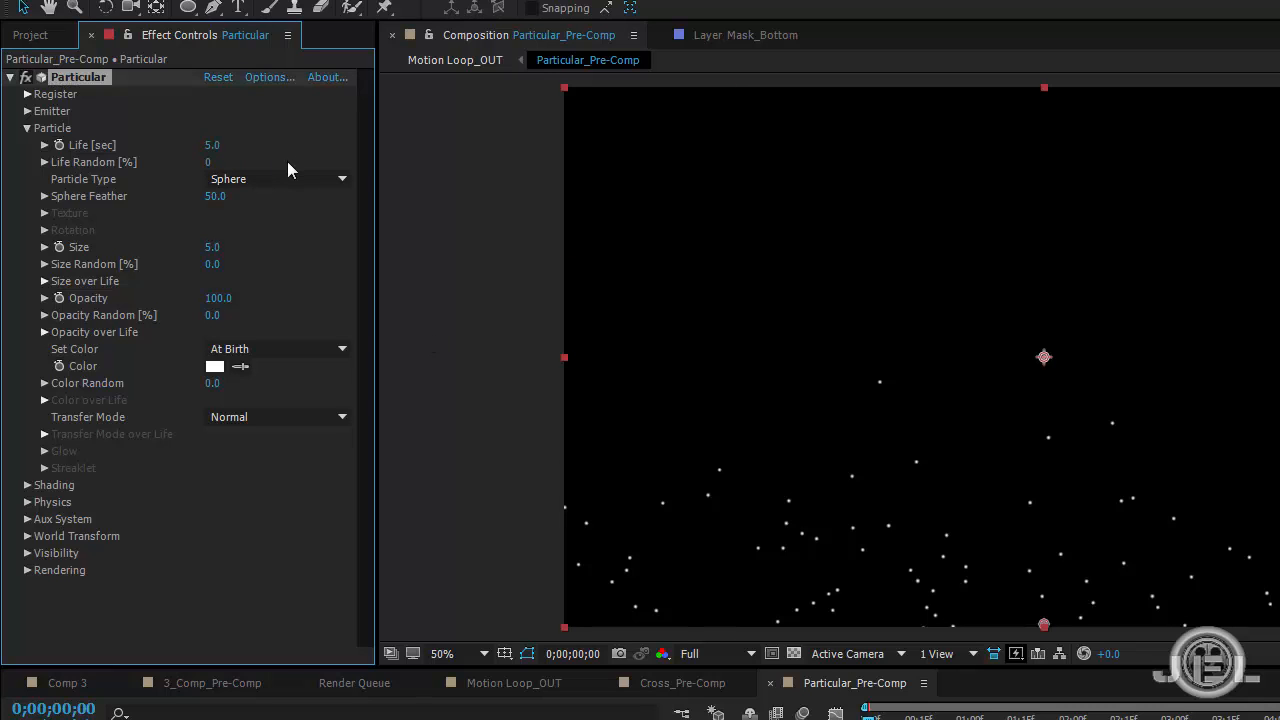
mouse_move(868, 716)
mouse_down()
mouse_move(1222, 716)
mouse_move(866, 716)
mouse_up()
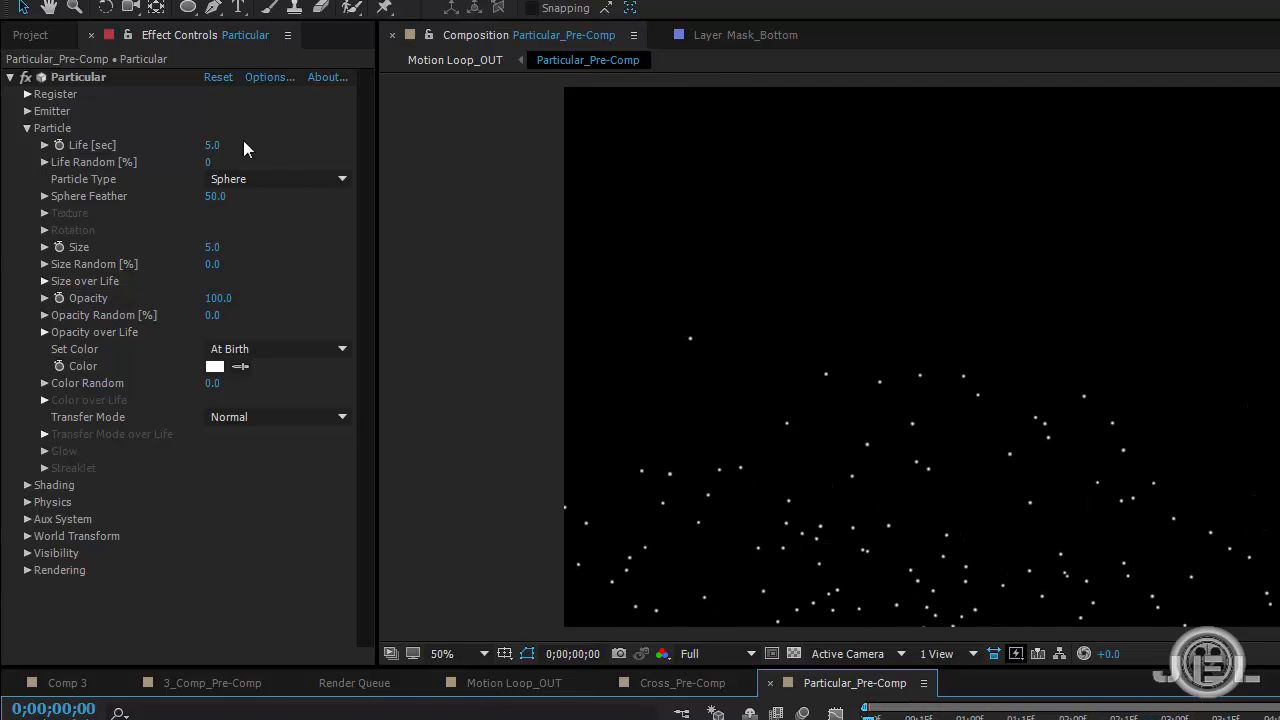
Step: Change the particle type to Glow Sphere (No DOF) and set Sphere Feather to 100
click(237, 178)
click(320, 226)
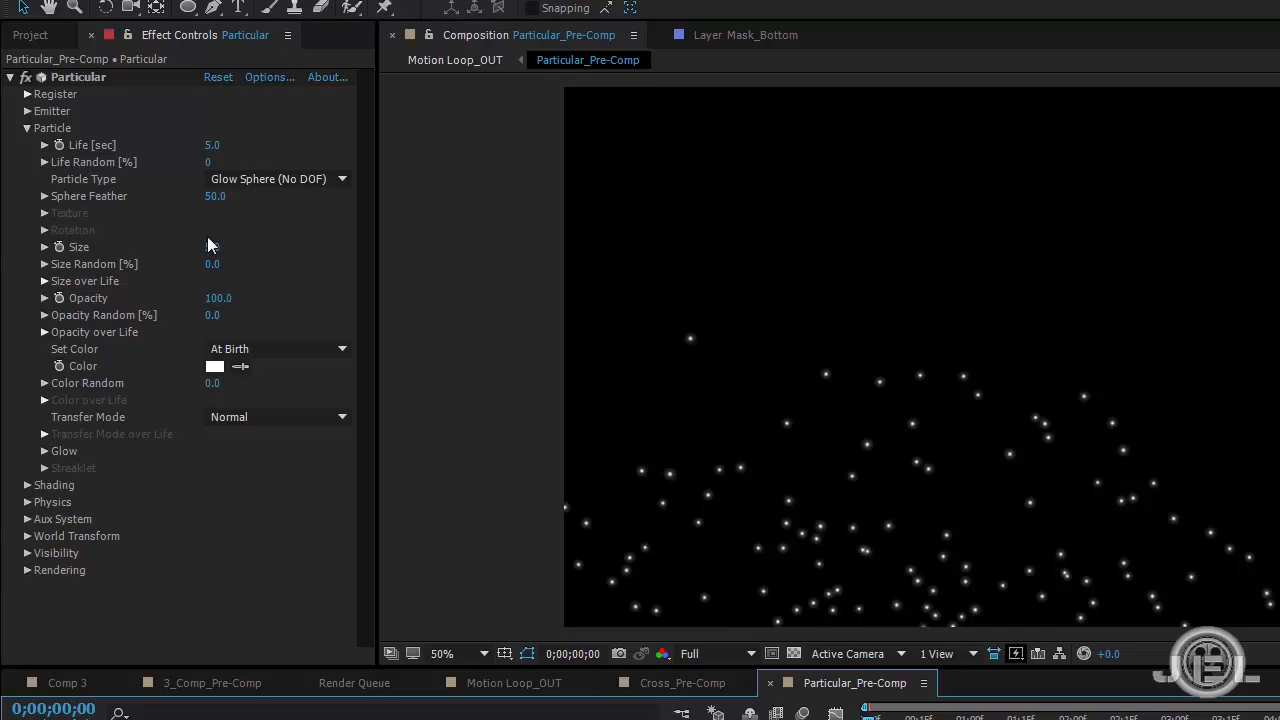
click(213, 197)
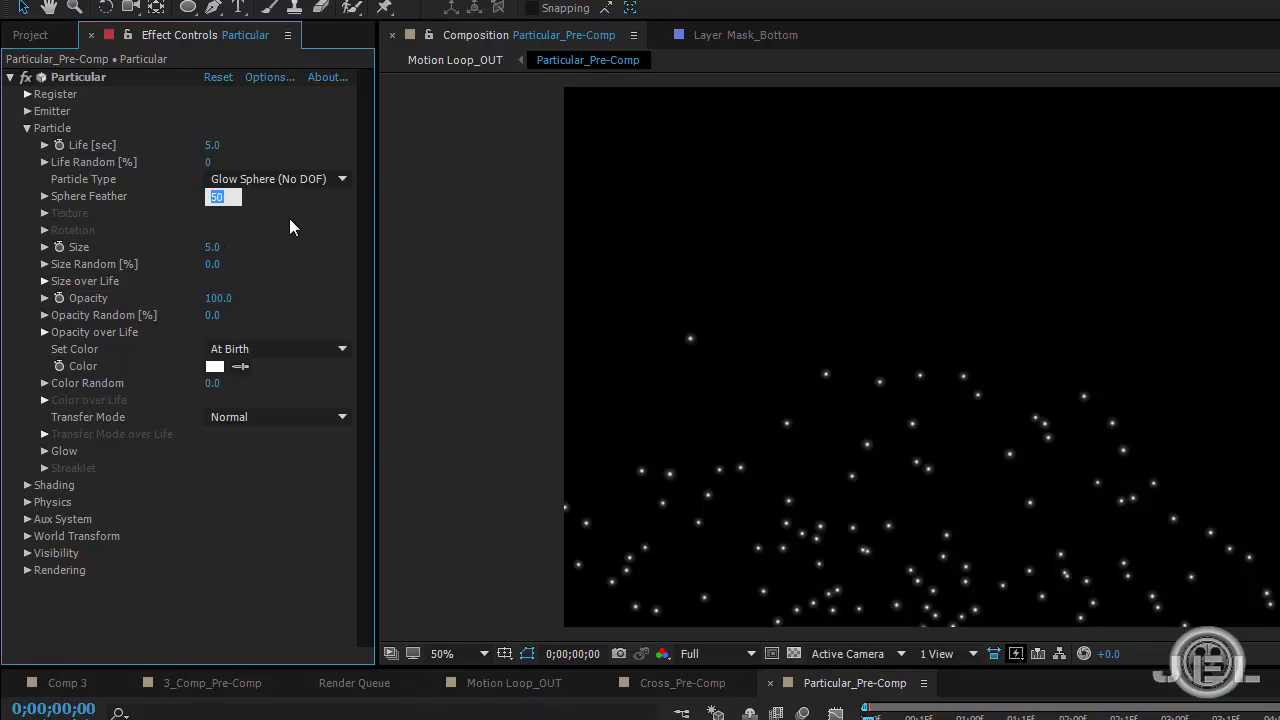
text(100)
key(Return)
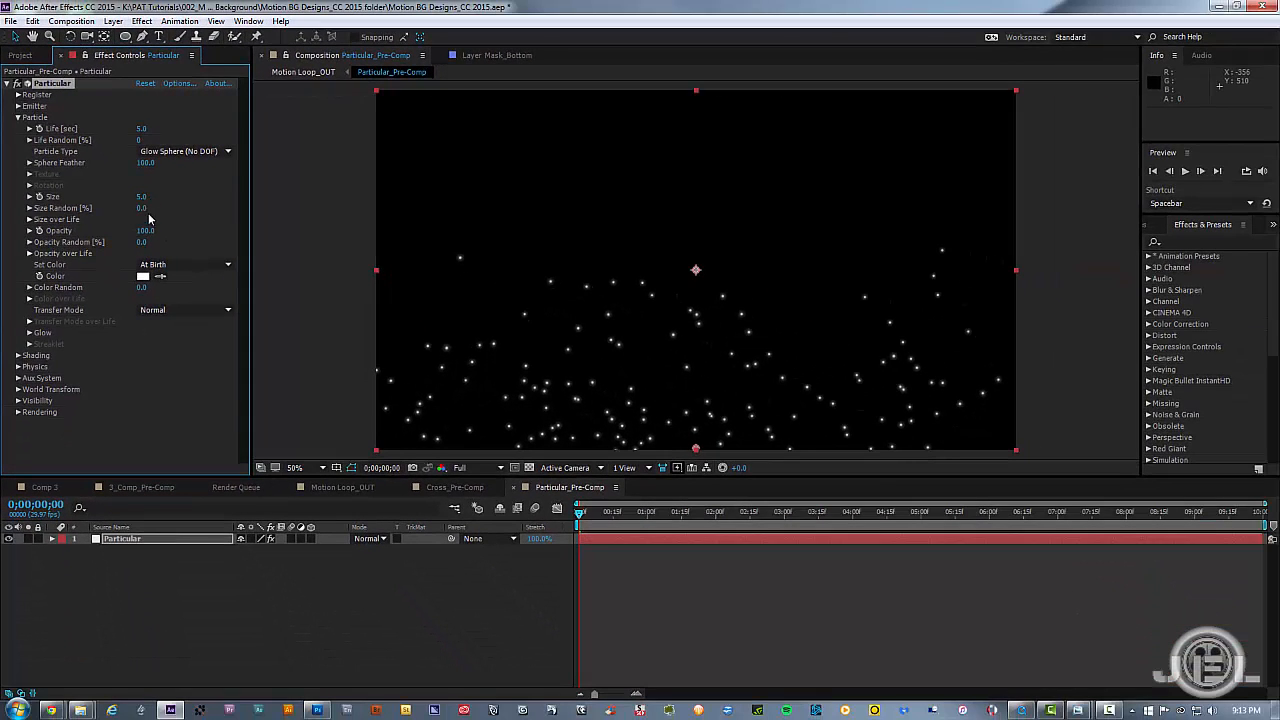
Step: Raise the particles' Size Random to 100% and preview the size variation through the timeline
drag(157, 208, 297, 210)
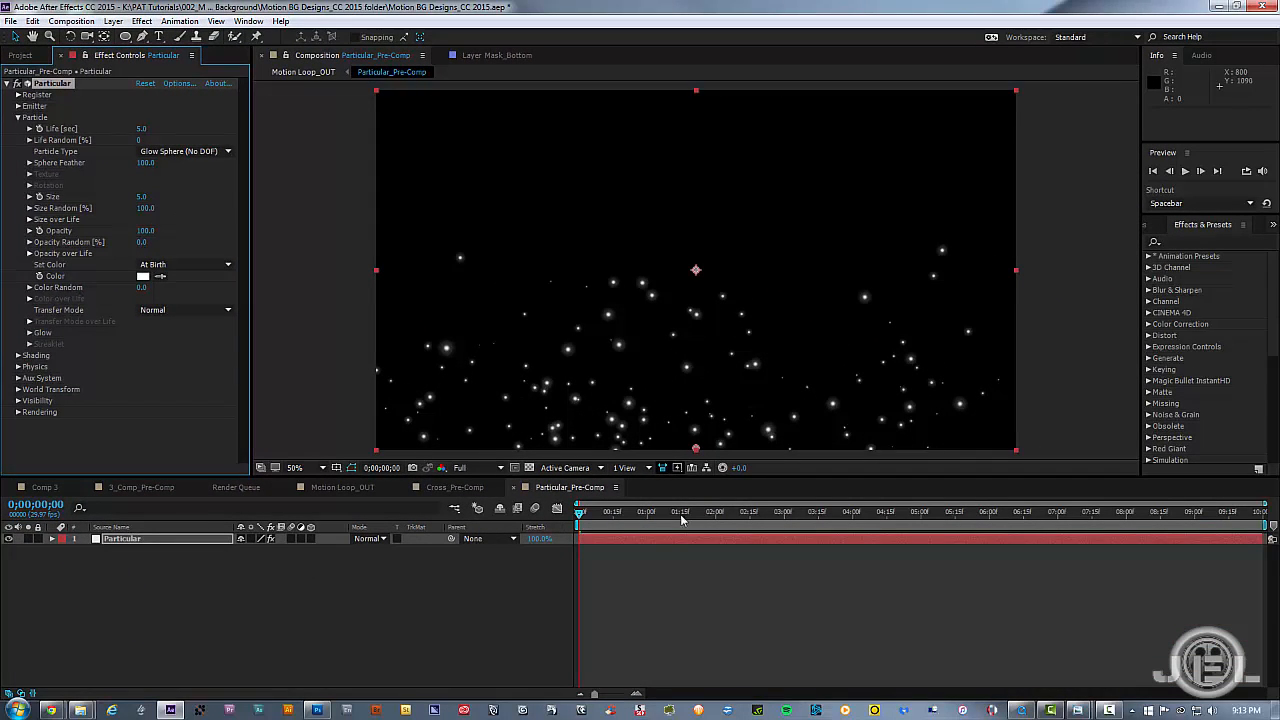
click(650, 566)
drag(583, 512, 566, 569)
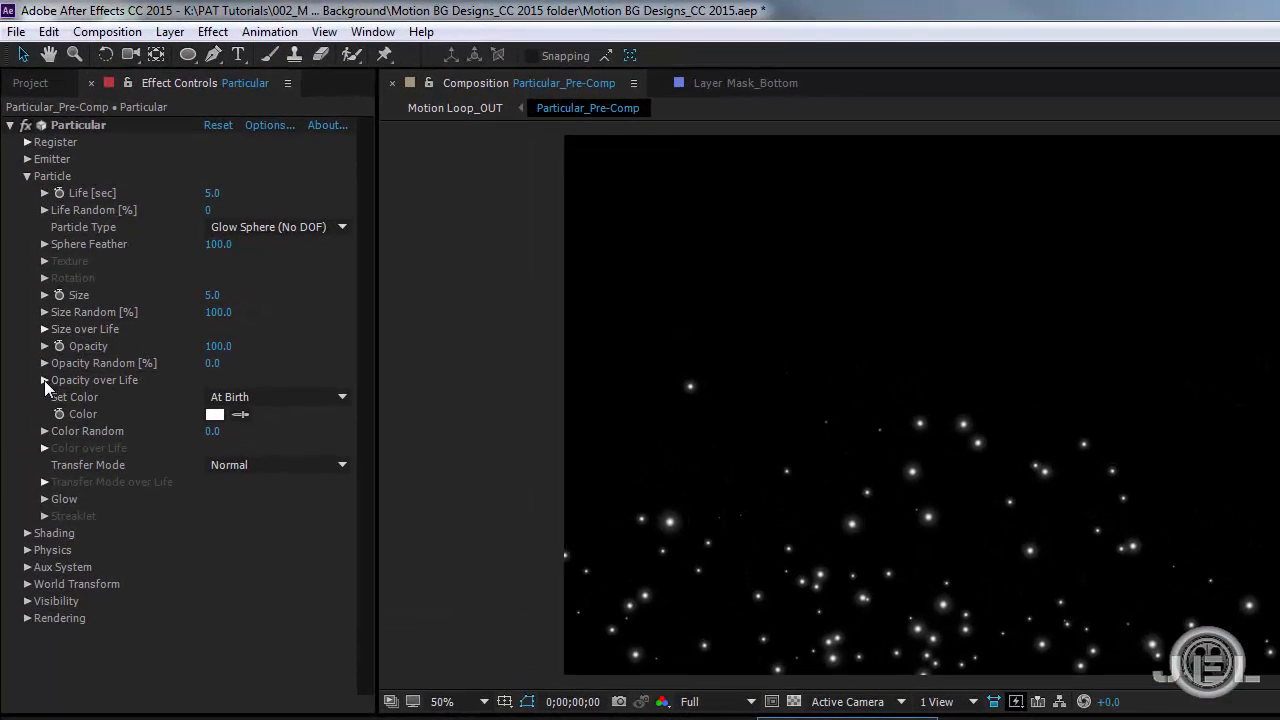
Step: Apply the fade-in, fade-out preset curve to Opacity over Life, set Opacity Random to 100%, and preview the particles
click(44, 380)
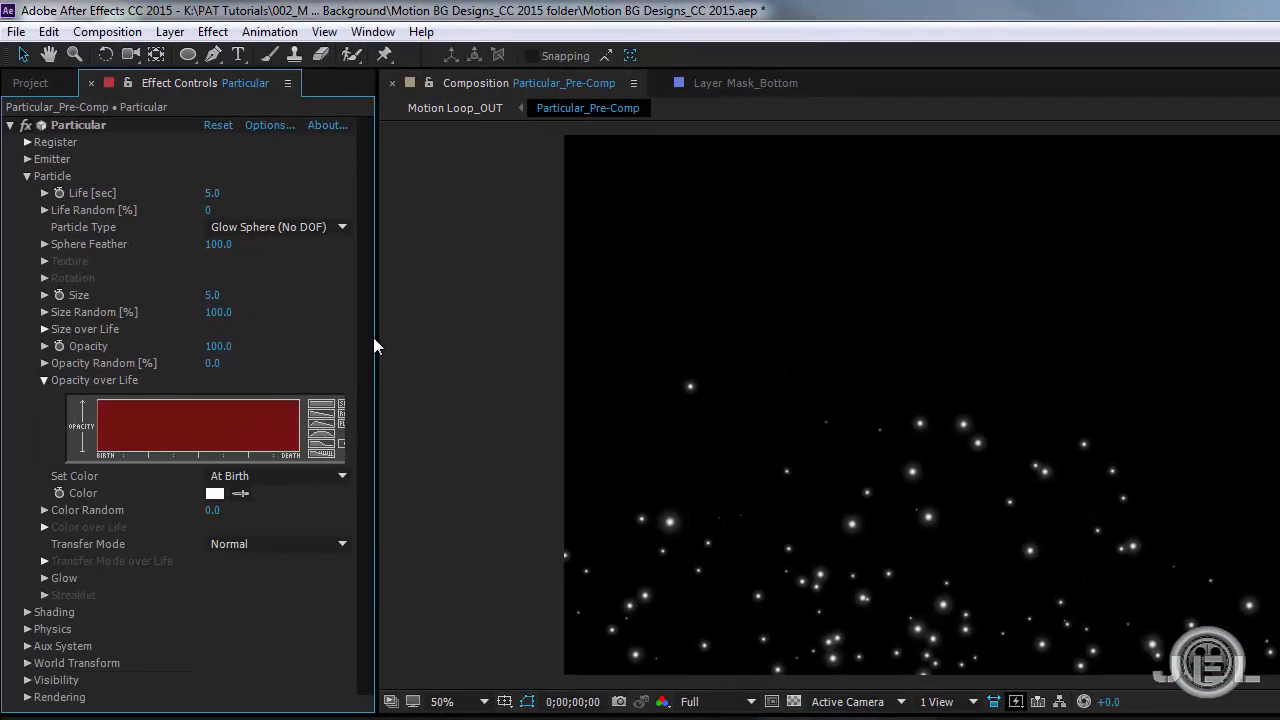
drag(375, 340, 500, 340)
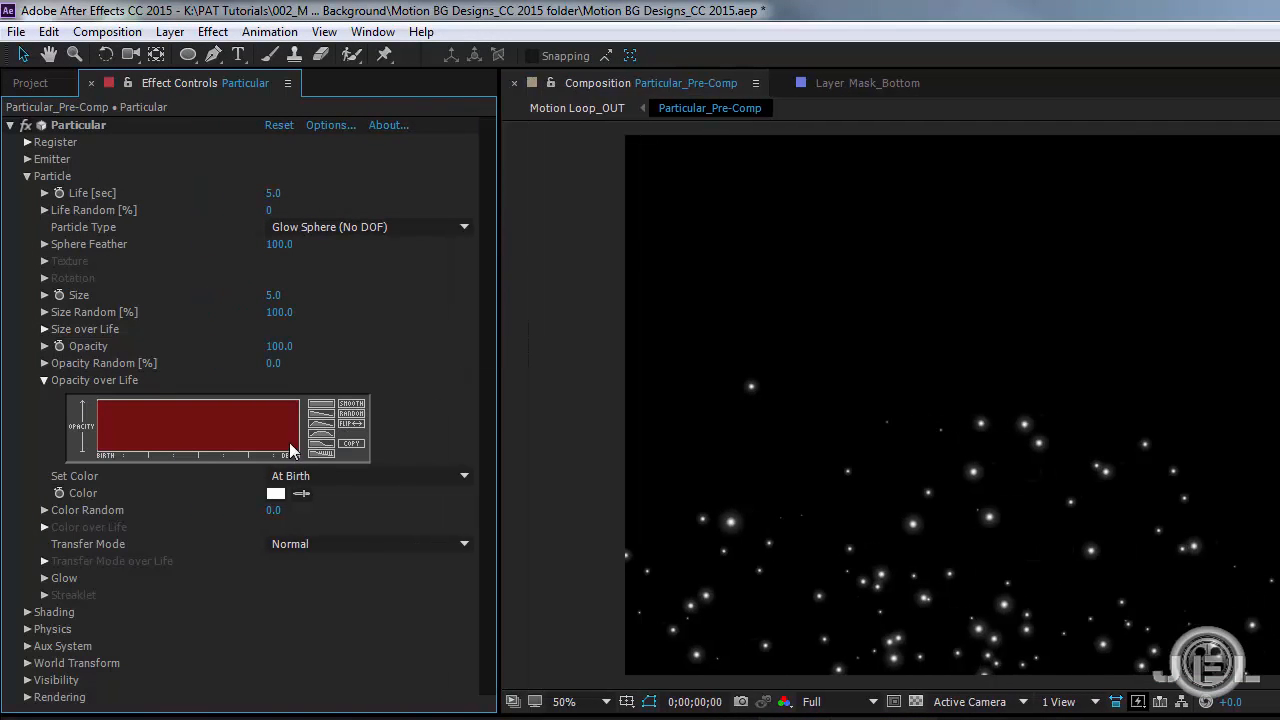
click(324, 441)
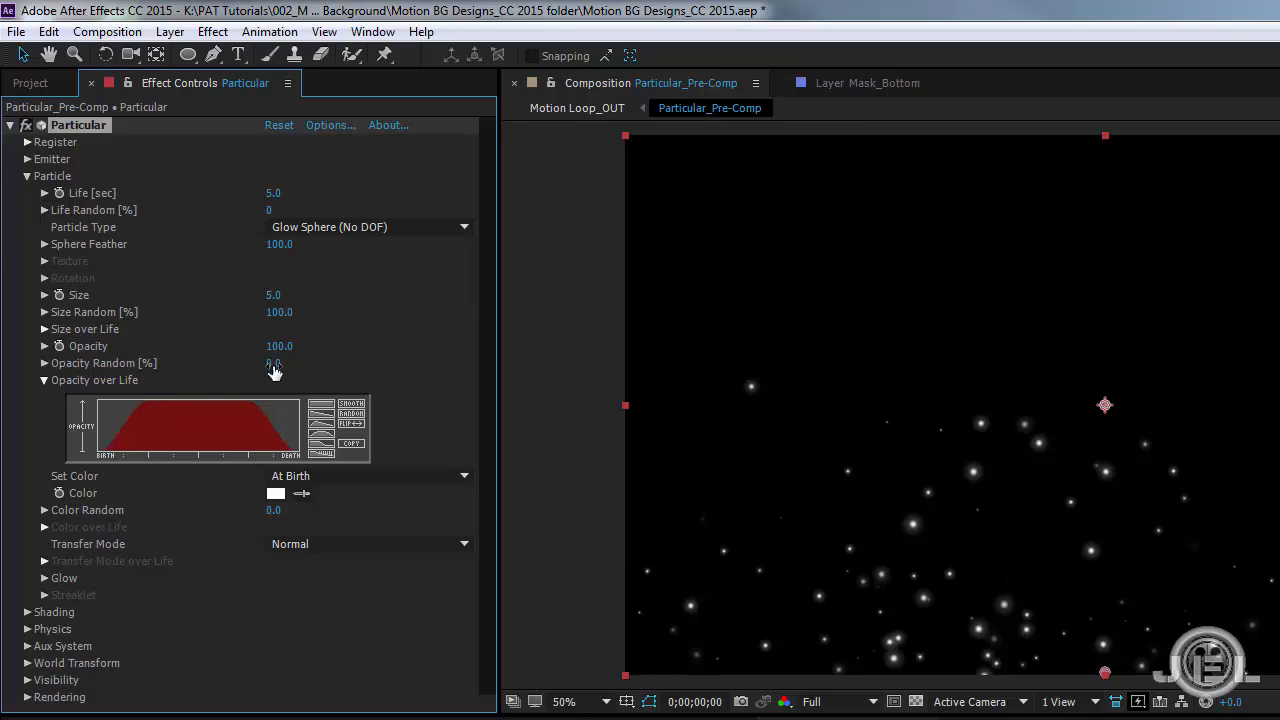
drag(273, 370, 437, 375)
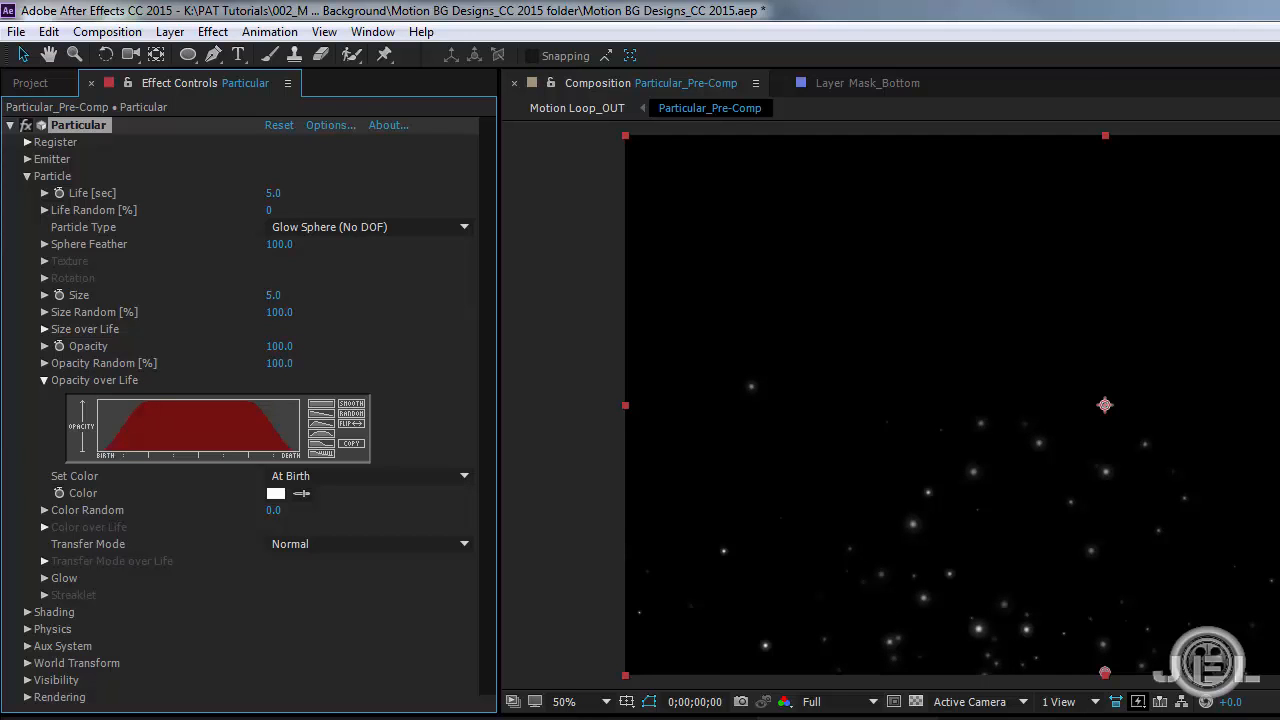
drag(741, 660, 1269, 658)
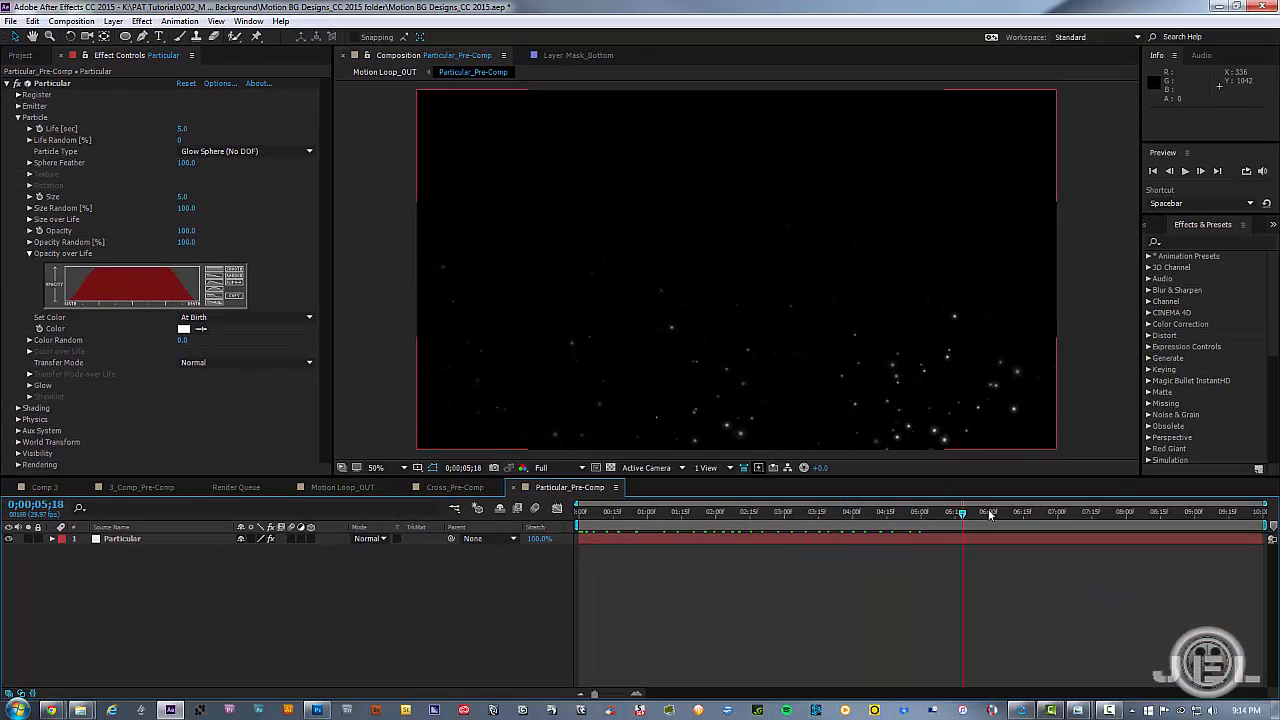
drag(989, 513, 987, 513)
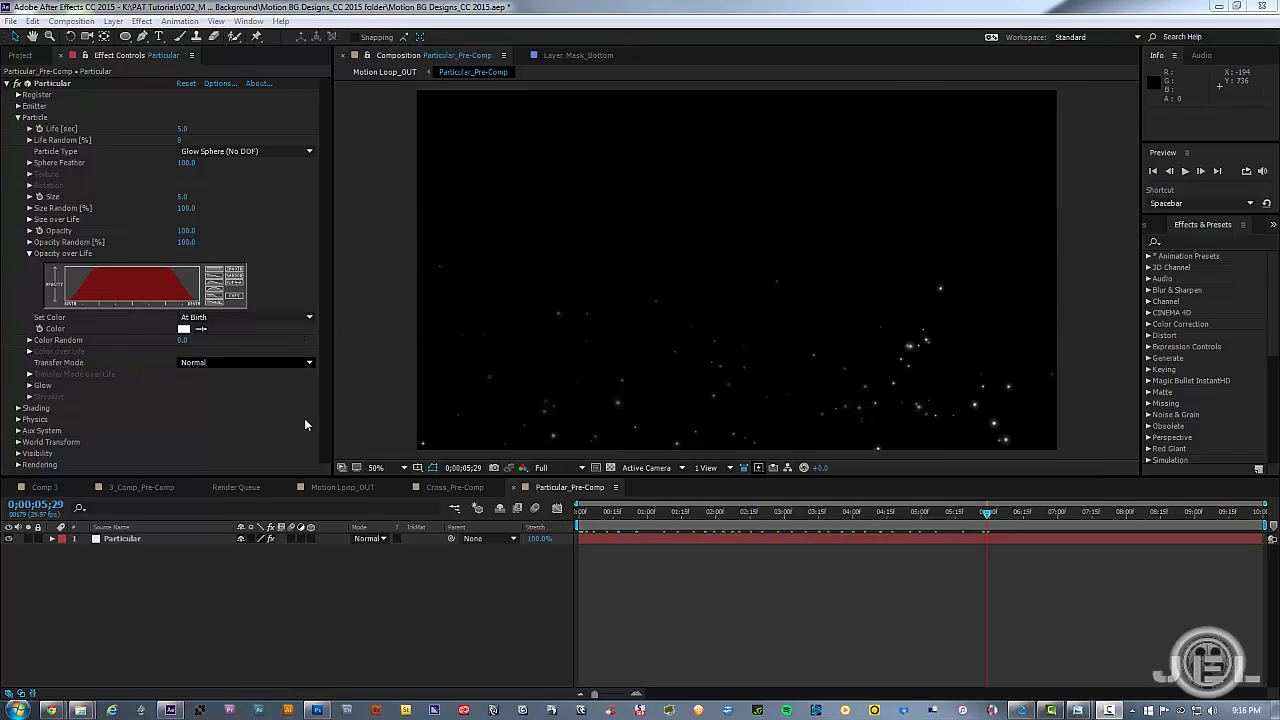
click(674, 513)
key(space)
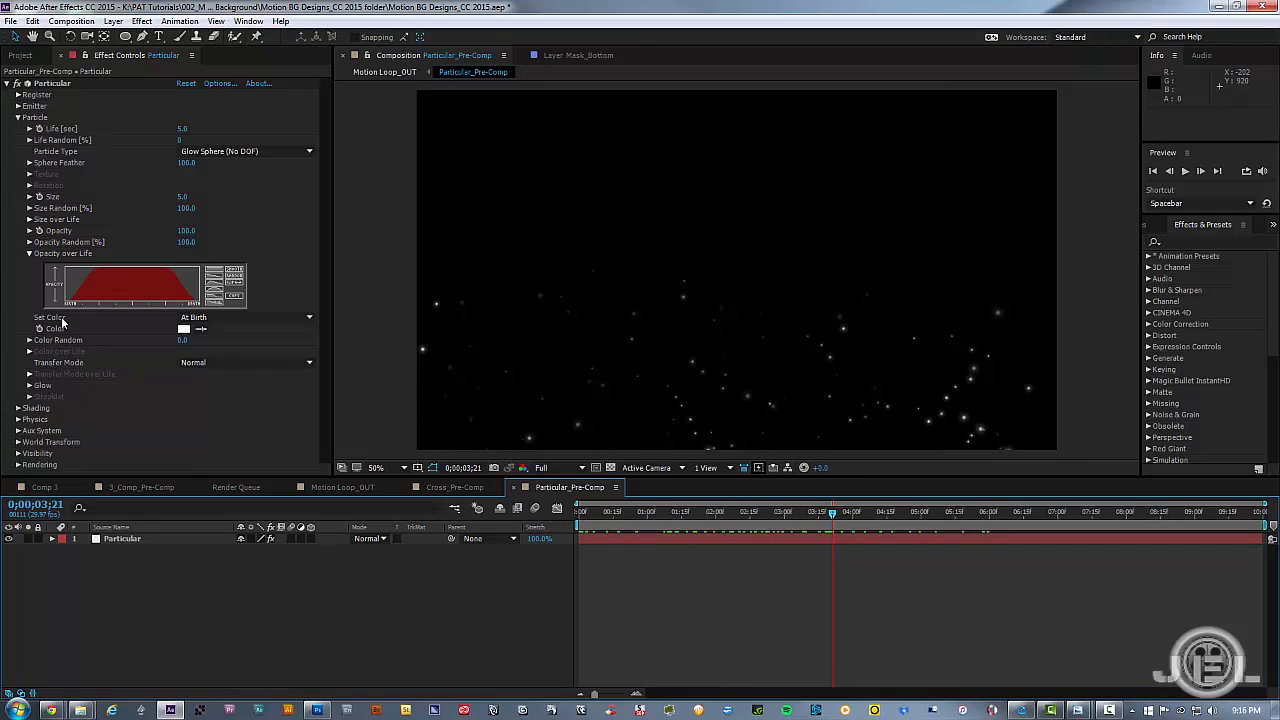
click(29, 256)
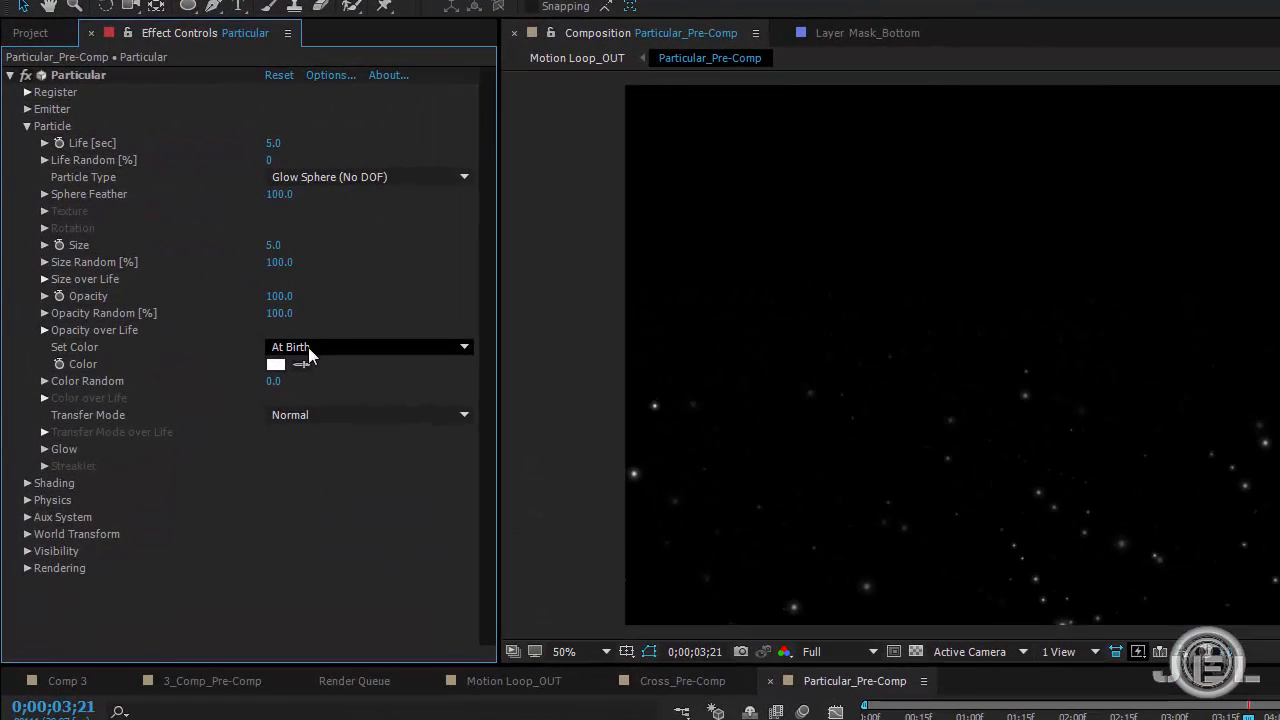
Step: Set the particle color to Random from Gradient and apply the white-cyan-blue preset to Color over Life
click(308, 347)
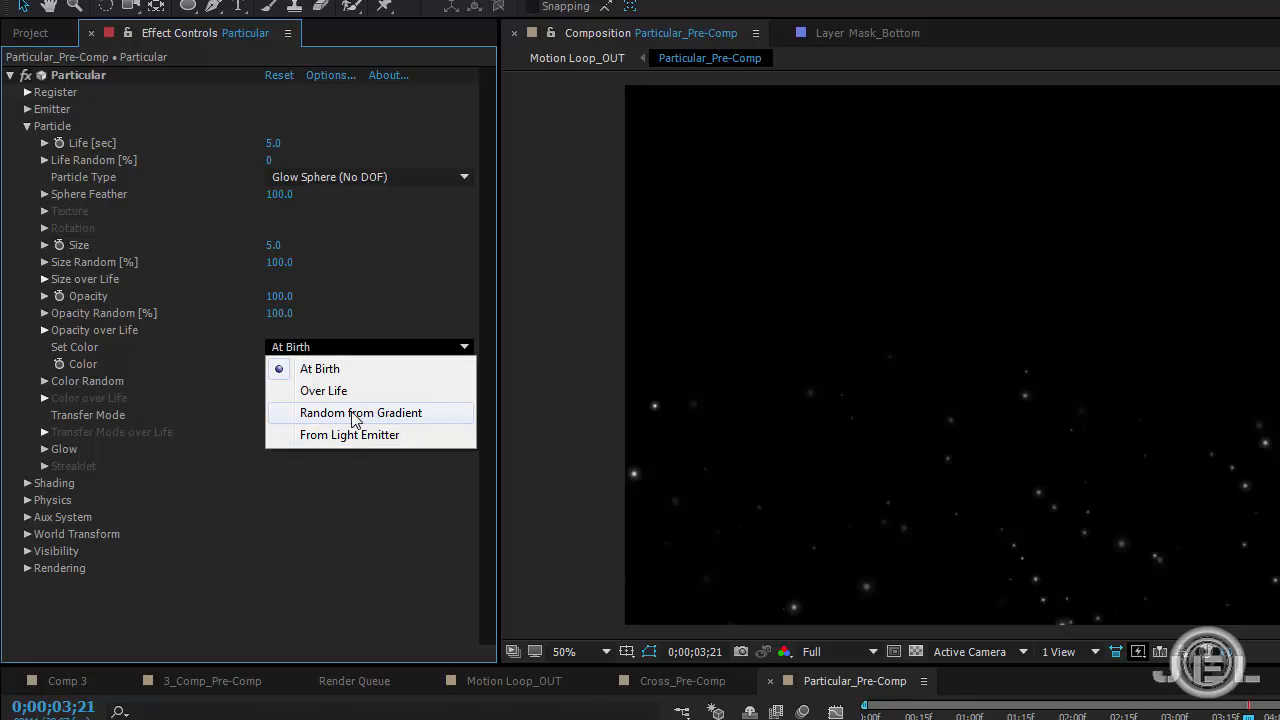
click(354, 414)
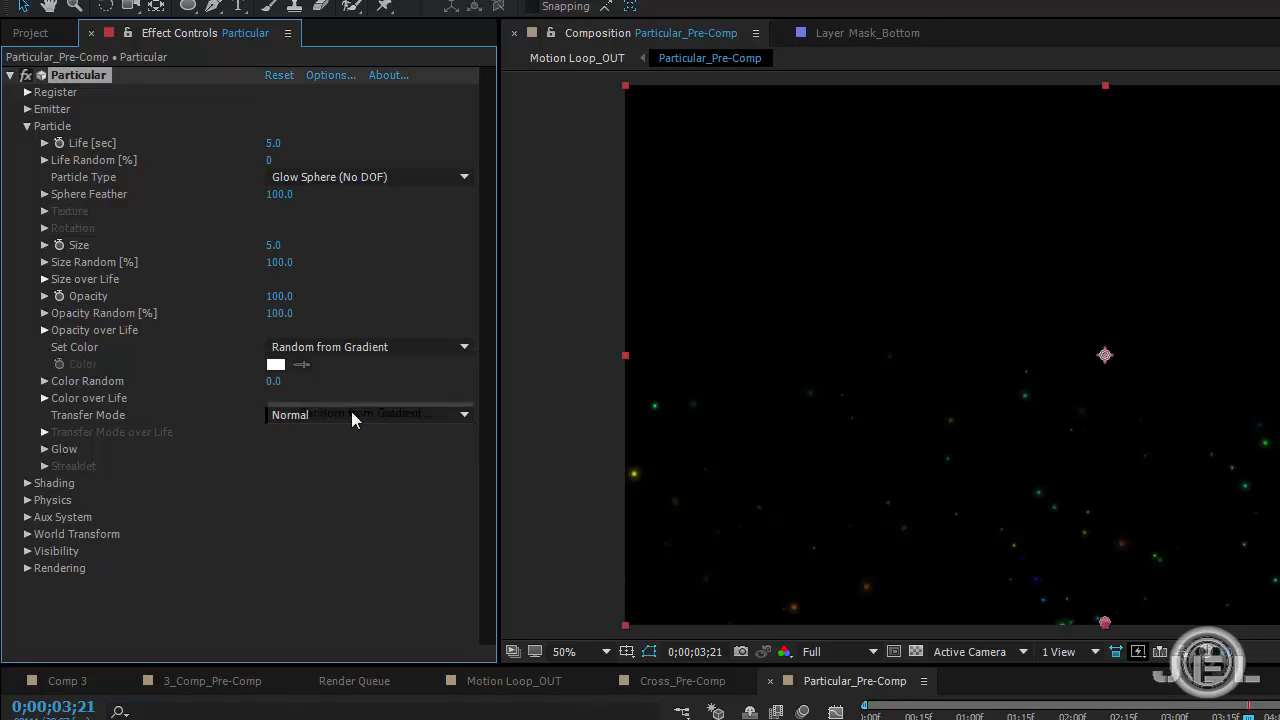
click(43, 381)
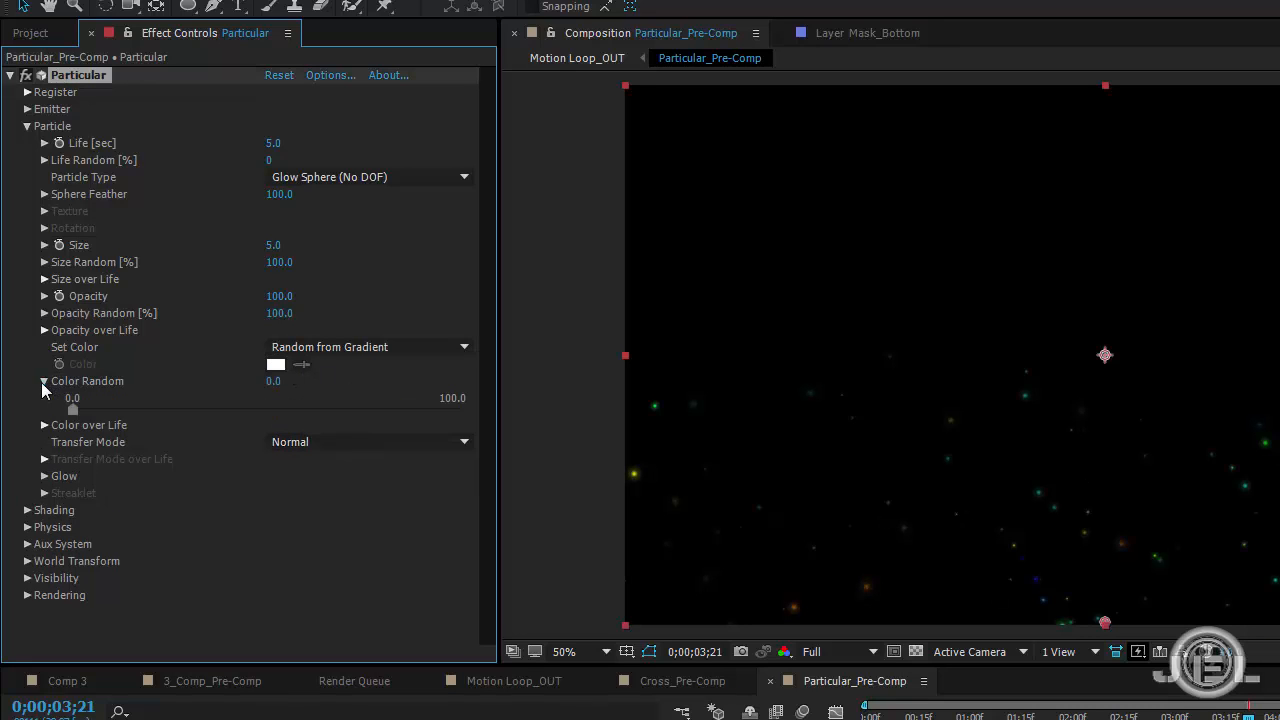
click(320, 347)
click(312, 418)
click(41, 381)
click(43, 397)
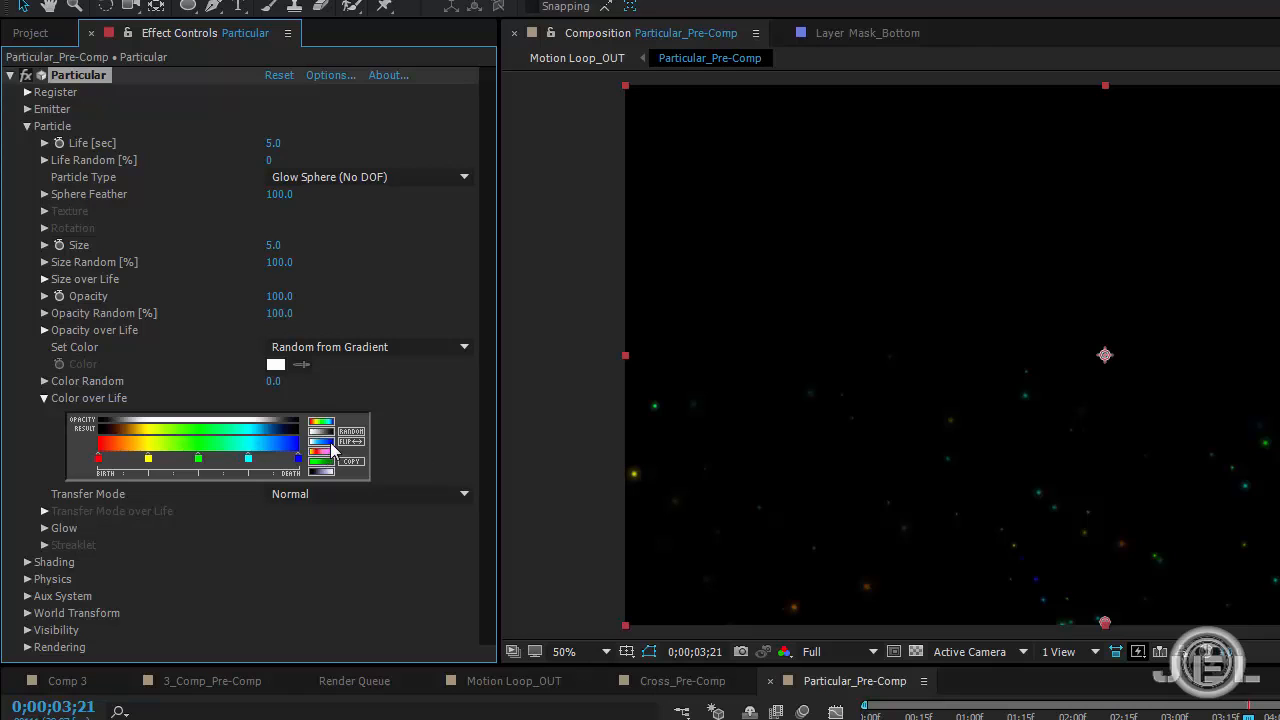
click(325, 442)
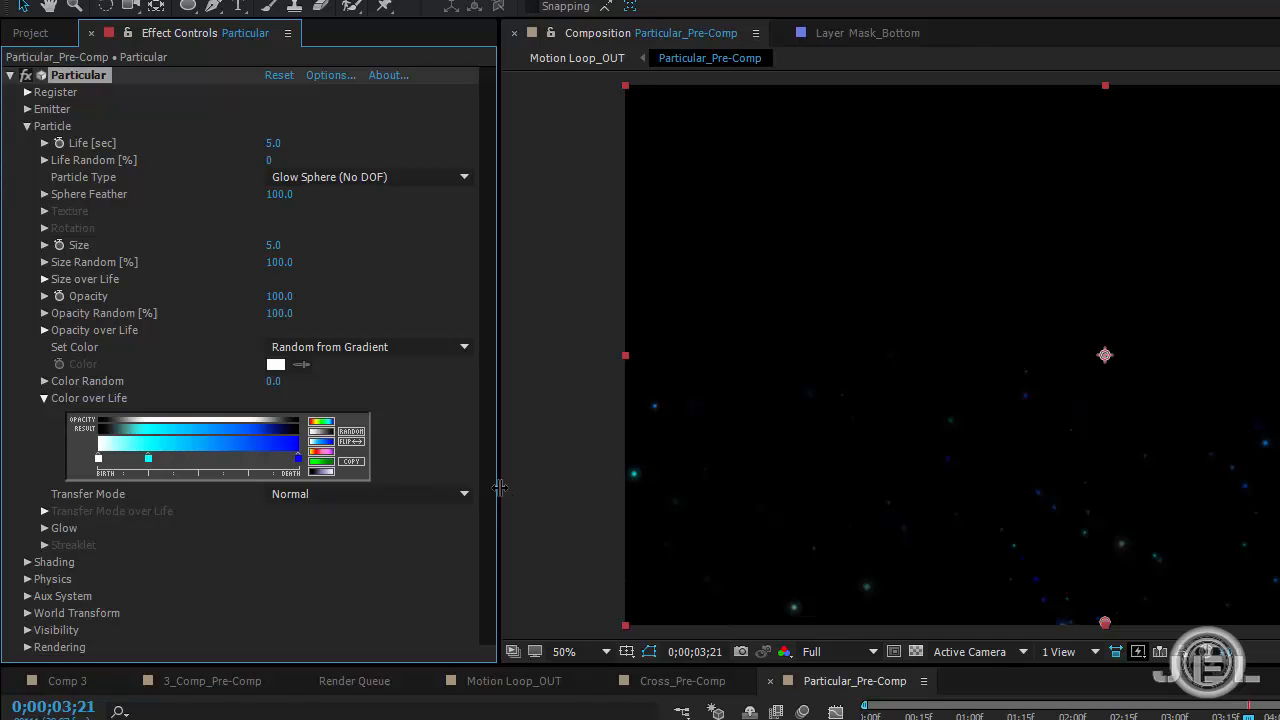
Step: Recolor the cyan stop of the Color over Life gradient to FFFFD0
double_click(147, 459)
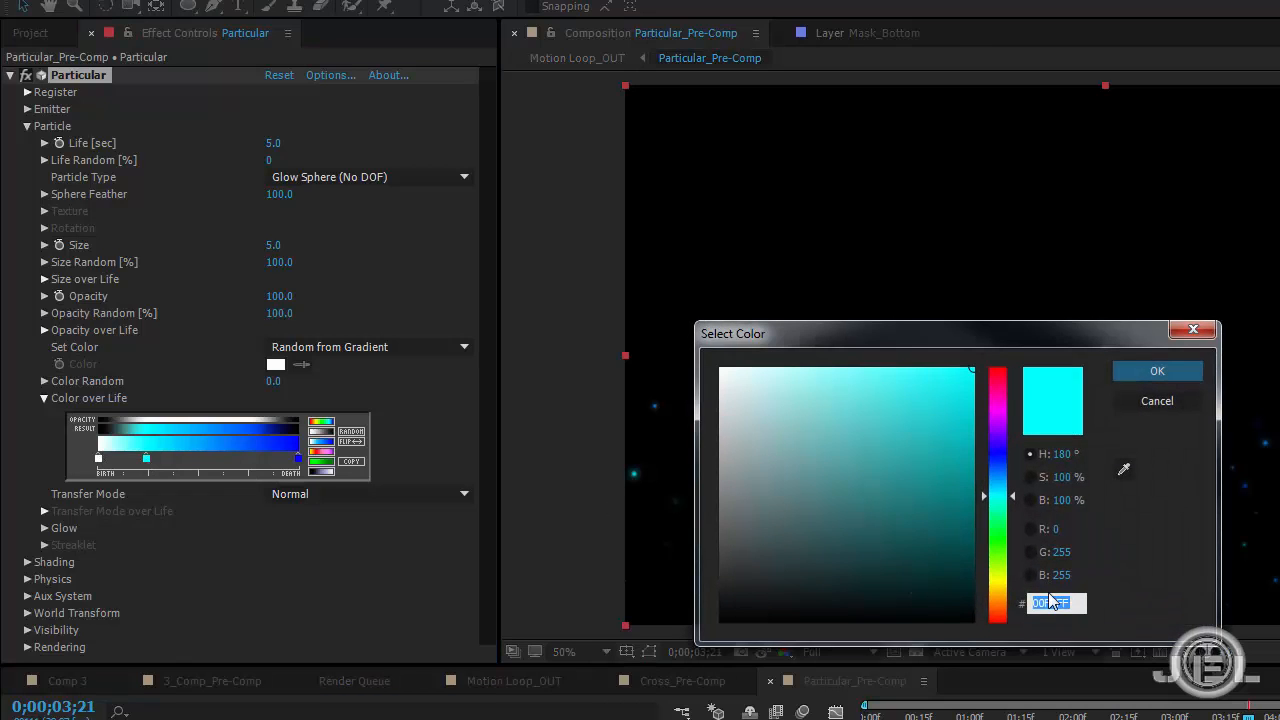
text(FFFFD0)
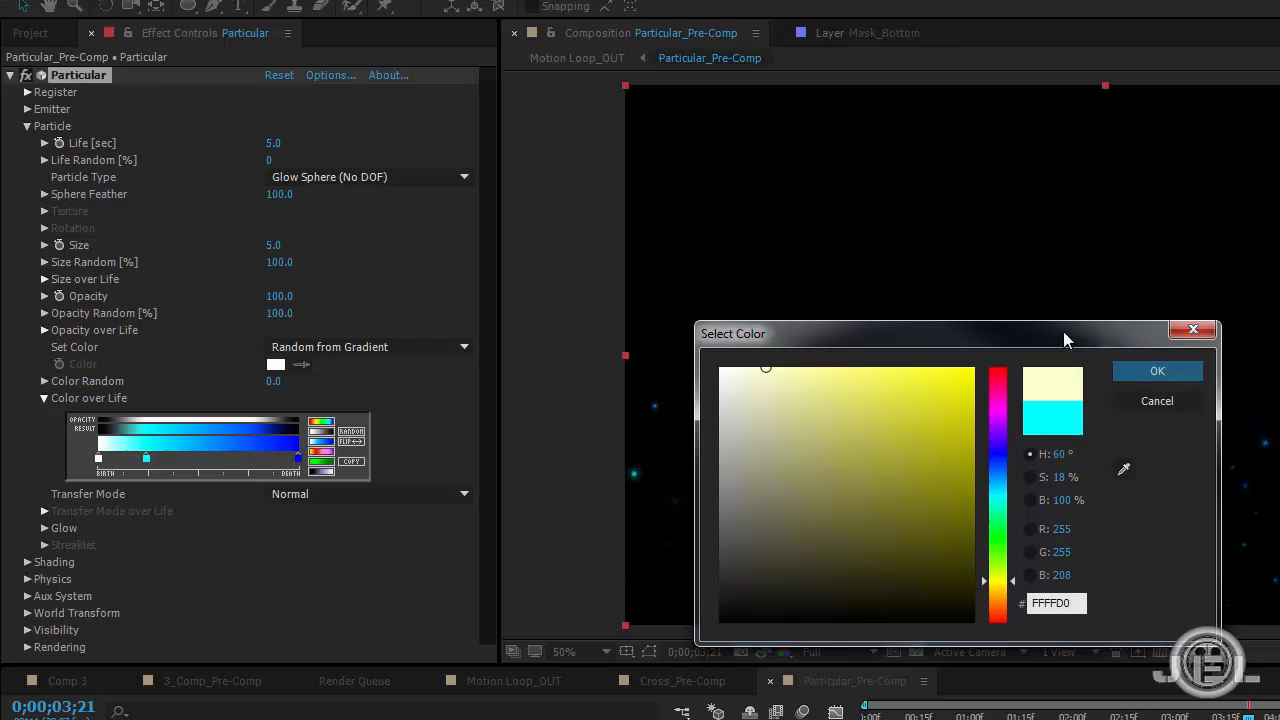
click(1157, 371)
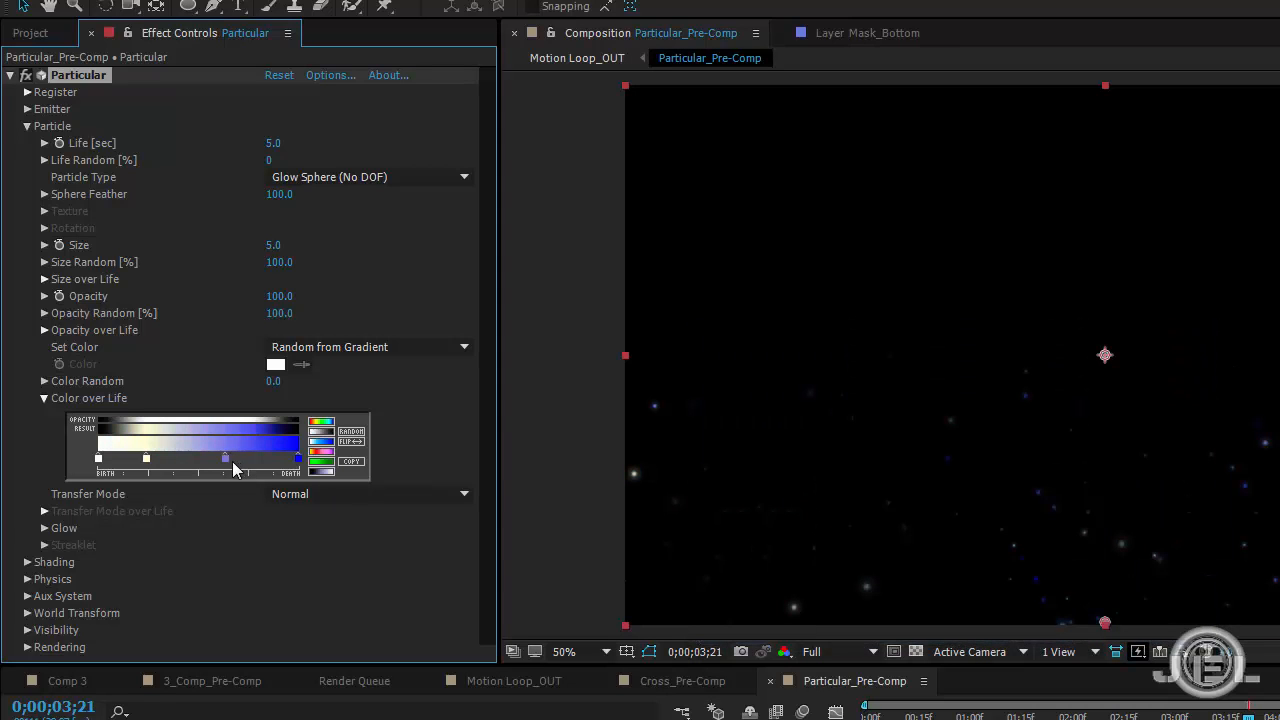
Step: Add a gradient stop between the pale yellow and blue stops and color it 5C6A52
double_click(229, 458)
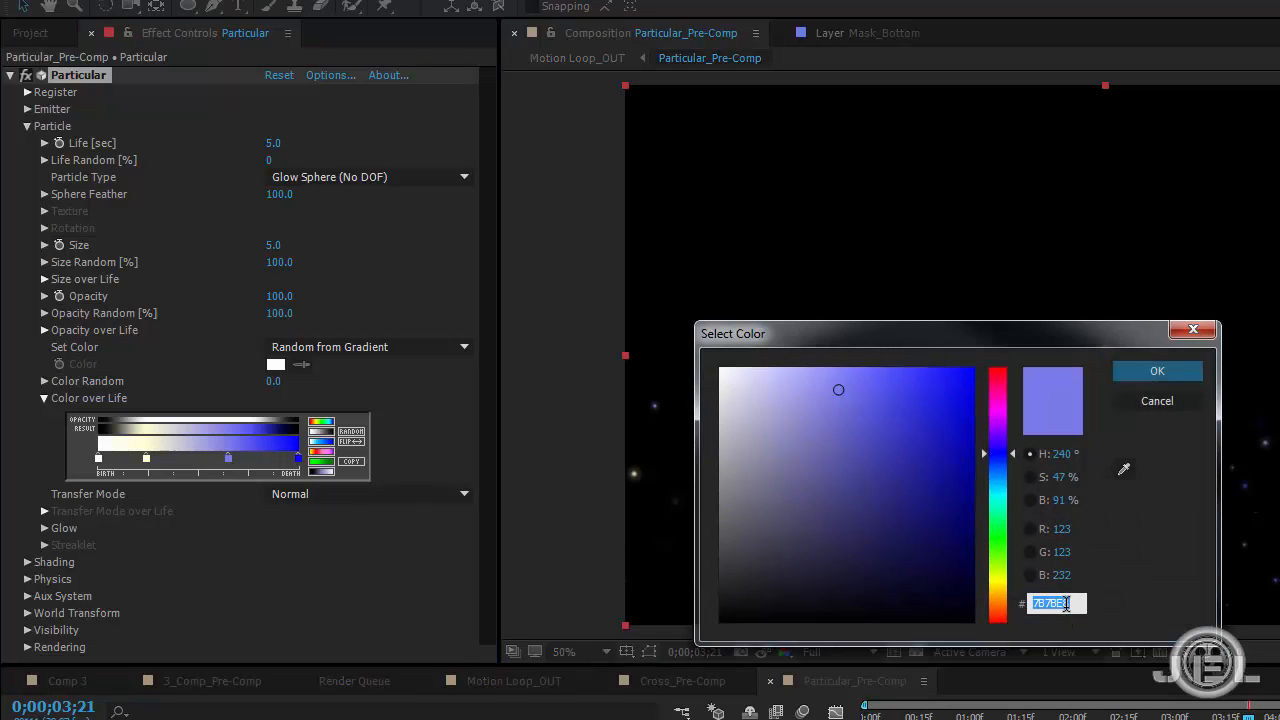
text(5C6A52)
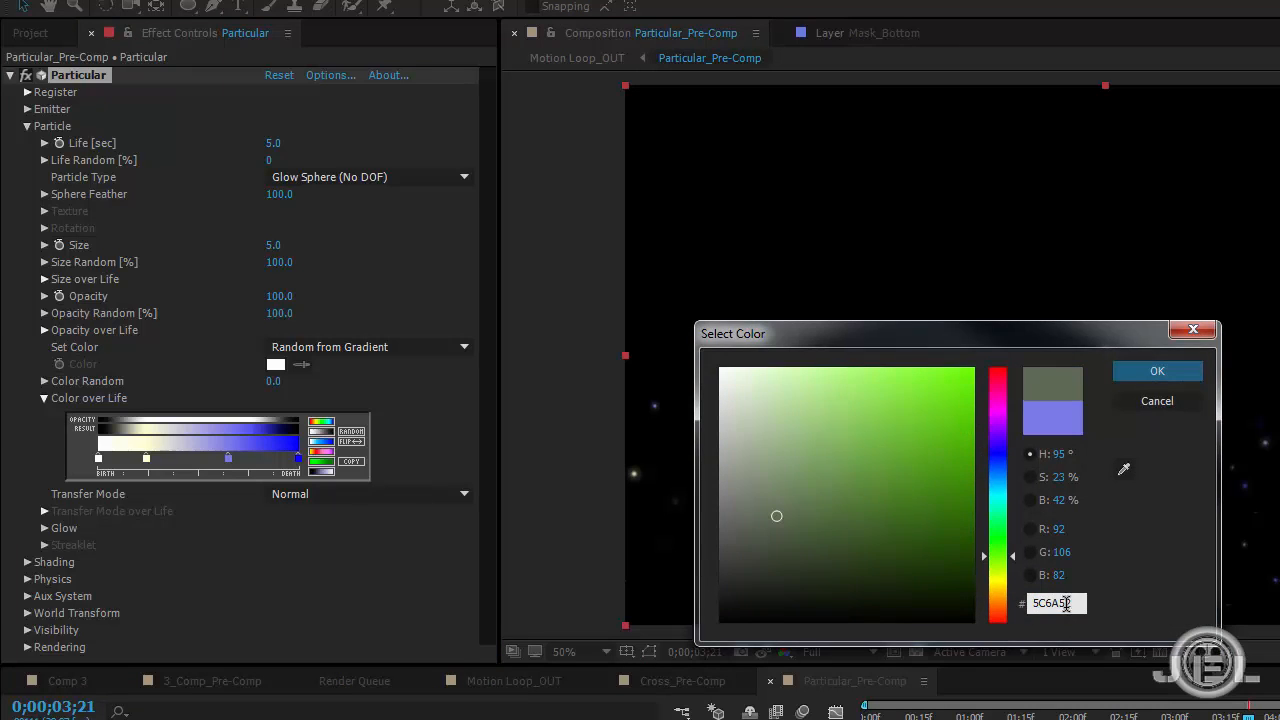
key(Return)
Step: Recolor the gradient's blue end stop to 1A201B, collapse Color over Life, and preview the recolored particles
double_click(299, 461)
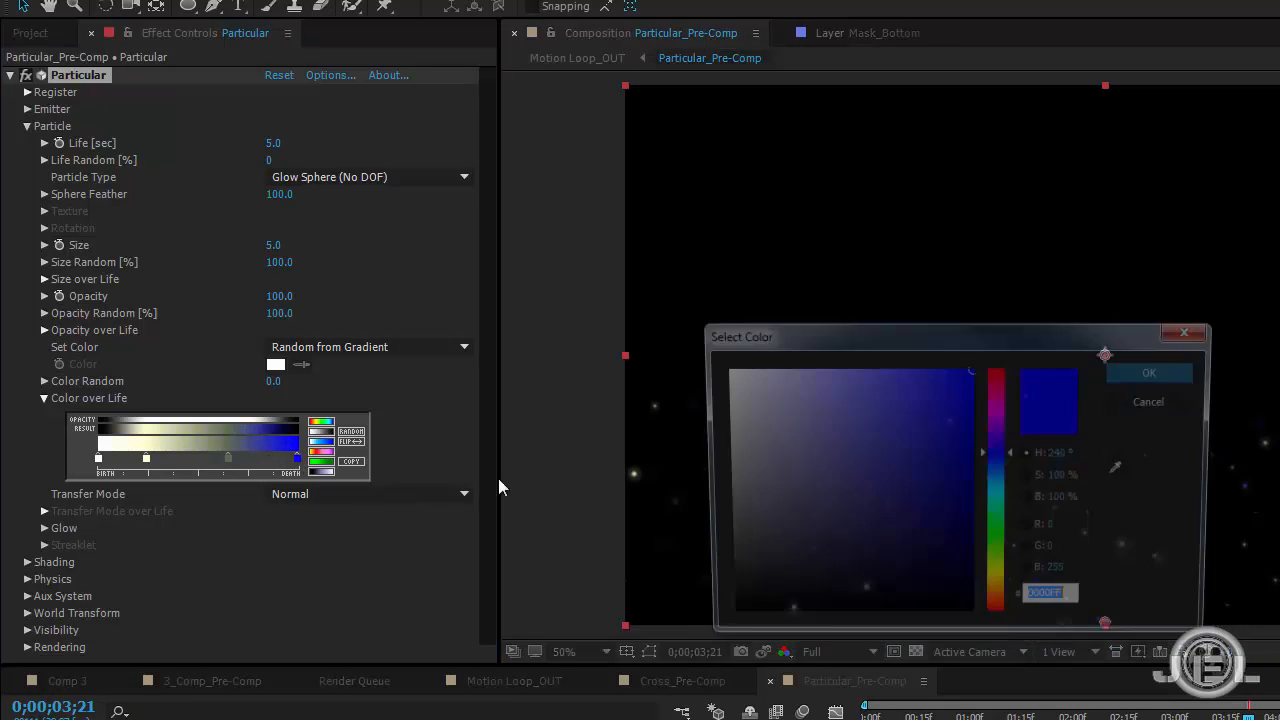
text(1A201B)
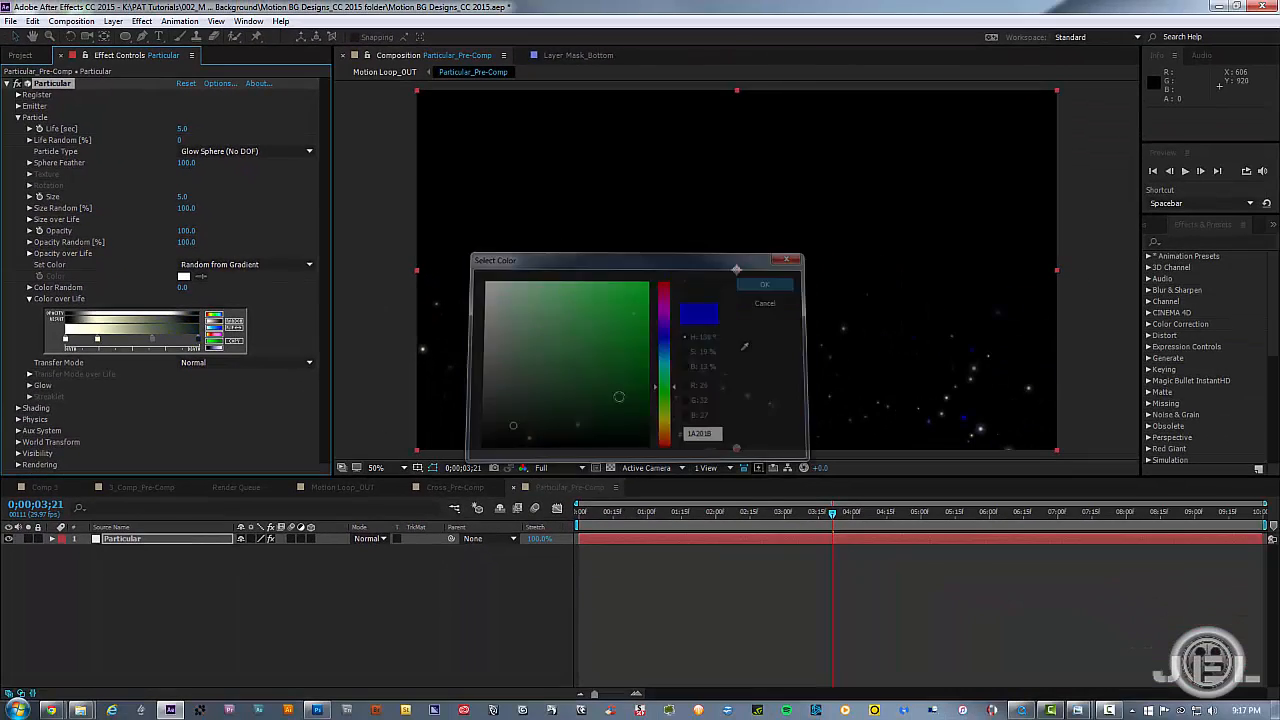
key(Return)
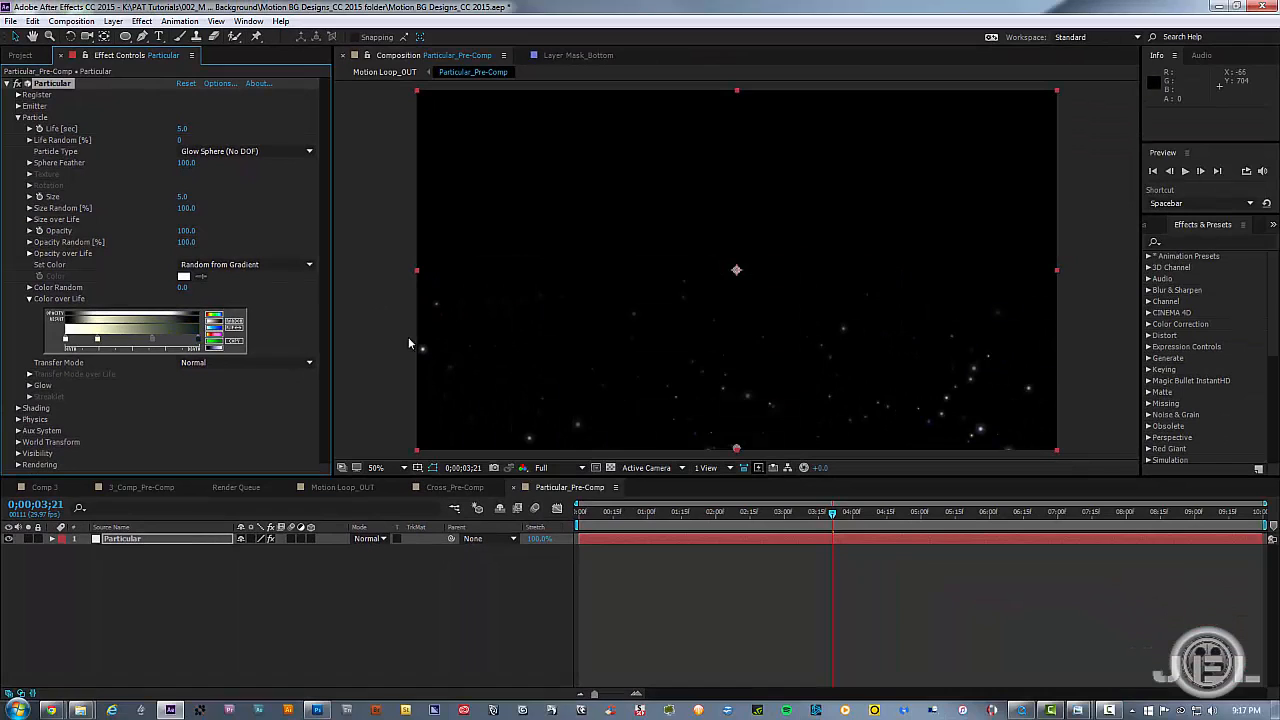
click(782, 567)
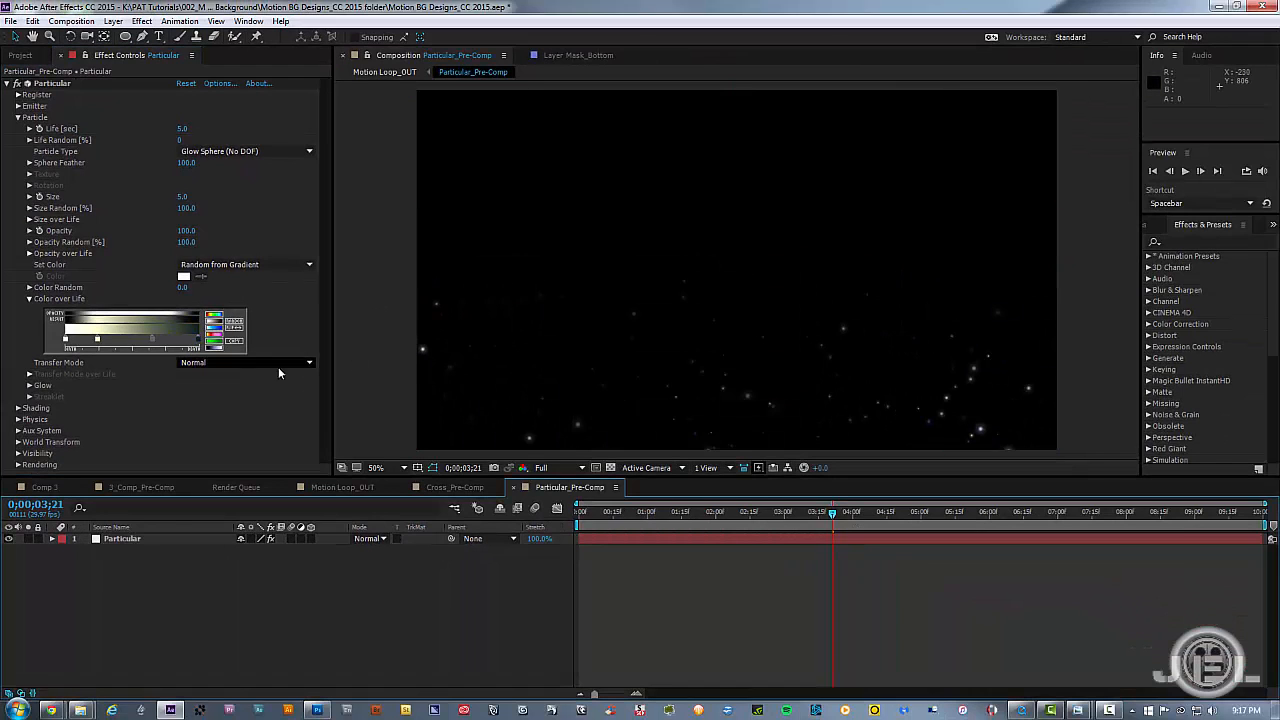
click(29, 299)
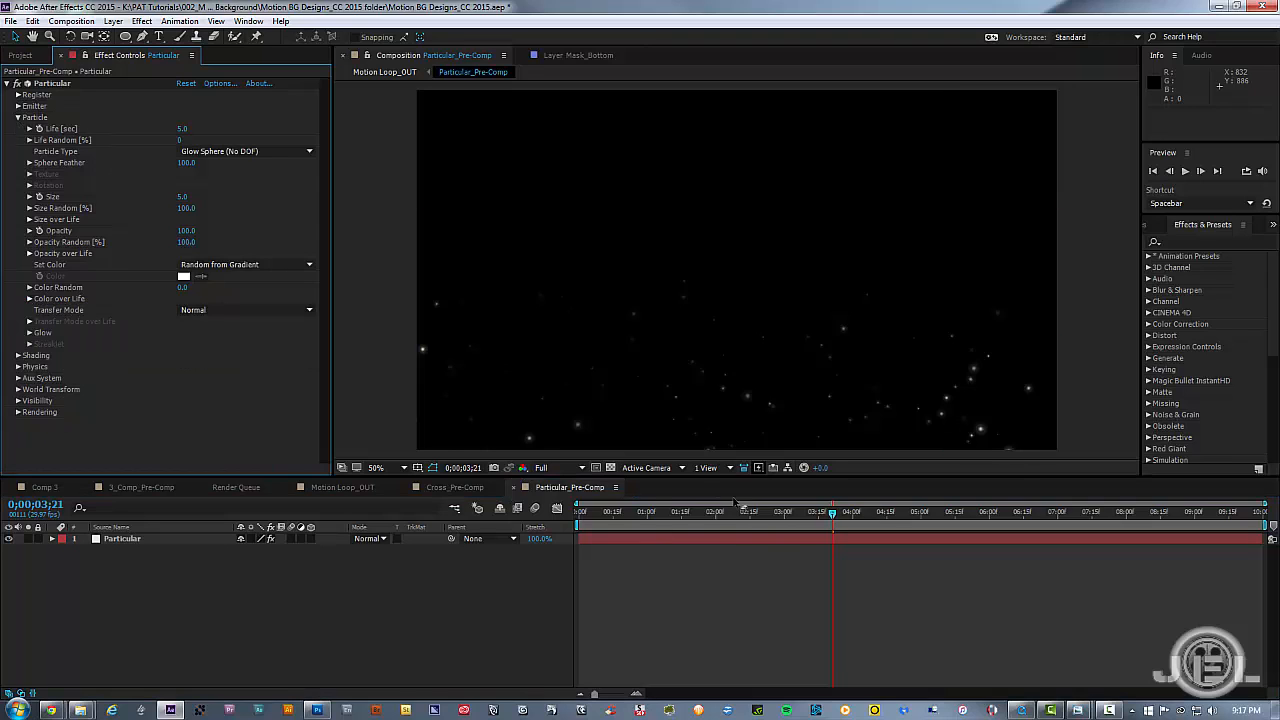
drag(830, 514, 797, 521)
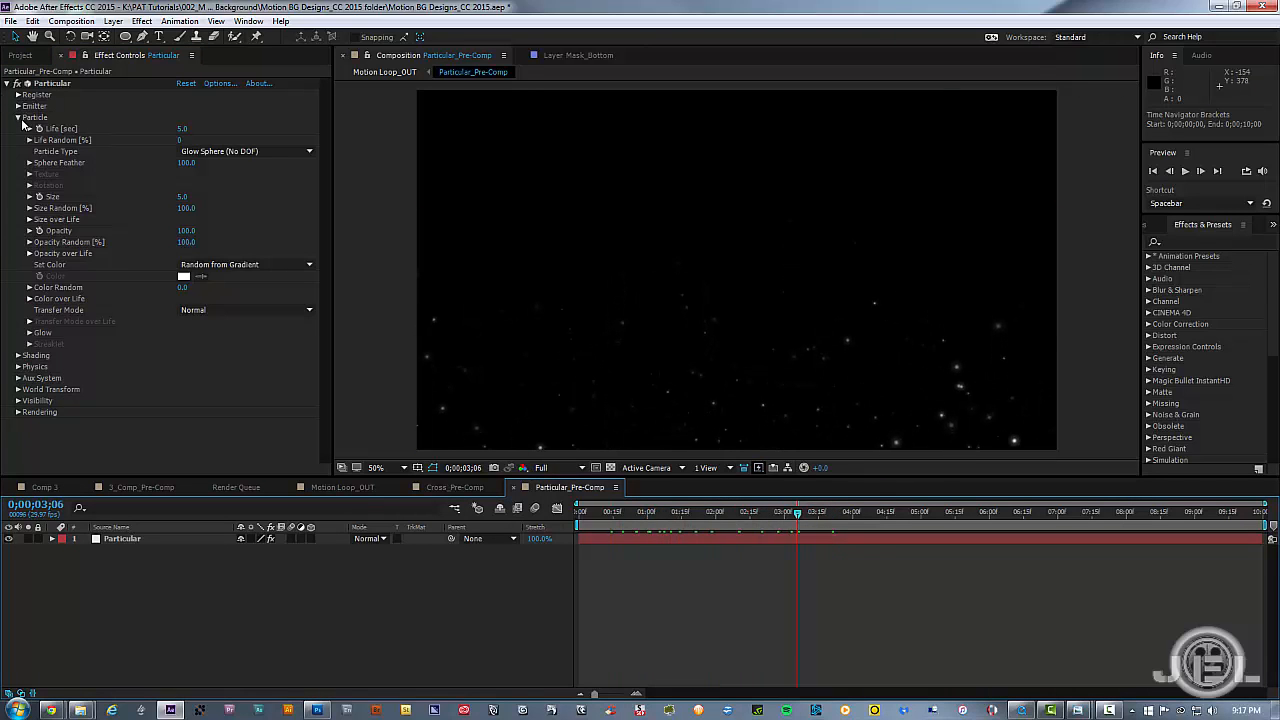
Step: Expand Particular's Physics settings in place of Particle and preview the particle motion from 0;00;00;24
click(18, 118)
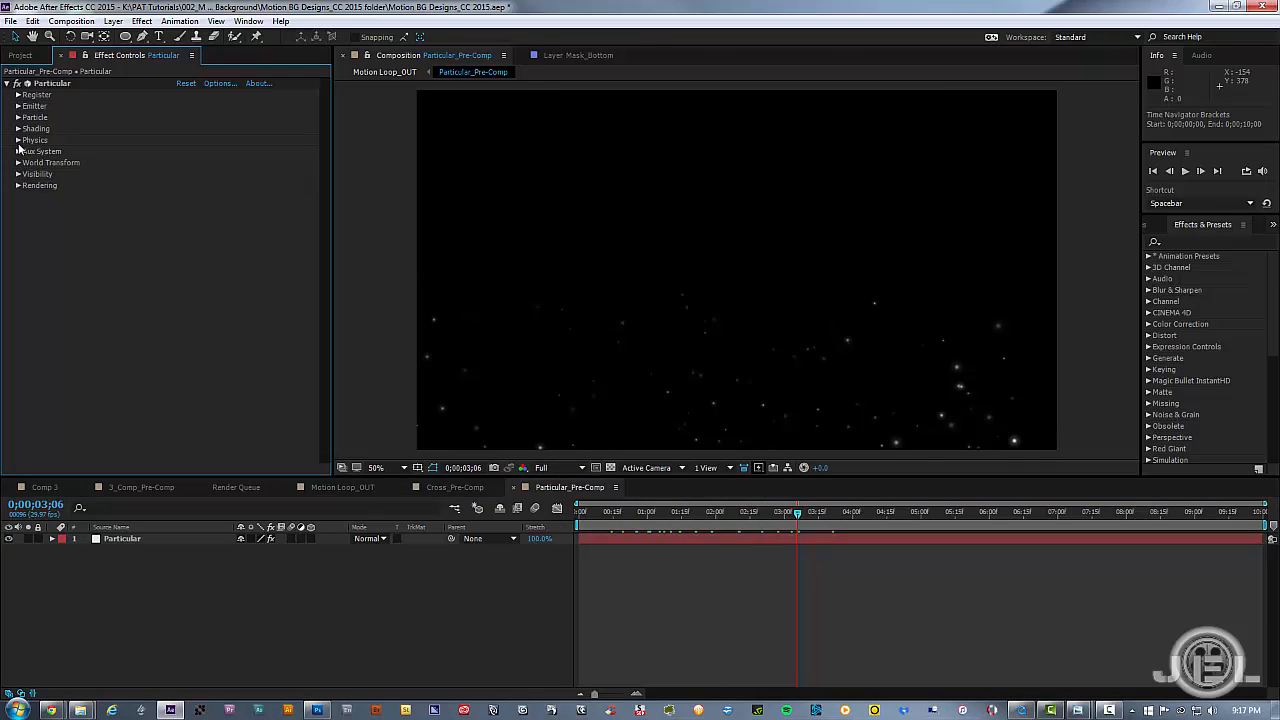
click(18, 141)
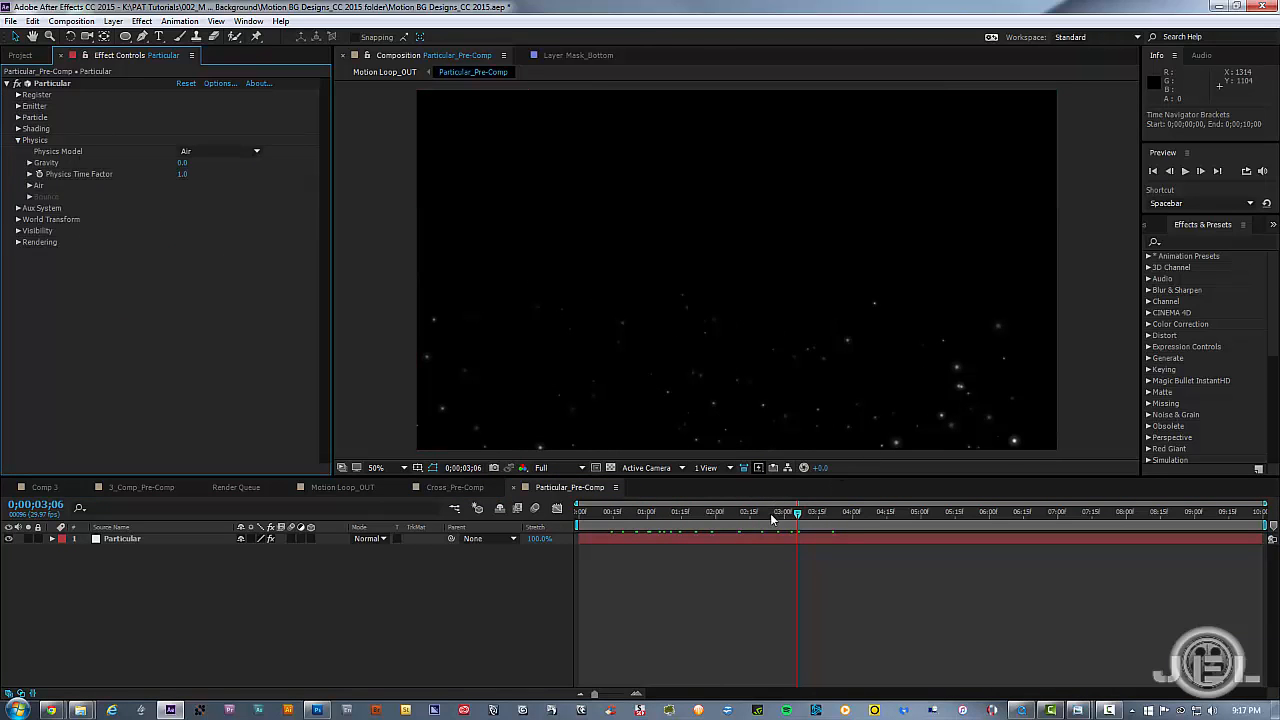
drag(777, 520, 634, 522)
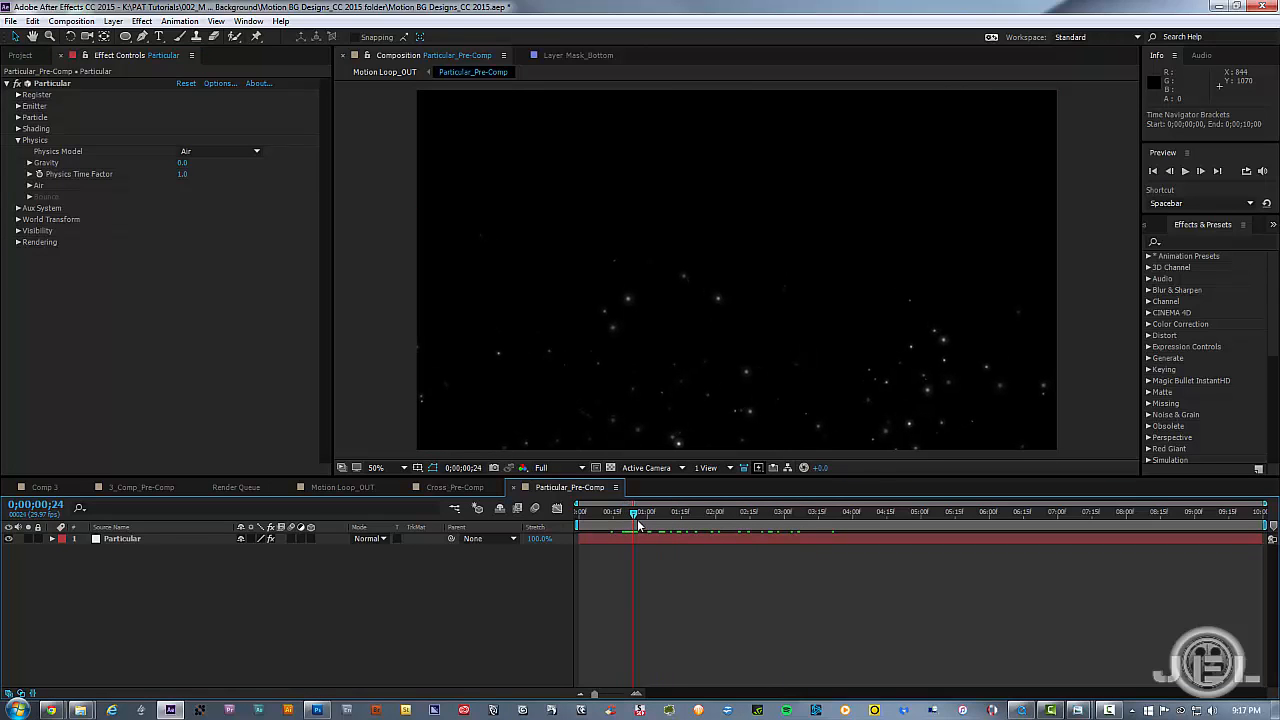
key(space)
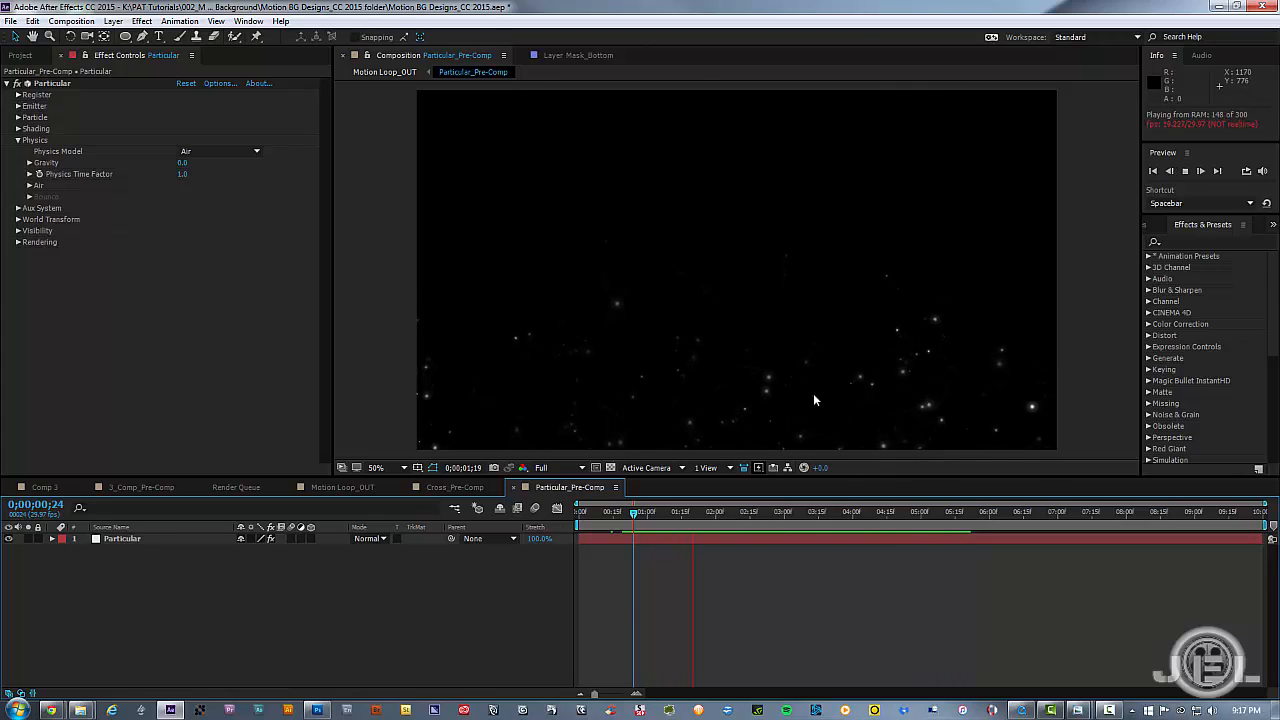
key(space)
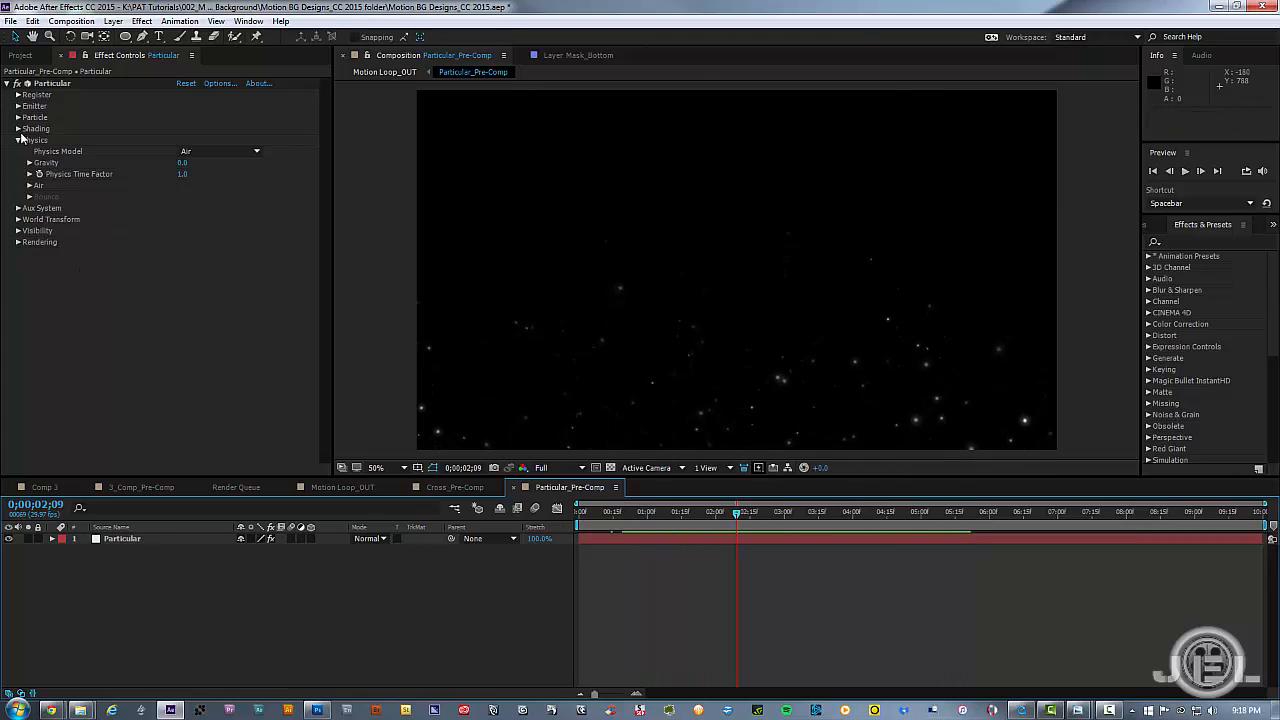
Step: Set Particular's physics Gravity to -50 and preview the particle motion
click(182, 164)
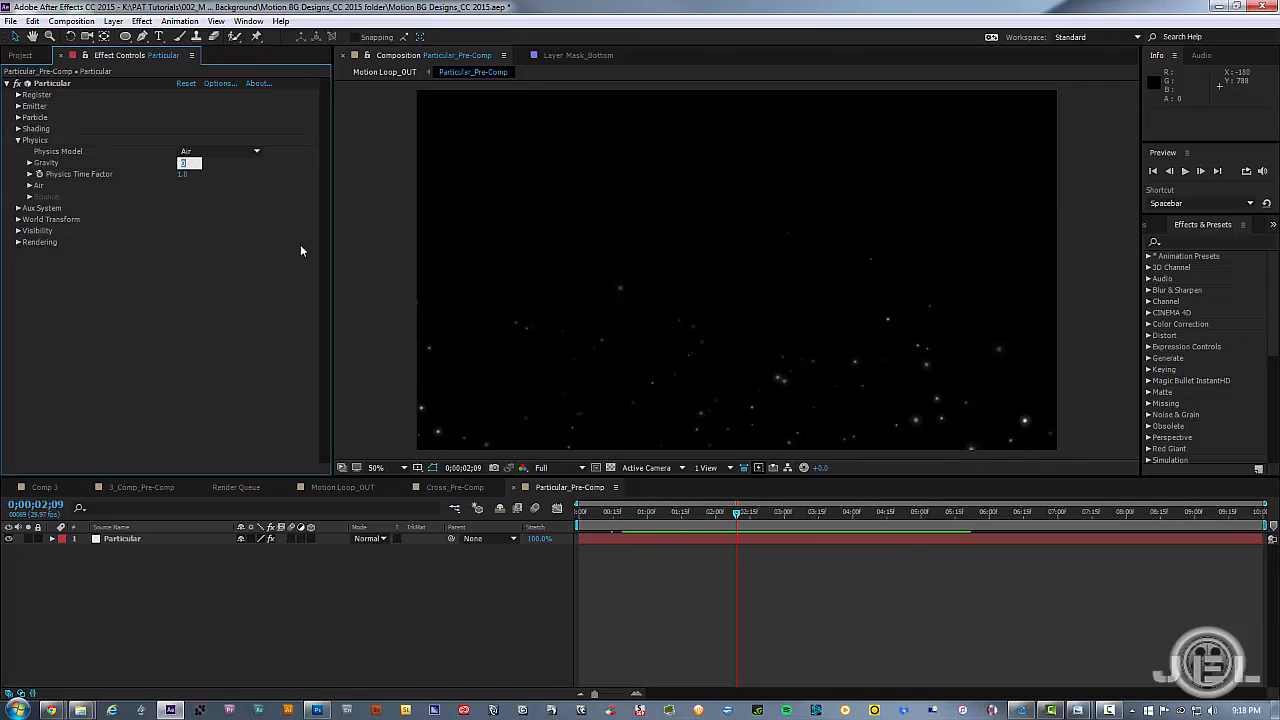
text(-50)
key(Return)
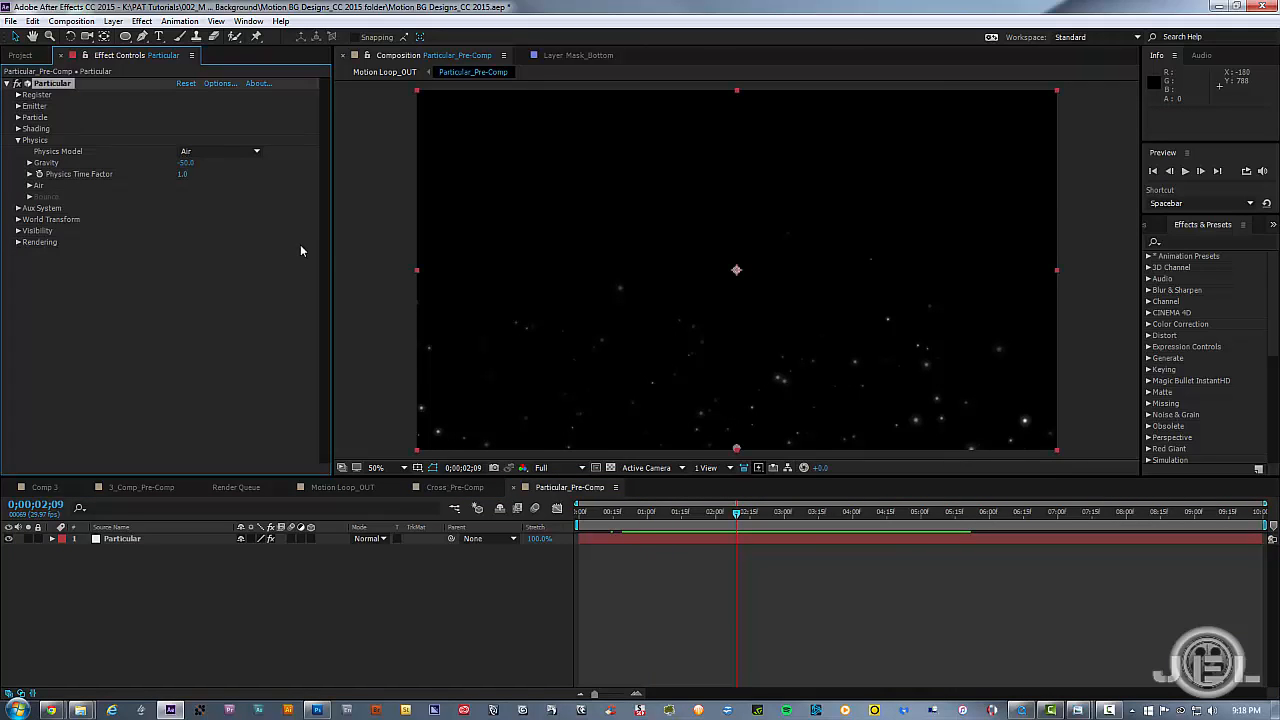
click(711, 588)
key(space)
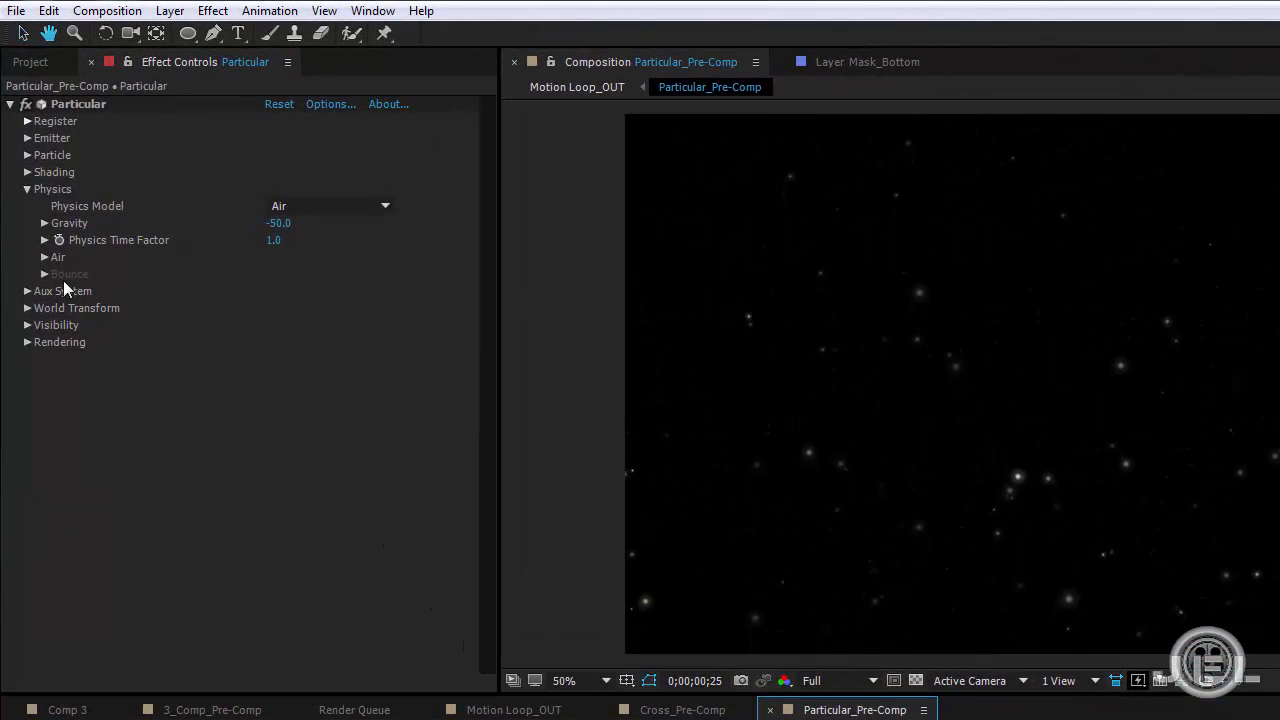
Step: Try an Affect Position of 15 in the Turbulence Field of Particular's Air physics and preview the motion
click(44, 257)
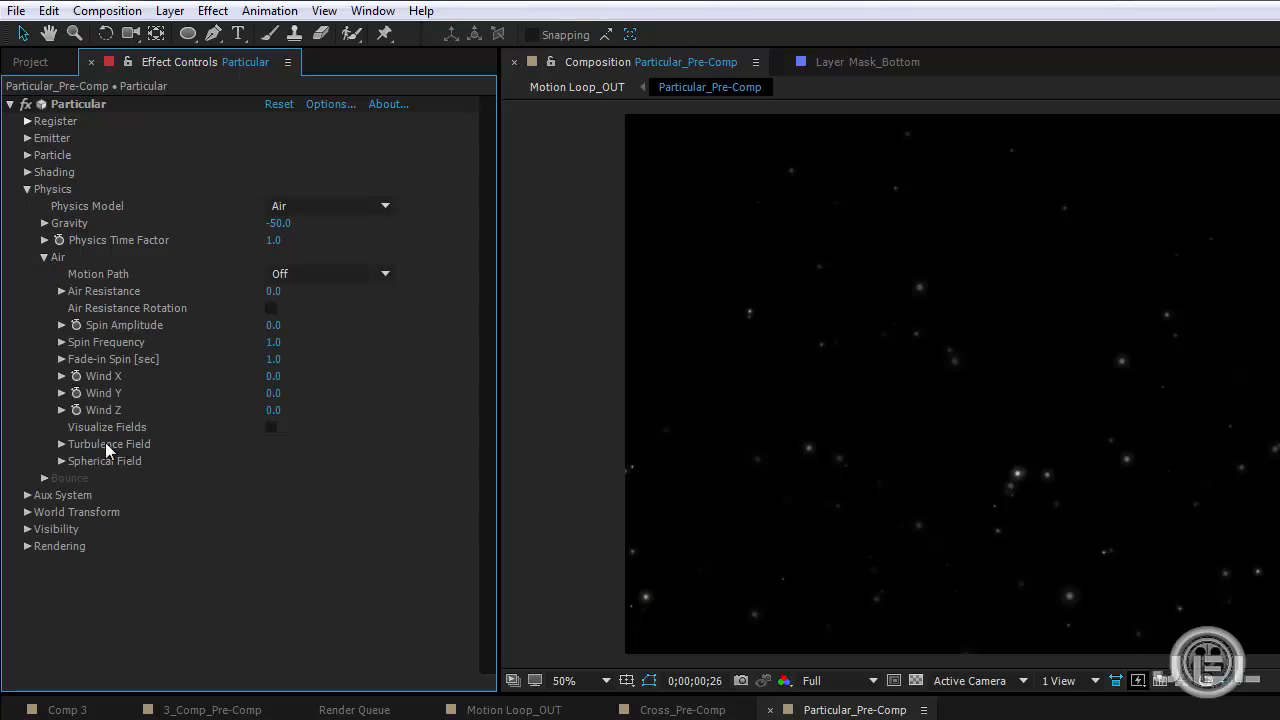
click(61, 444)
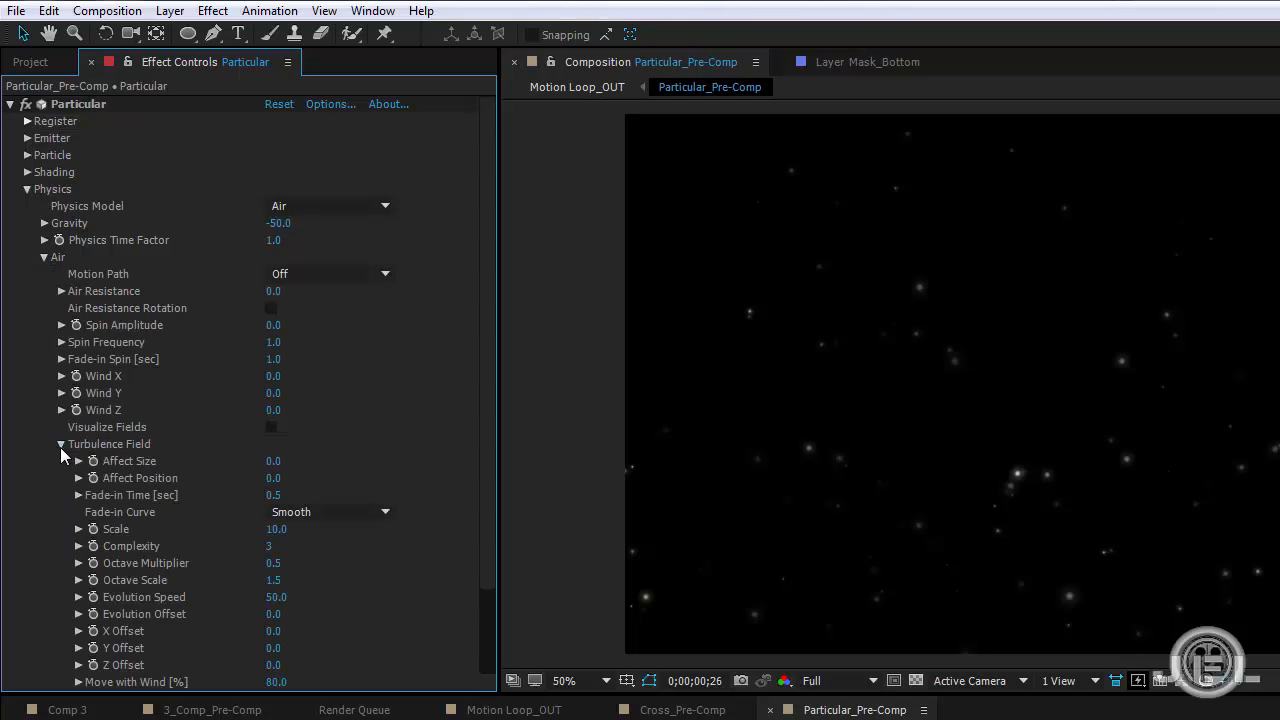
scroll(280, 540, down, 2)
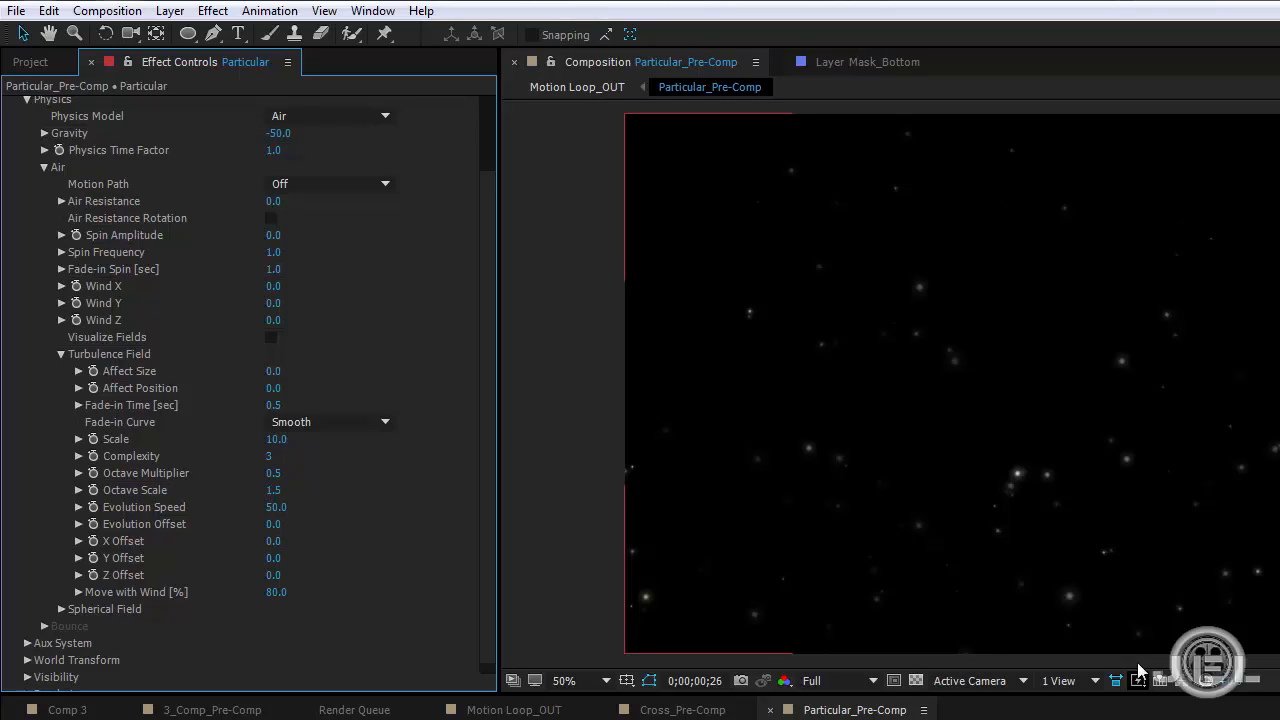
key(space)
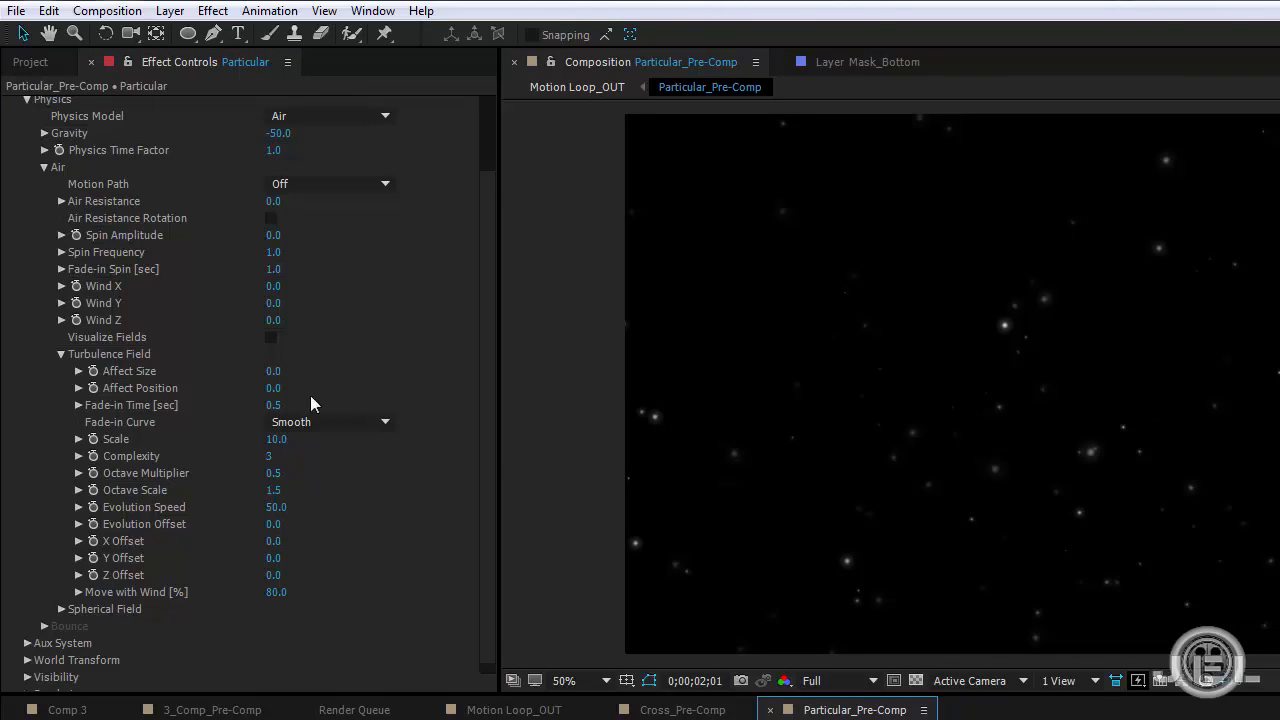
drag(276, 390, 290, 386)
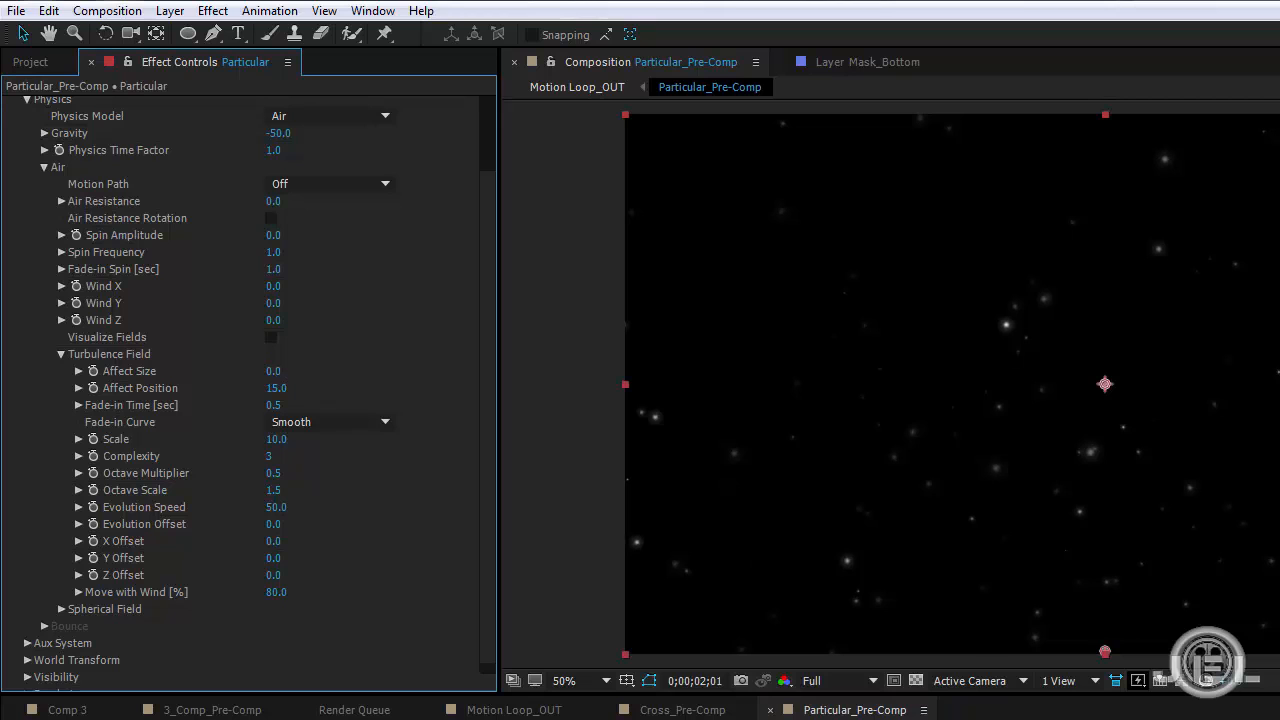
key(space)
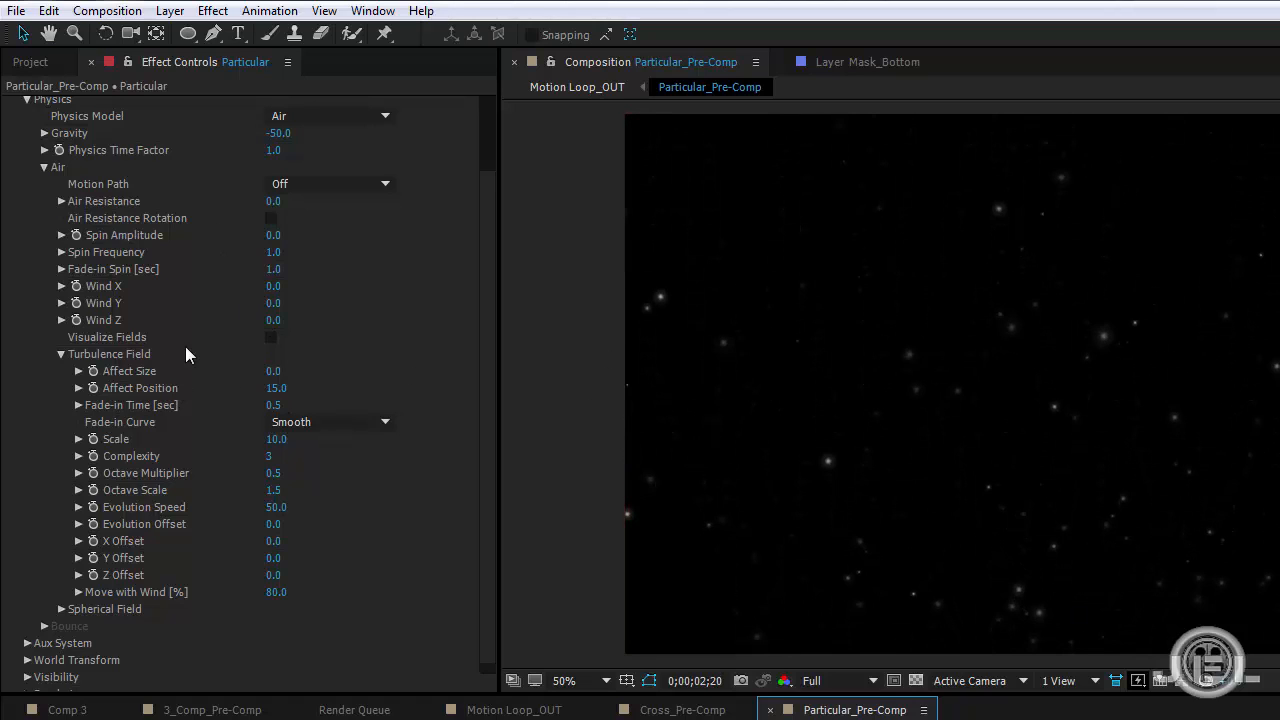
Step: Undo the Affect Position change and collapse Particular's Air and Physics settings
scroll(242, 361, up, 1)
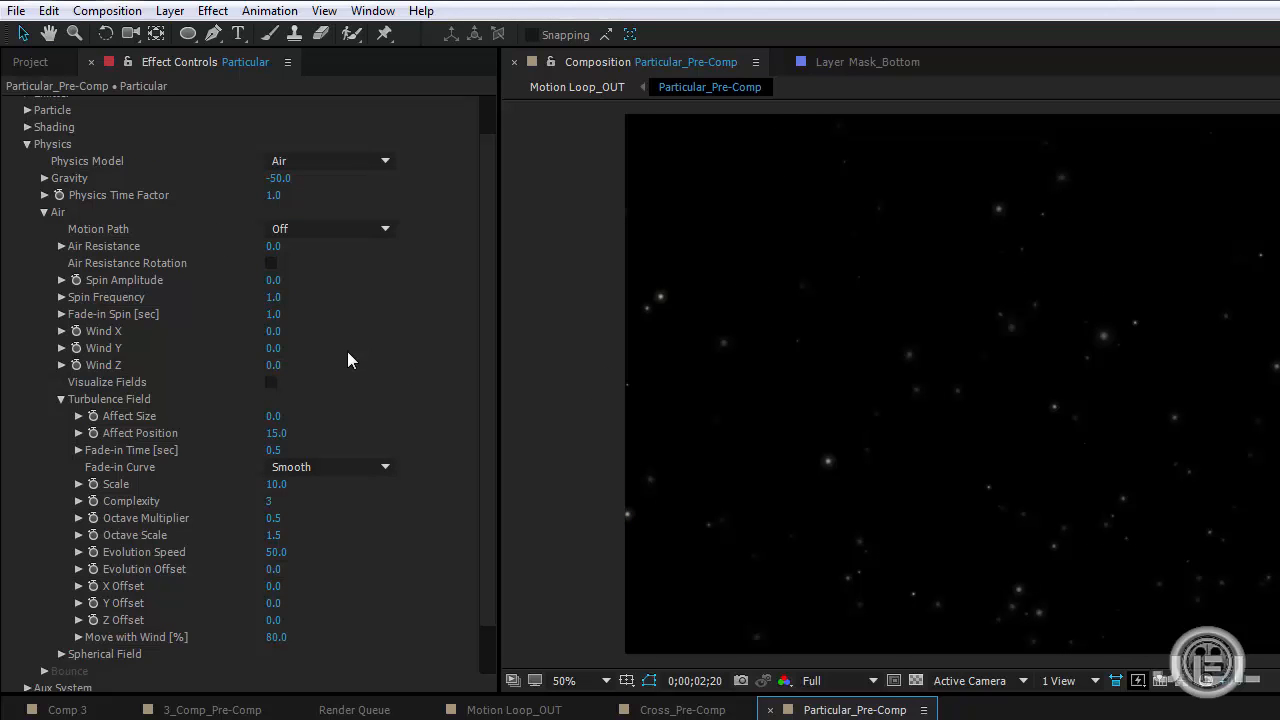
key(ctrl+z)
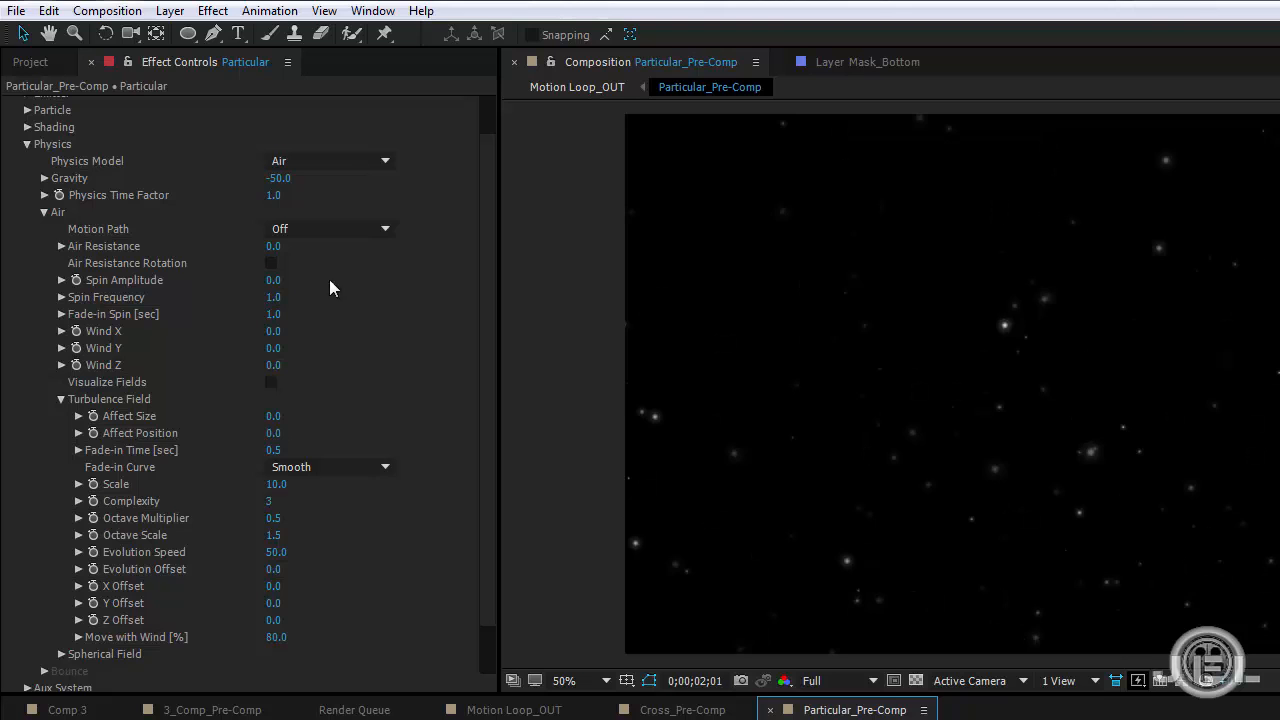
click(43, 212)
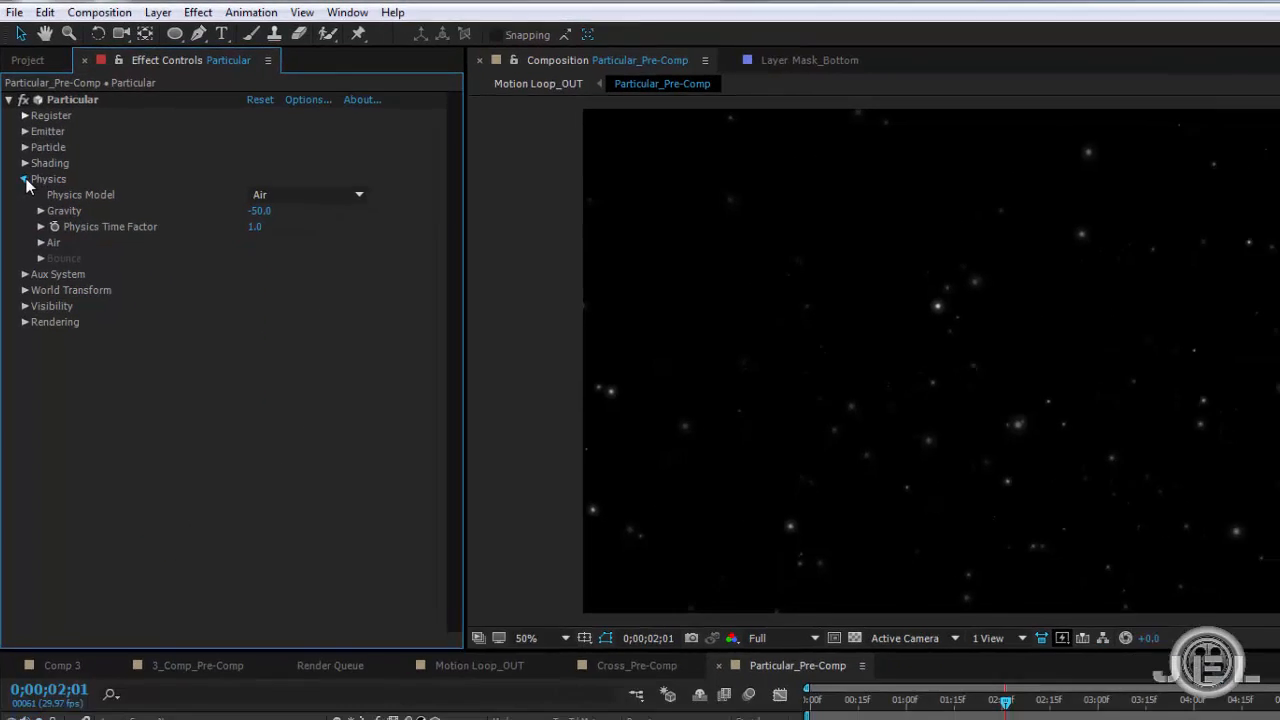
click(27, 189)
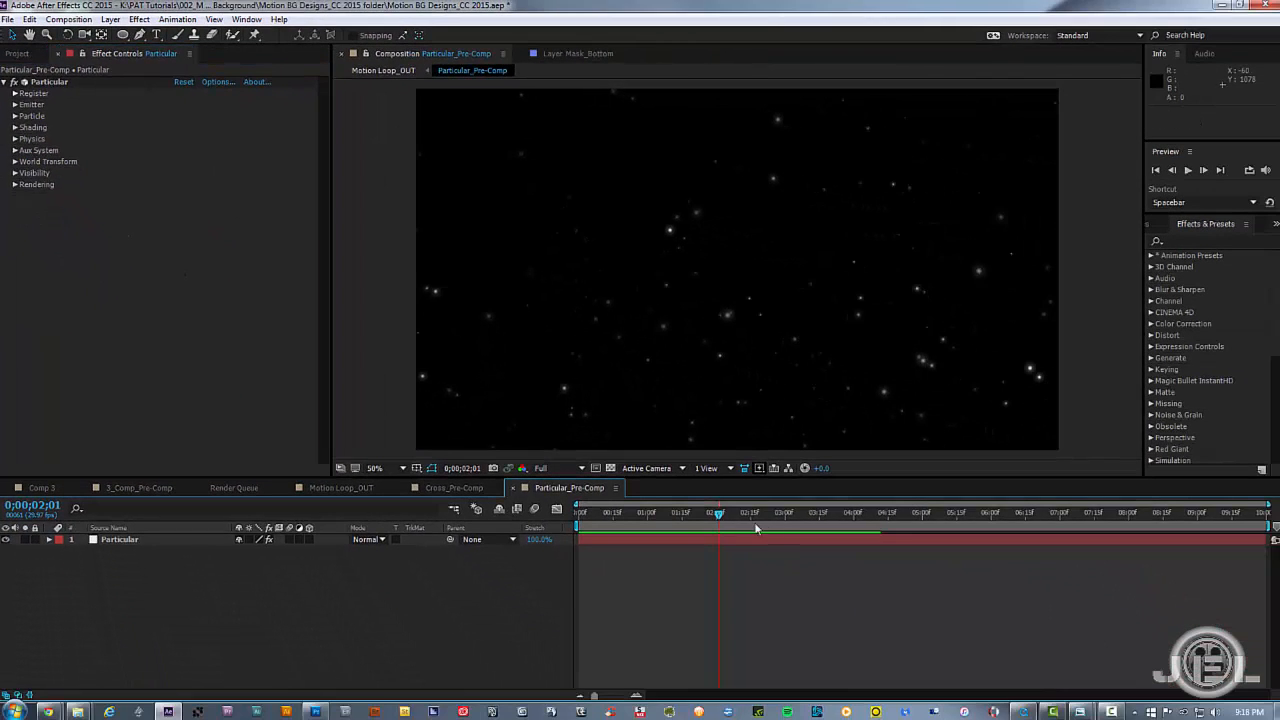
Step: Open the Motion Loop_OUT composition and check the particles over the grunge background up to 0;00;03;15
click(680, 519)
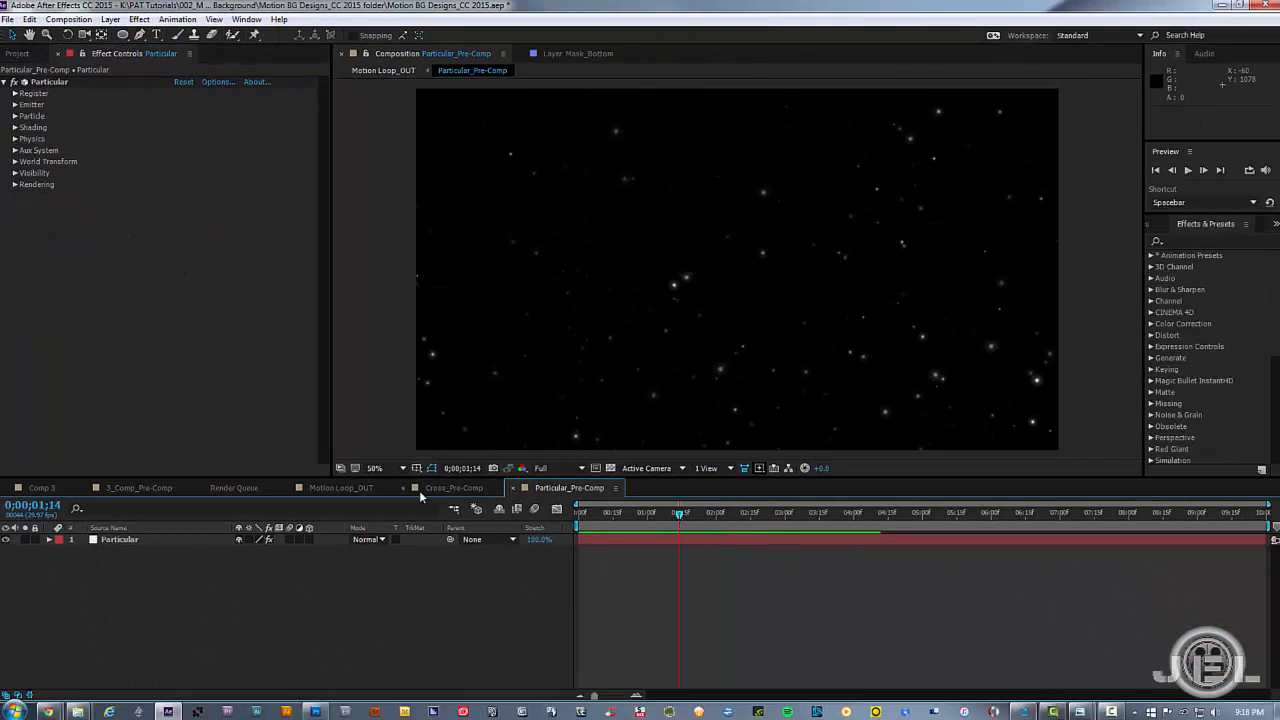
click(341, 488)
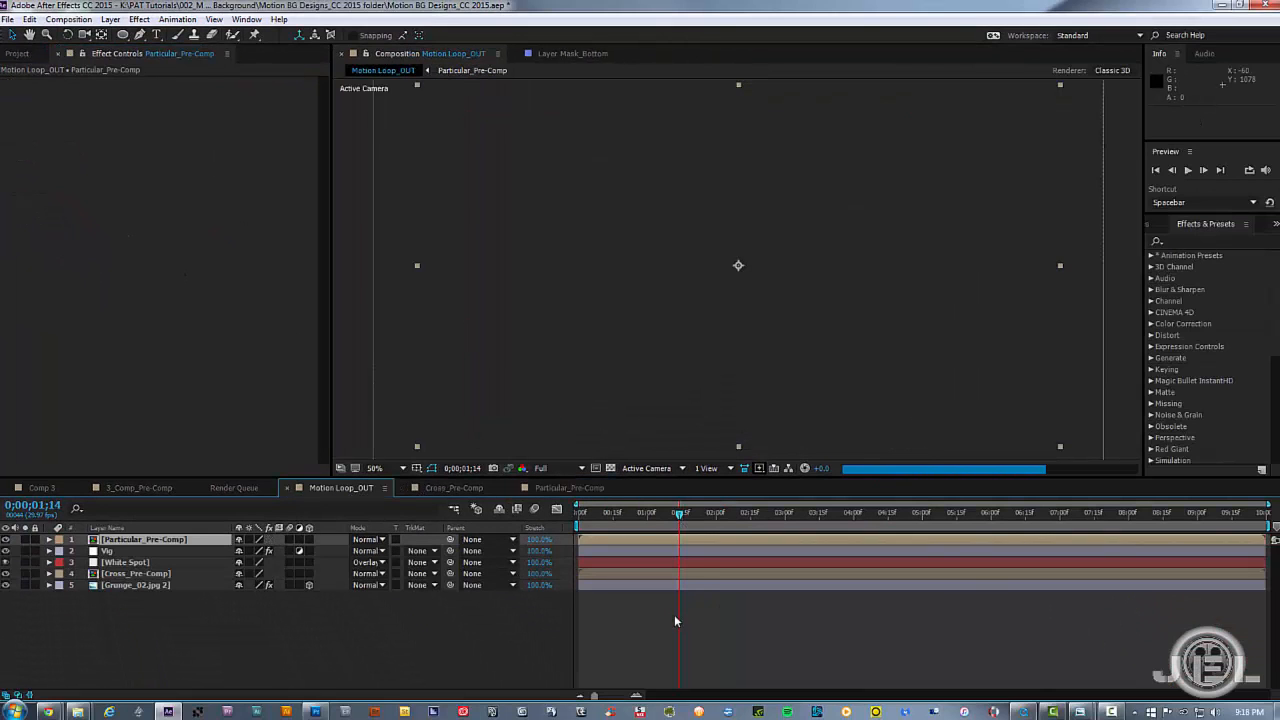
drag(652, 517, 820, 516)
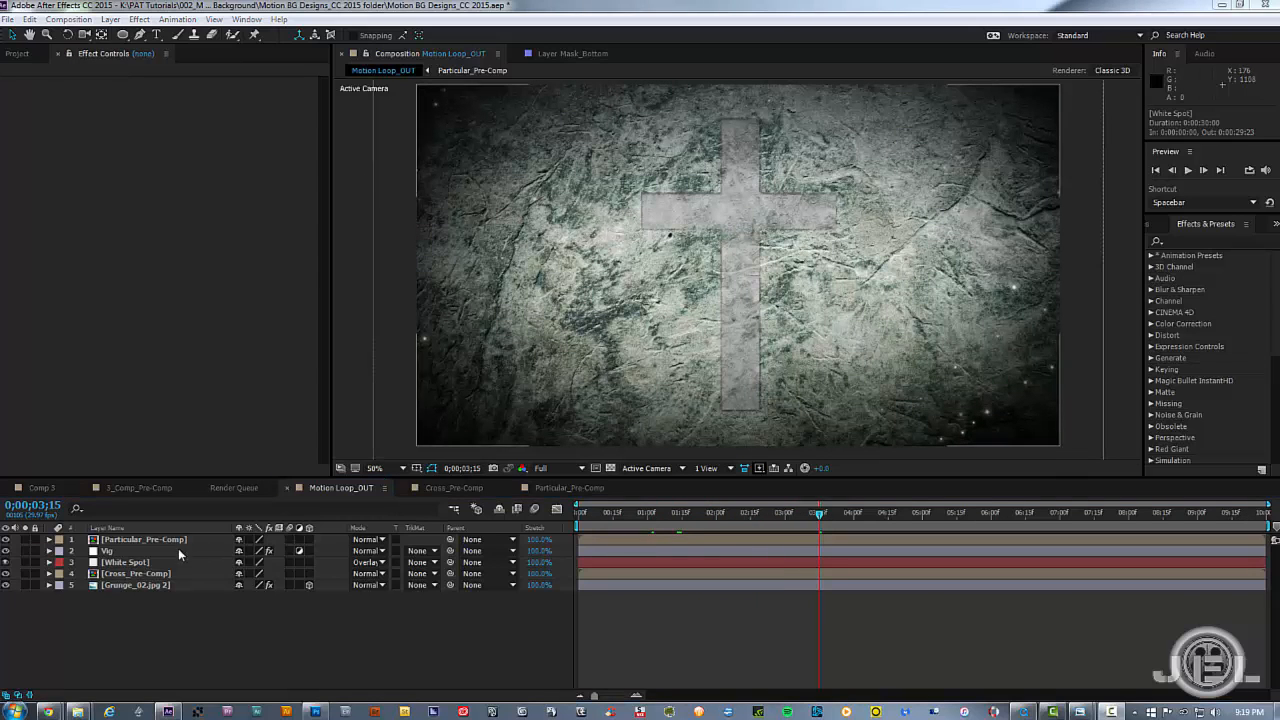
Step: Scale the White Spot layer's elliptical mask down to about 57% around its center
click(125, 562)
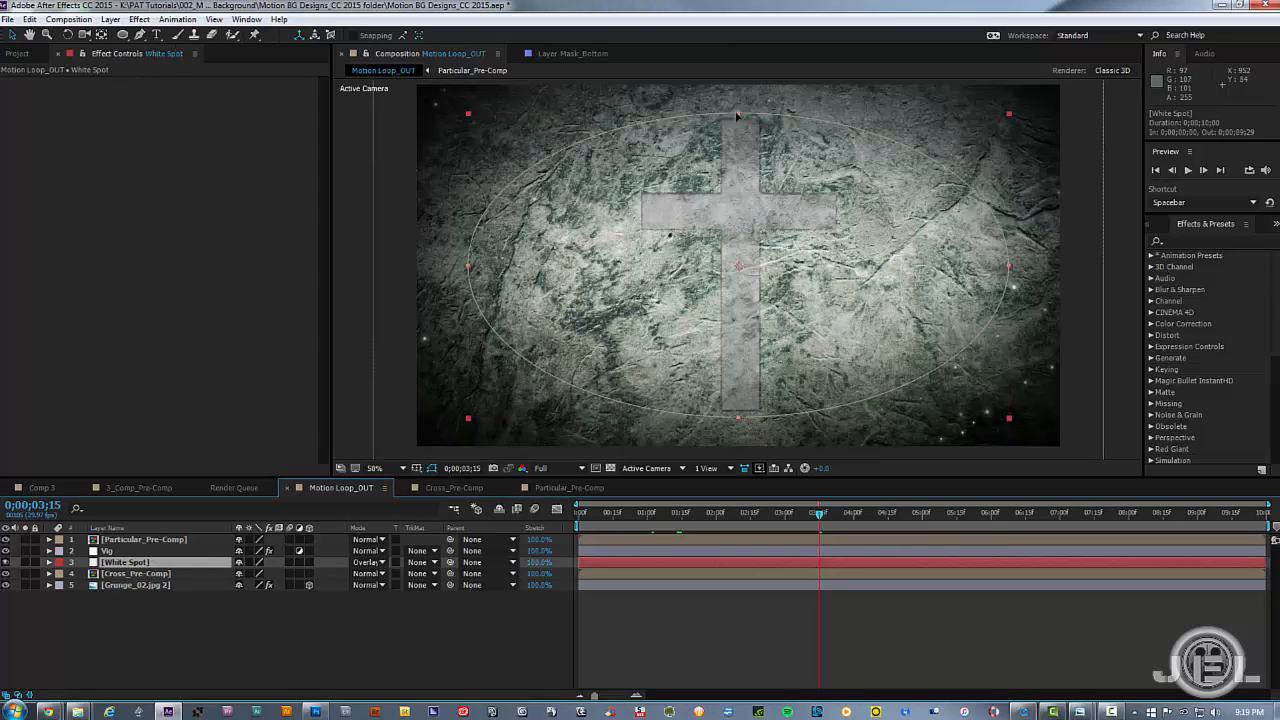
key(ctrl+t)
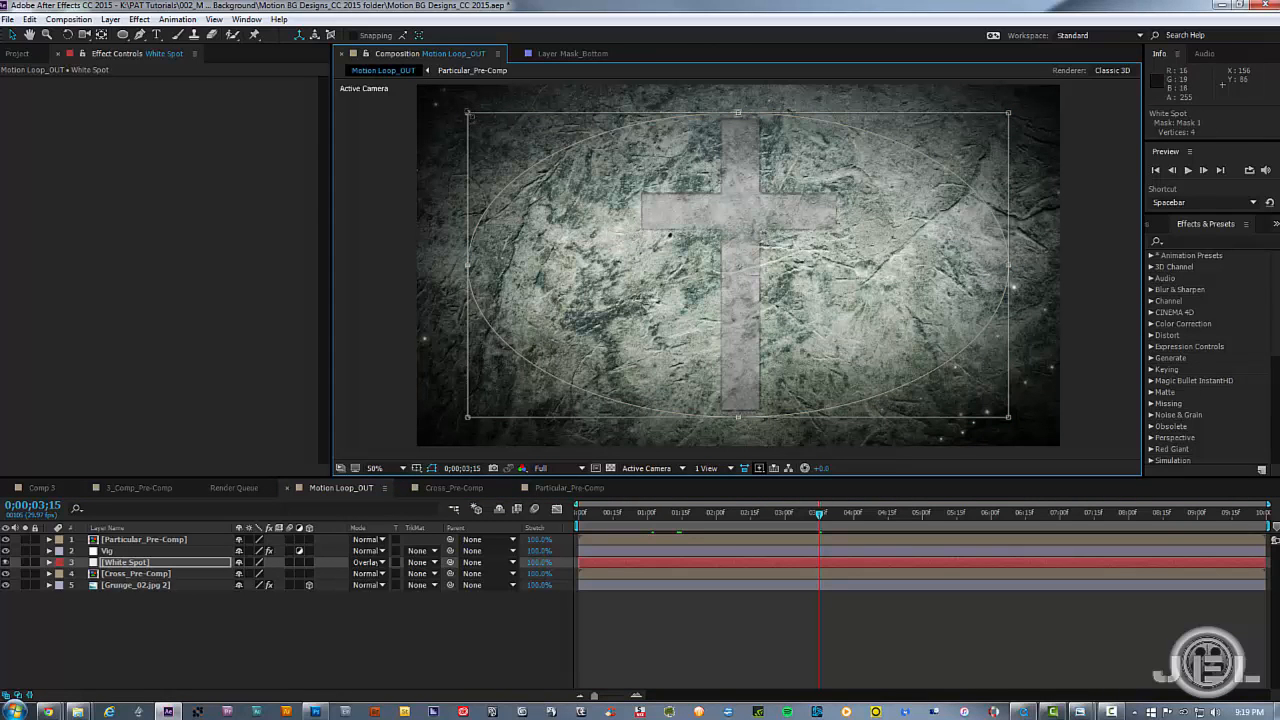
drag(484, 129, 583, 178)
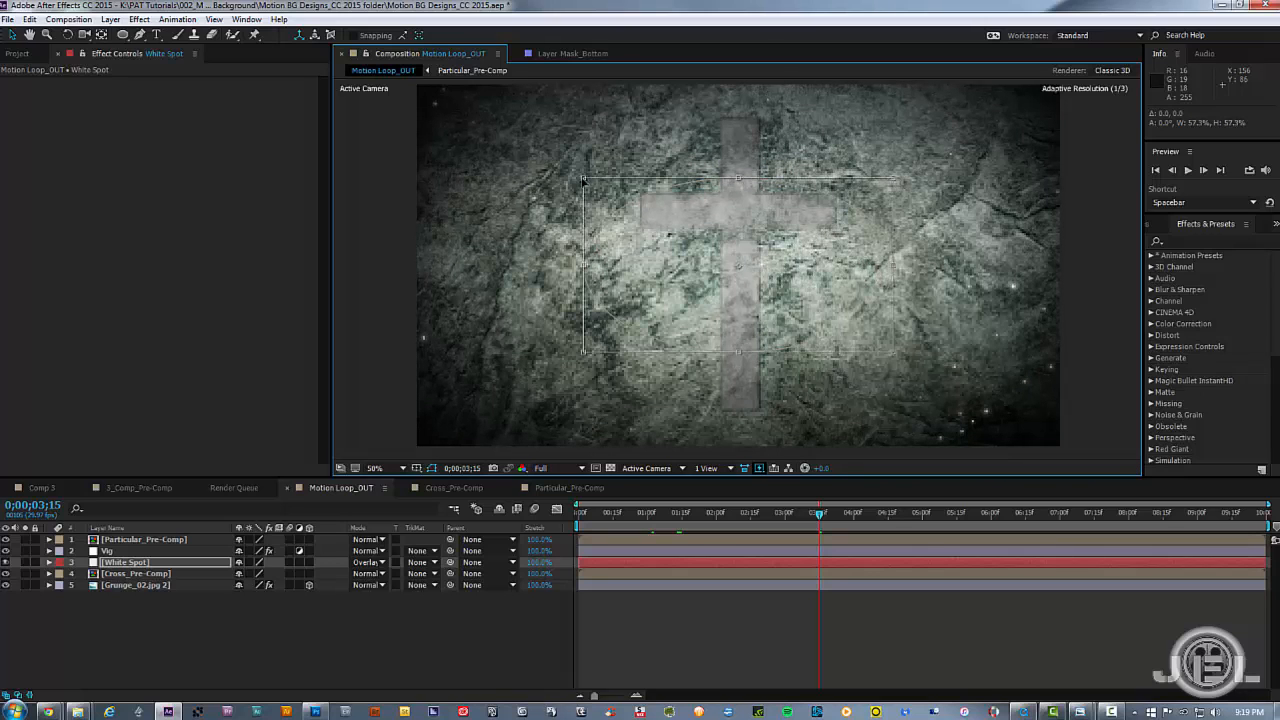
click(666, 620)
Step: Scrub through Motion Loop_OUT to review the particles together with the smaller white spot
drag(799, 523, 741, 537)
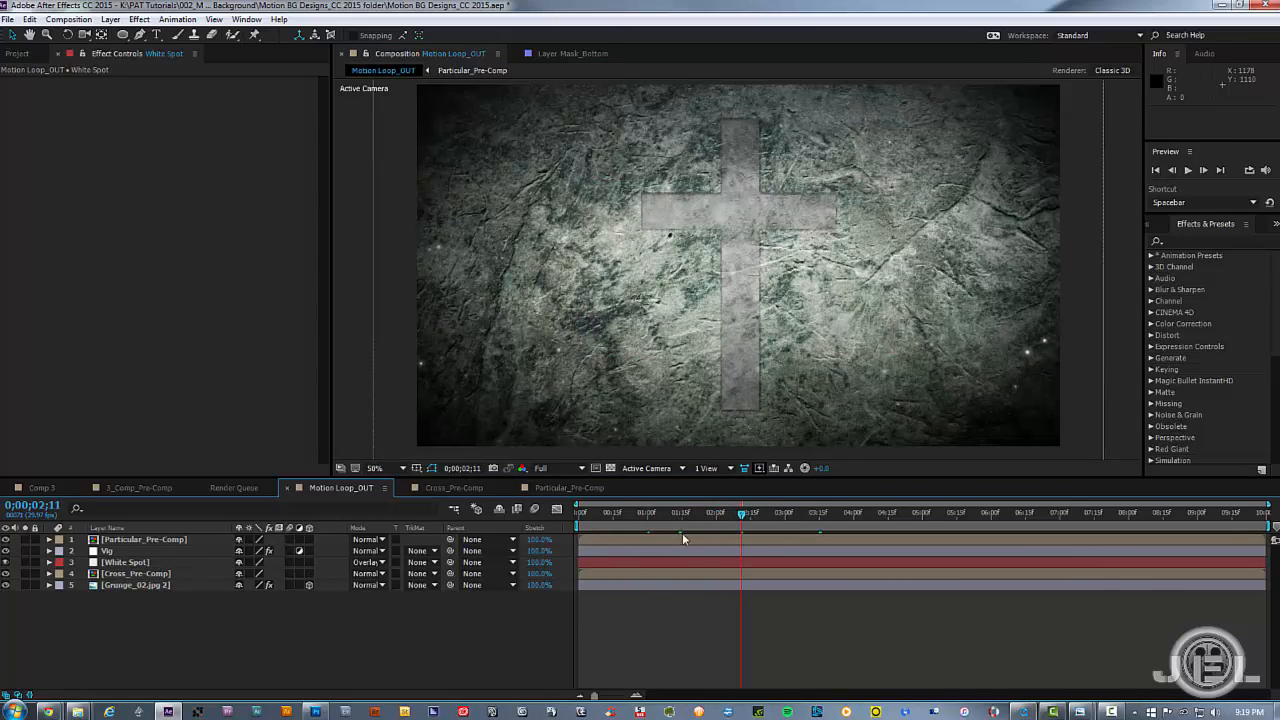
click(655, 539)
click(668, 633)
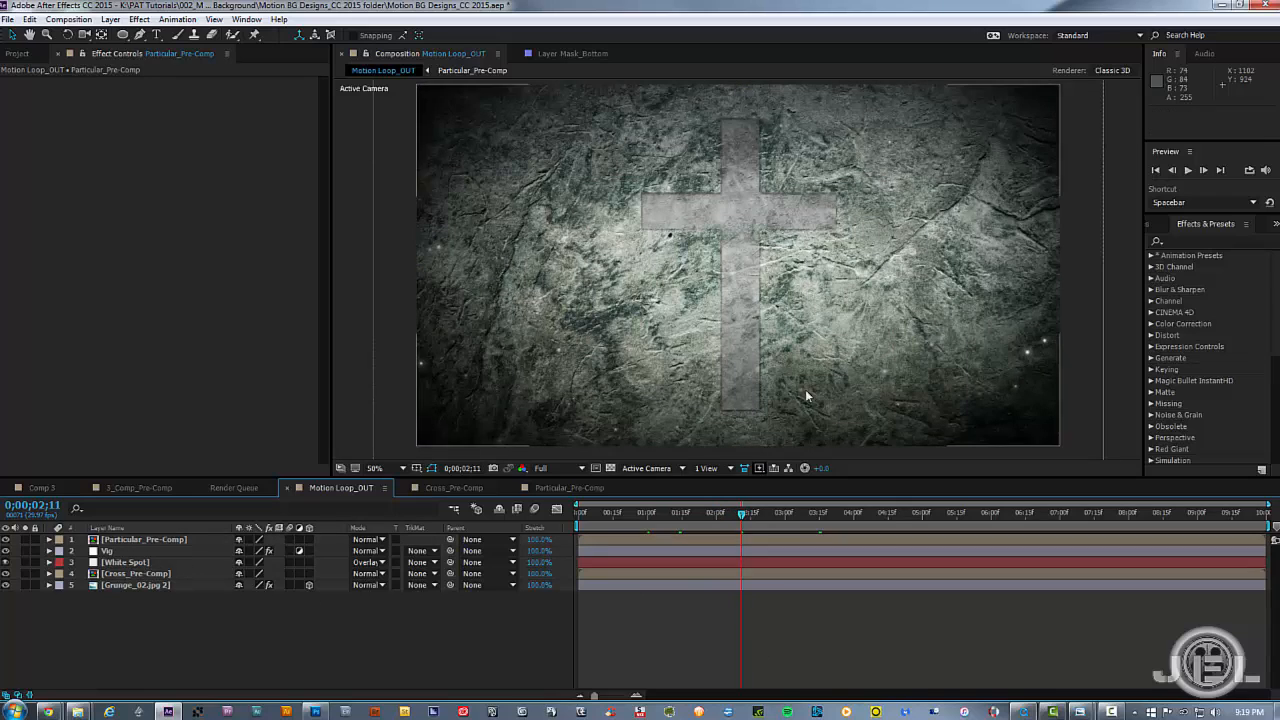
click(740, 542)
mouse_move(748, 516)
mouse_down()
mouse_move(669, 534)
mouse_move(756, 531)
mouse_up()
key(space)
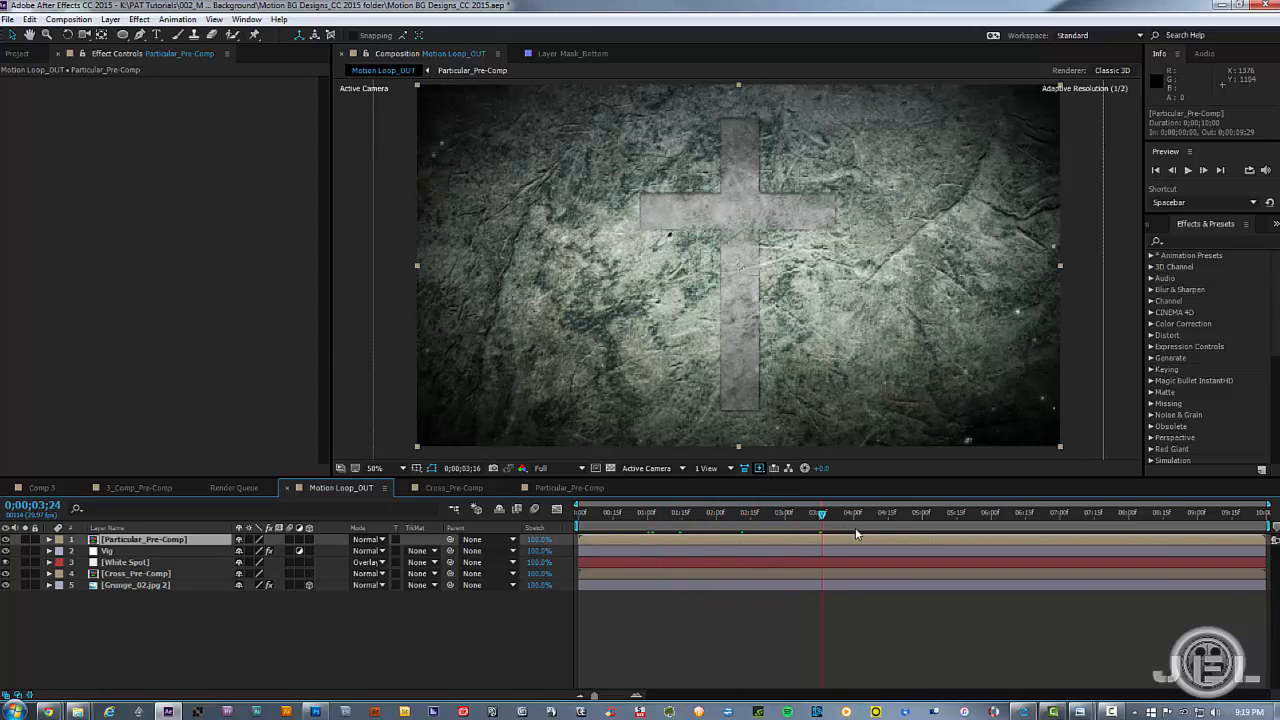
Step: Open Particular_Pre-Comp and compare the particles on its first and last frames for looping
click(555, 488)
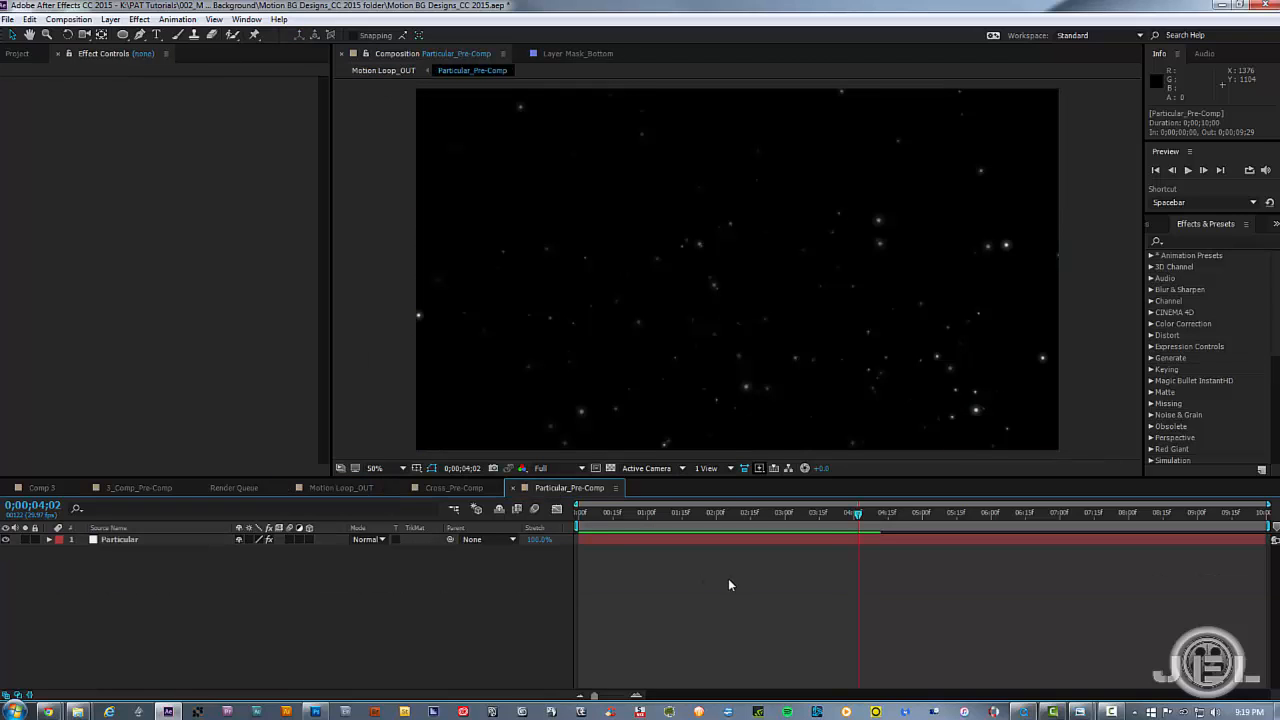
drag(820, 521, 1268, 540)
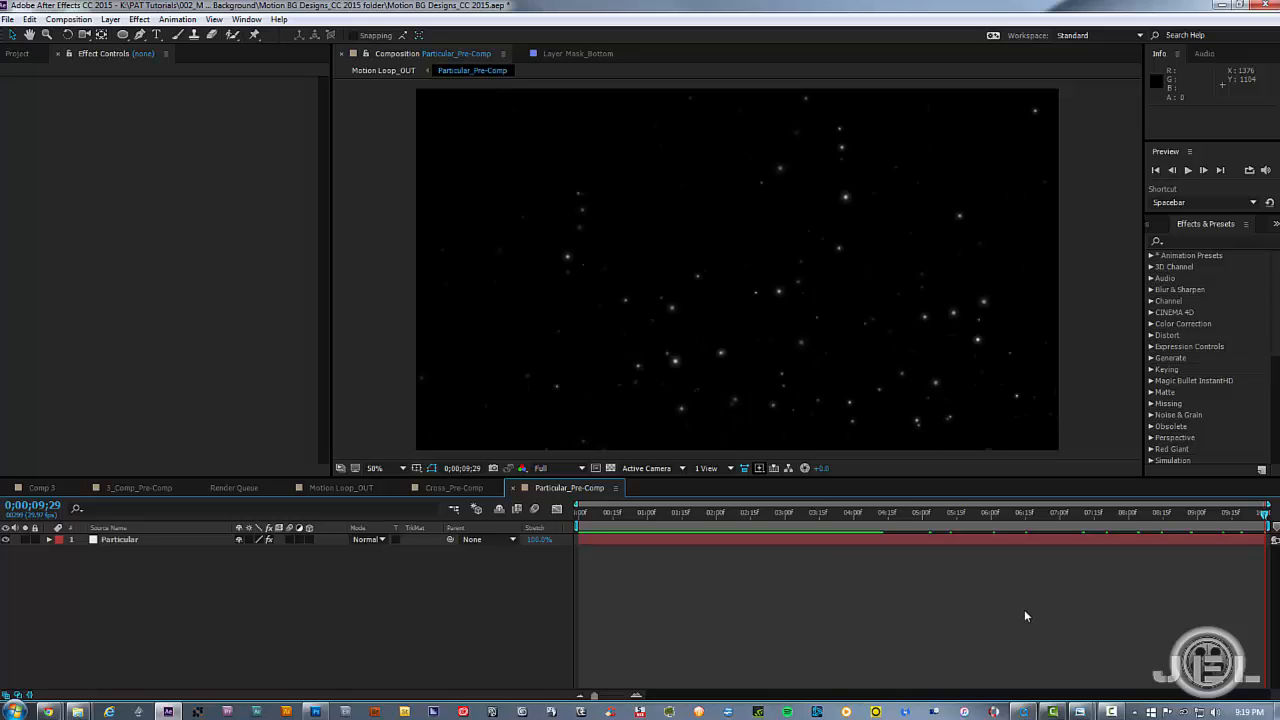
key(Home)
key(End)
key(Home)
Step: Duplicate the Particular layer and trim the upper copy so it starts at 0;00;05;00
click(147, 543)
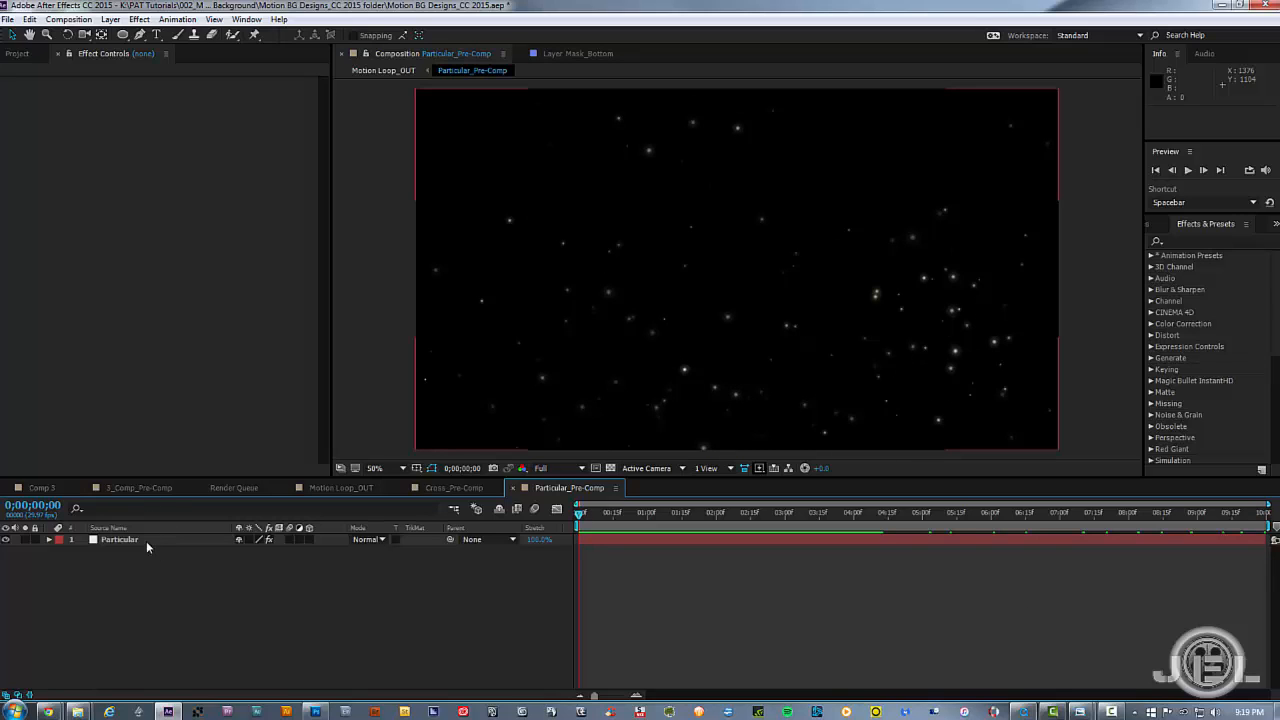
click(155, 540)
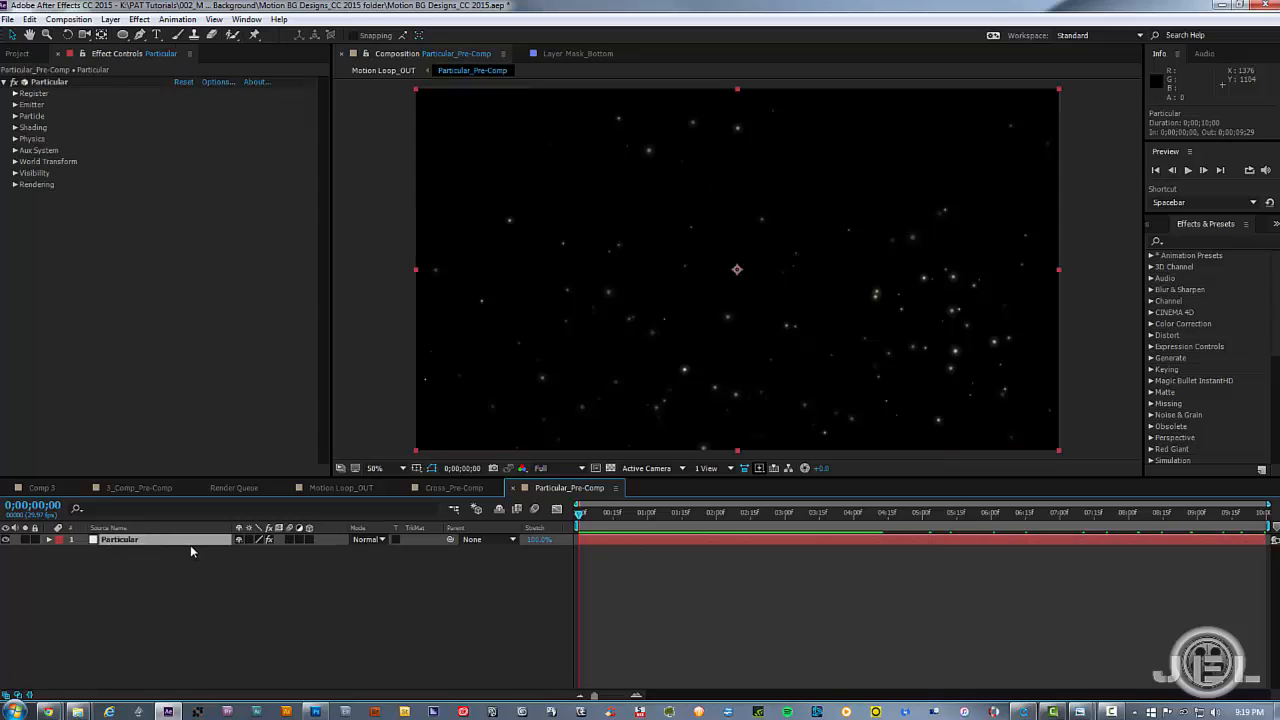
key(ctrl+d)
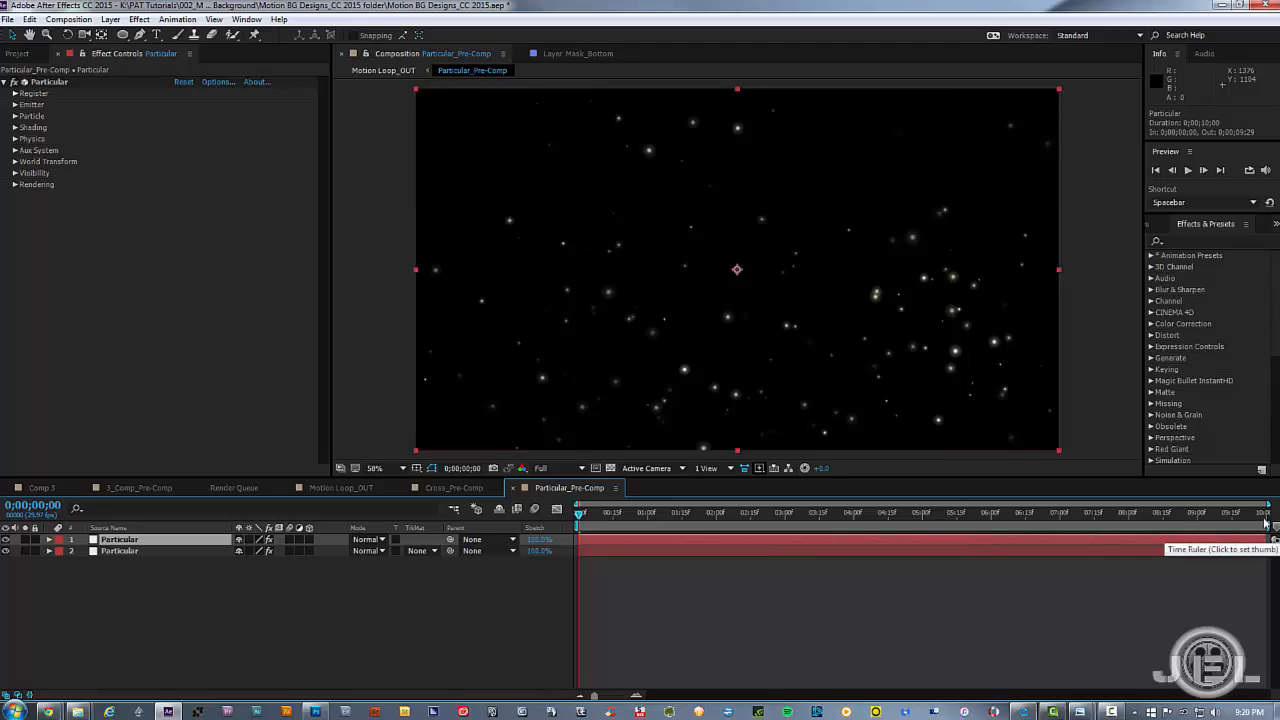
click(921, 518)
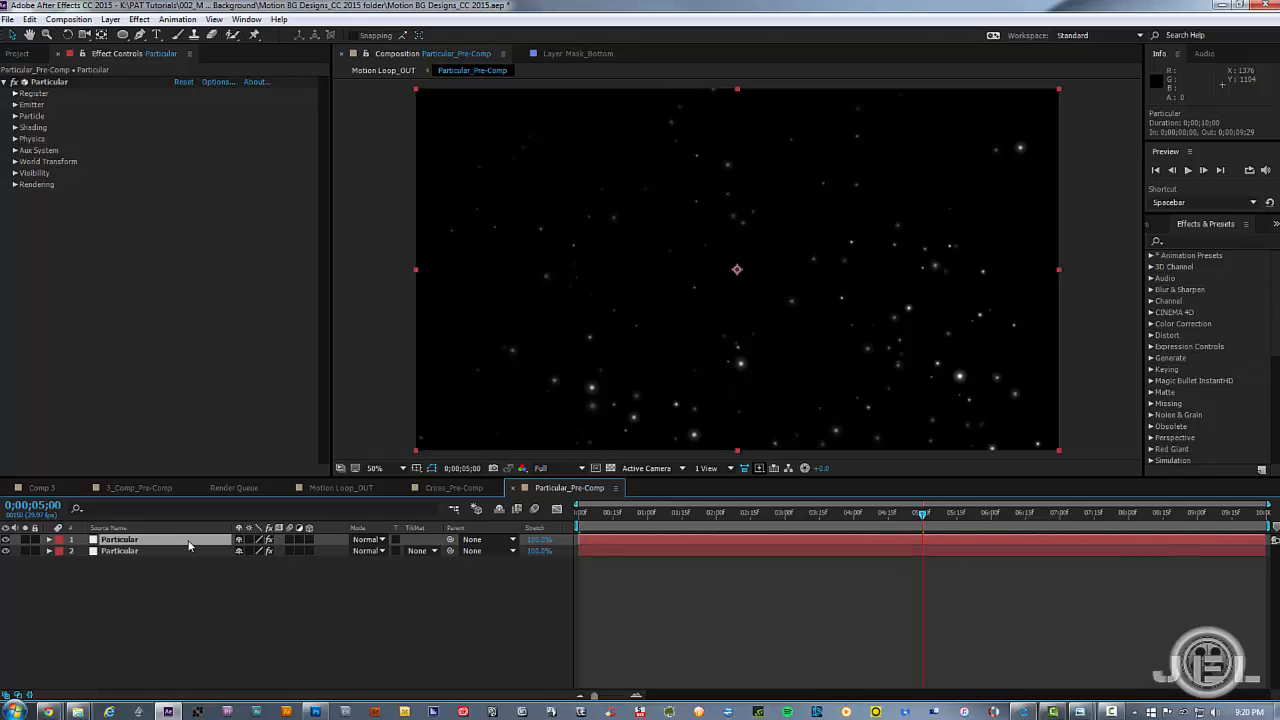
key(space)
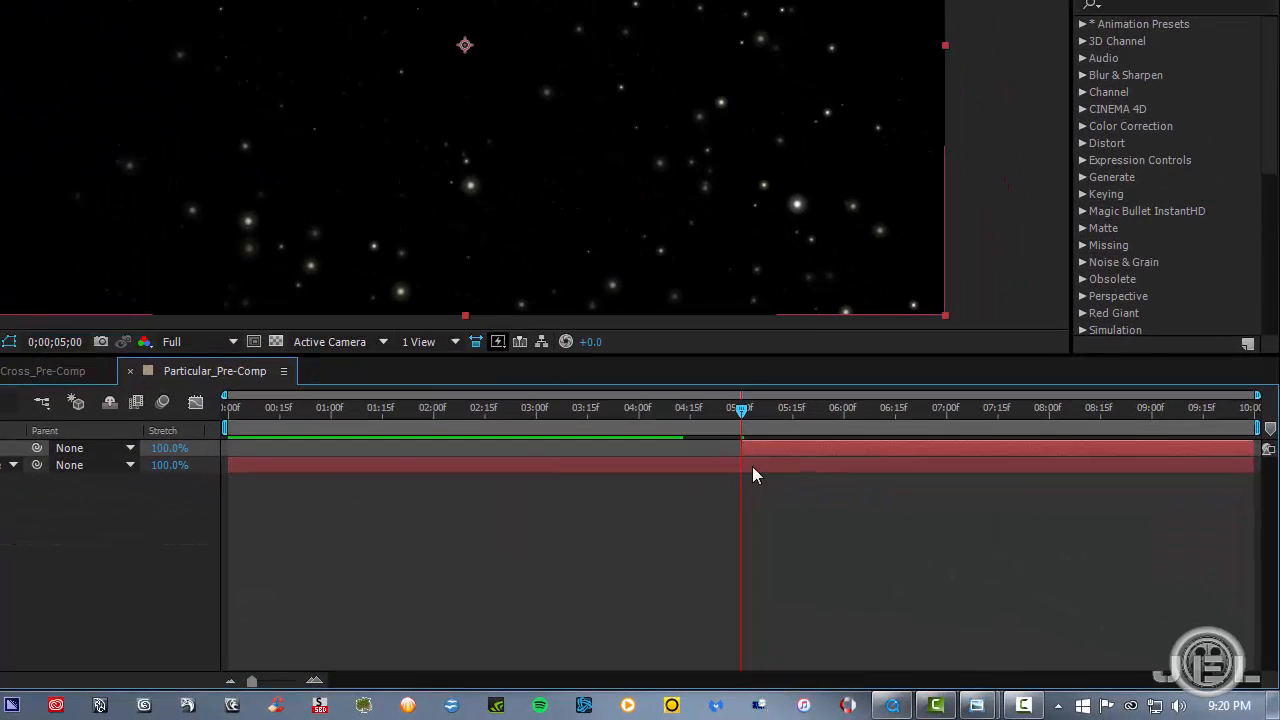
Step: Trim the lower Particular layer so that it ends at 0;00;05;00
click(509, 465)
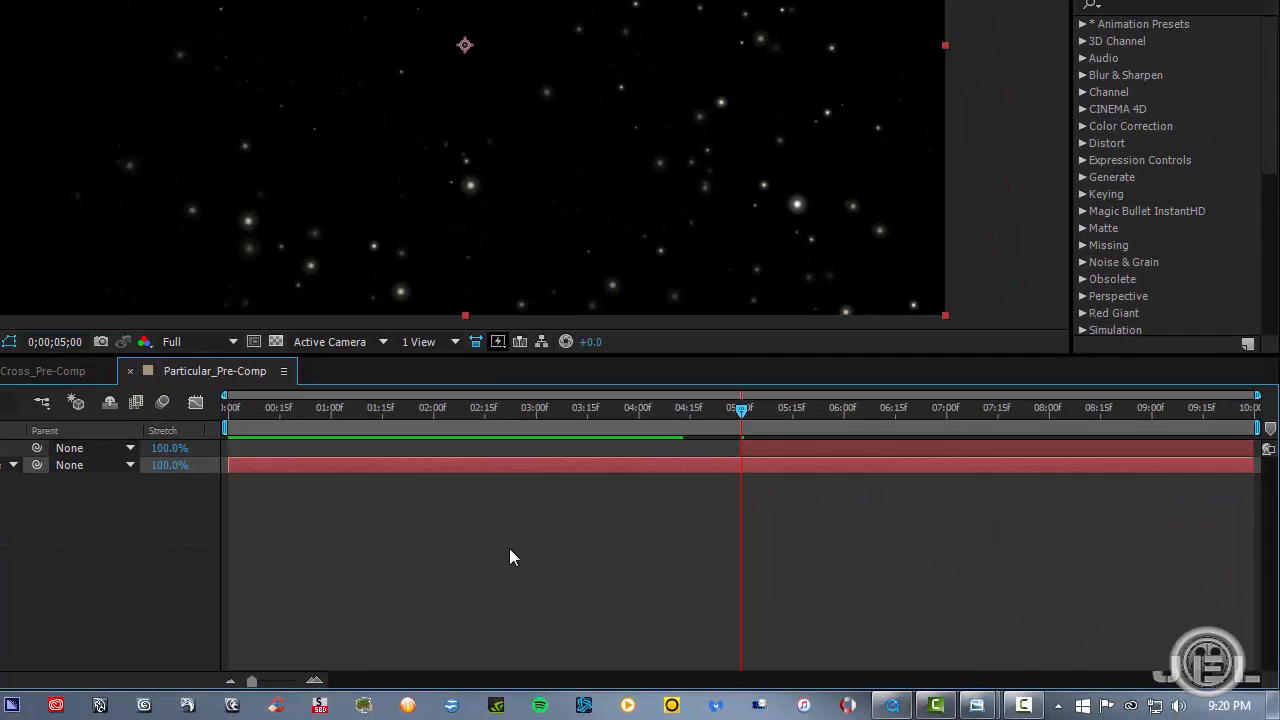
key(alt+])
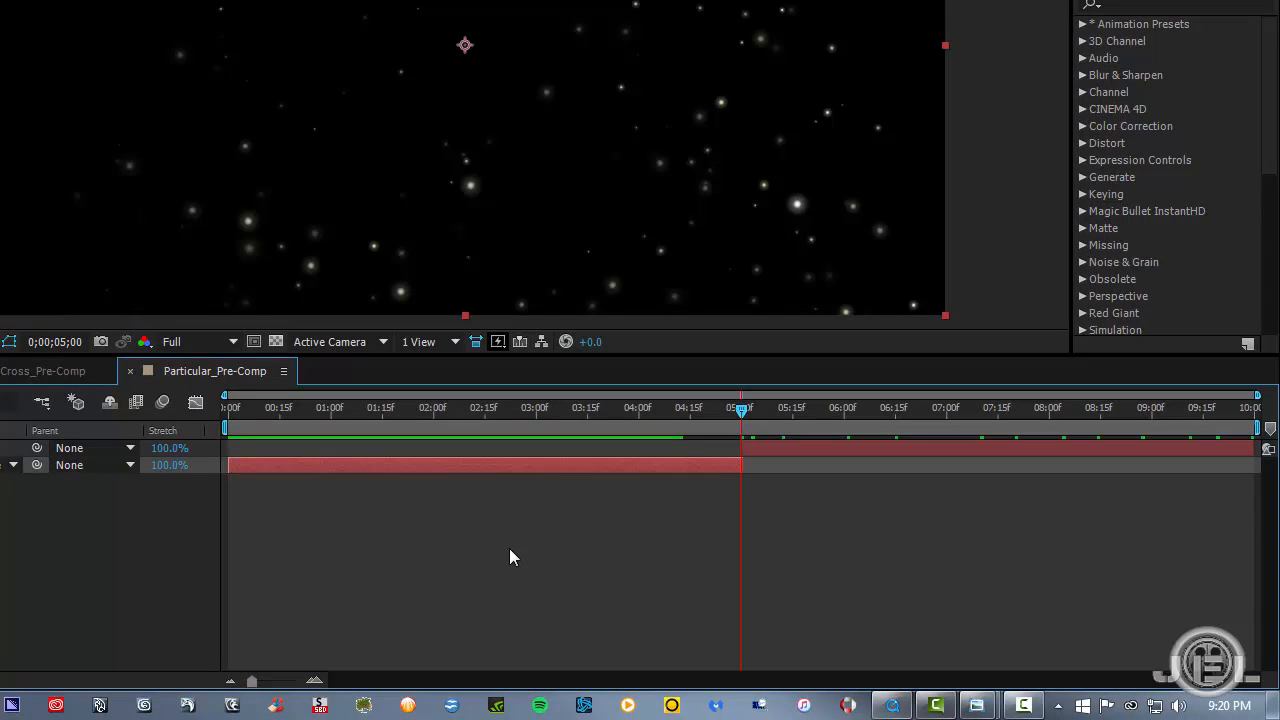
click(674, 540)
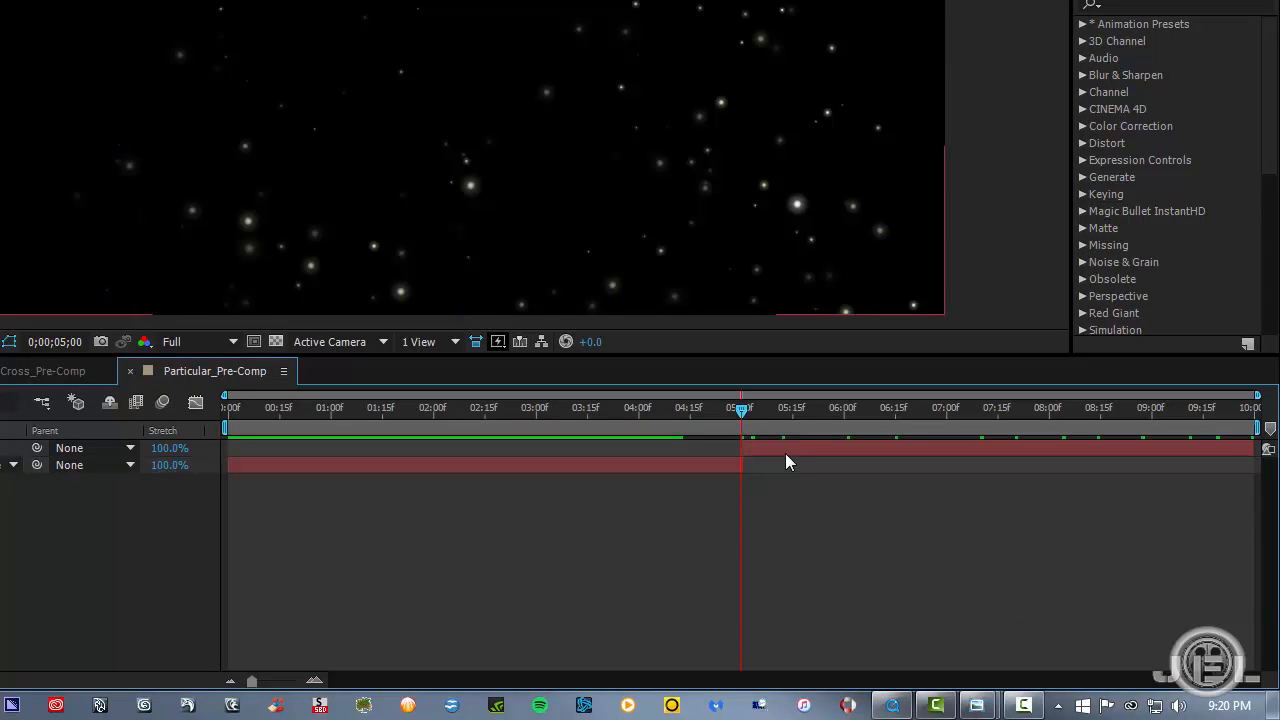
Step: Check the frames around the cut and shorten the lower Particular layer's end by one frame to meet the upper copy's start
key(Page_Up)
click(741, 415)
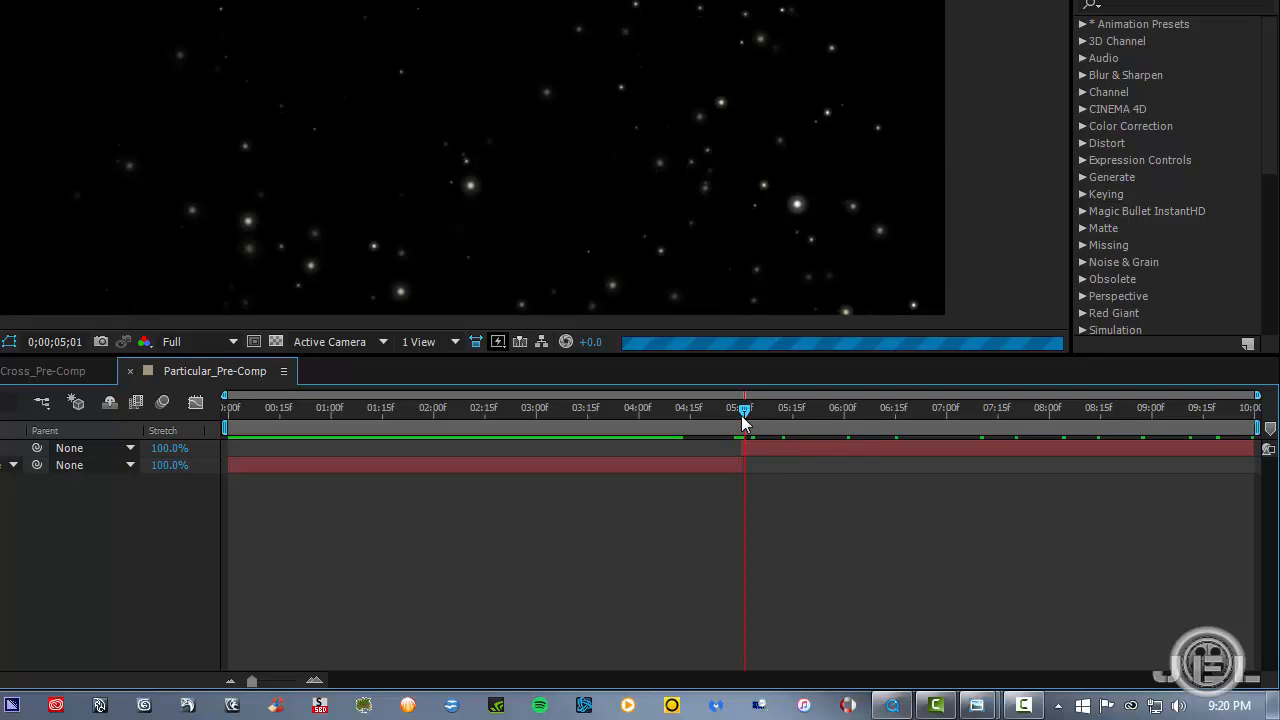
key(Page_Up)
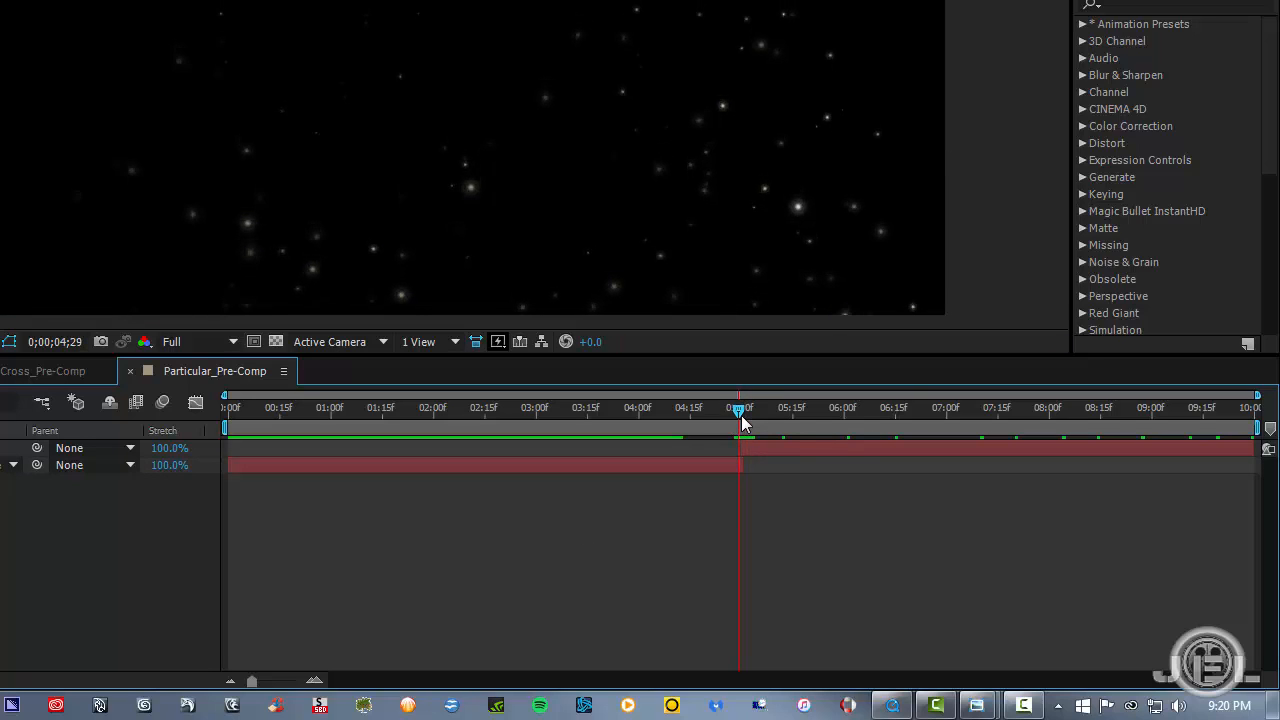
key(Page_Up)
key(Page_Up)
click(741, 418)
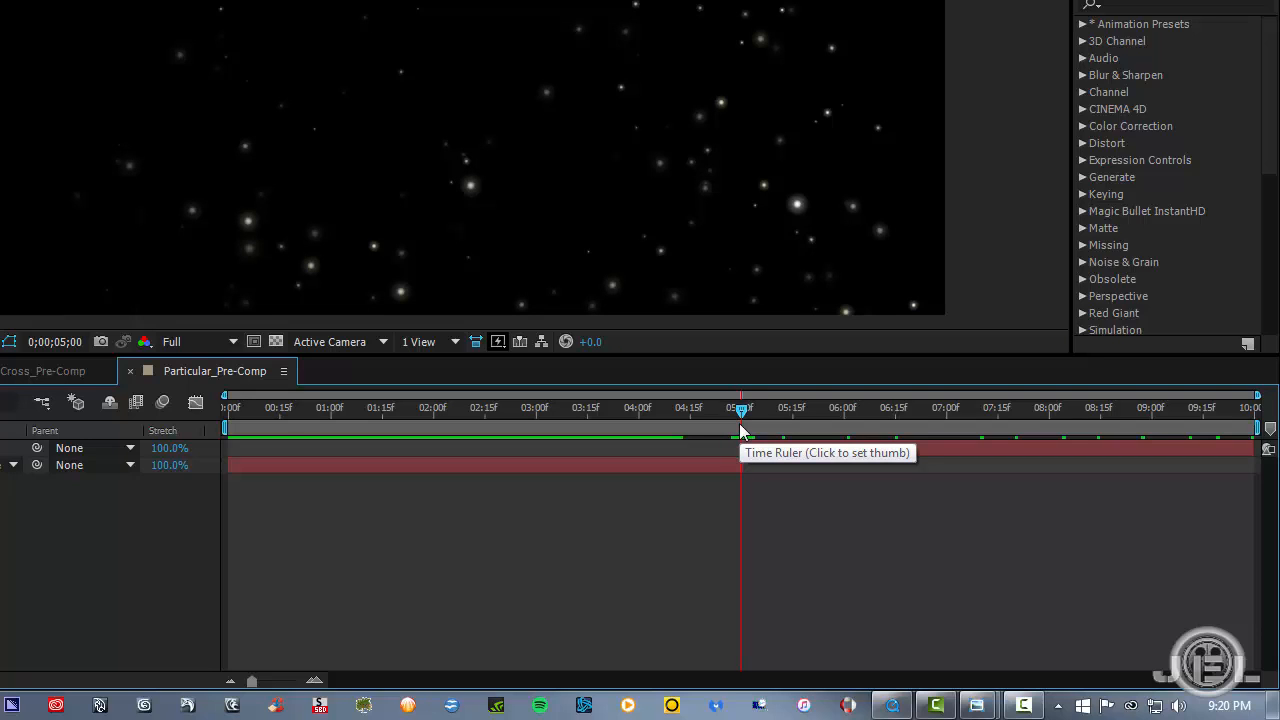
key(equal)
key(equal)
key(equal)
key(equal)
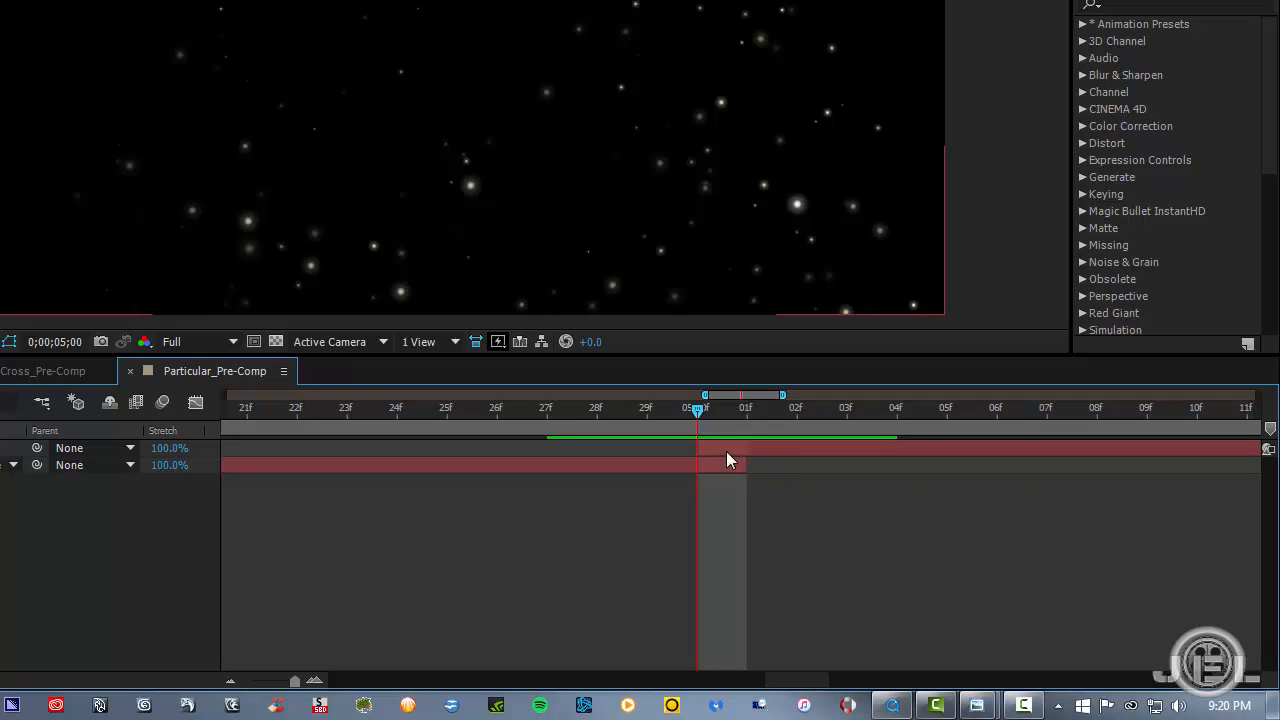
drag(753, 465, 697, 465)
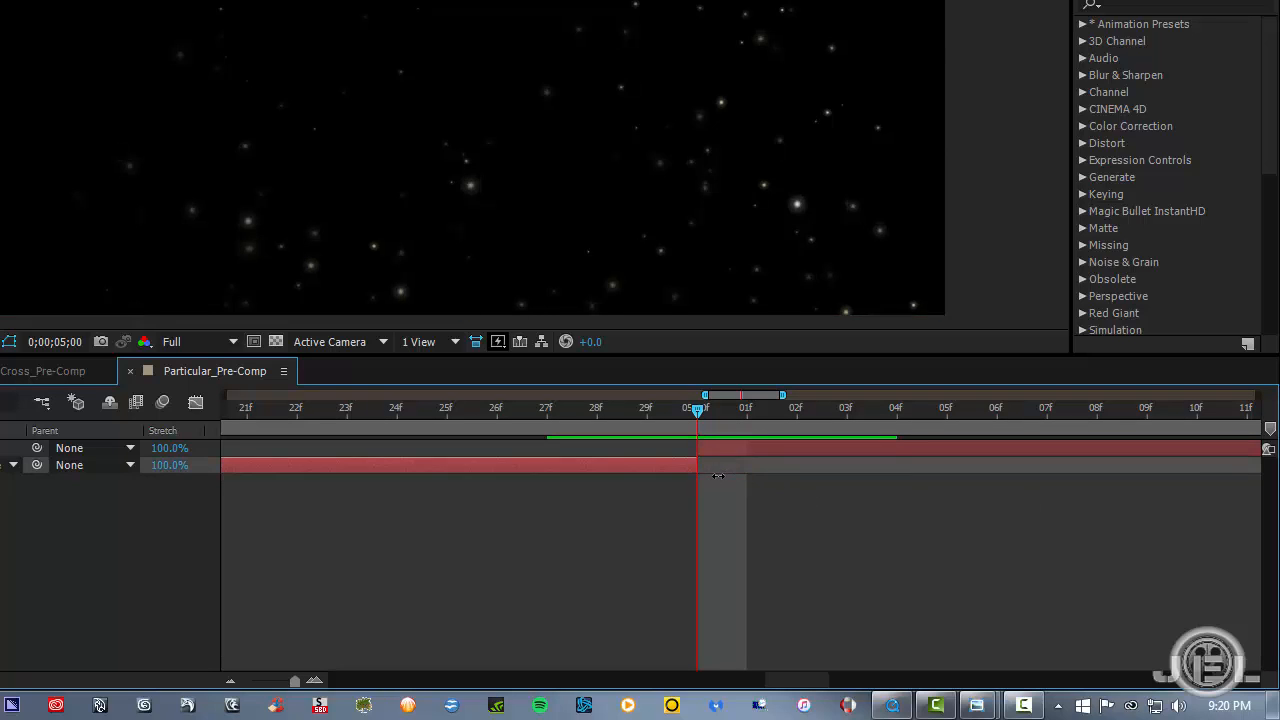
Step: Step frame by frame back and forth between 0;00;04;25 and 0;00;05;05 to examine the particles across the cut
key(Page_Up)
key(Page_Up)
key(Page_Up)
key(Page_Up)
key(Page_Up)
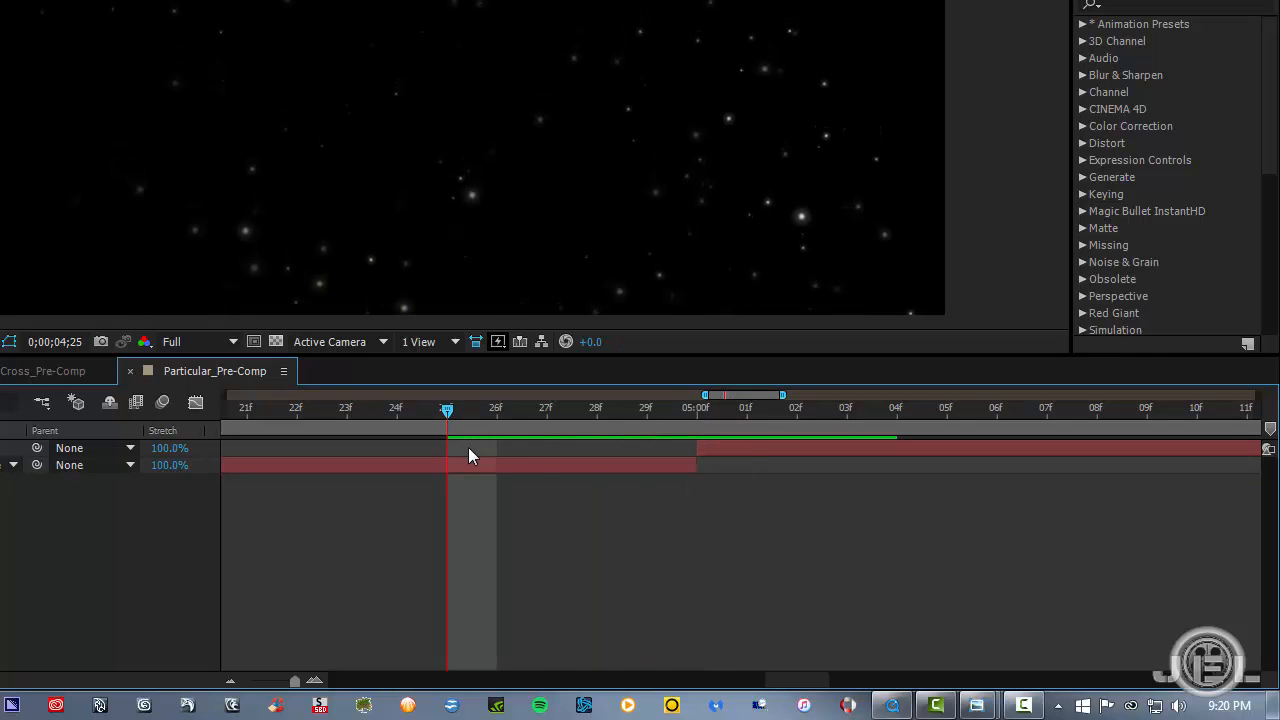
key(Page_Down)
key(Page_Down)
key(Page_Down)
key(Page_Down)
key(Page_Down)
key(Page_Down)
key(Page_Down)
key(Page_Down)
key(Page_Down)
key(Page_Down)
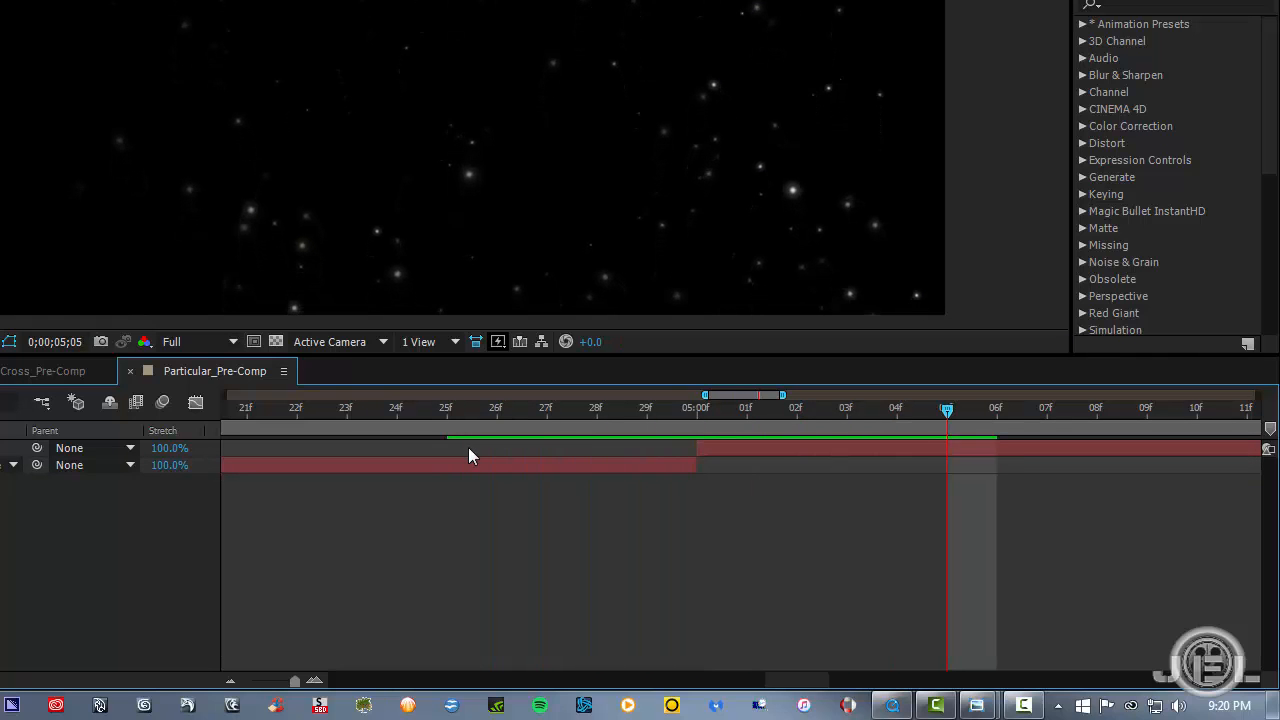
key(Page_Up)
key(Page_Up)
key(Page_Up)
key(Page_Up)
key(Page_Up)
key(Page_Up)
key(Page_Up)
key(Page_Up)
key(Page_Down)
key(Page_Down)
key(Page_Down)
key(Page_Down)
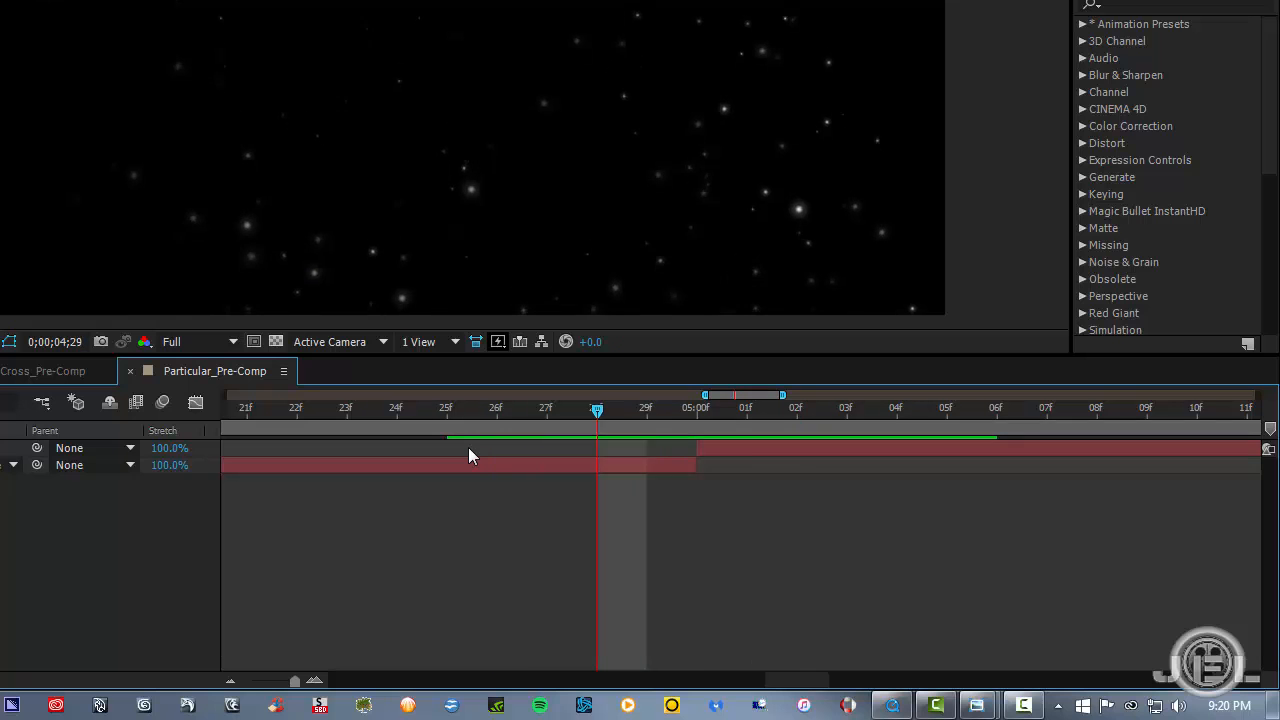
Step: Swap the two Particular halves in time, starting the upper layer at 0;00;00;00 and the lower layer at 0;00;05;00
key(minus)
key(minus)
key(minus)
key(minus)
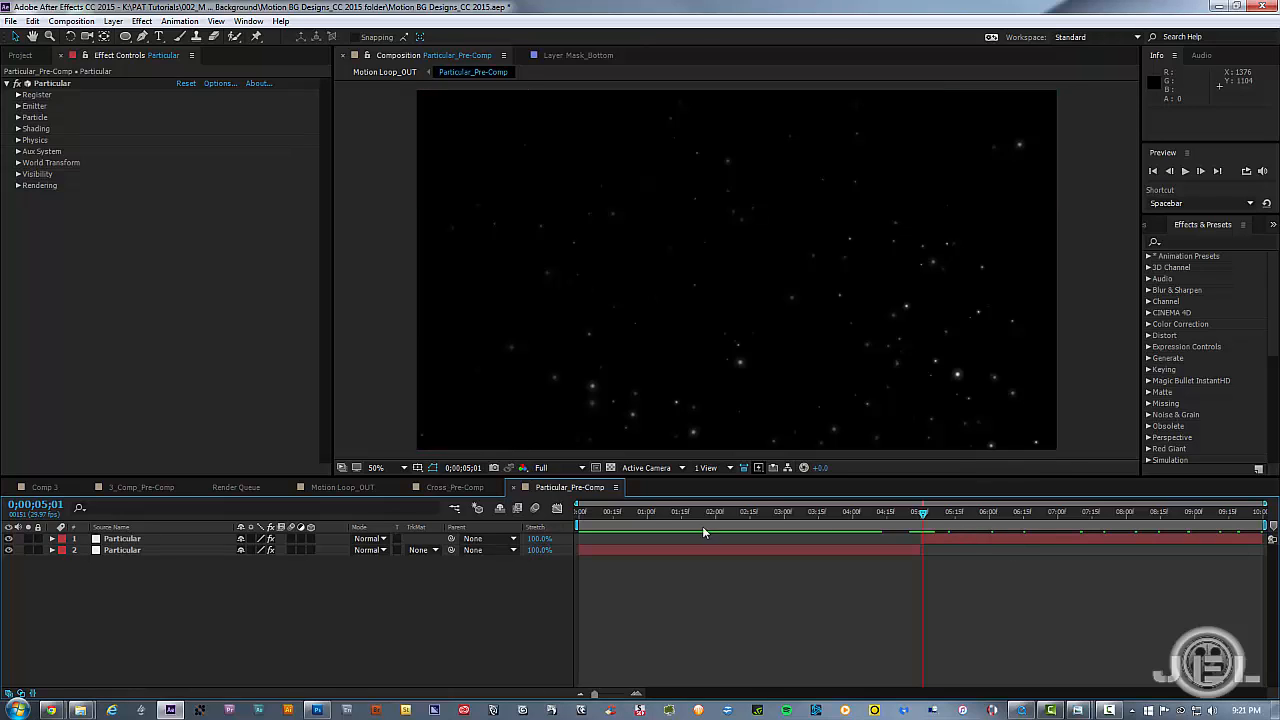
drag(988, 537, 937, 555)
click(948, 568)
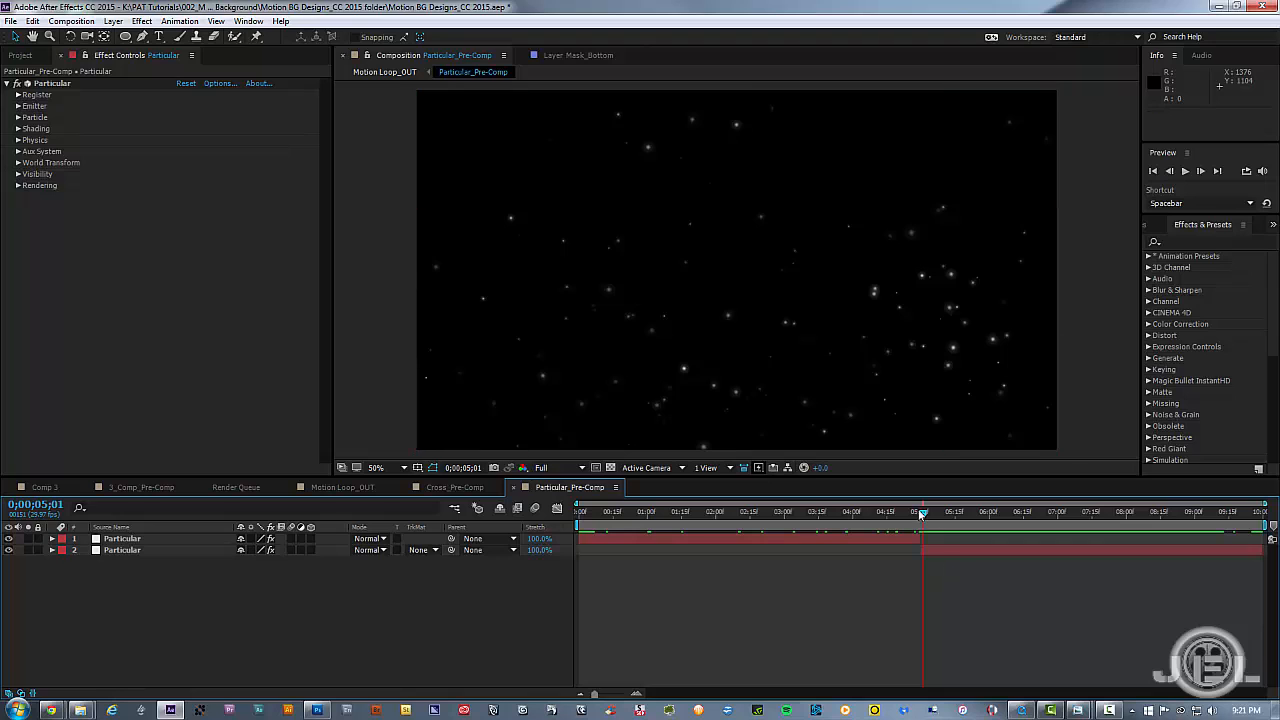
Step: Compare the particles on the first and last frames of Particular_Pre-Comp with the halves swapped
drag(897, 518, 582, 528)
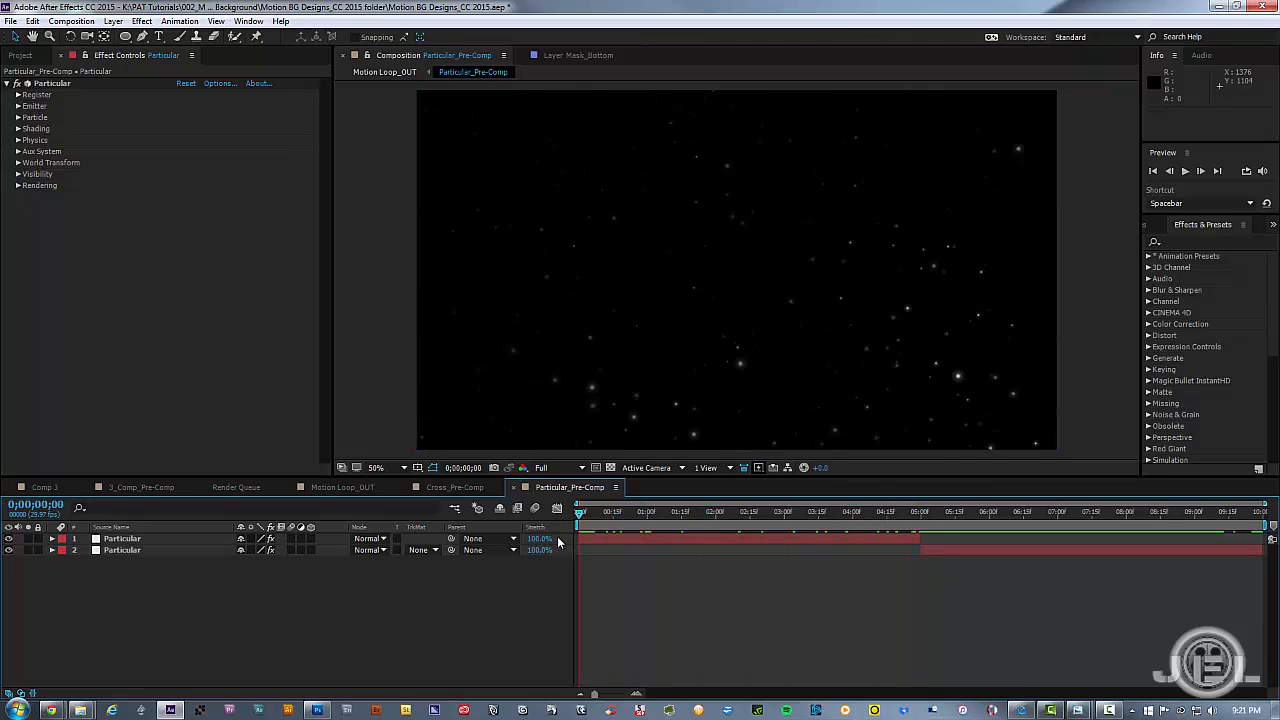
key(End)
key(Home)
key(End)
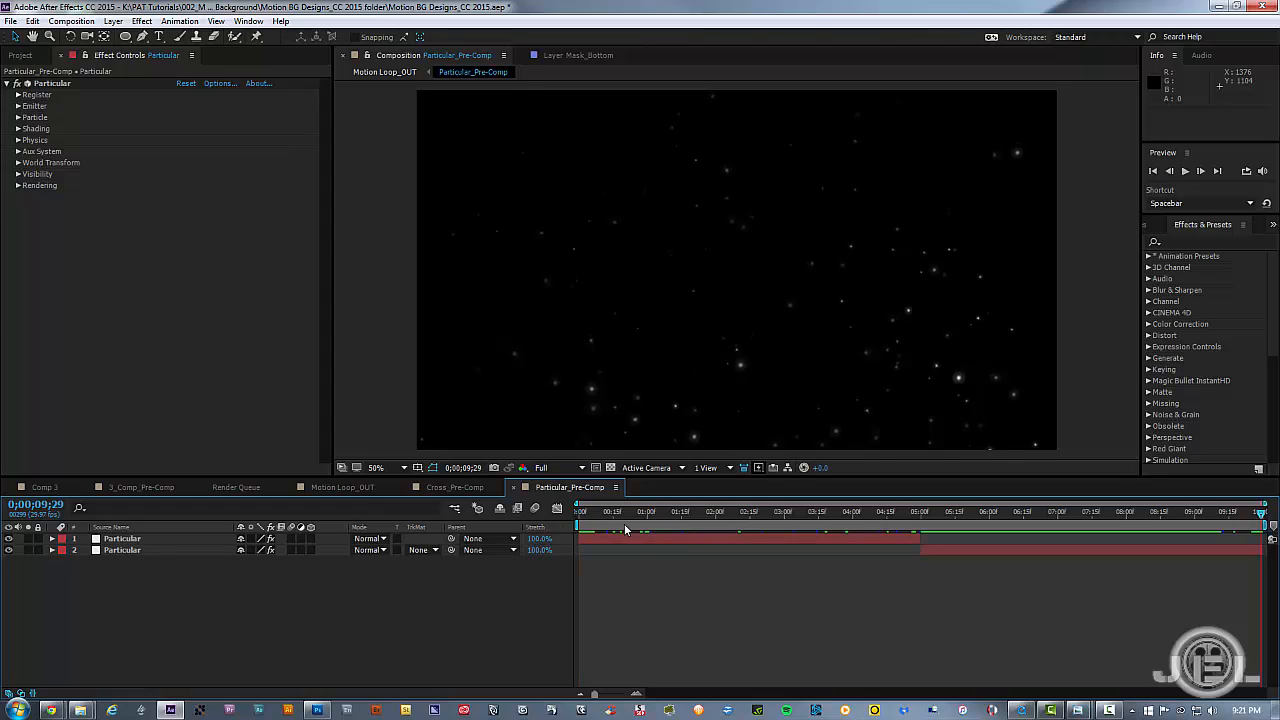
key(Home)
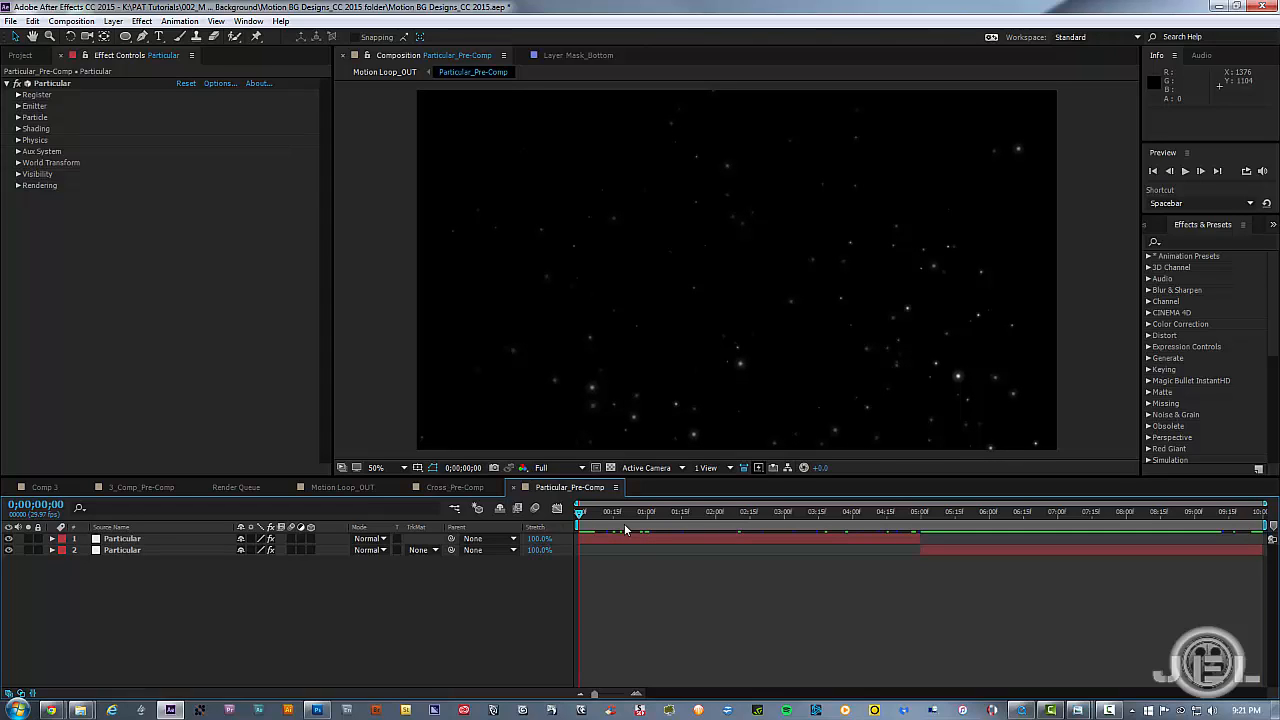
Step: Overlap the two Particular layers by extending the upper one's end to 0;00;05;04 and the lower one's start to 0;00;04;25
mouse_move(911, 517)
mouse_down()
mouse_move(928, 520)
mouse_move(912, 540)
mouse_up()
click(912, 540)
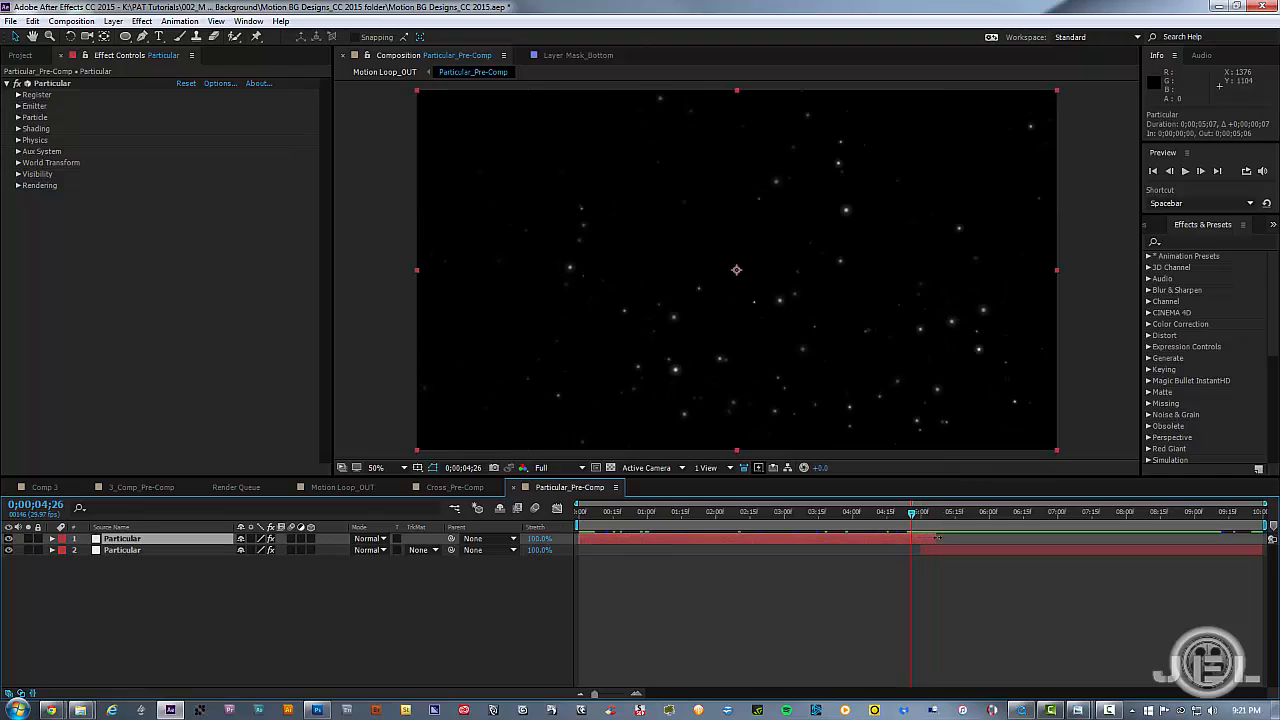
mouse_move(920, 549)
mouse_down()
mouse_move(944, 537)
mouse_move(932, 540)
mouse_up()
drag(916, 550, 910, 550)
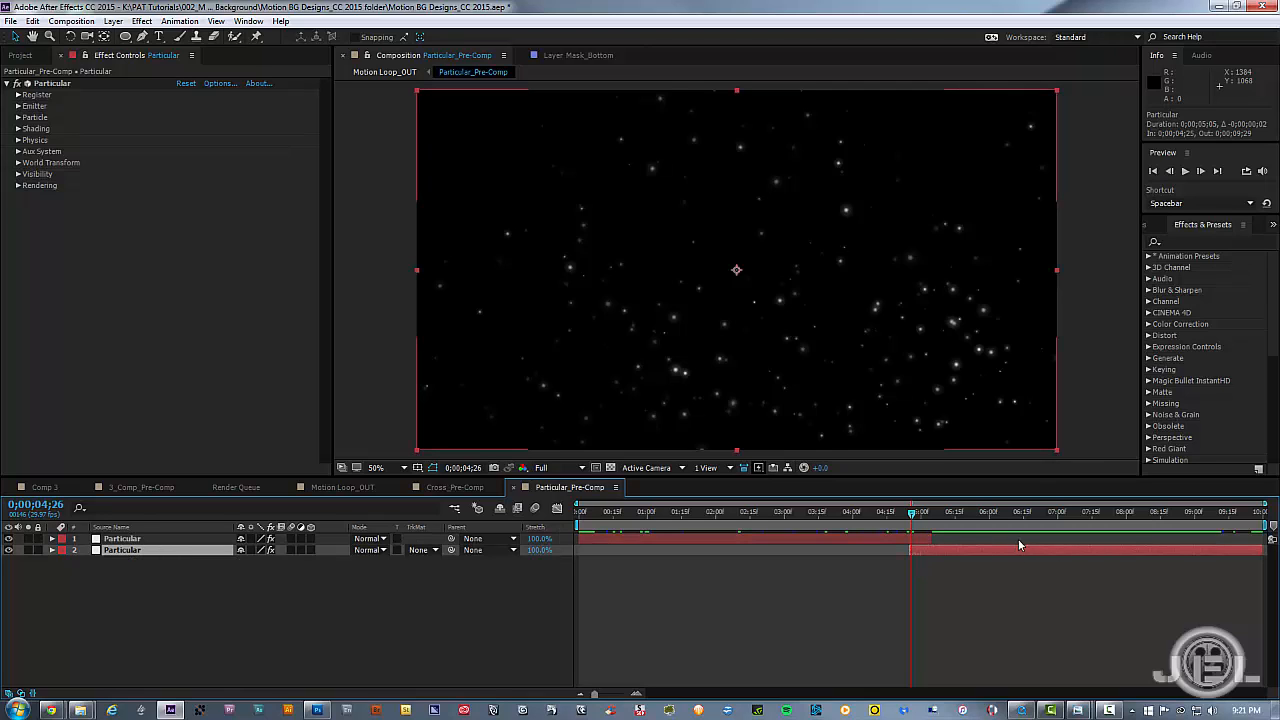
Step: Reveal Opacity on both Particular layers and set a 100% keyframe on the upper layer at 0;00;04;25
key(equal)
key(equal)
key(equal)
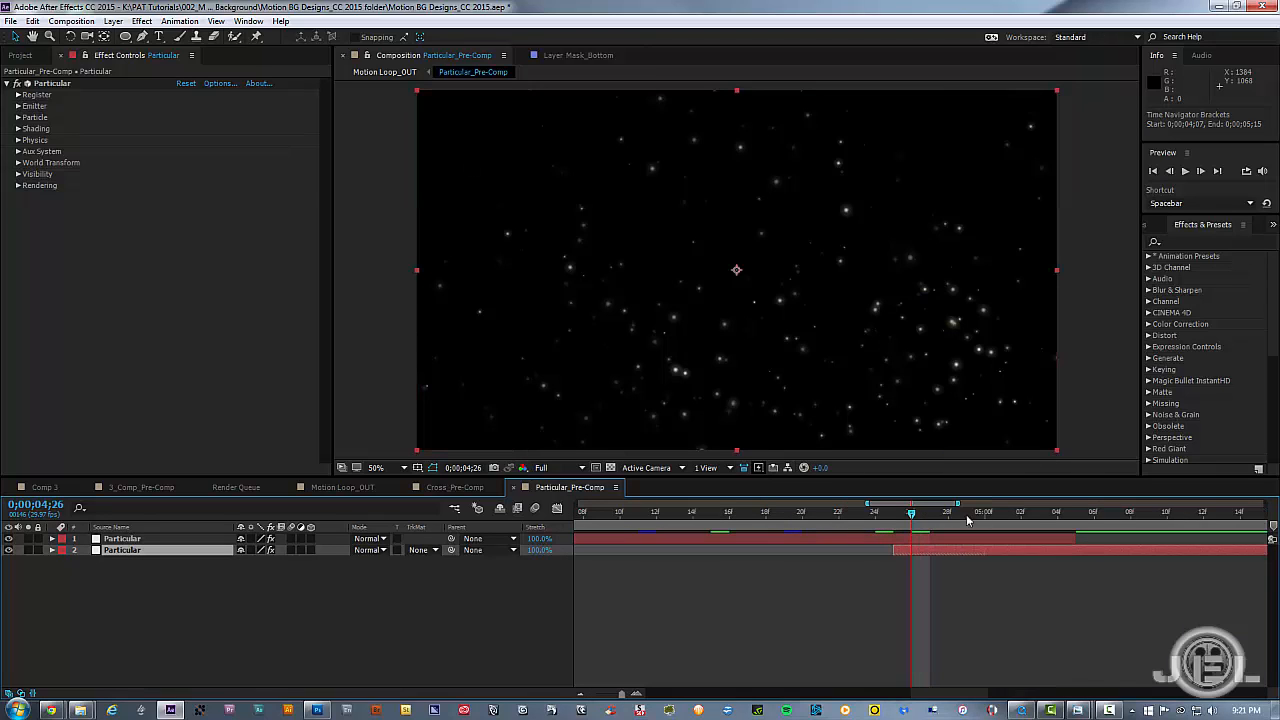
click(909, 540)
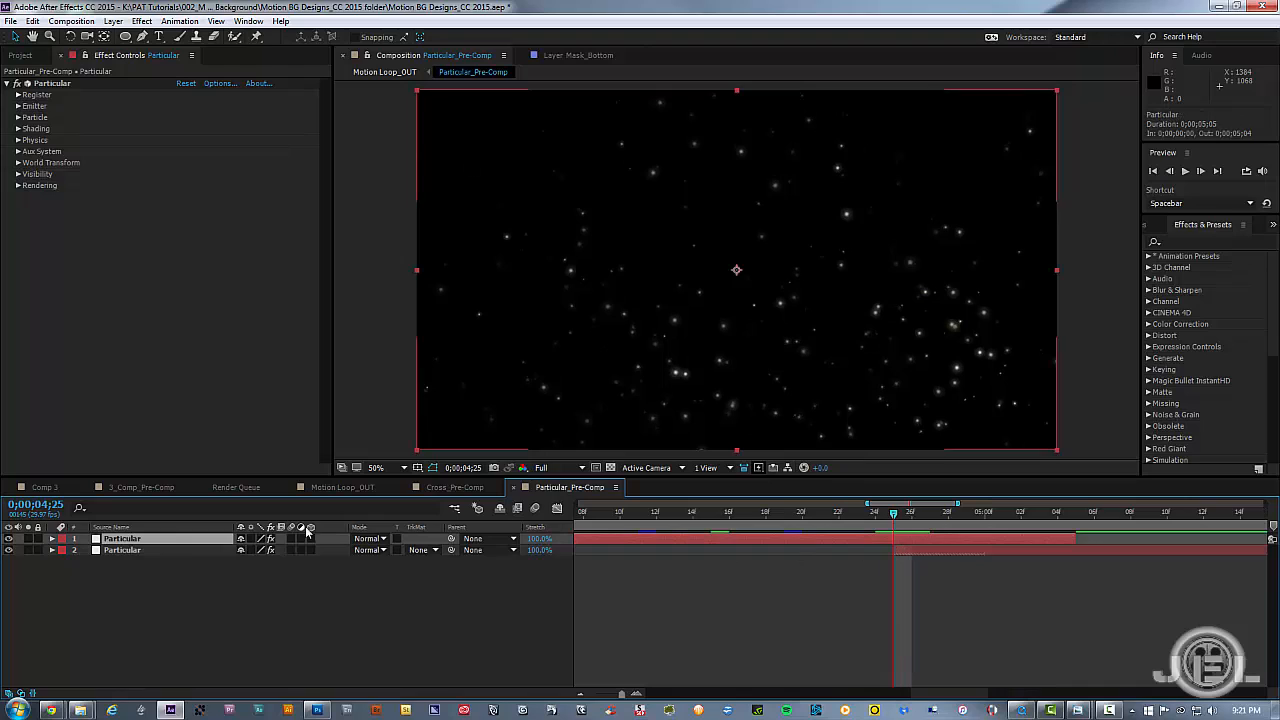
shift+click(156, 550)
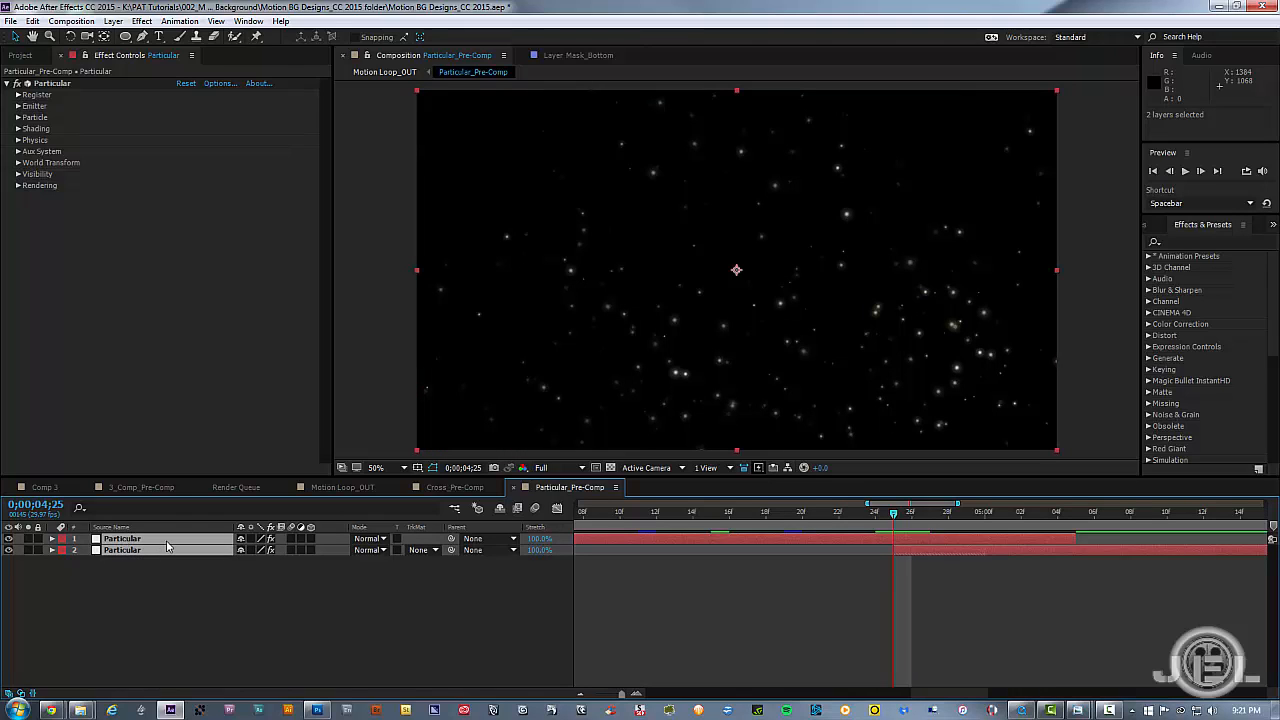
key(t)
click(964, 605)
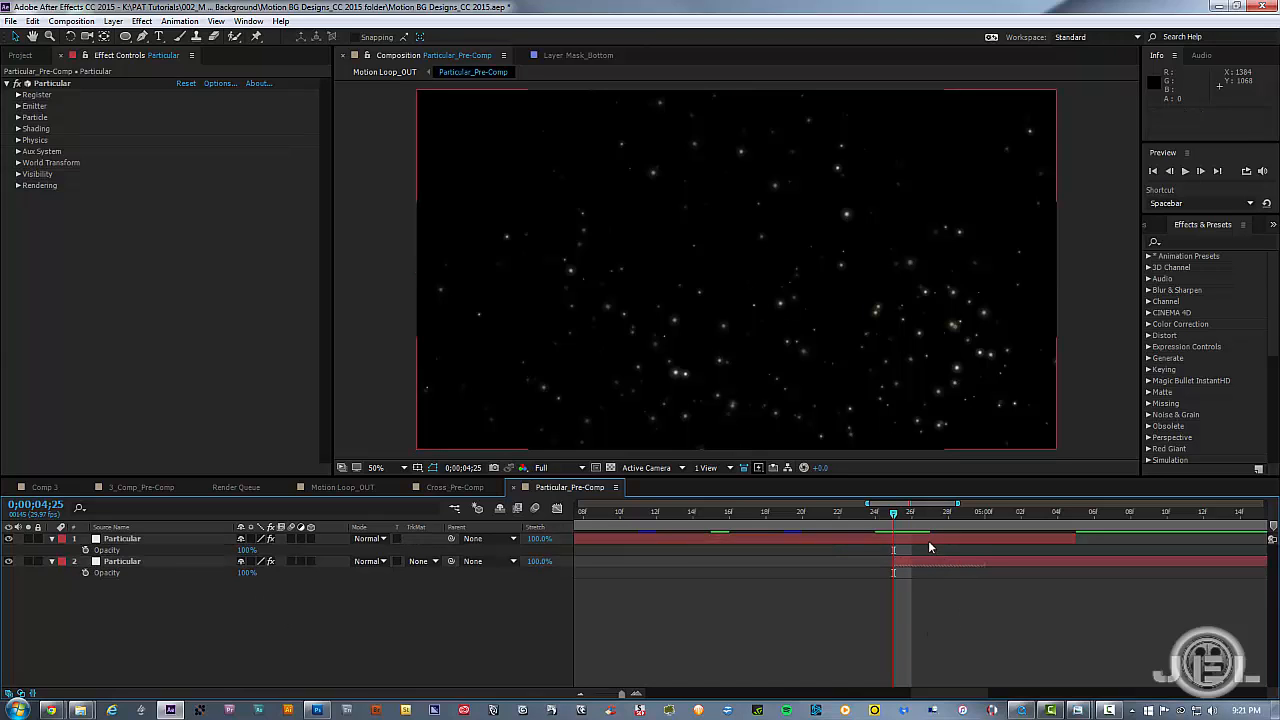
click(928, 541)
click(85, 550)
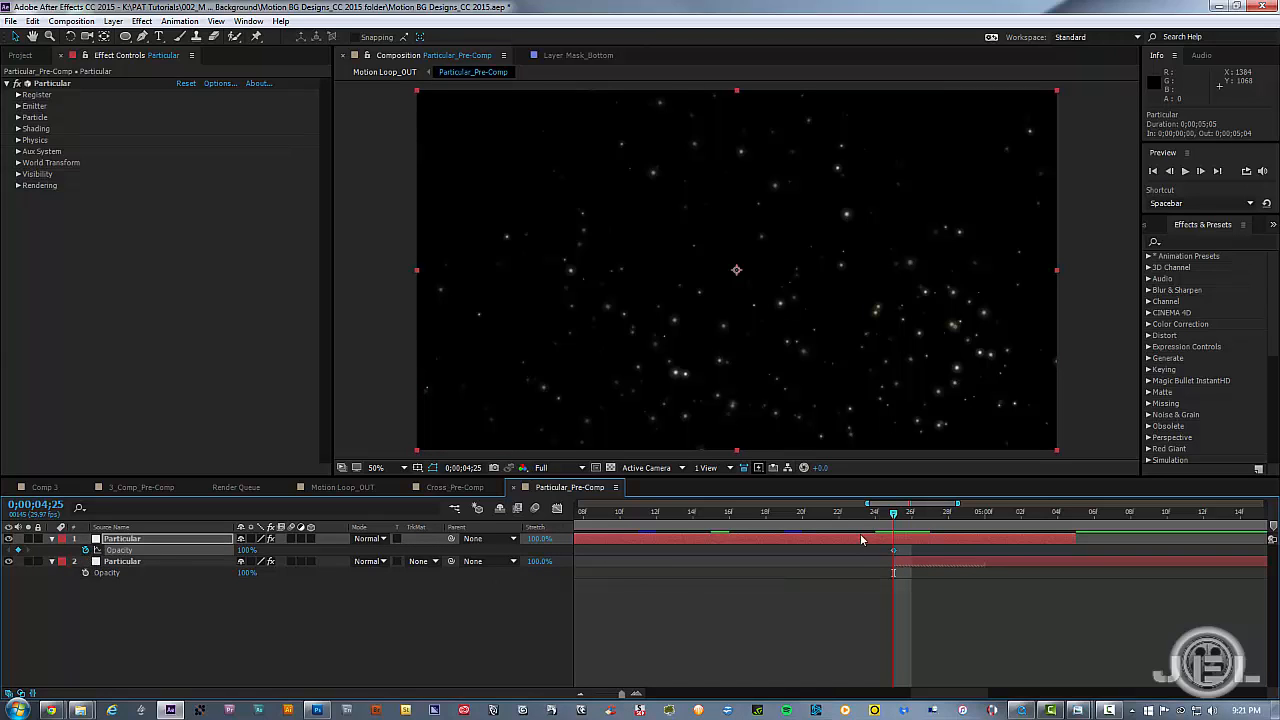
Step: Fade out the upper Particular layer by keyframing its Opacity to 0% at 0;00;05;05
key(o)
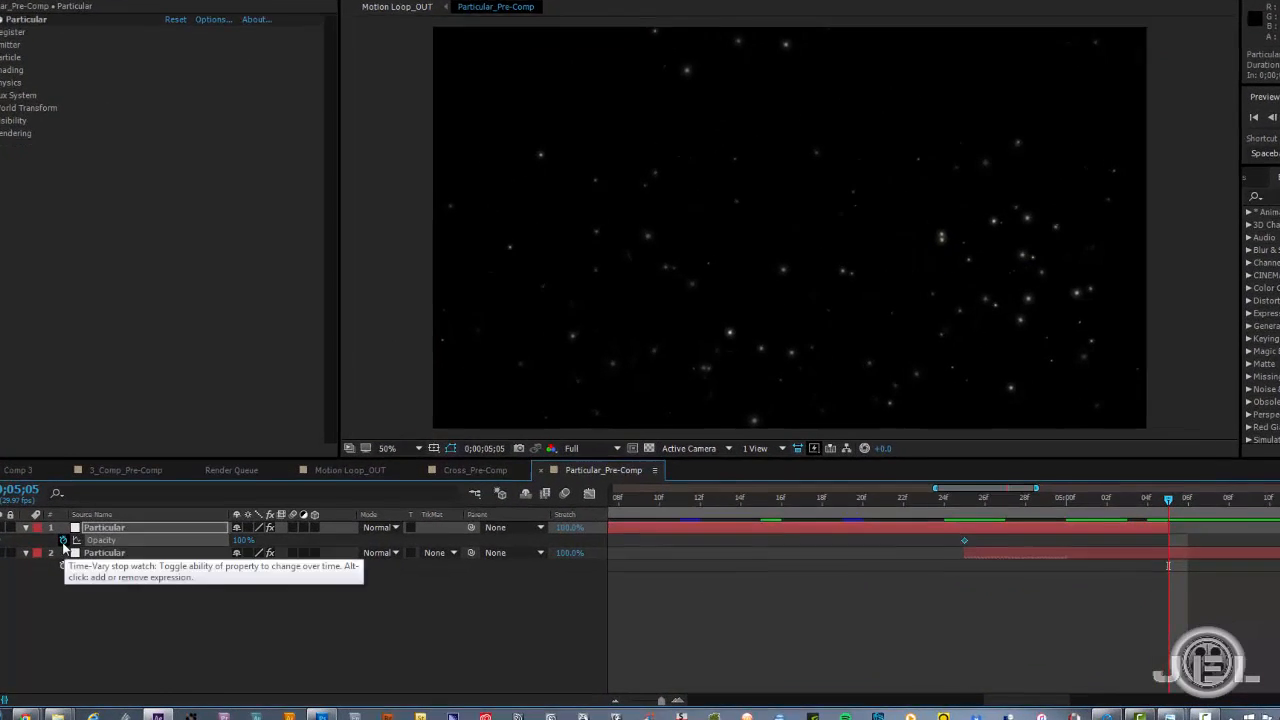
click(239, 537)
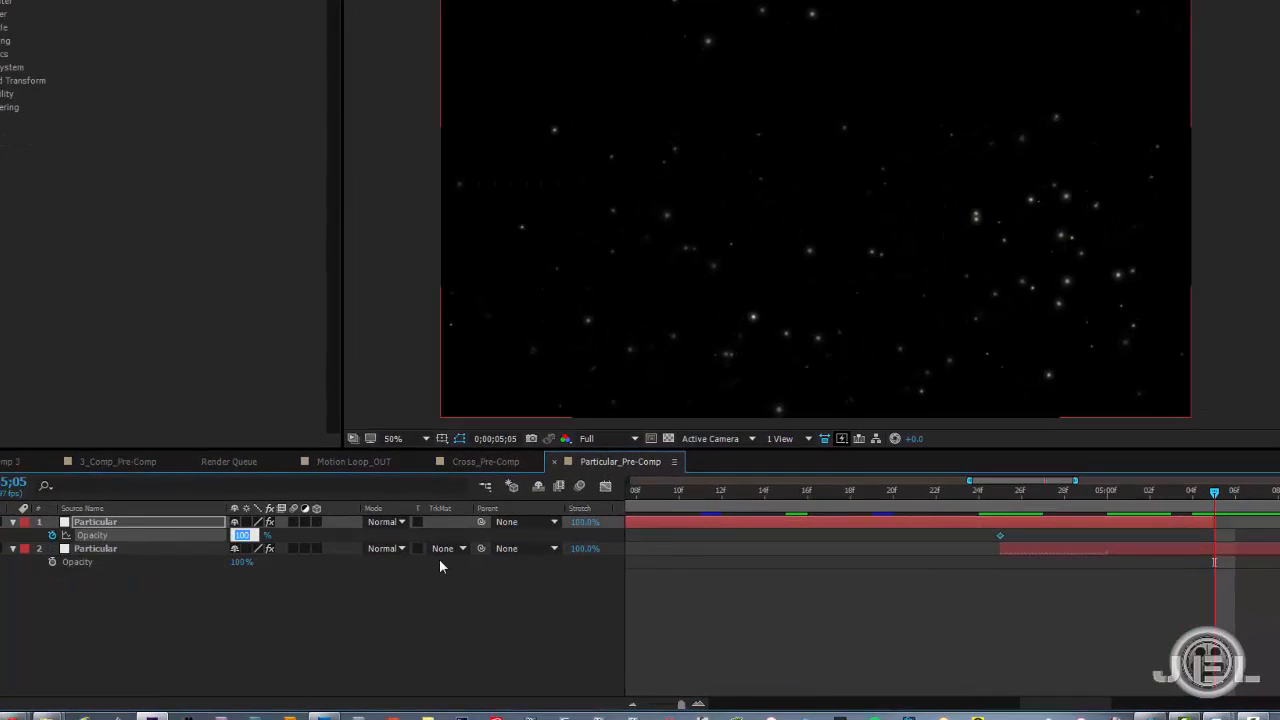
text(0)
key(Return)
Step: Fade in the lower Particular layer with Opacity keyframes of 0% at 0;00;04;25 and 100% at 0;00;05;05
click(1000, 492)
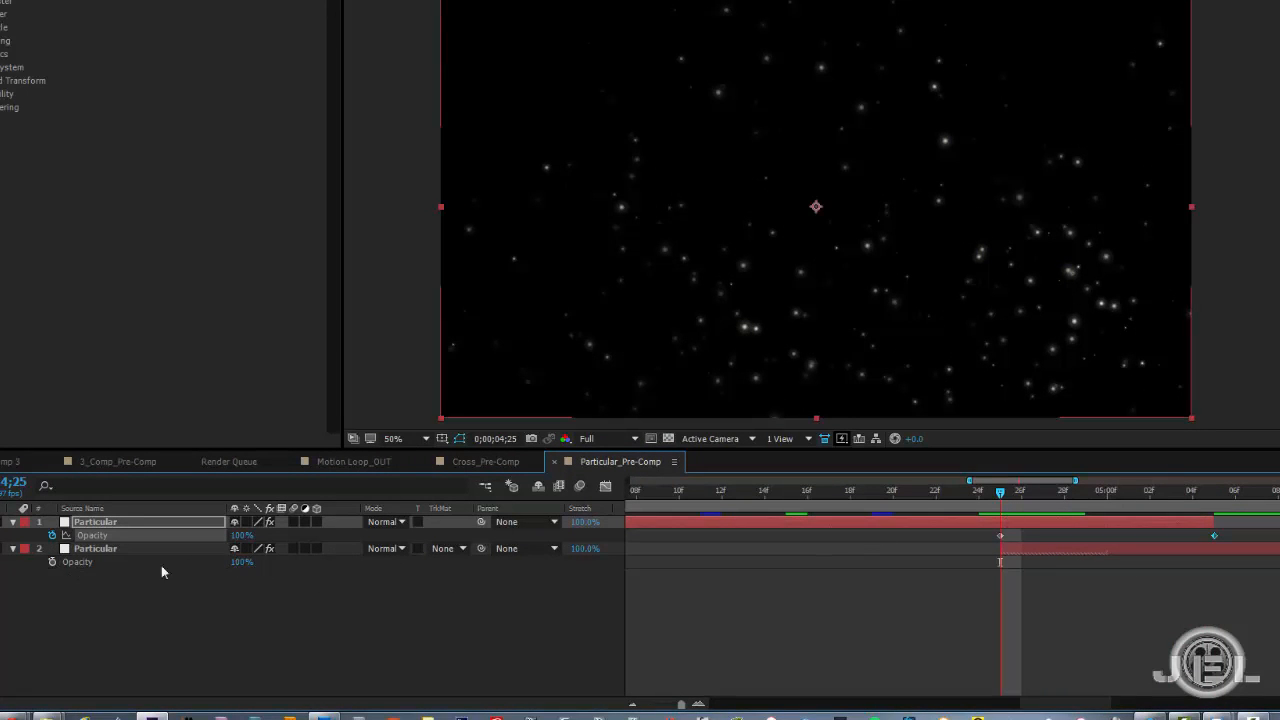
click(241, 562)
text(0)
key(Return)
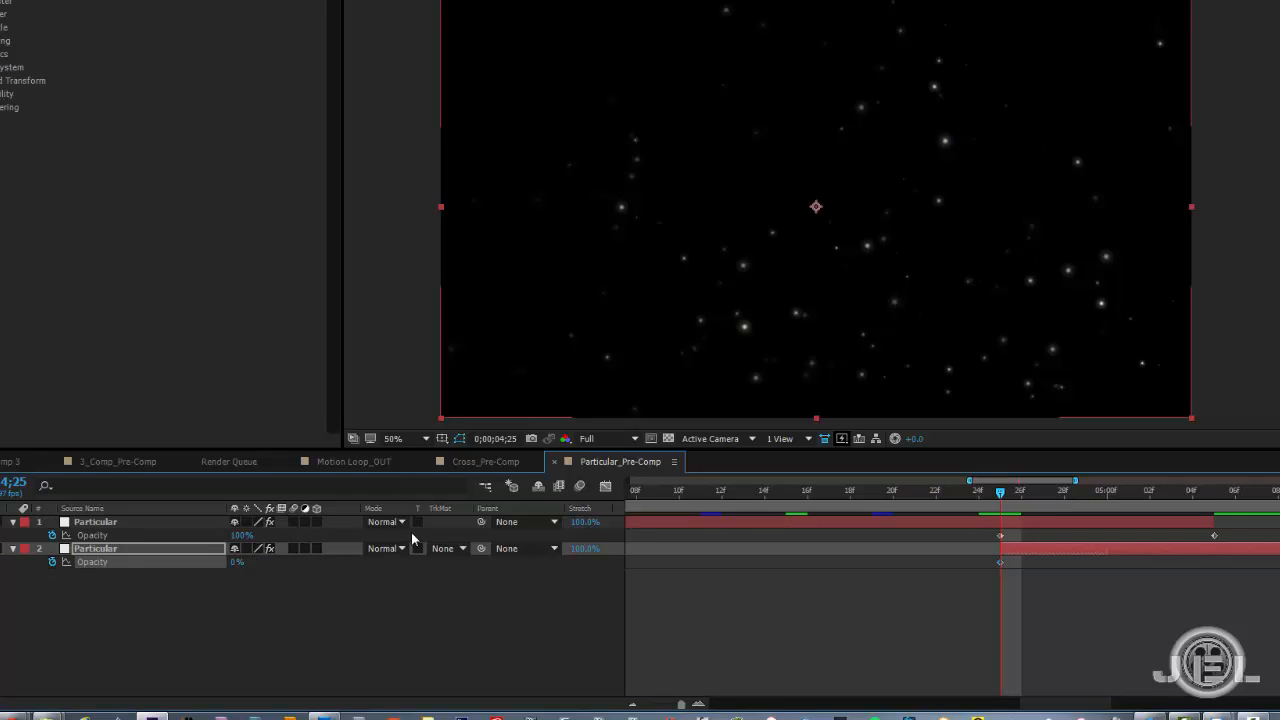
key(k)
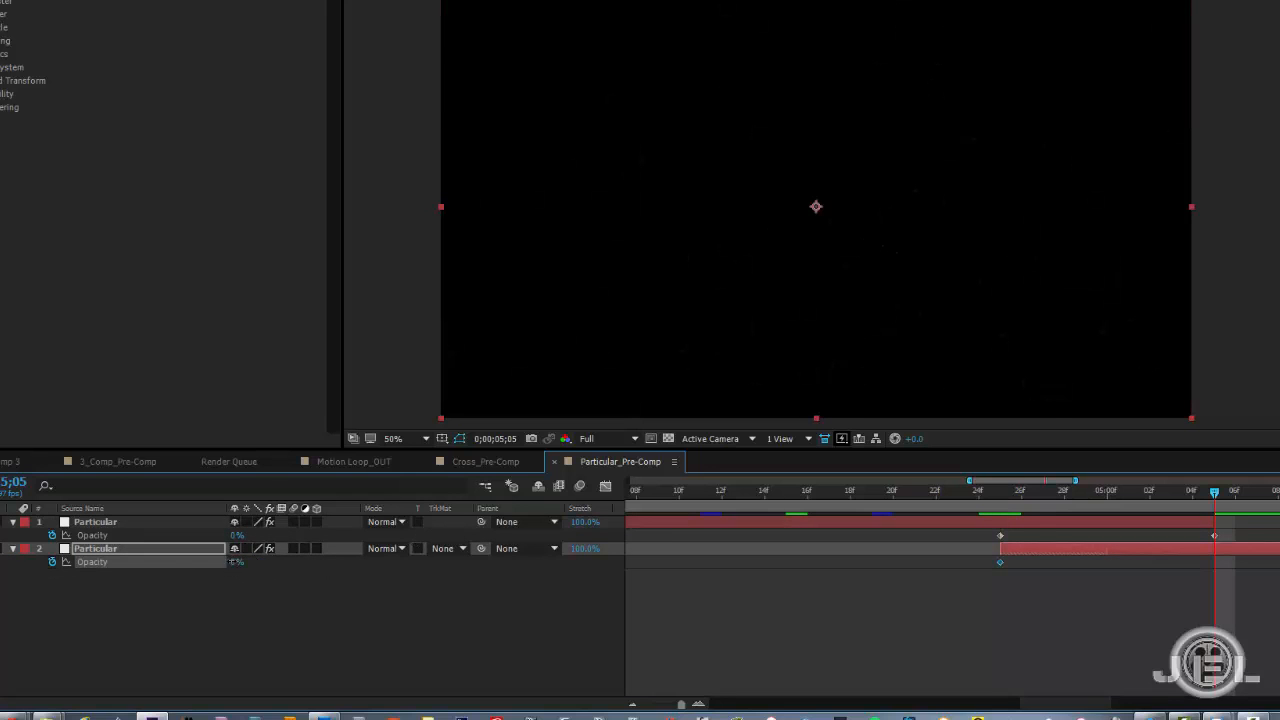
click(236, 562)
text(100)
key(Return)
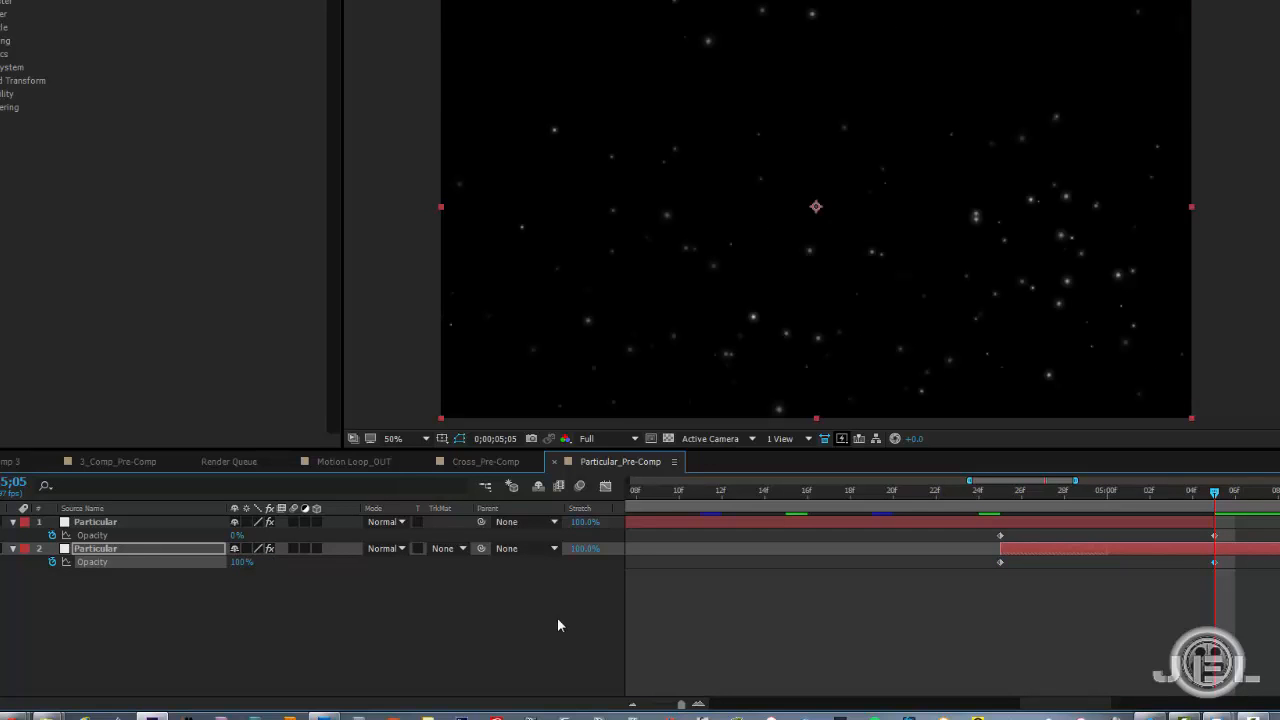
Step: Scrub through the crossfade in Particular_Pre-Comp and review the particles over the background in Motion Loop_OUT
click(1097, 649)
drag(930, 497, 1160, 546)
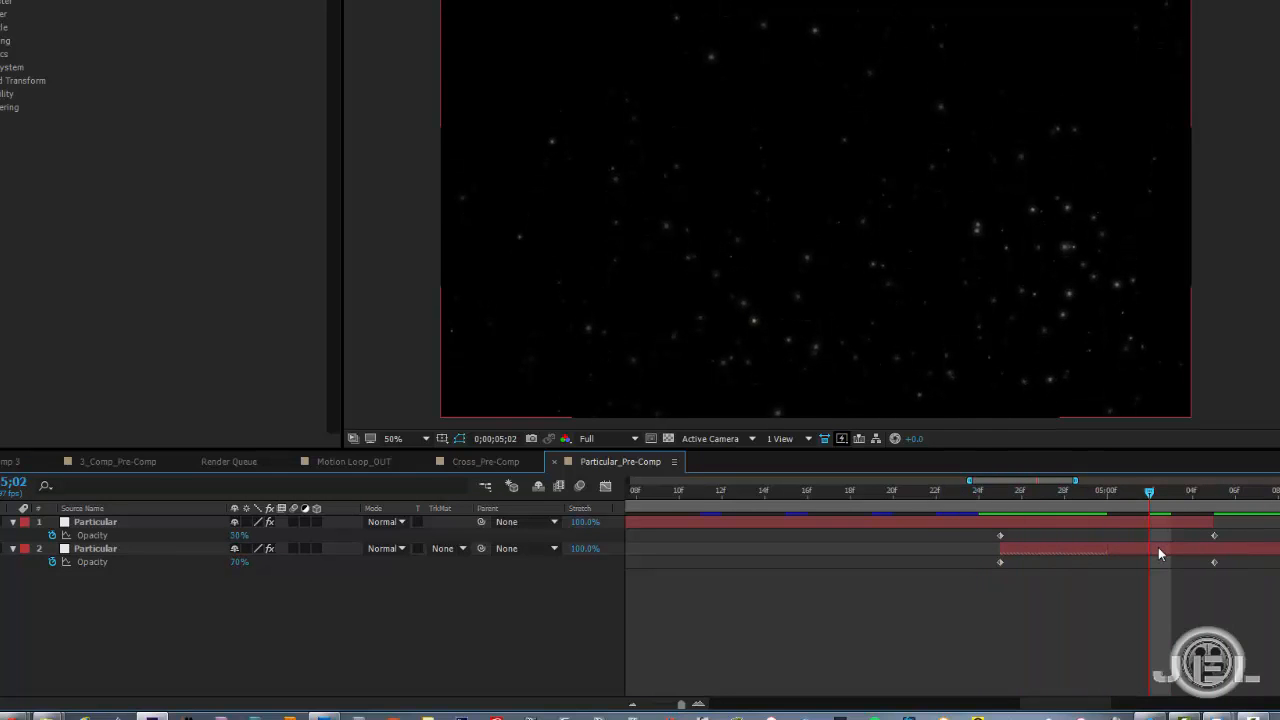
key(minus)
key(minus)
key(minus)
drag(1062, 515, 1000, 496)
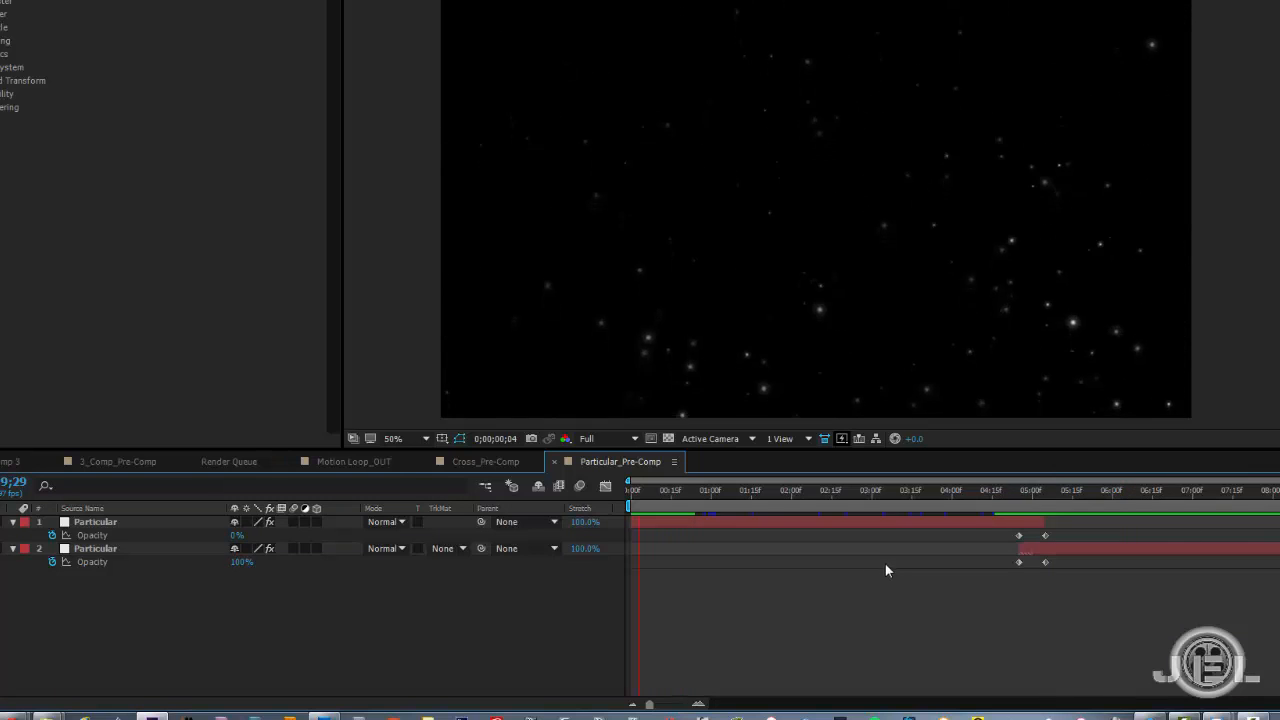
click(358, 461)
drag(679, 501, 1068, 539)
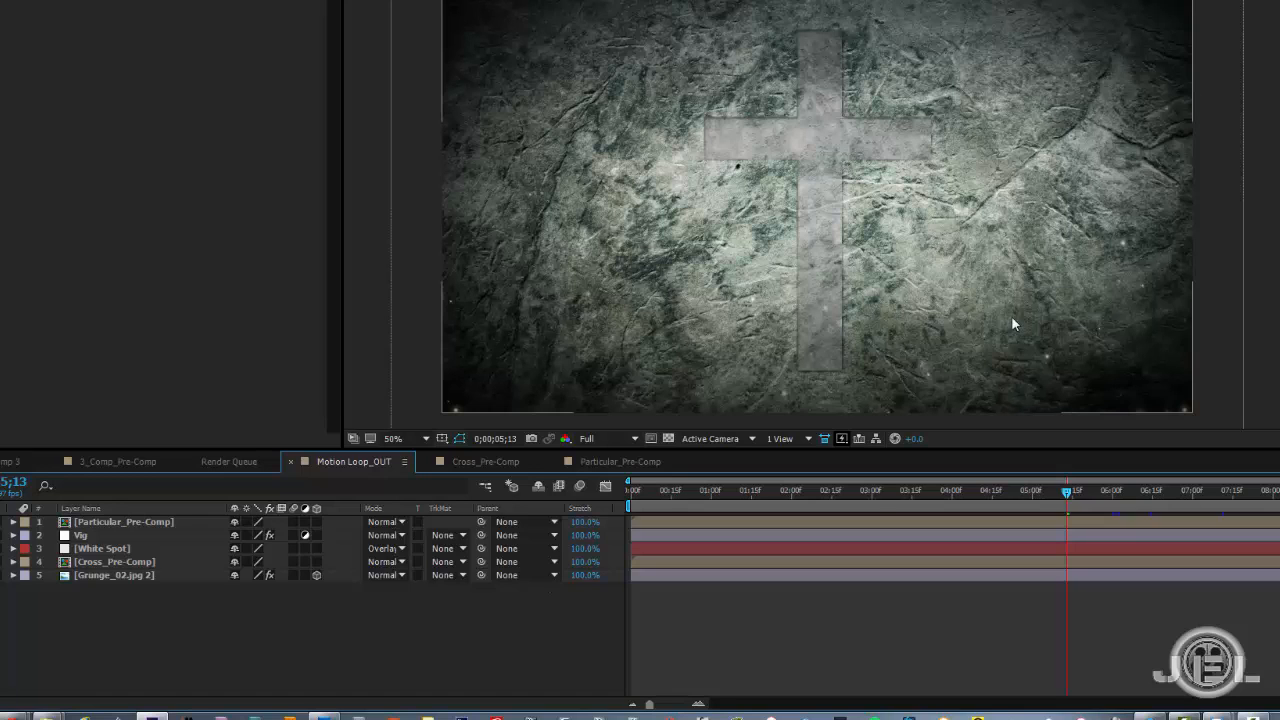
Step: Add a new adjustment layer above Particular_Pre-Comp in Motion Loop_OUT
click(818, 202)
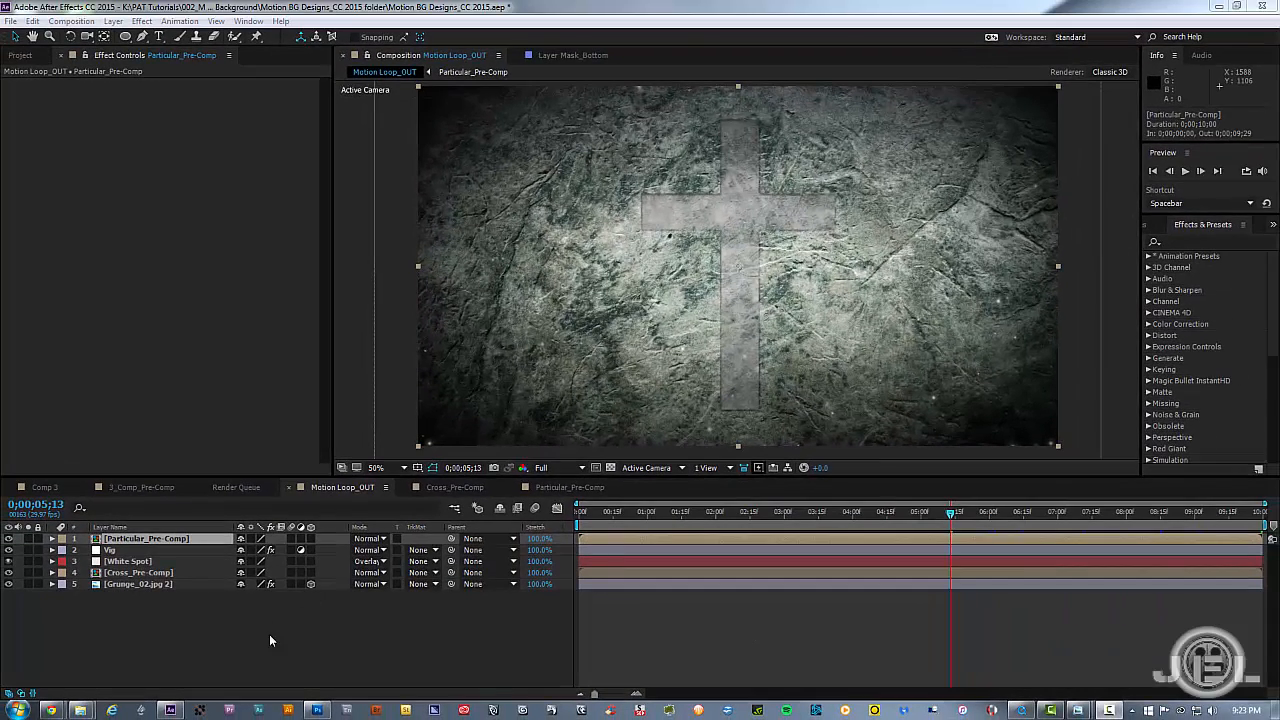
right_click(242, 617)
mouse_move(298, 490)
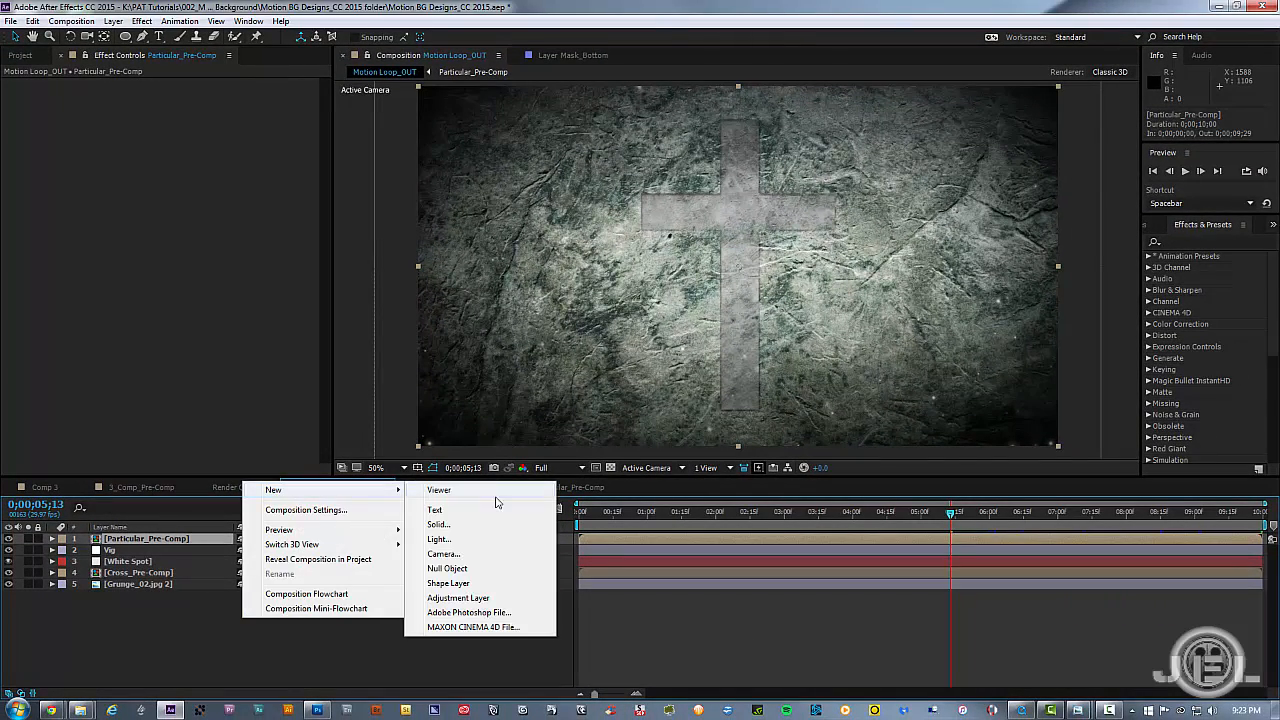
click(458, 597)
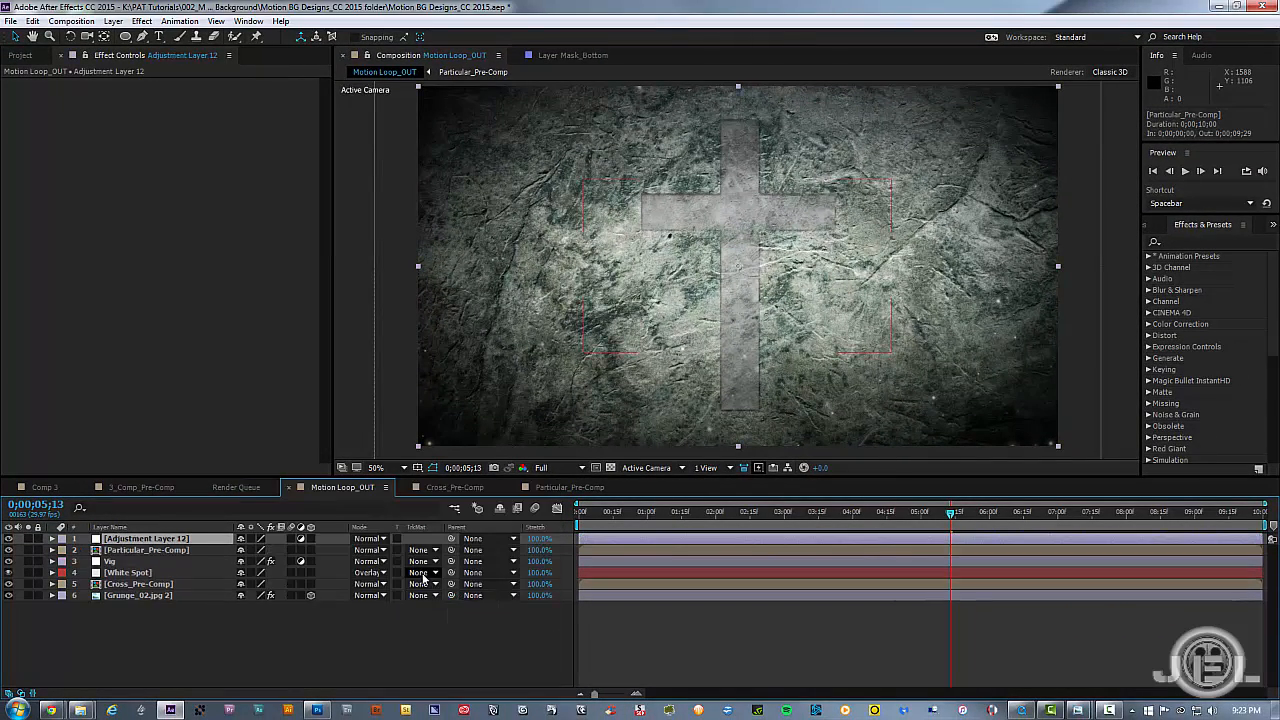
Step: Rename the new adjustment layer as Glow
key(Return)
text(Glow)
key(Return)
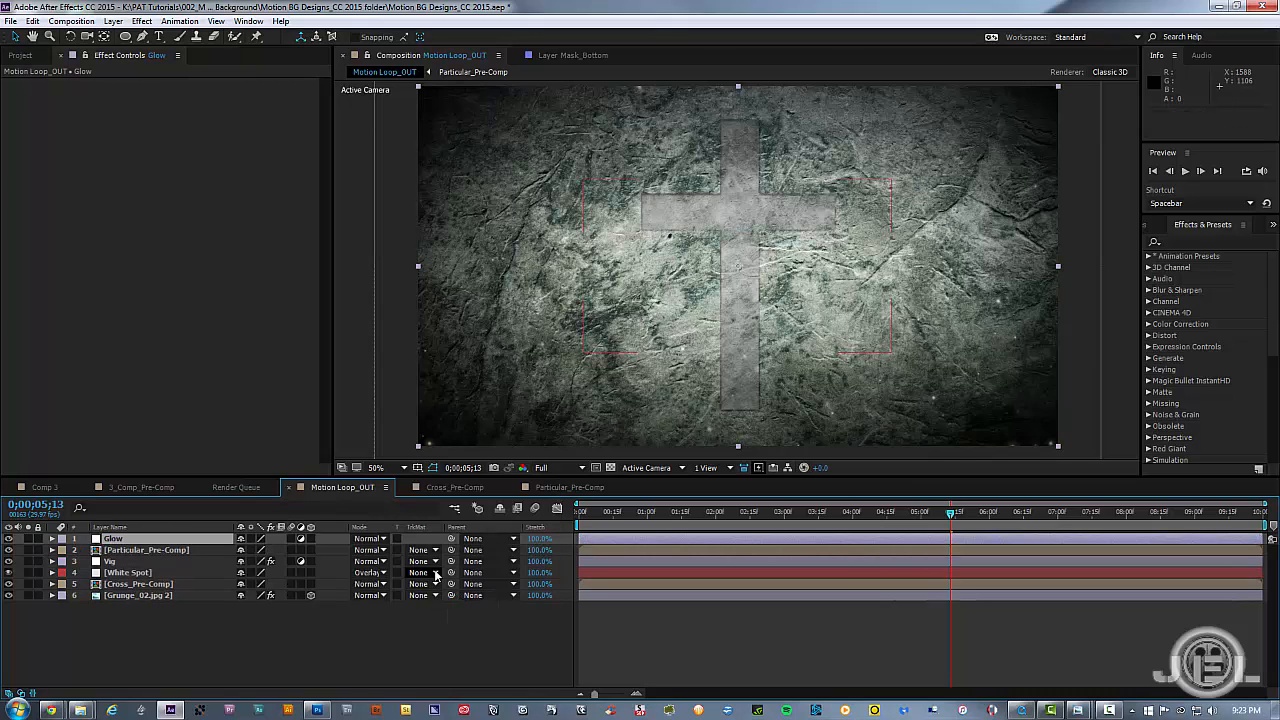
Step: Set the blending mode of the Particular_Pre-Comp layer to Add
click(126, 550)
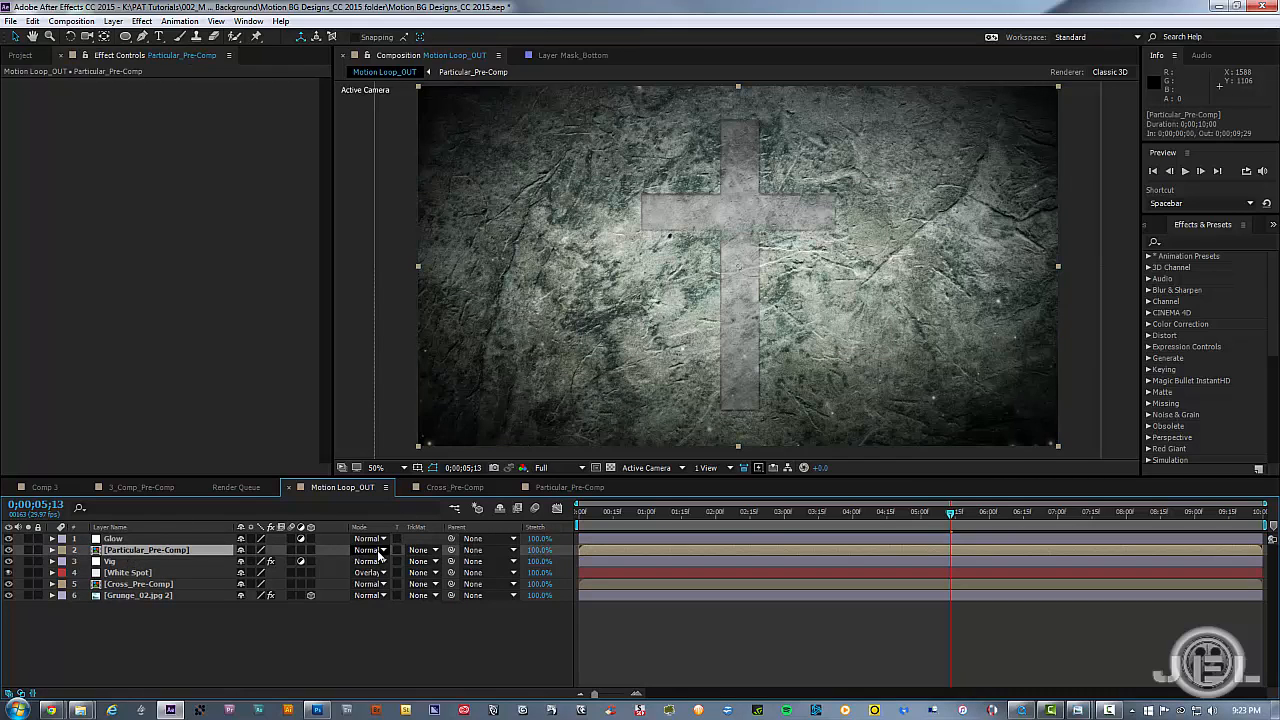
click(418, 553)
click(351, 618)
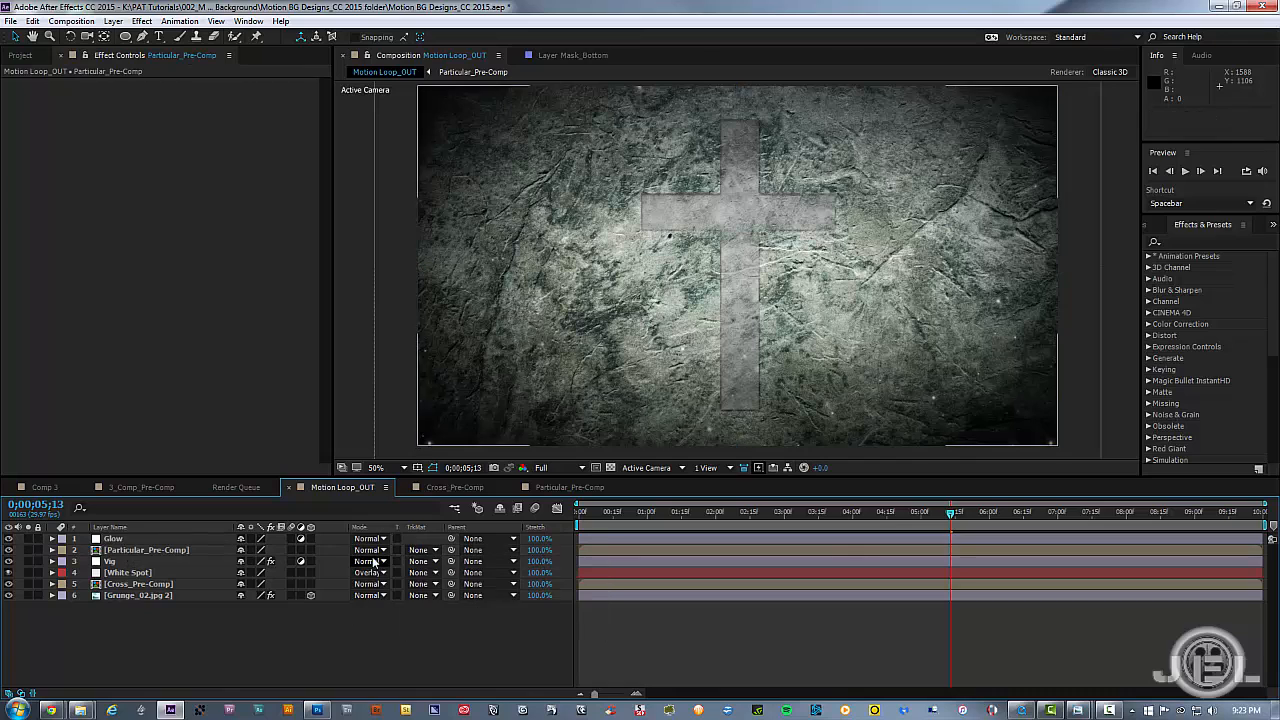
click(372, 552)
click(437, 253)
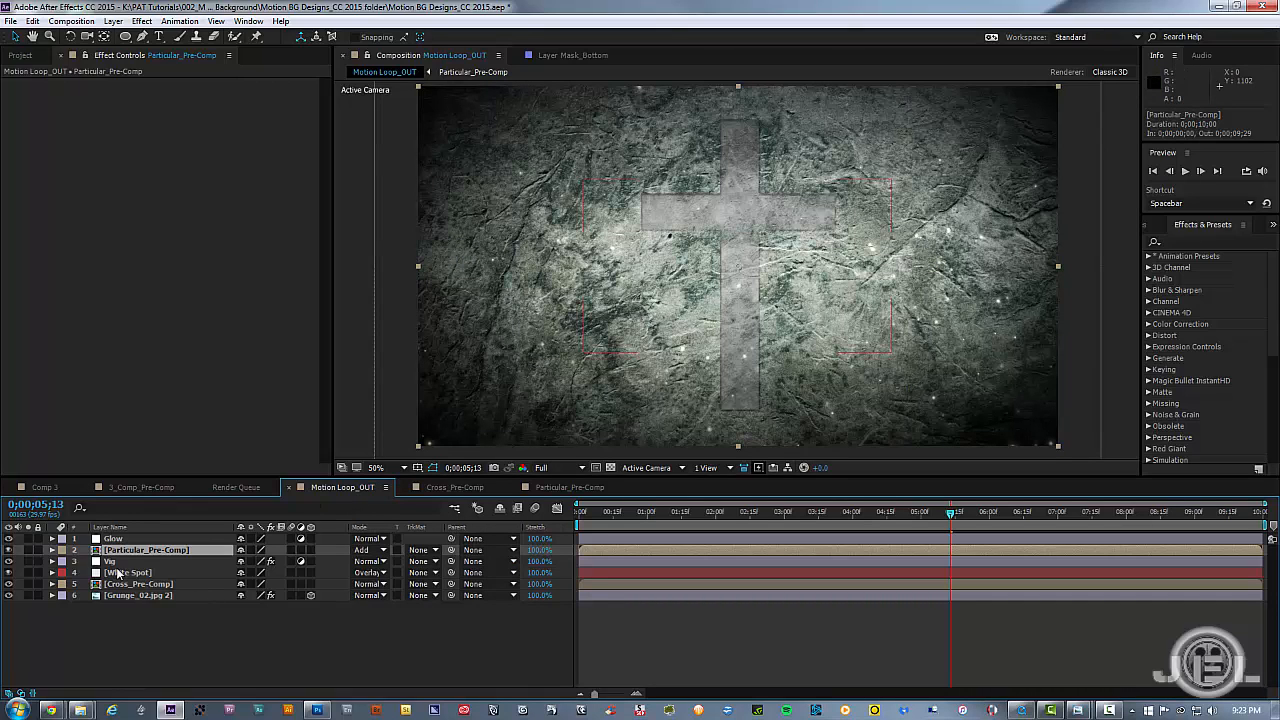
Step: Soften the vignette by raising the Mask Feather of Mask 1 on the Vig layer to 827 pixels
click(150, 561)
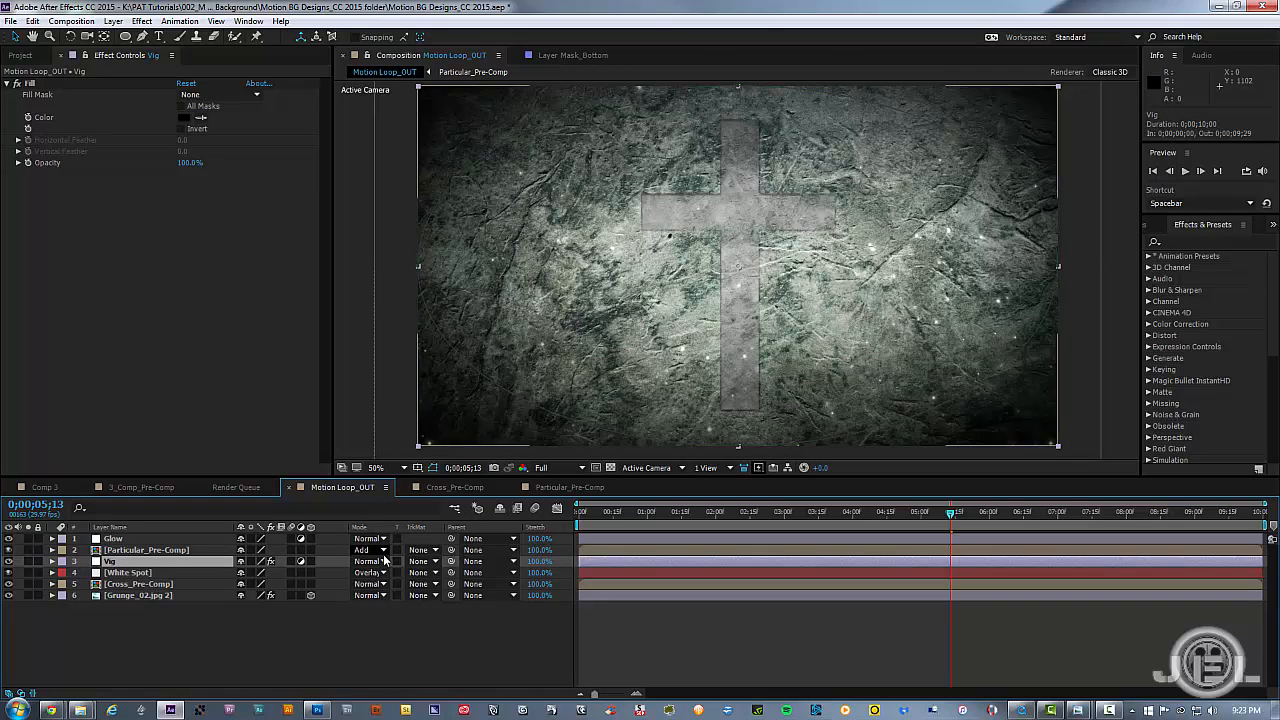
key(f)
drag(258, 590, 279, 584)
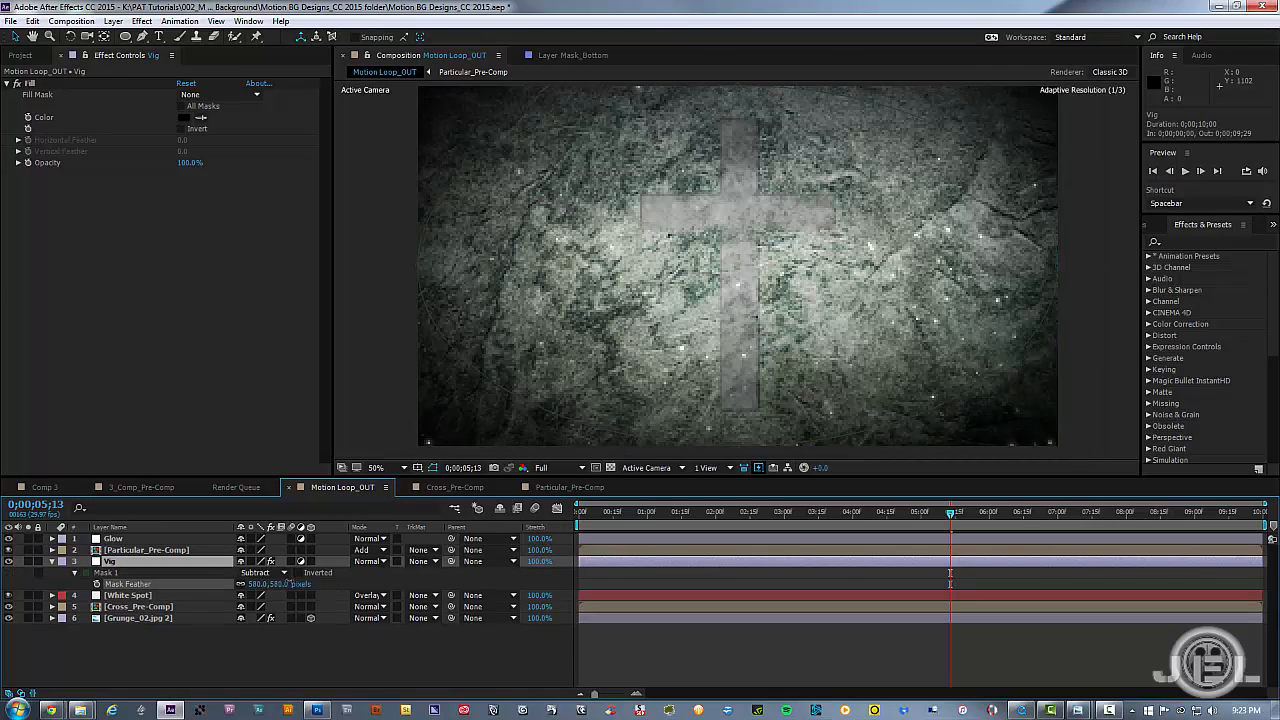
drag(397, 578, 450, 577)
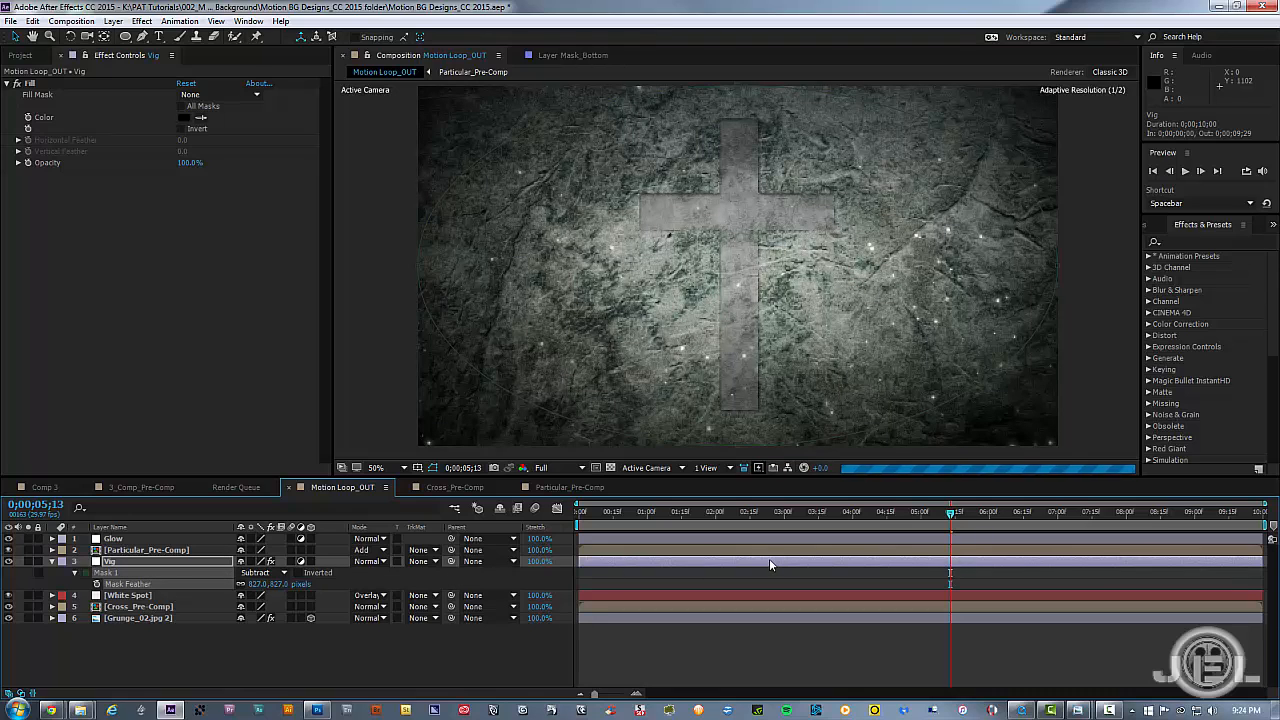
click(676, 579)
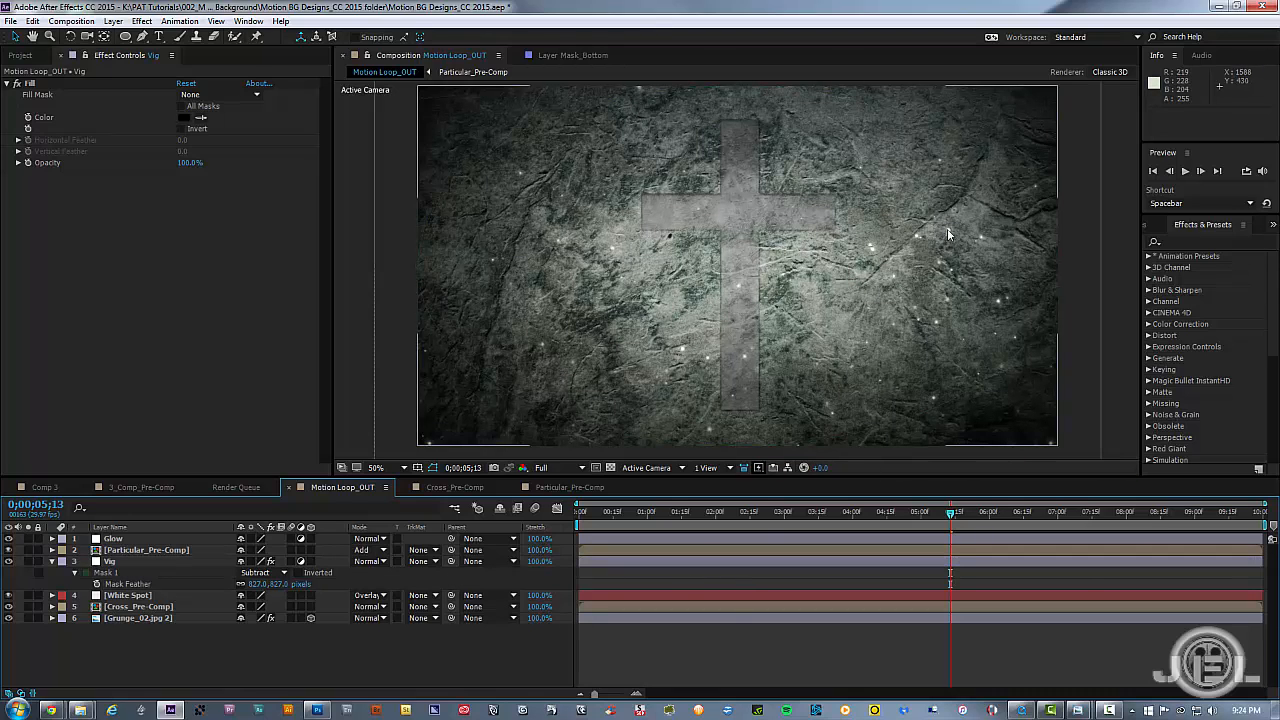
Step: Apply the Stylize Glow effect to the Glow adjustment layer
click(641, 222)
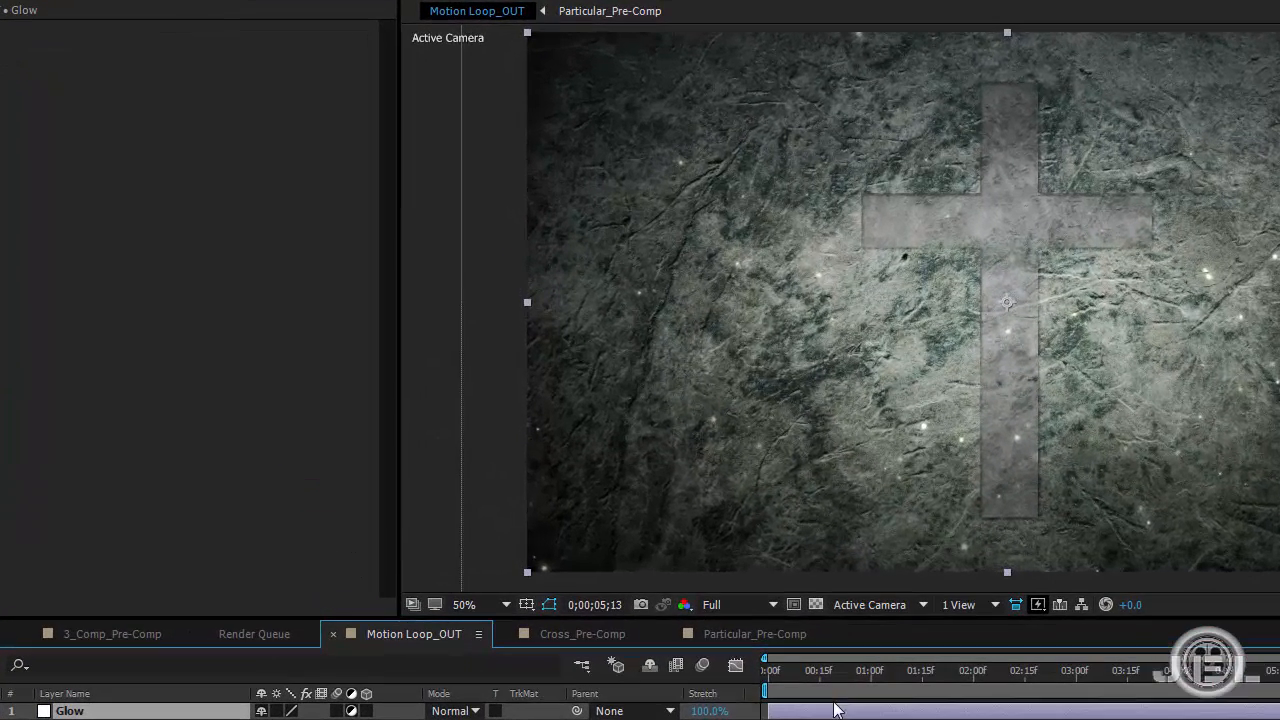
right_click(64, 82)
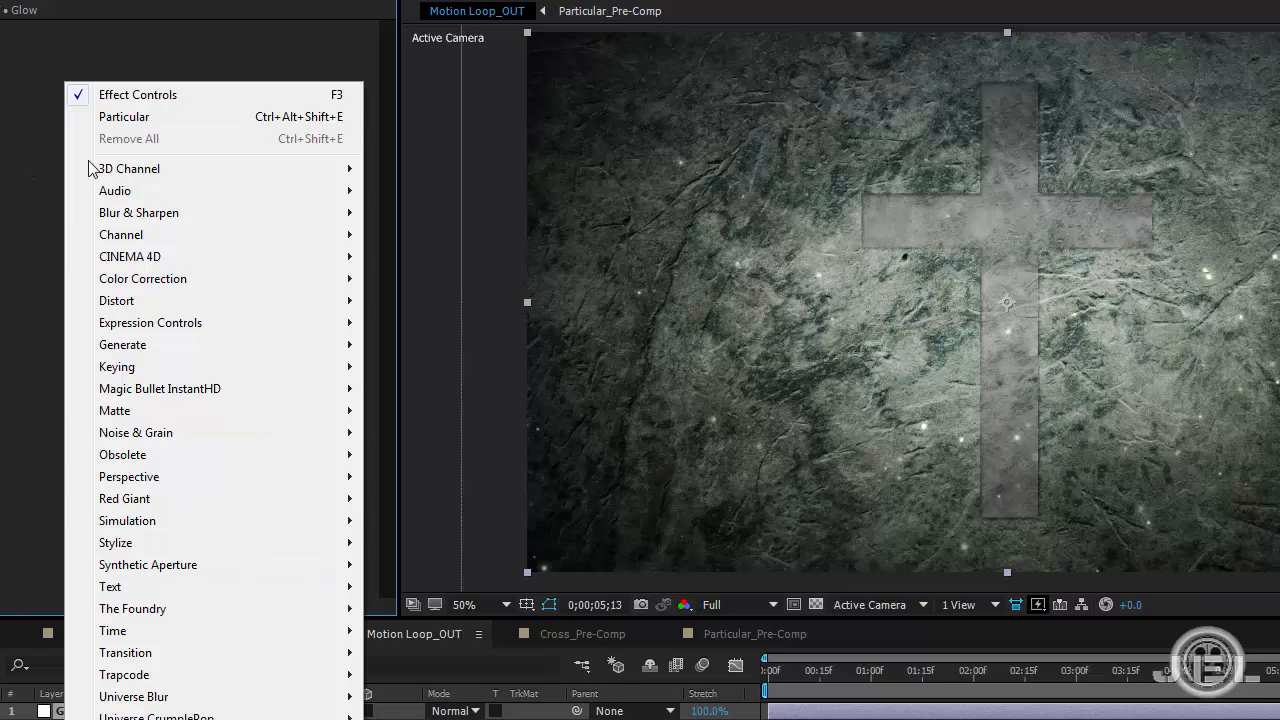
click(610, 322)
right_click(215, 314)
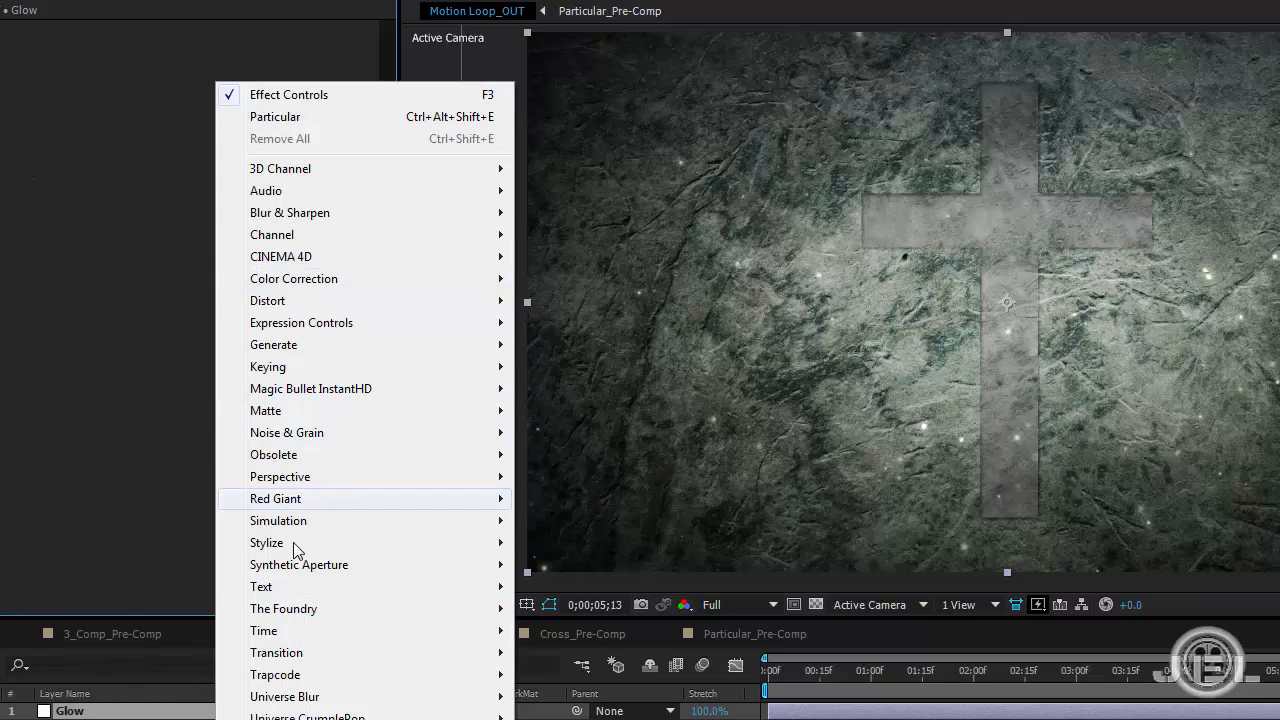
mouse_move(322, 542)
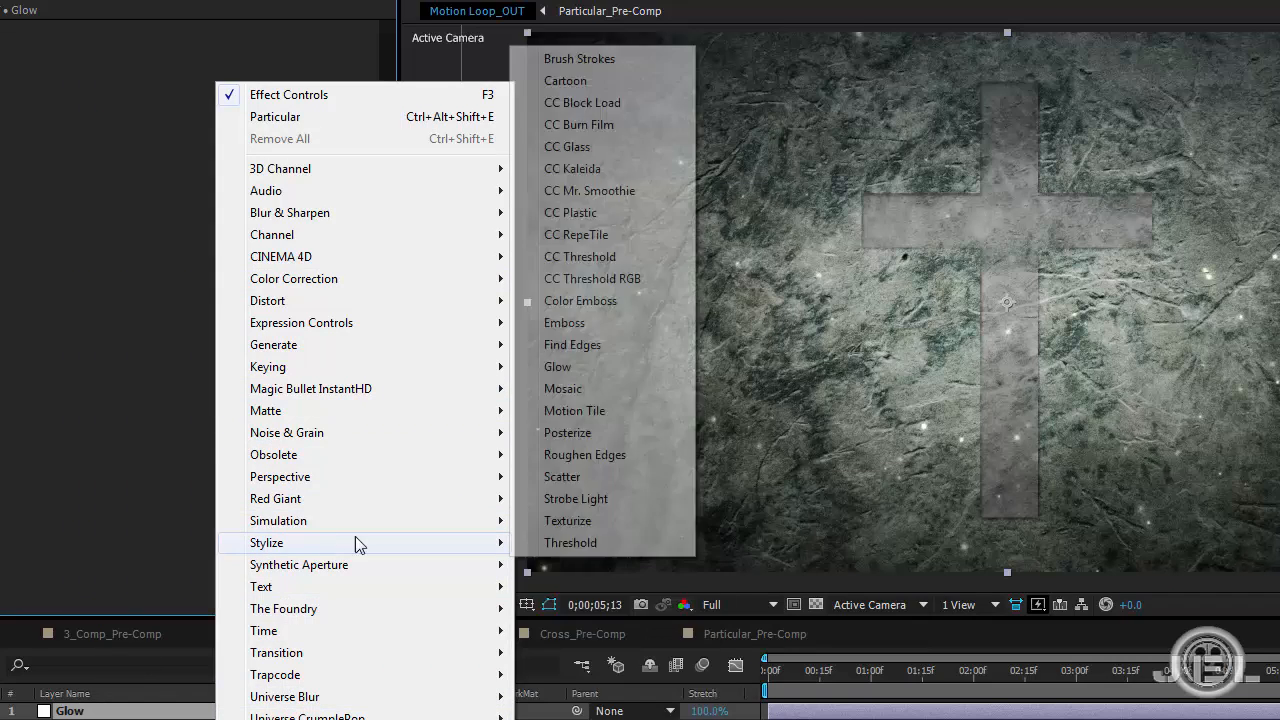
click(585, 366)
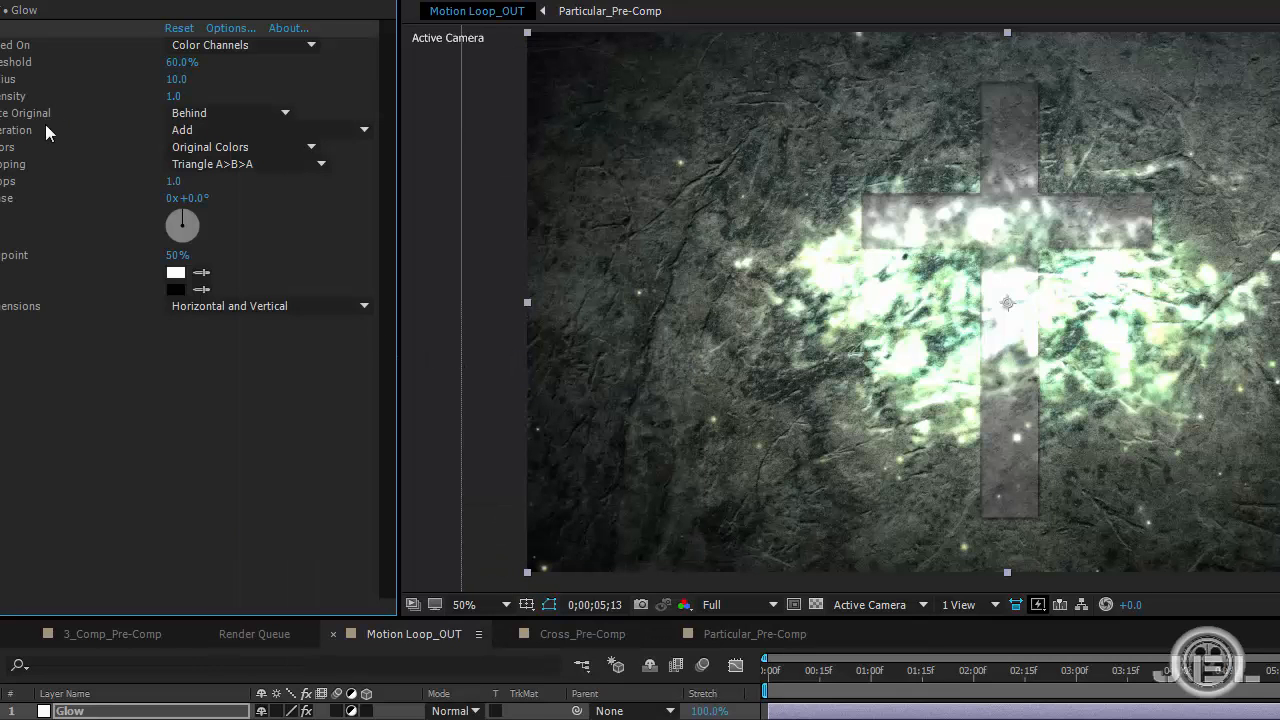
Step: Raise the Glow Threshold to 92.5% so that only the bright particles glow
click(180, 66)
text(80)
key(Return)
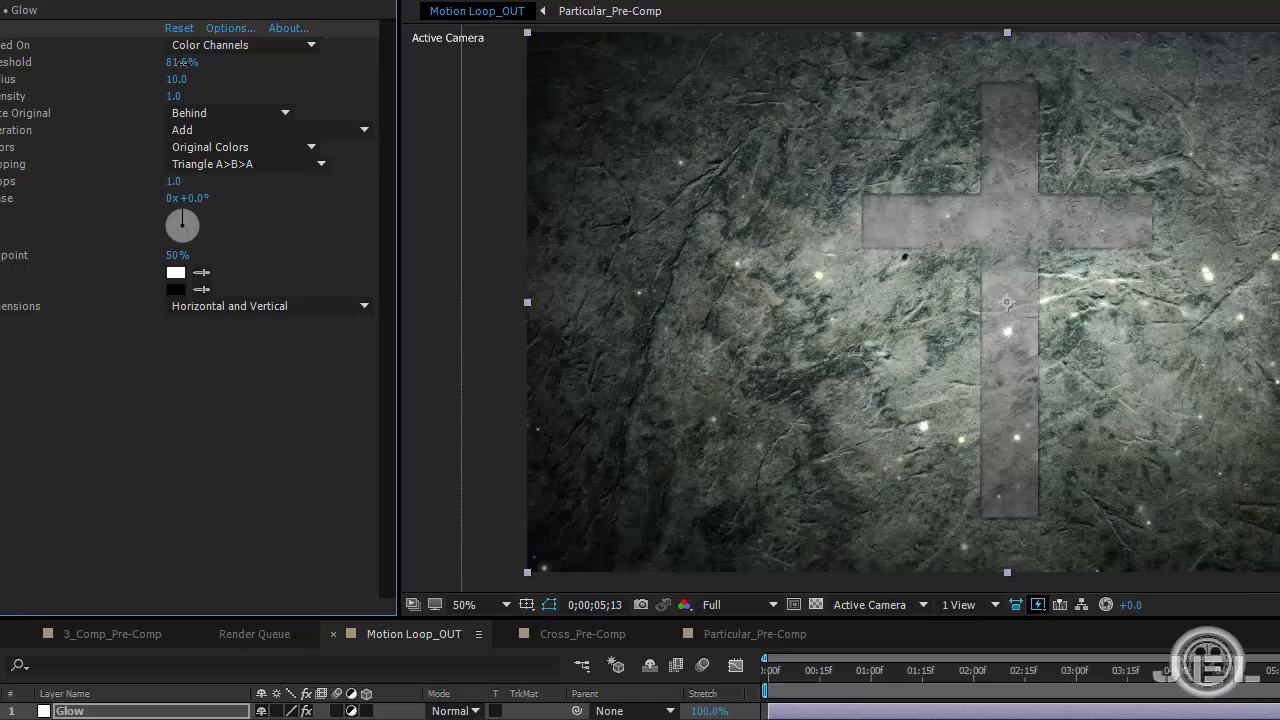
drag(182, 62, 210, 61)
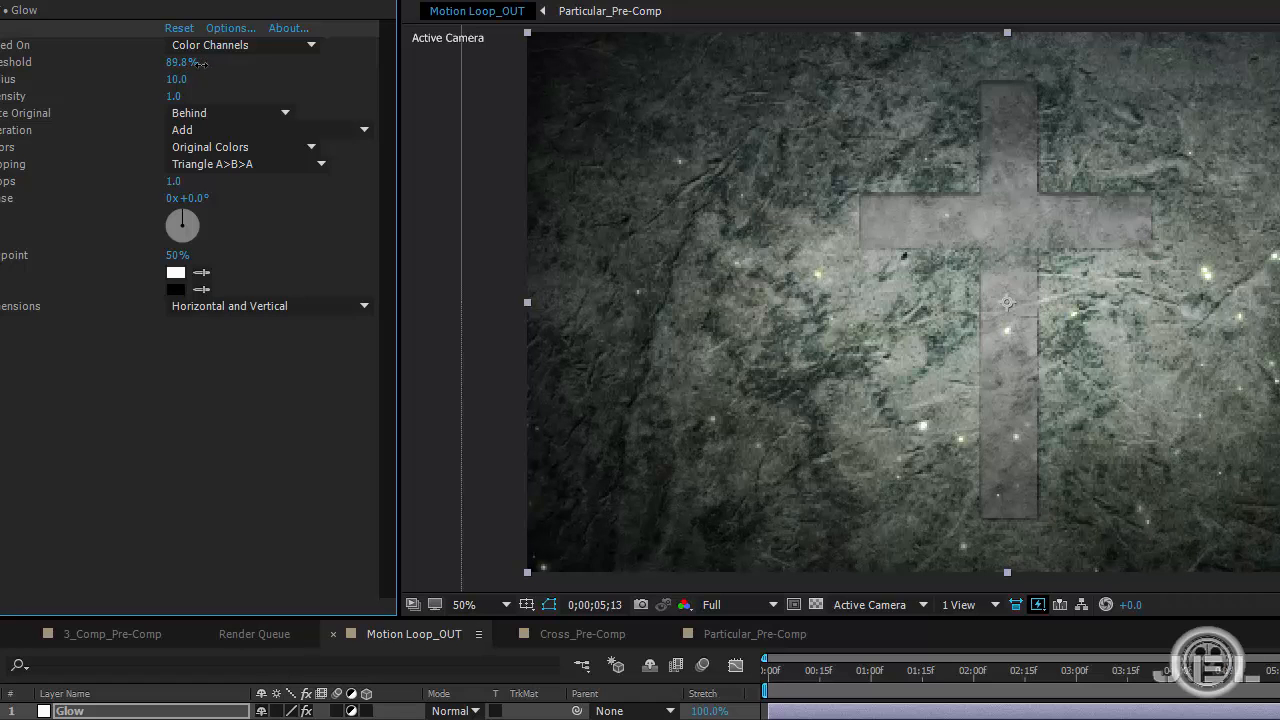
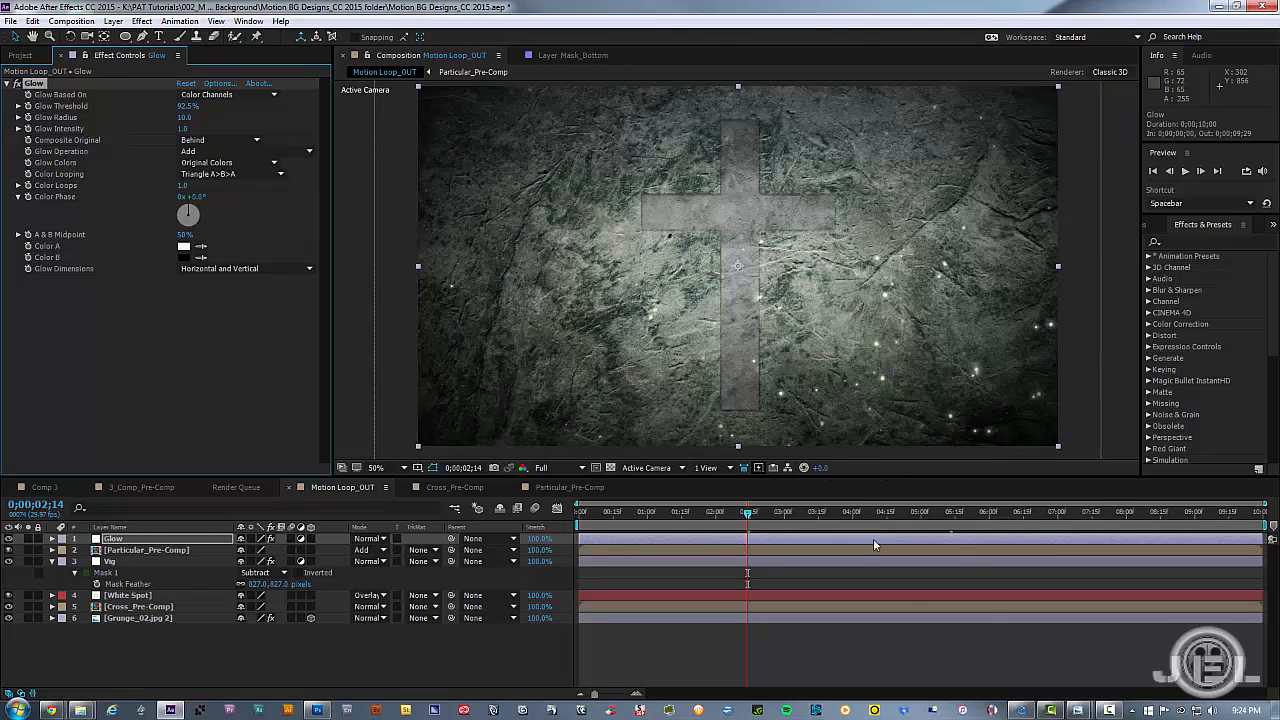
click(400, 636)
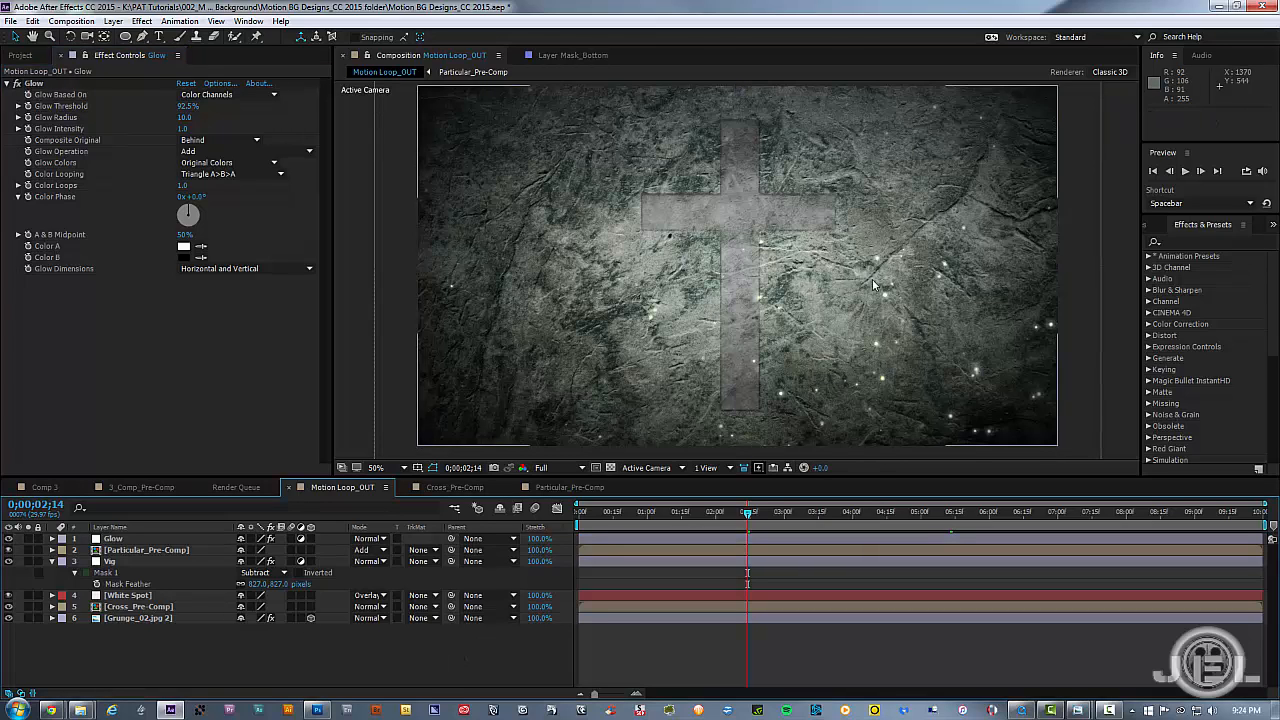
Step: Create a white 1920 x 1080 px solid named Flare in Motion Loop_OUT
click(21, 56)
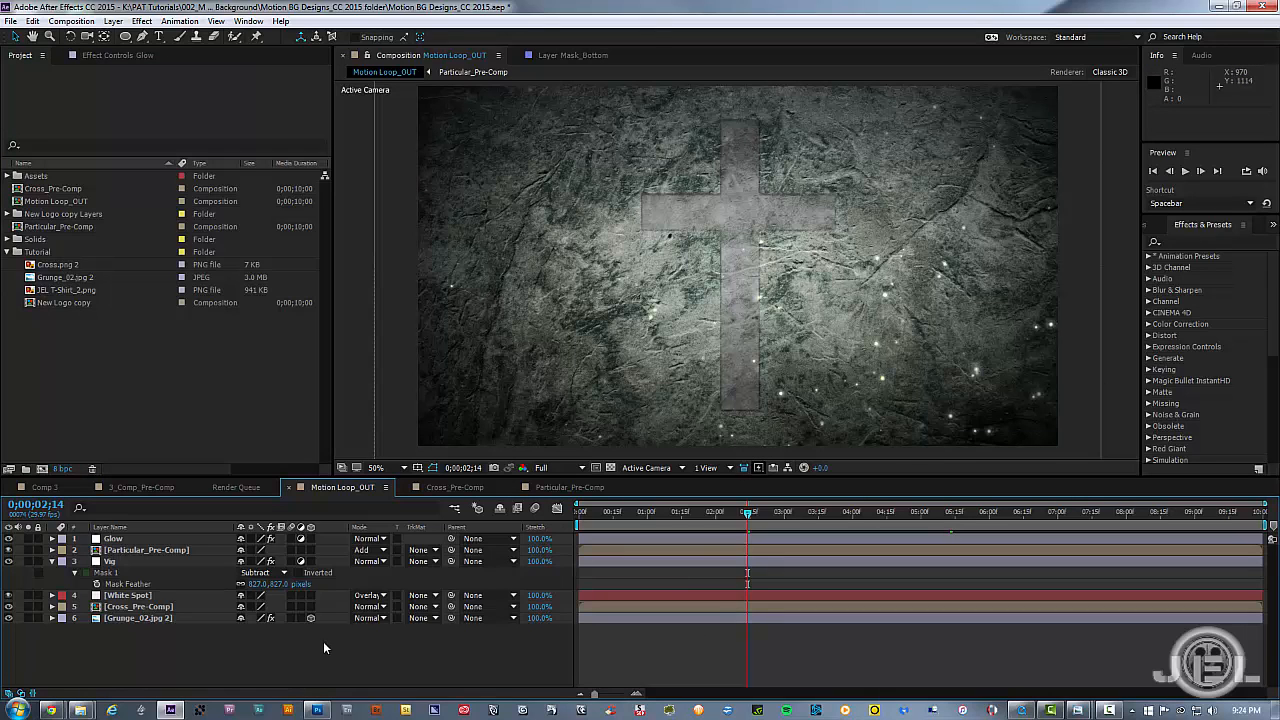
key(ctrl+y)
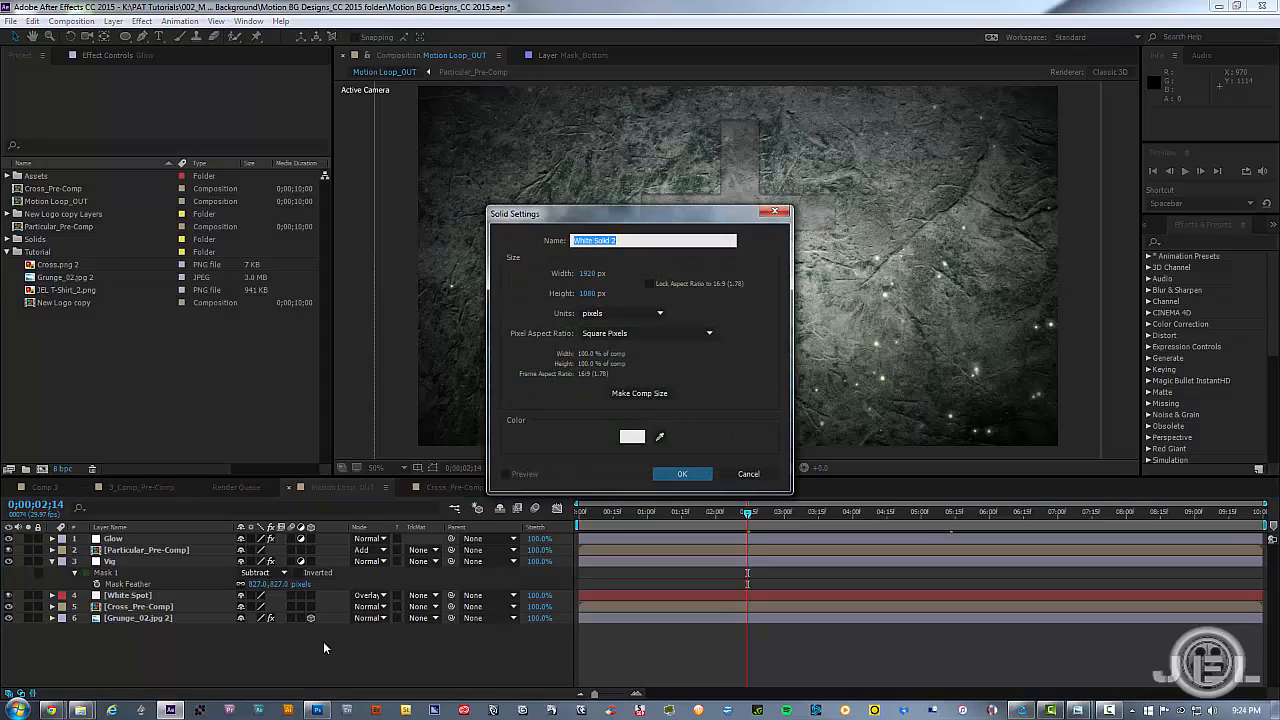
text(Flare)
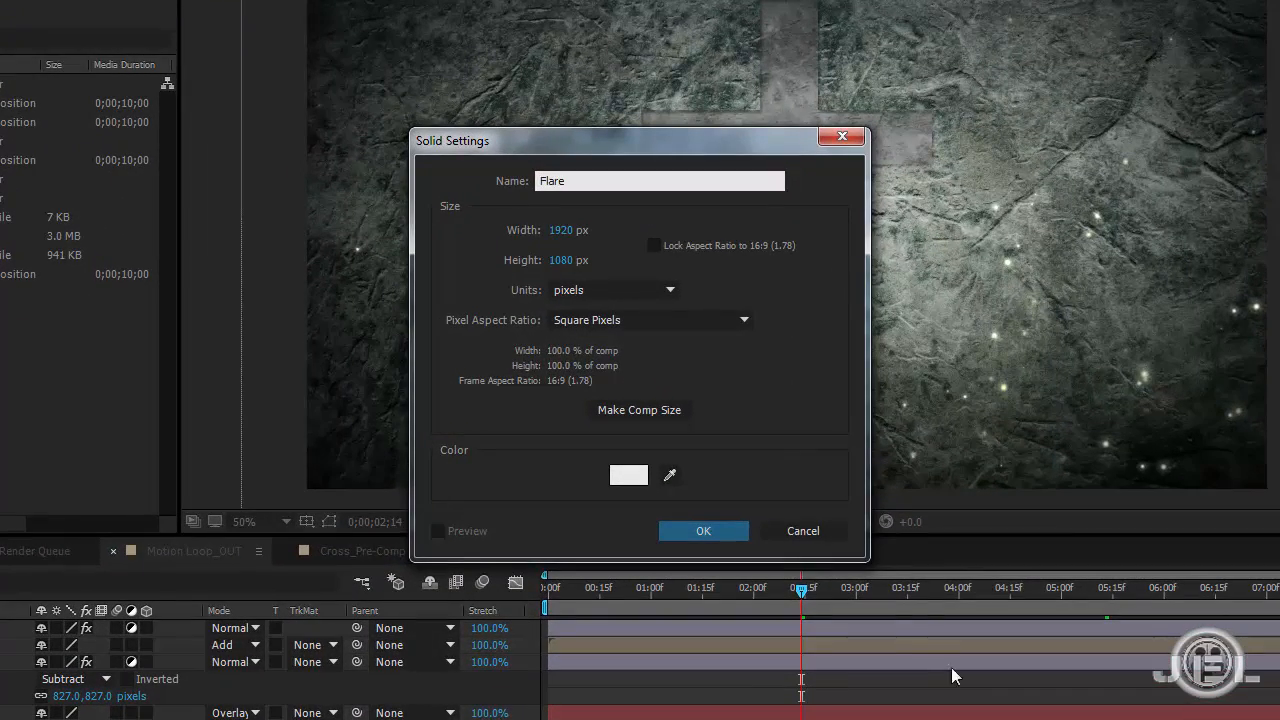
click(716, 536)
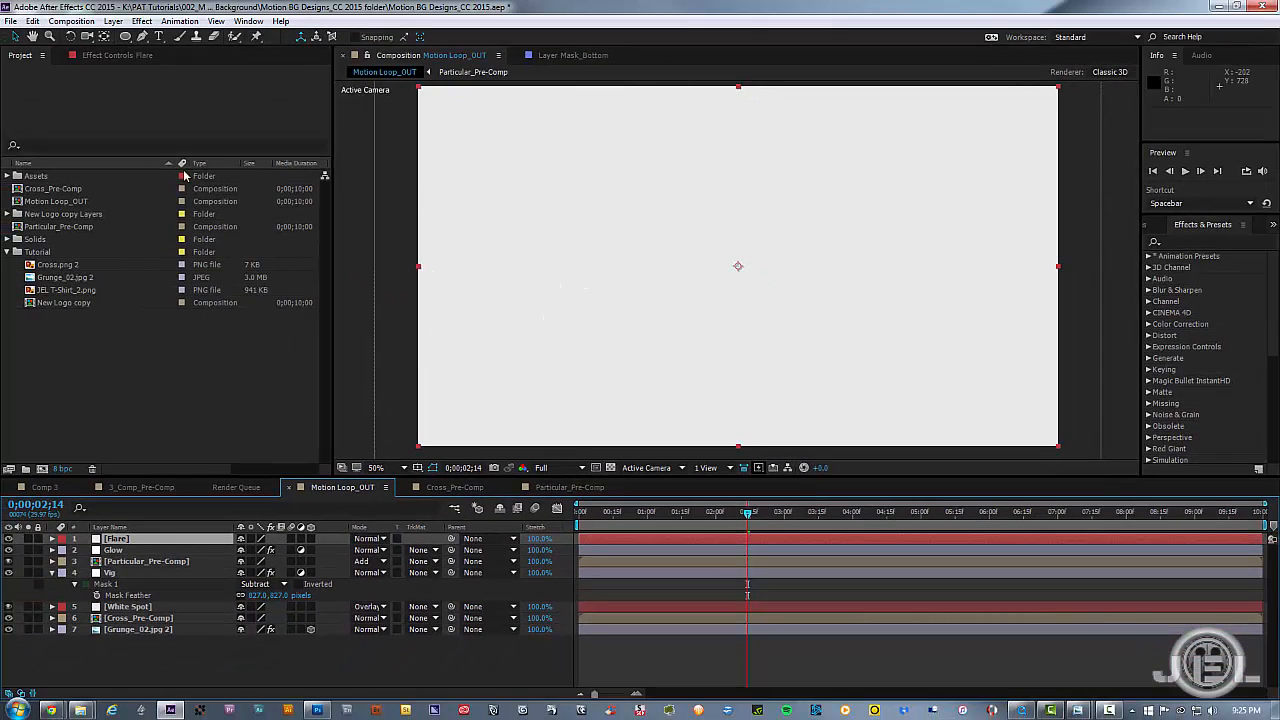
Step: Apply the Video Copilot Optical Flares effect to the Flare solid
click(104, 56)
right_click(129, 149)
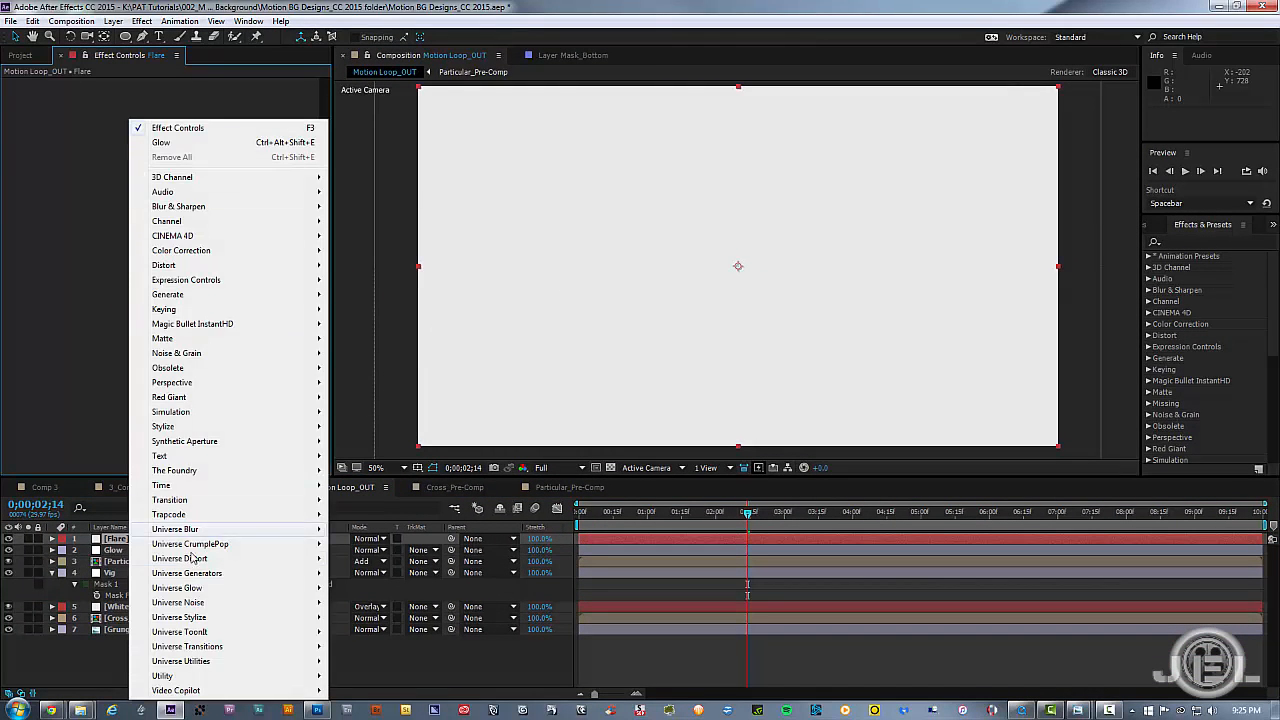
mouse_move(308, 692)
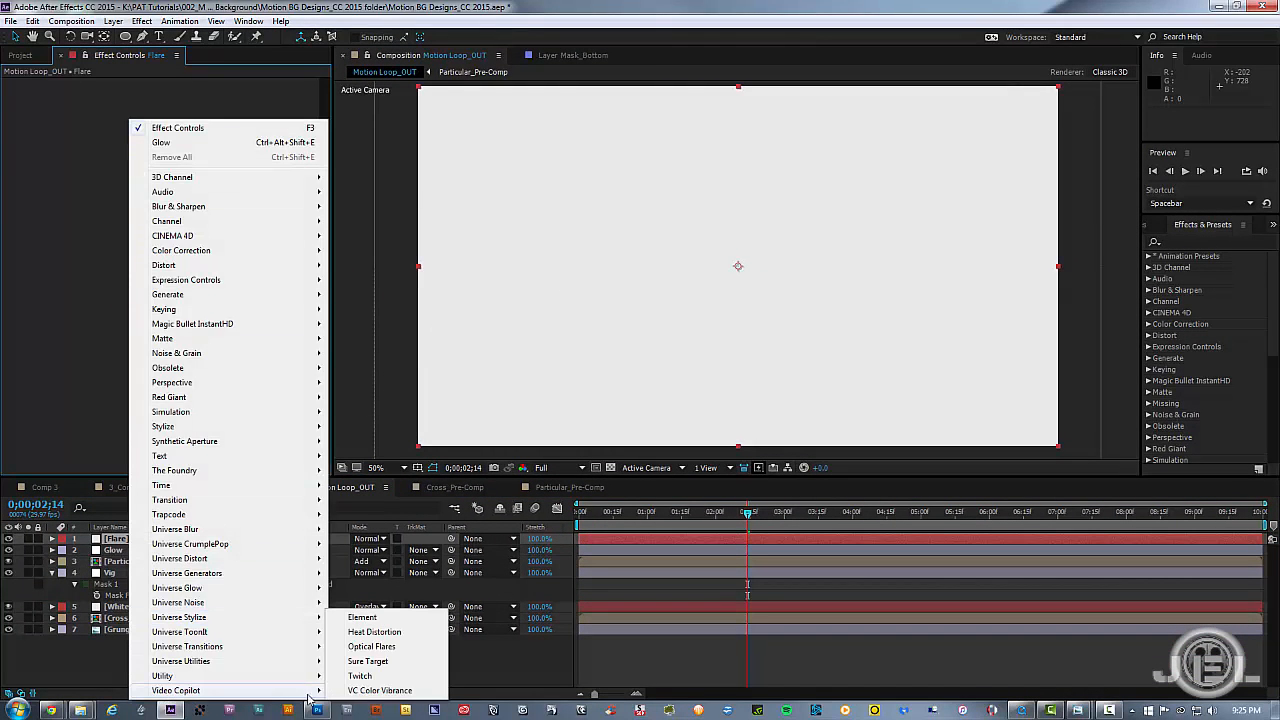
click(372, 646)
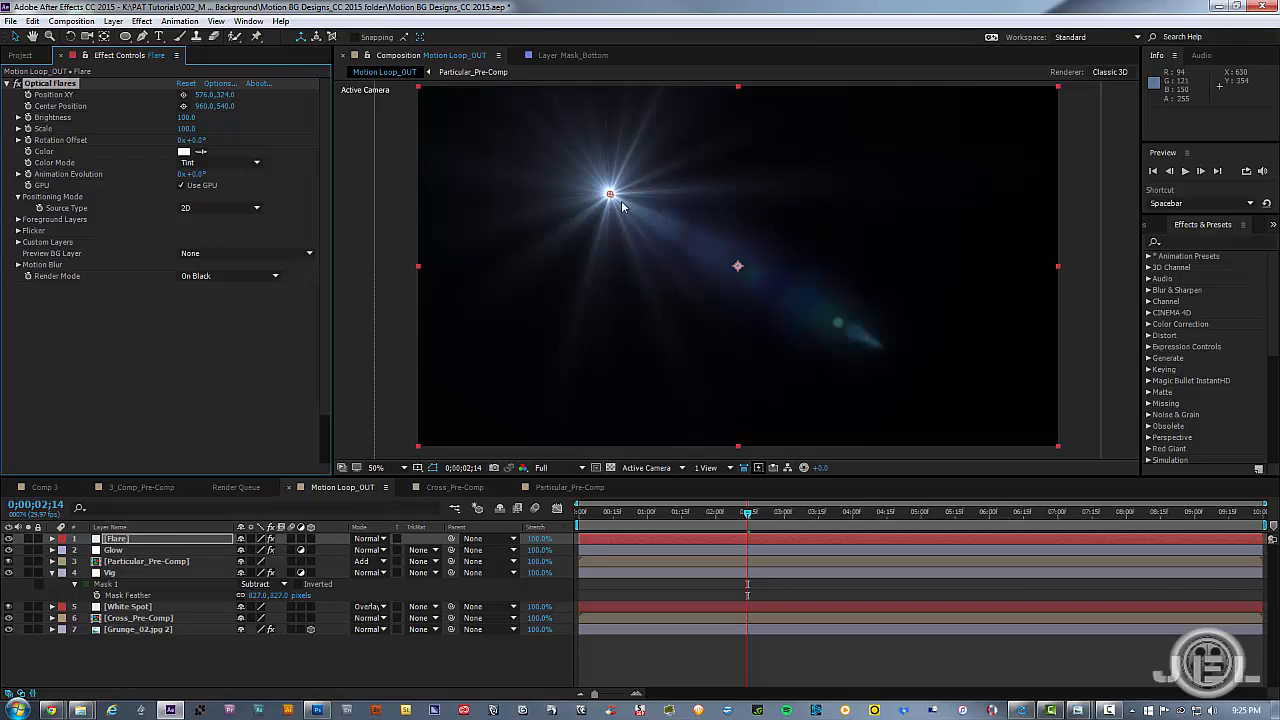
Step: Move the flare's light source to the bottom centre of the frame, at Position XY 960, 1078, leaving the layer in place
drag(610, 193, 744, 387)
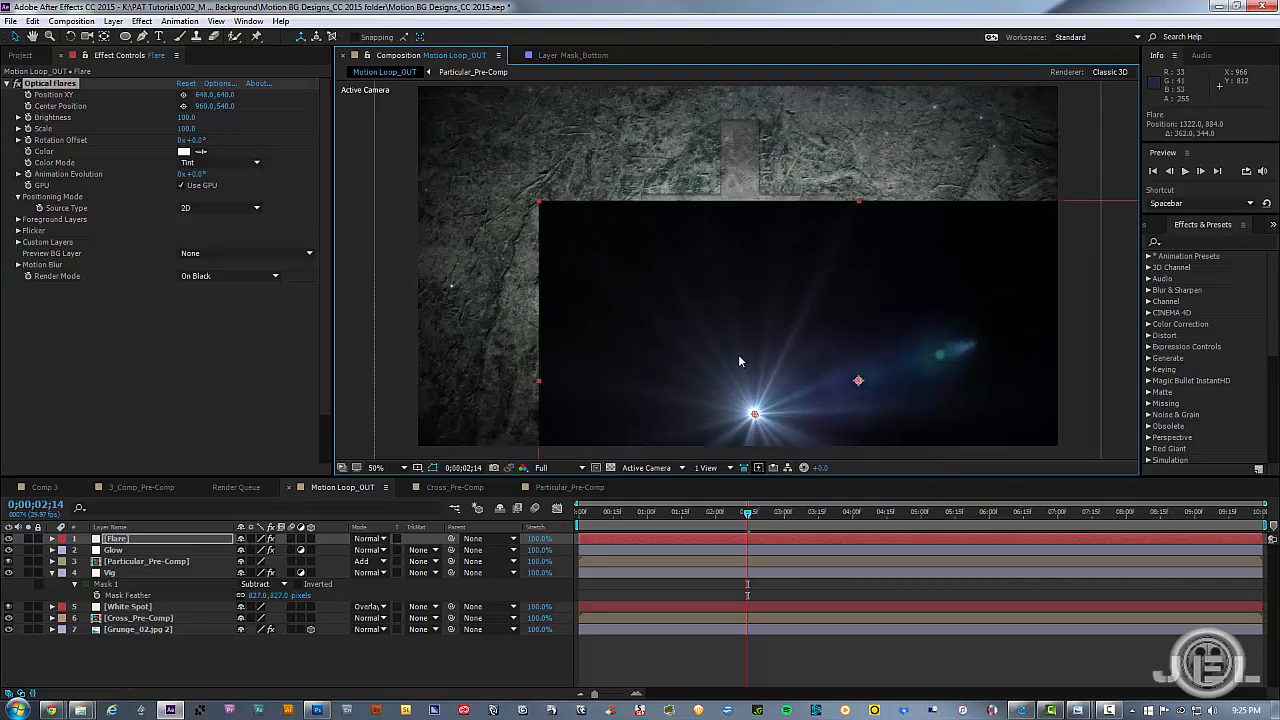
key(ctrl+z)
drag(634, 300, 738, 446)
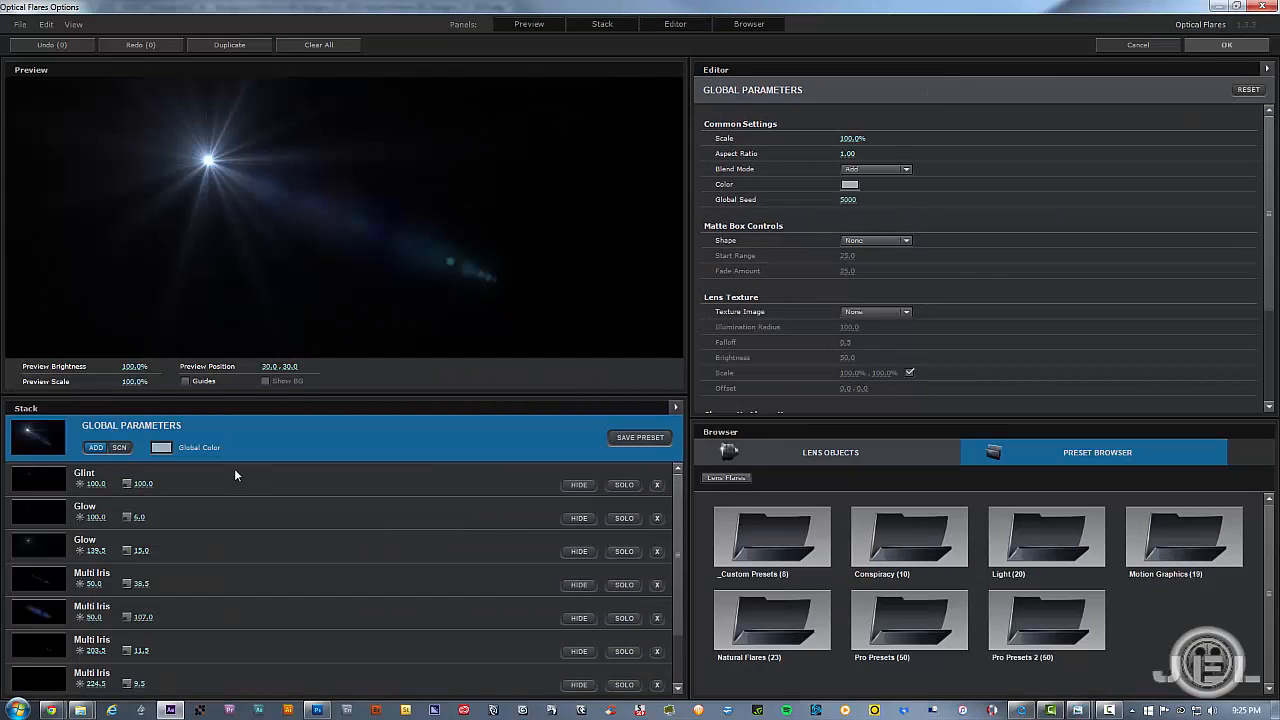
Step: Browse the Pro Presets 2 flares in the Optical Flares options and return to the composition with the default flare
click(888, 543)
click(771, 537)
click(1034, 625)
scroll(1040, 600, down, 5)
scroll(1092, 594, down, 8)
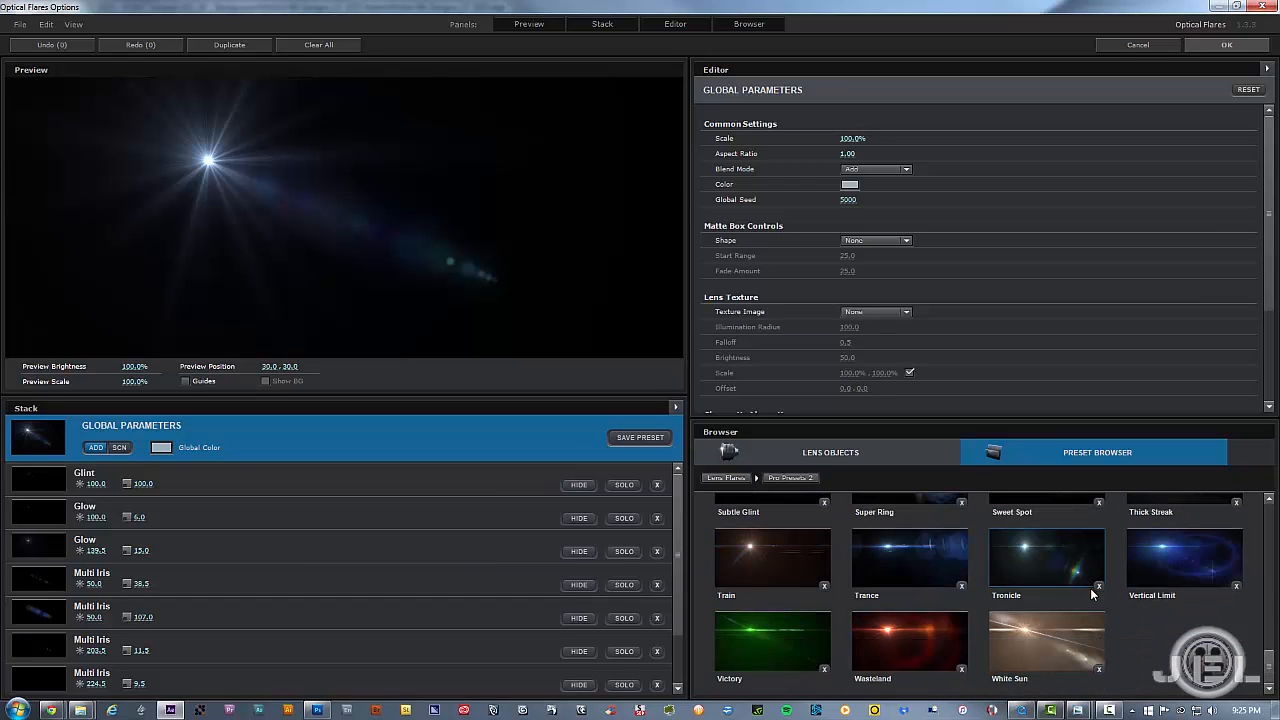
scroll(990, 590, up, 8)
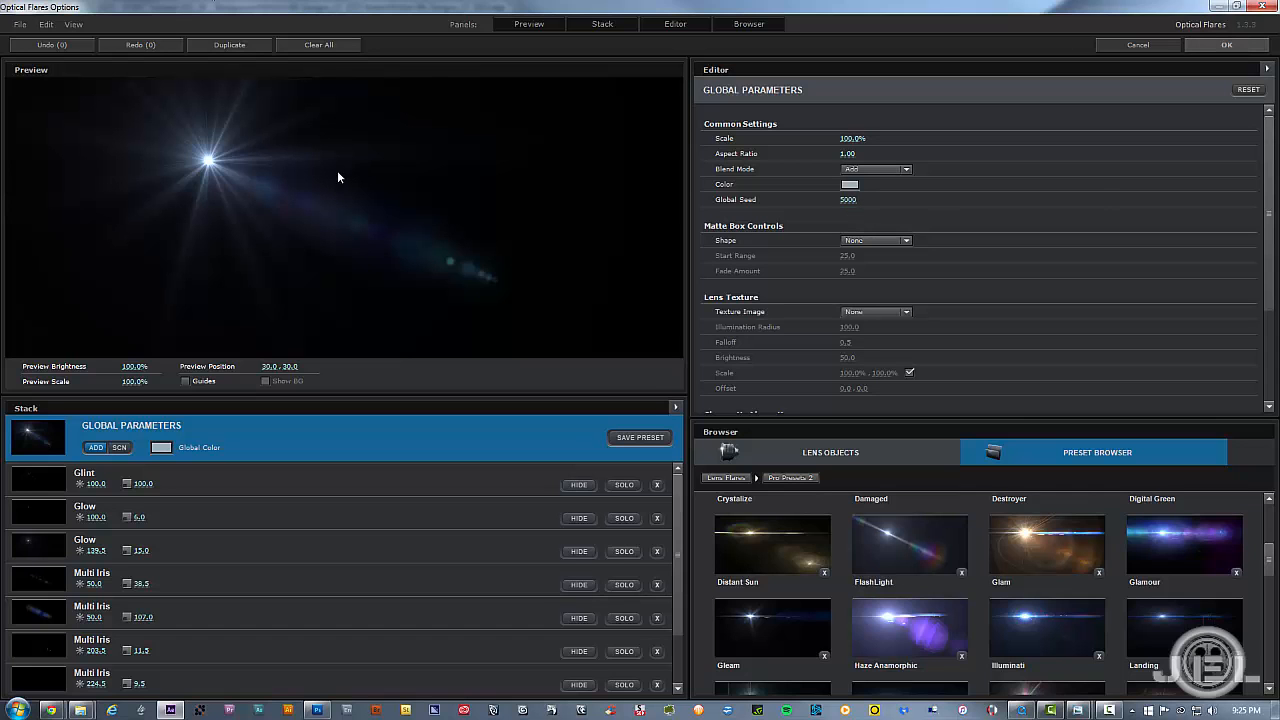
click(1238, 47)
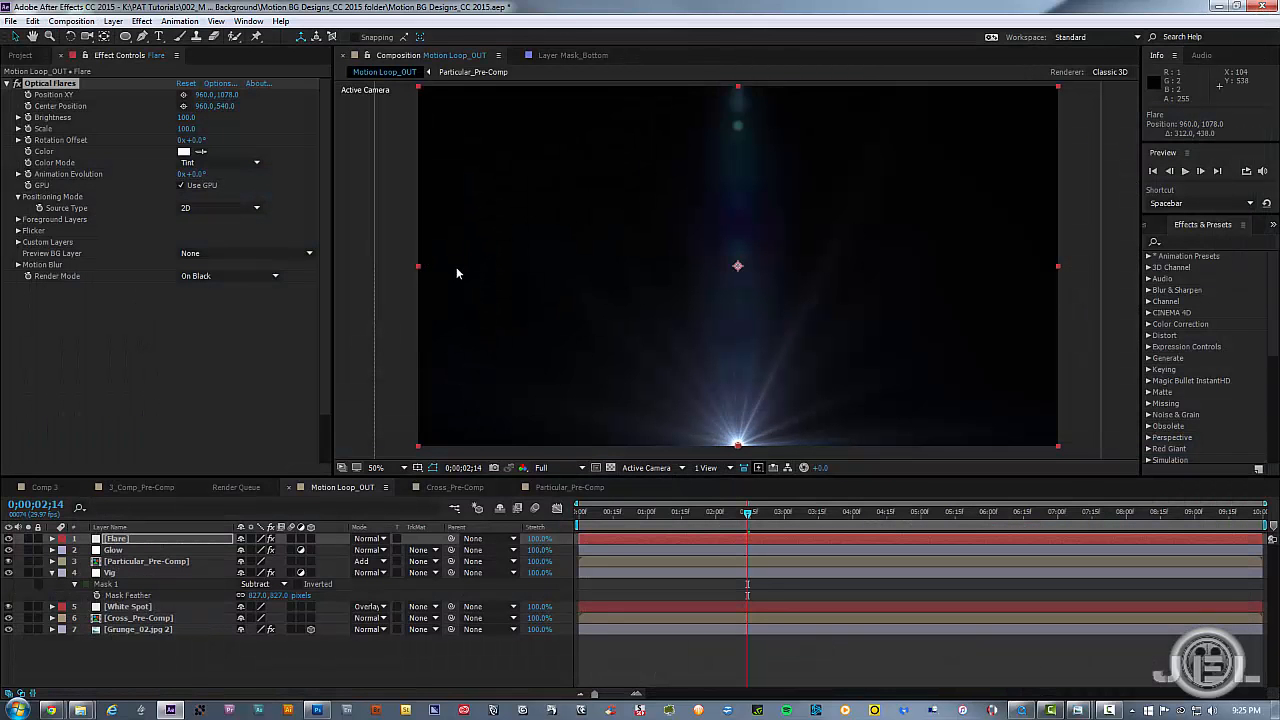
Step: Tint the flare pale yellow with colour FFFEC6 and set its Render Mode to On Transparent
click(183, 151)
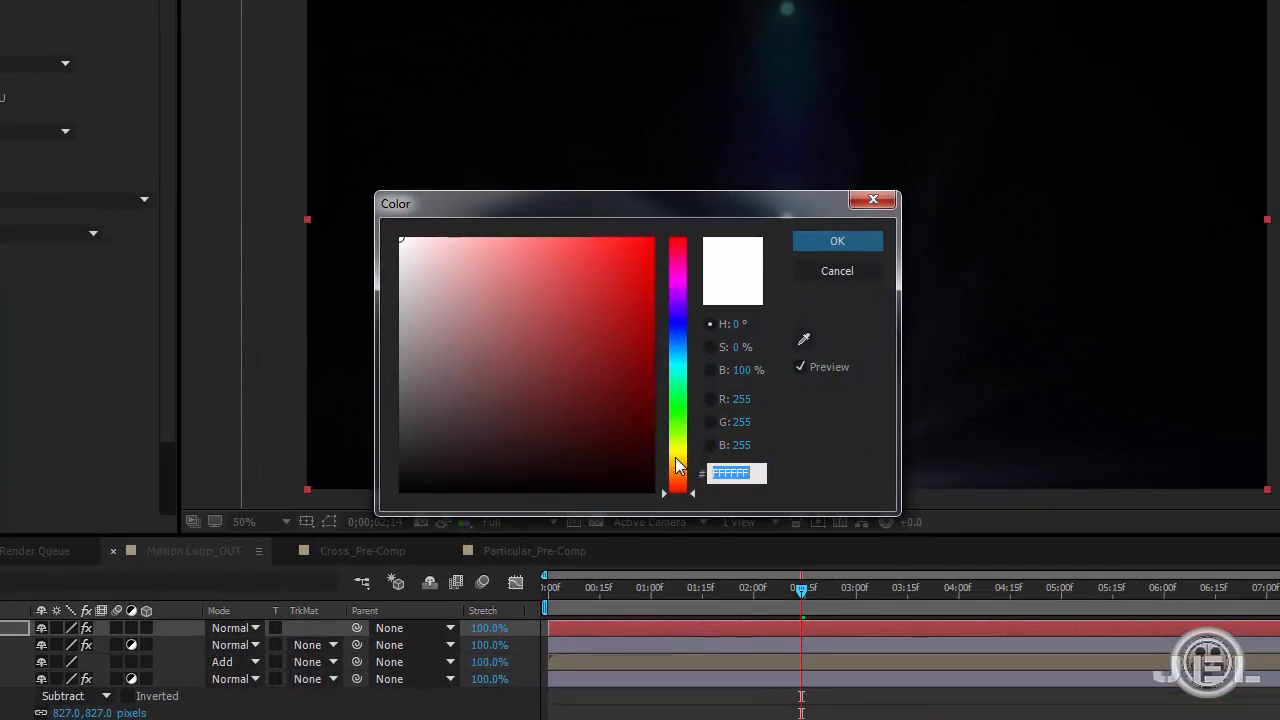
click(677, 450)
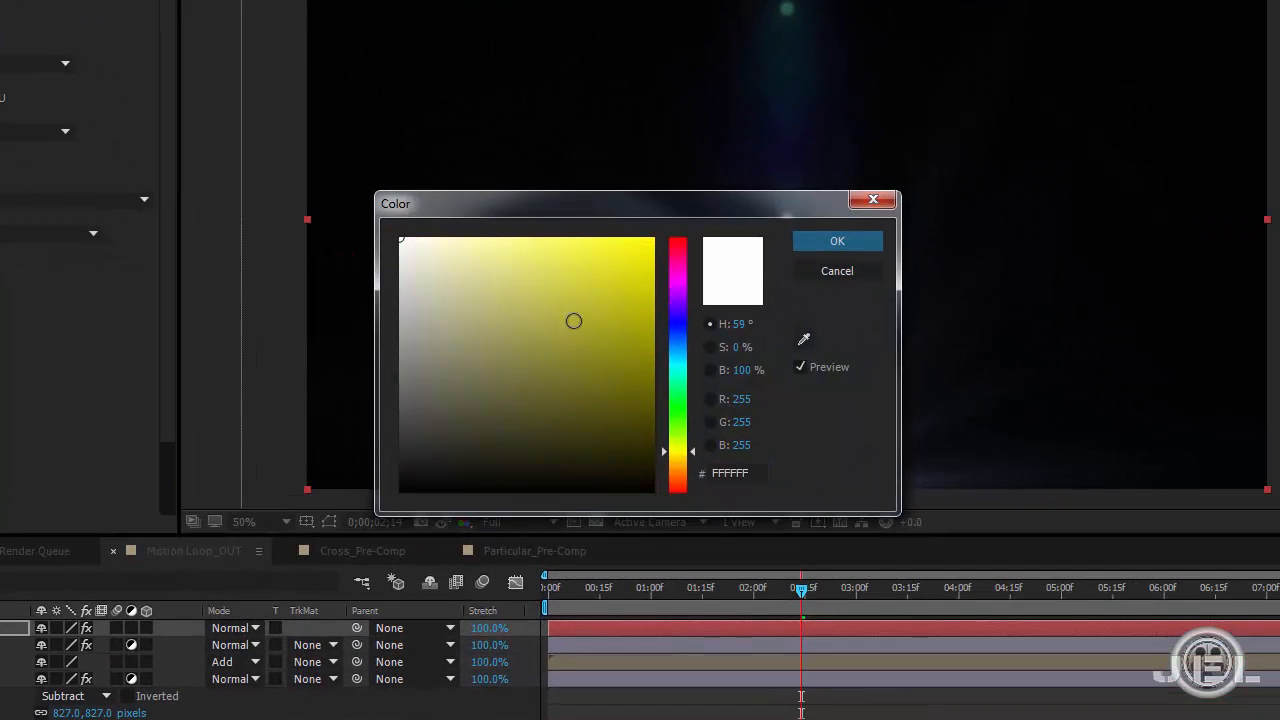
mouse_move(571, 320)
mouse_down()
mouse_move(593, 242)
mouse_move(94, 141)
mouse_move(12, 145)
mouse_move(0, 165)
mouse_up()
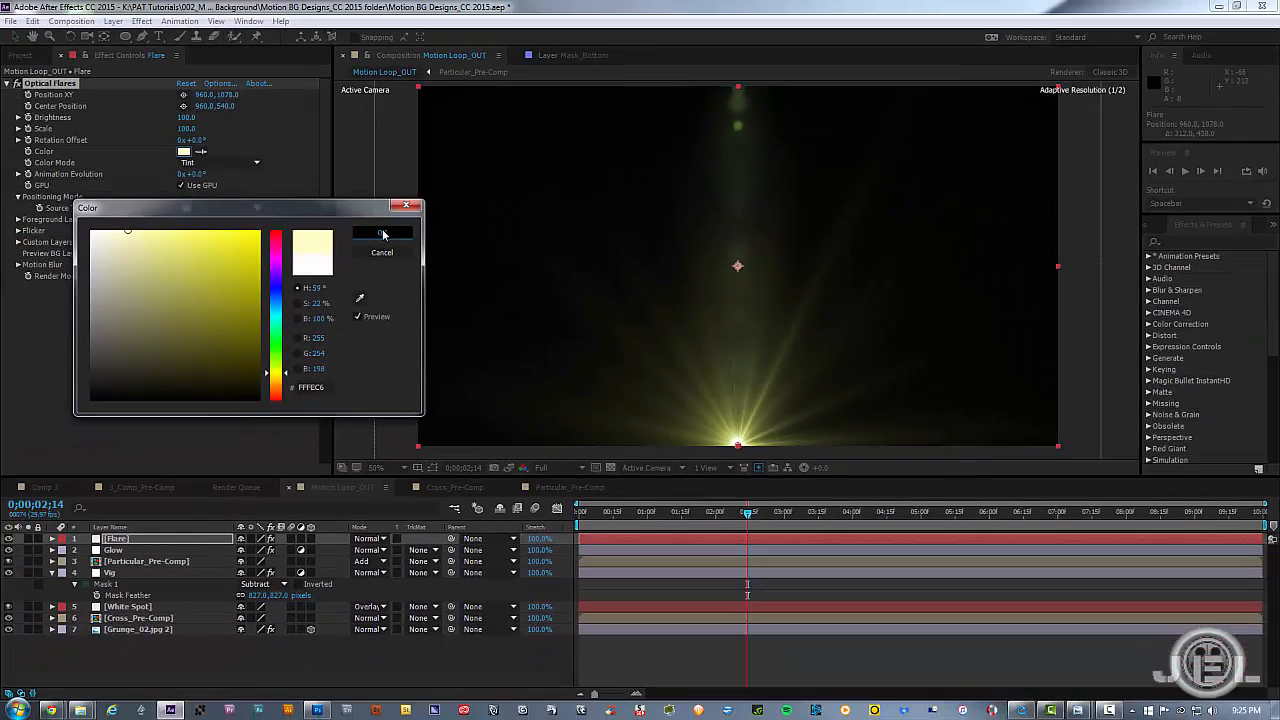
click(383, 234)
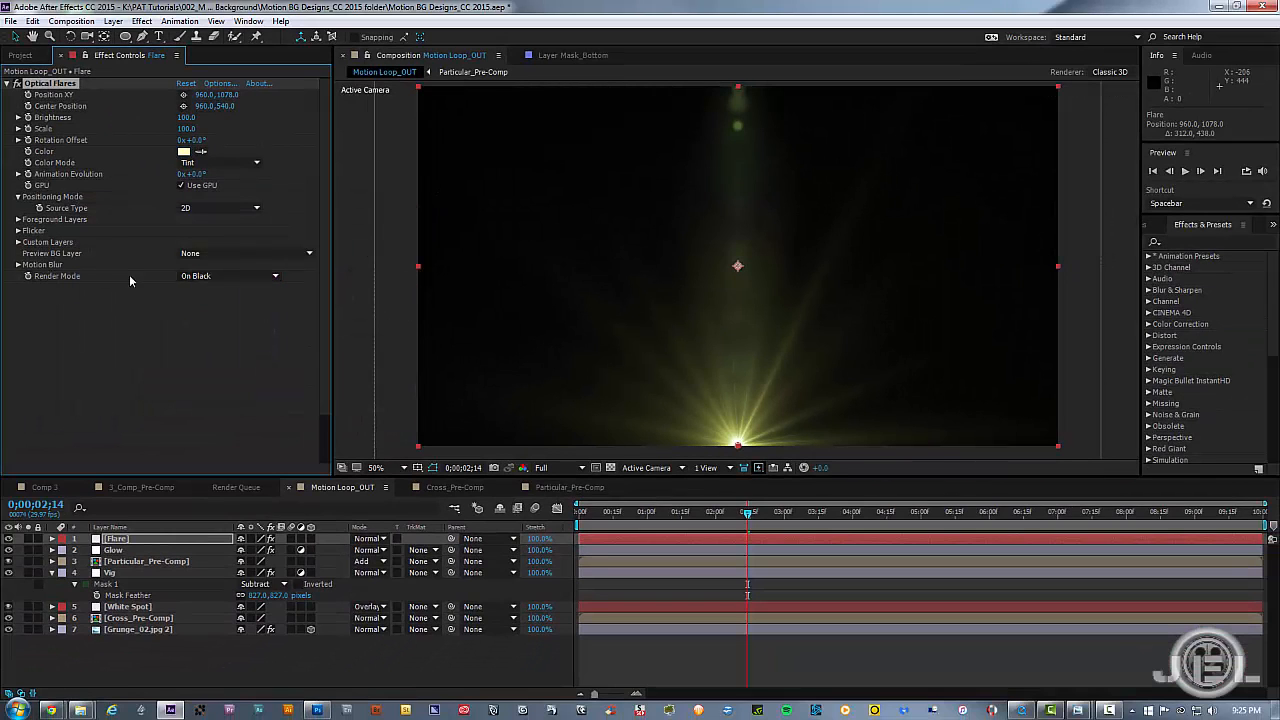
click(230, 276)
click(233, 307)
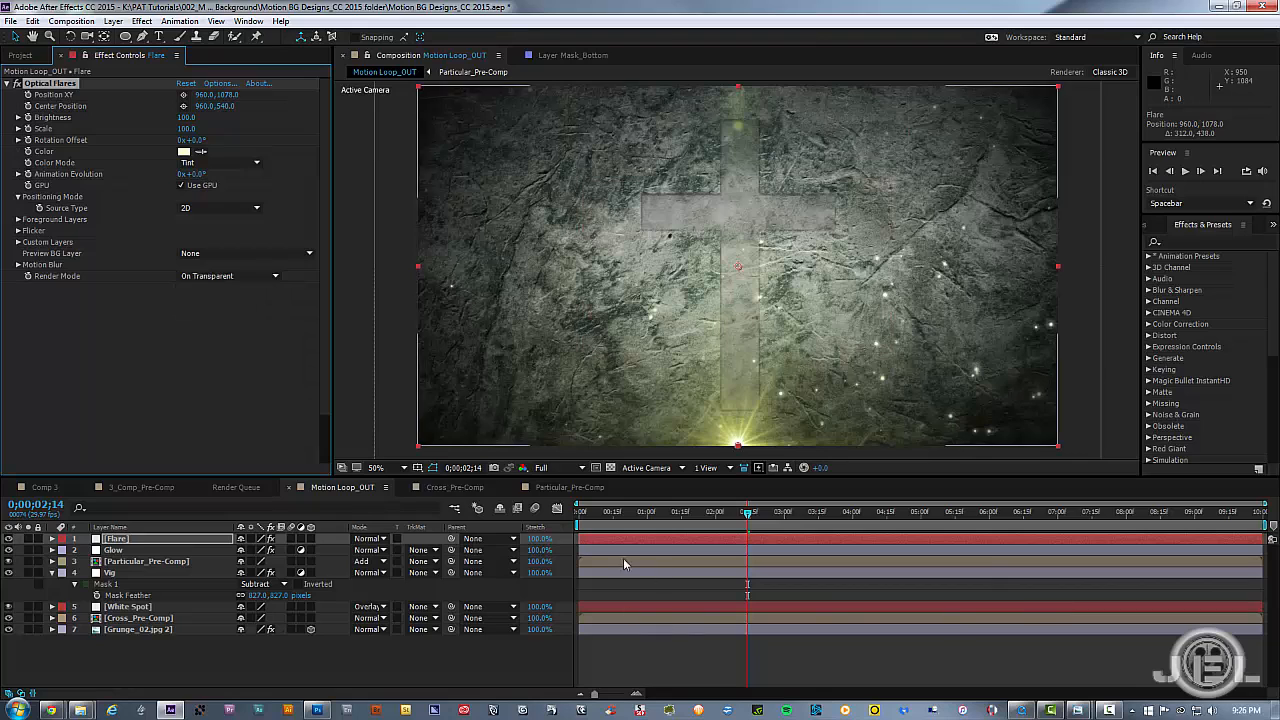
Step: Set the Flare layer's blending mode to Lighter Color
click(160, 539)
click(386, 540)
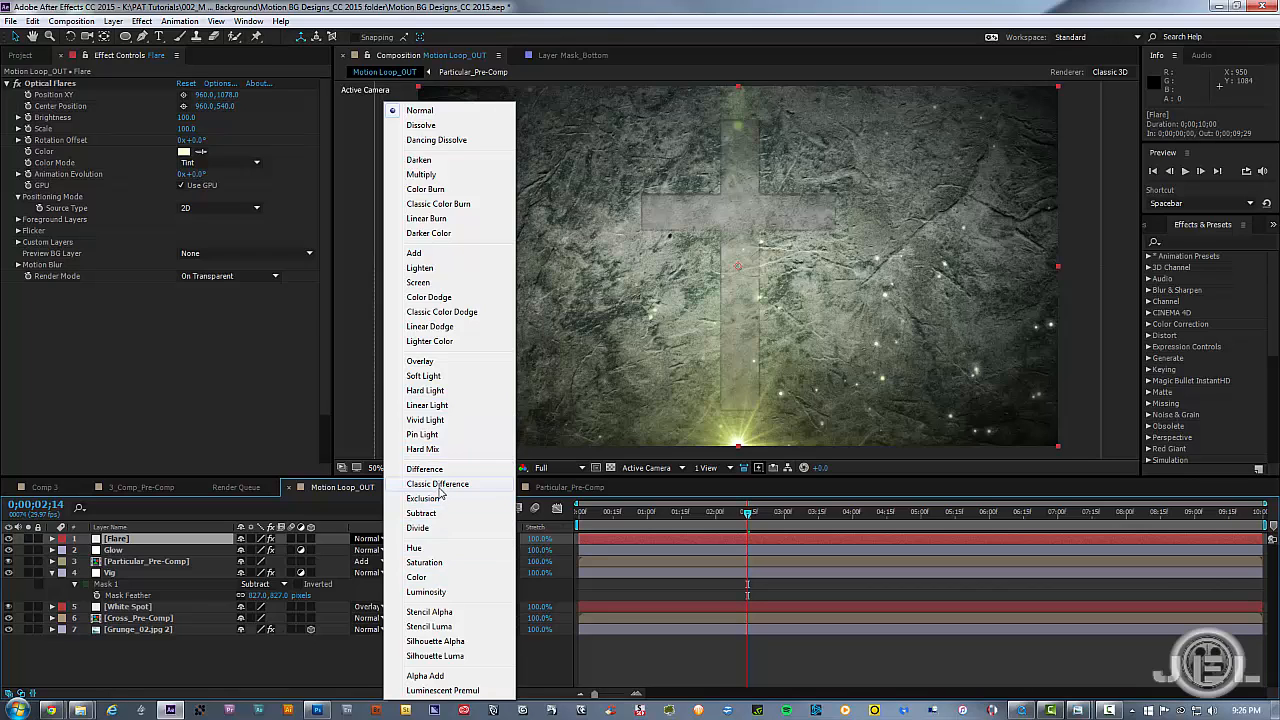
click(429, 341)
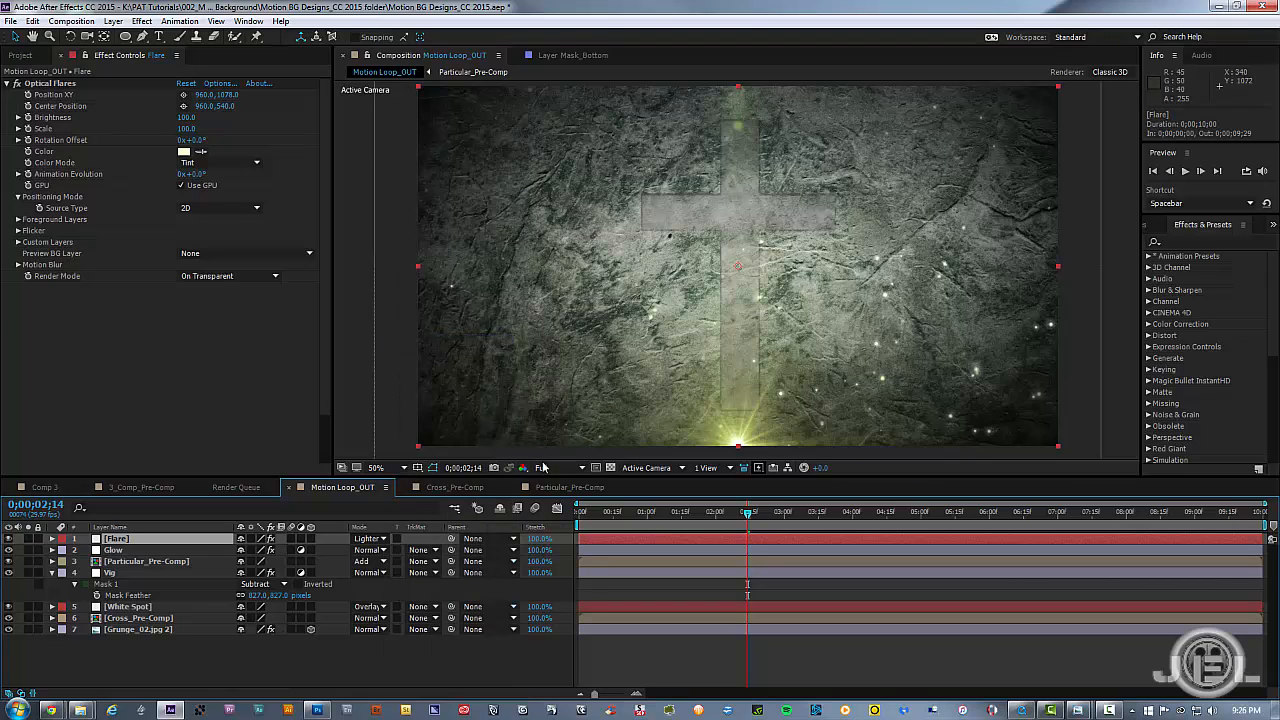
click(786, 595)
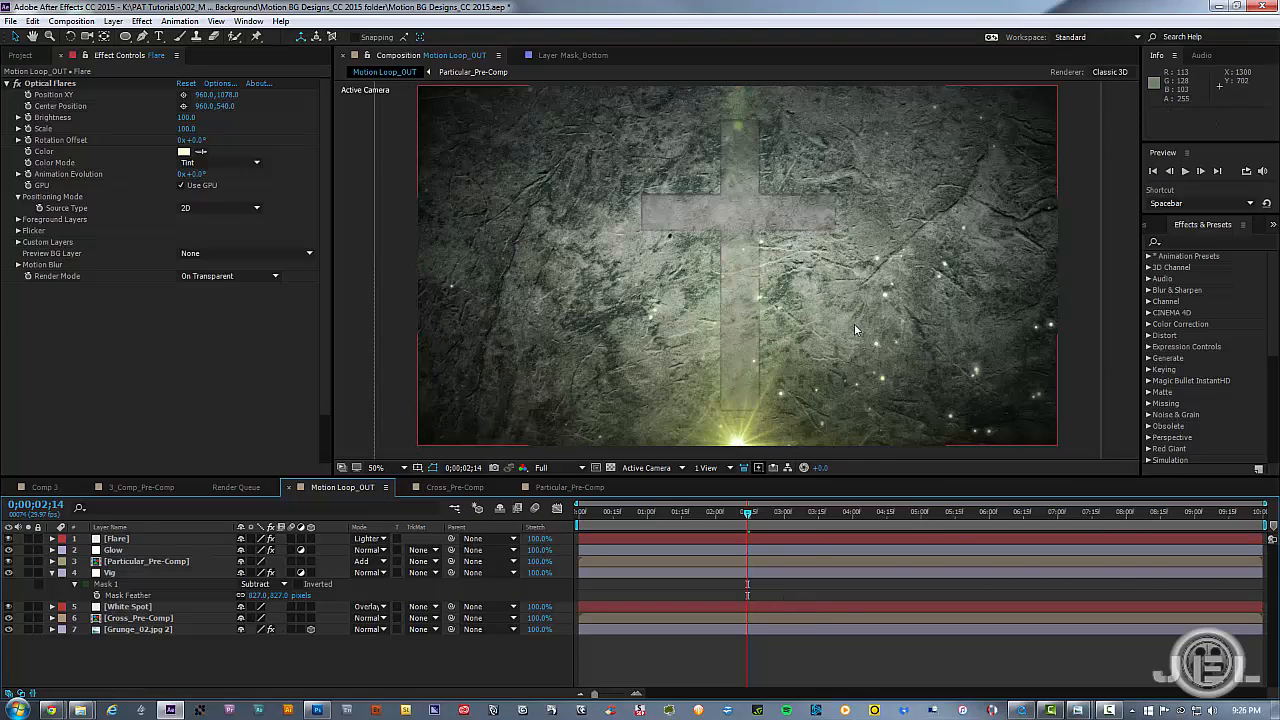
click(609, 468)
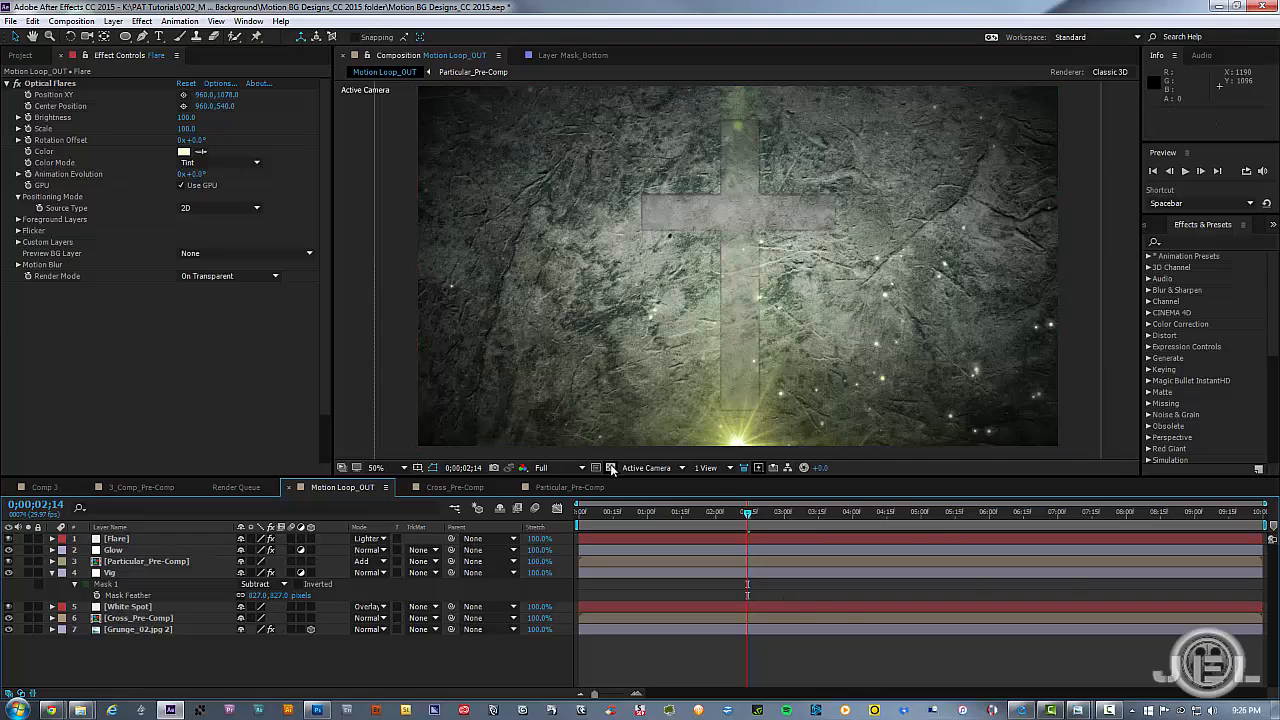
click(379, 541)
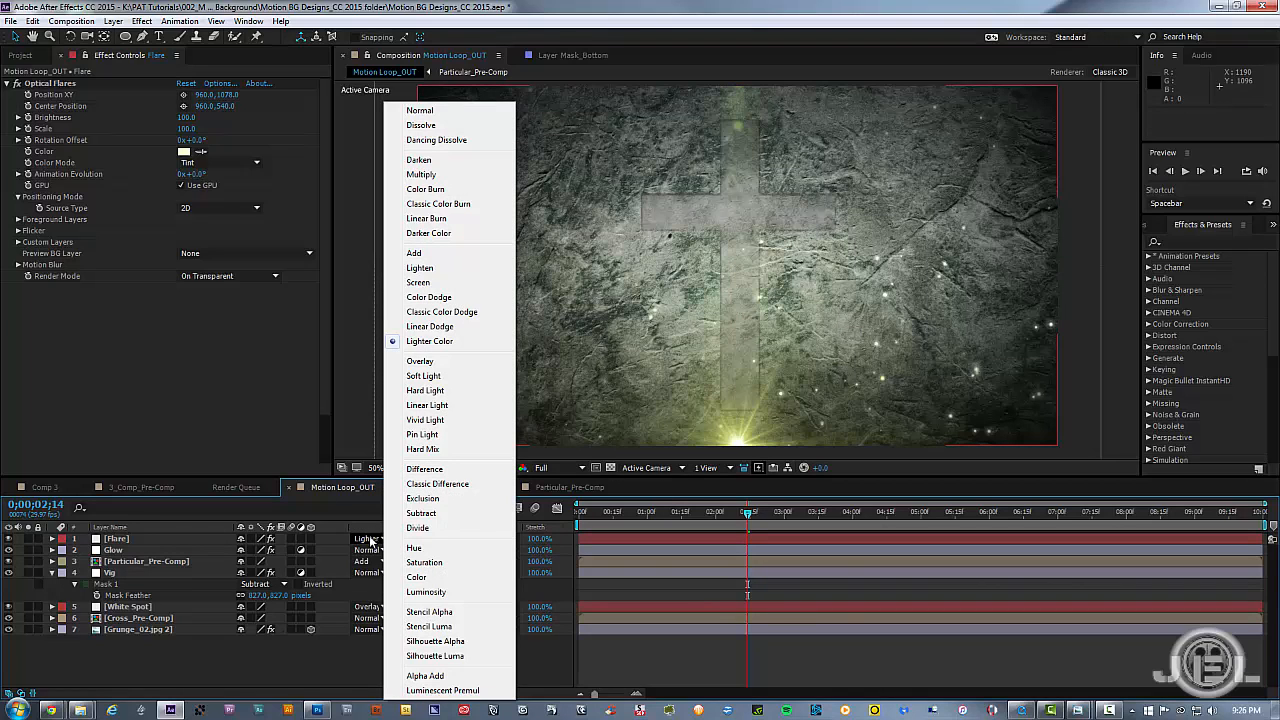
click(674, 582)
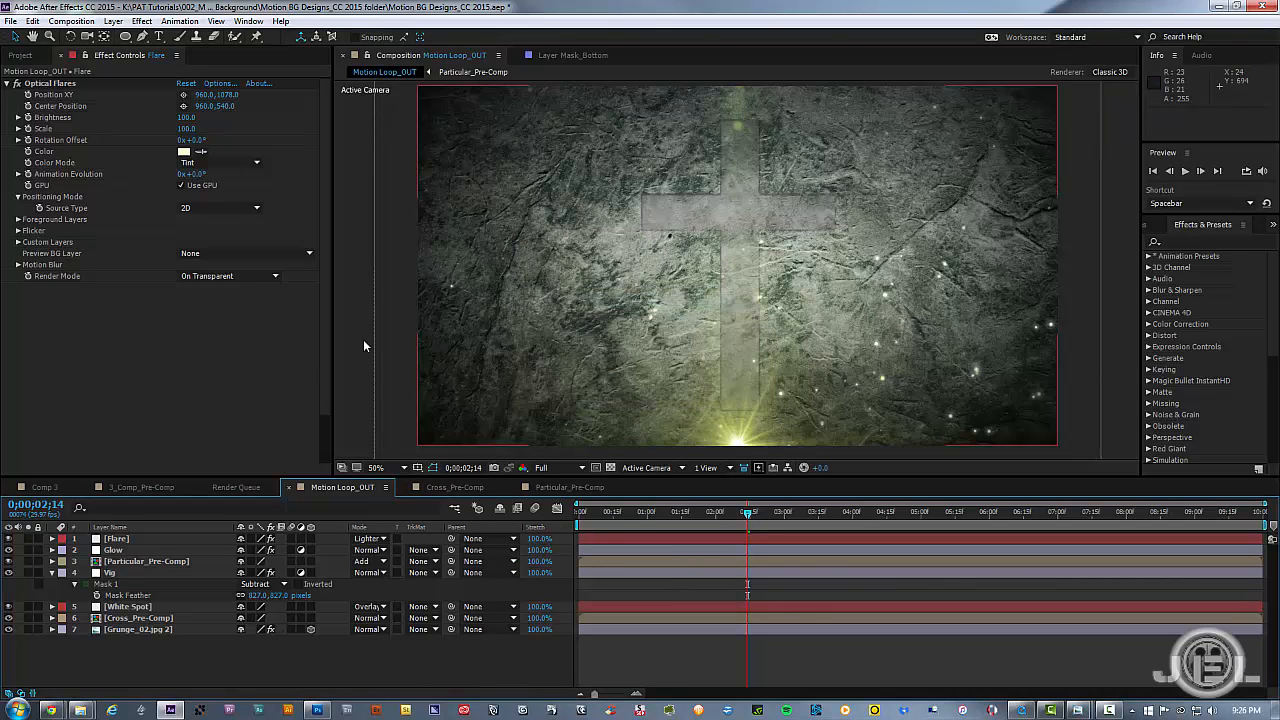
Step: Move the Flare layer beneath Particular_Pre-Comp in the layer stack and preview the loop from an earlier frame
drag(137, 537, 187, 560)
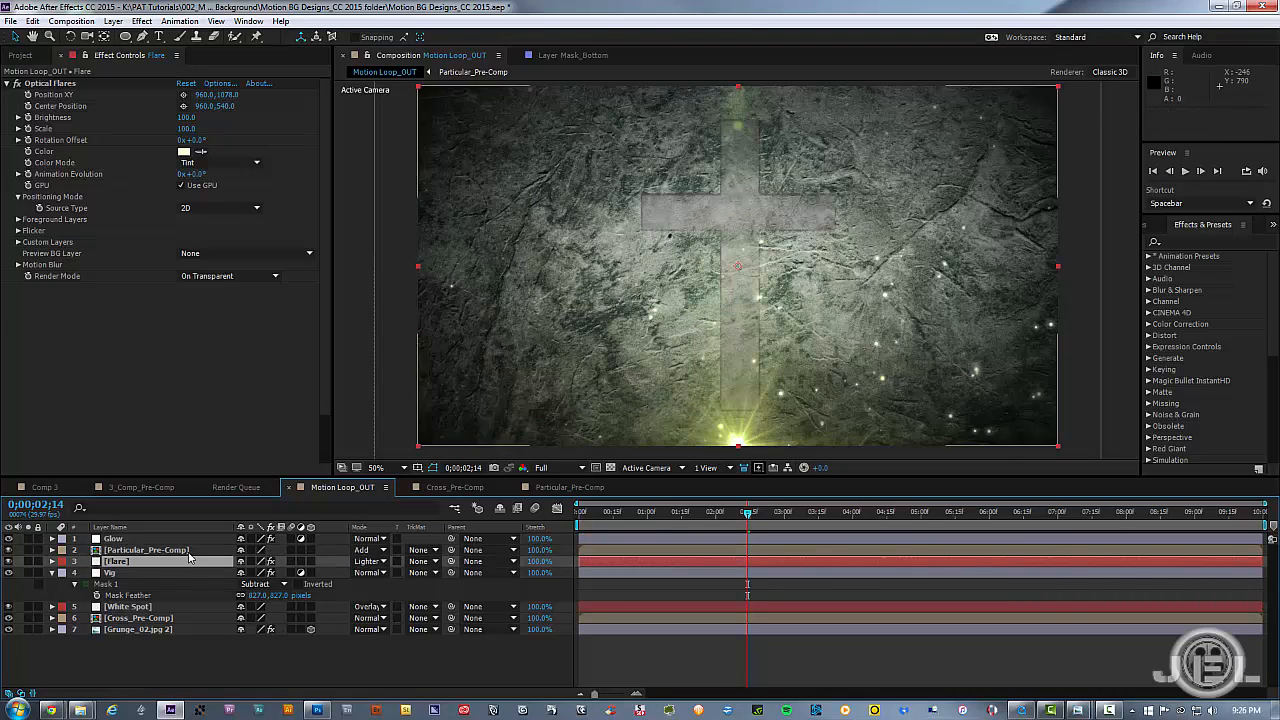
drag(747, 514, 701, 529)
key(space)
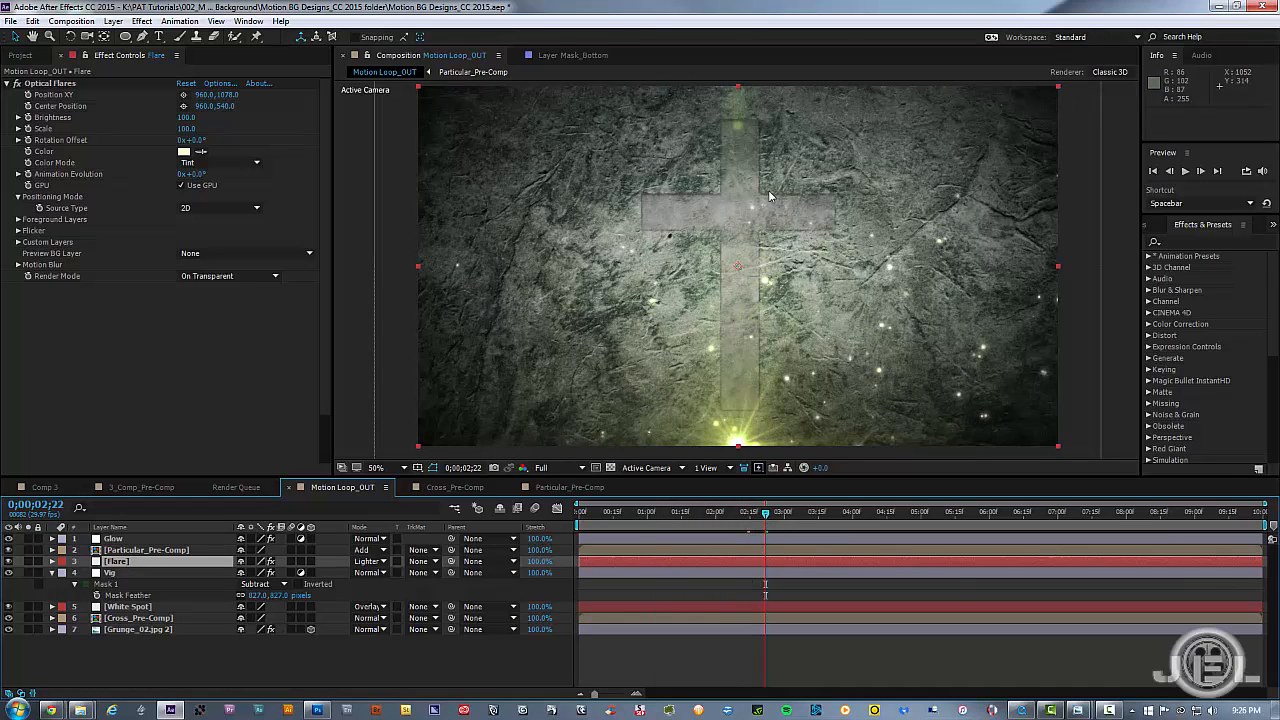
Step: Place the flare's light source just below the frame at Position XY 960, 1116 and check it at another time
key(comma)
click(182, 94)
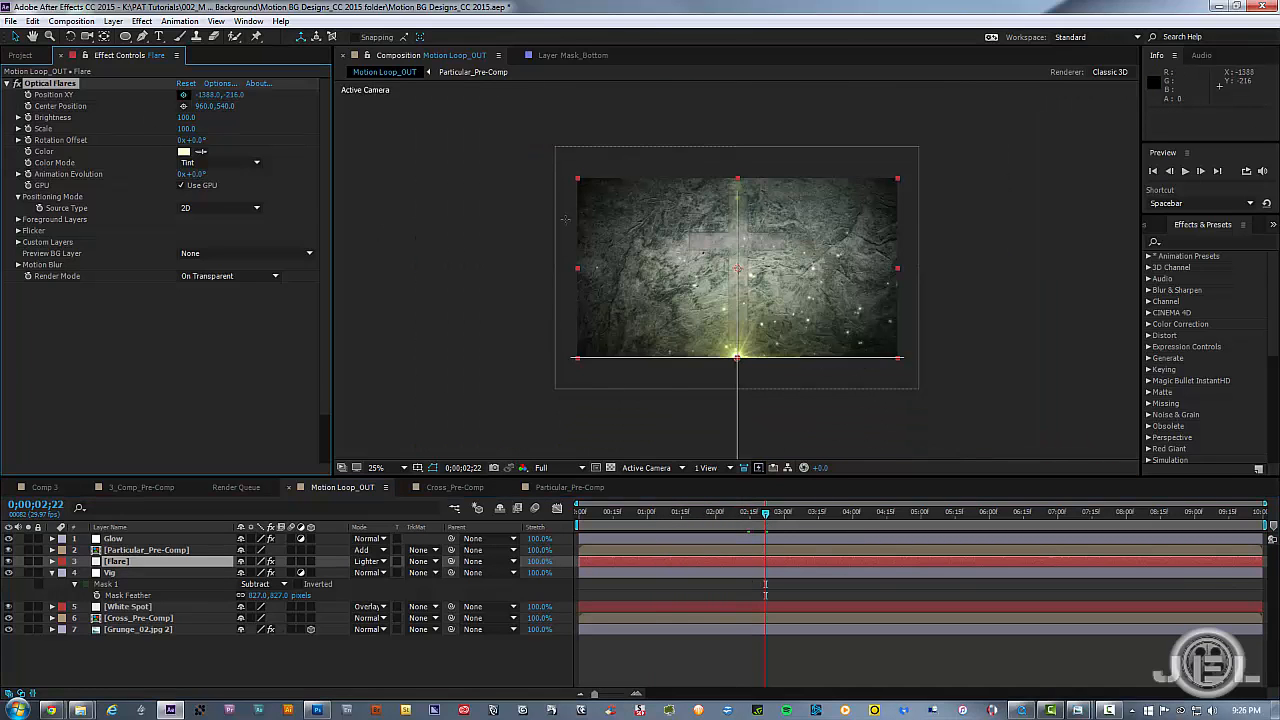
click(737, 364)
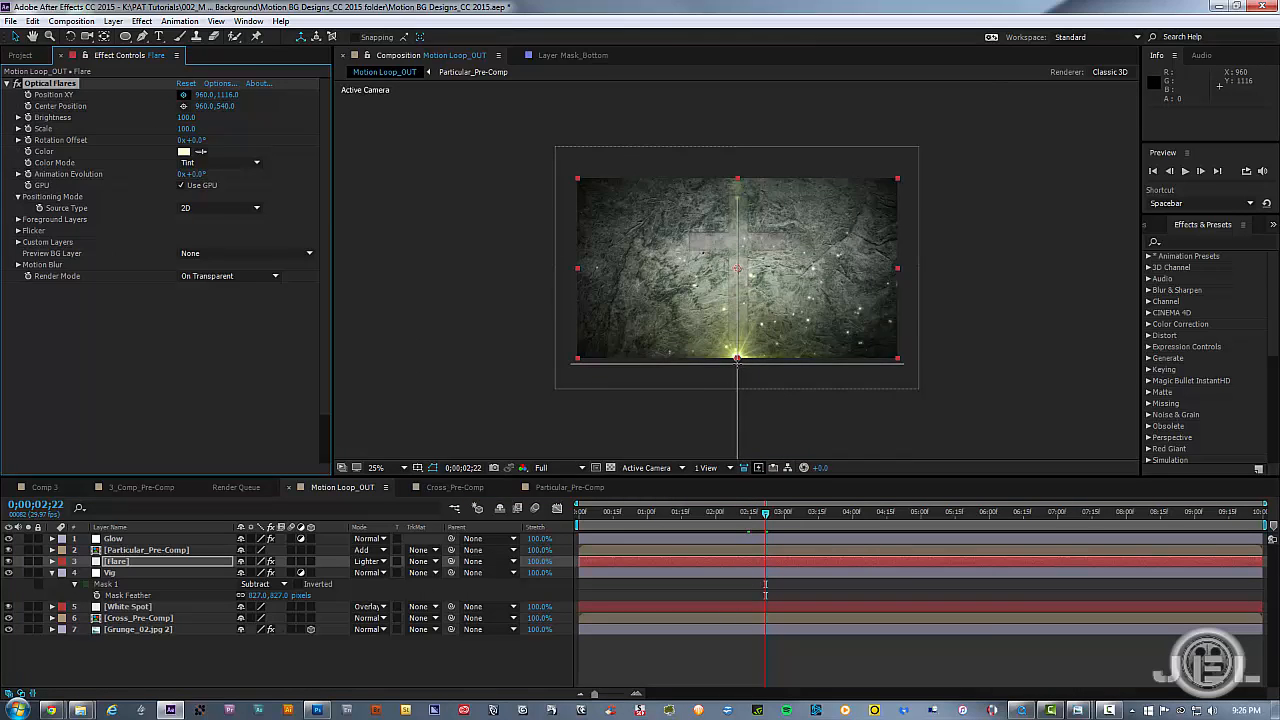
key(period)
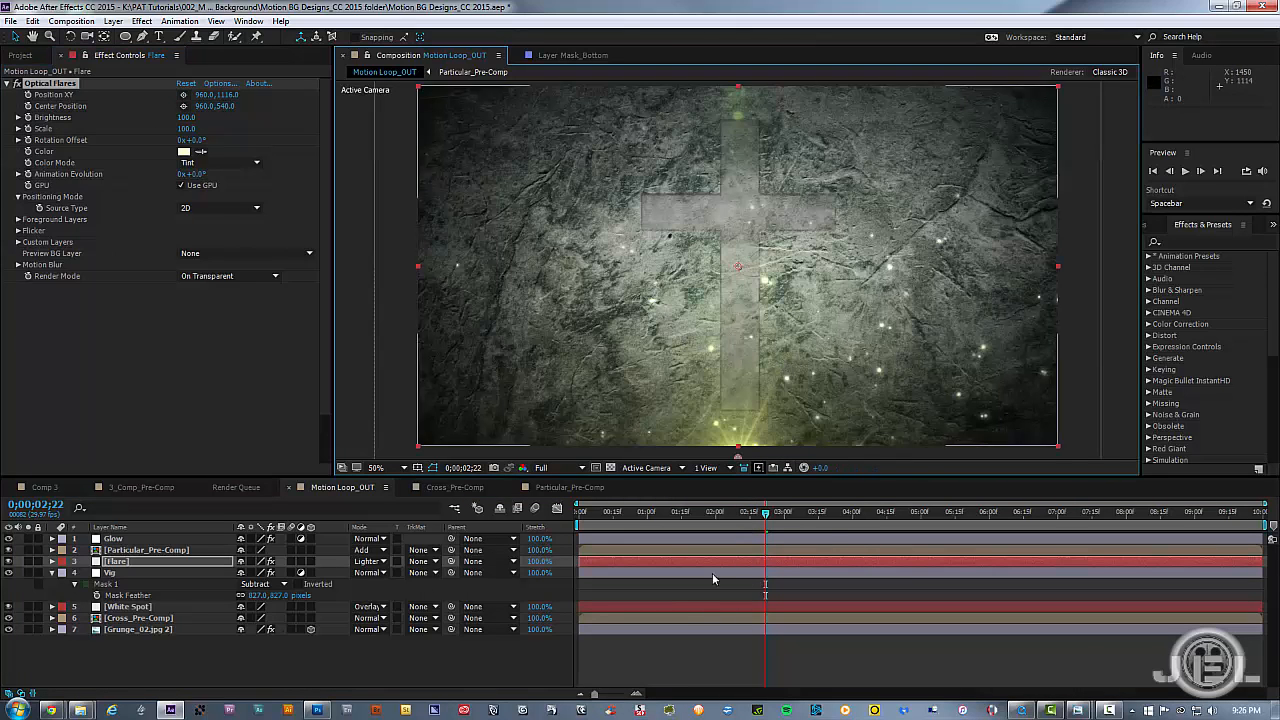
click(682, 586)
drag(748, 523, 832, 521)
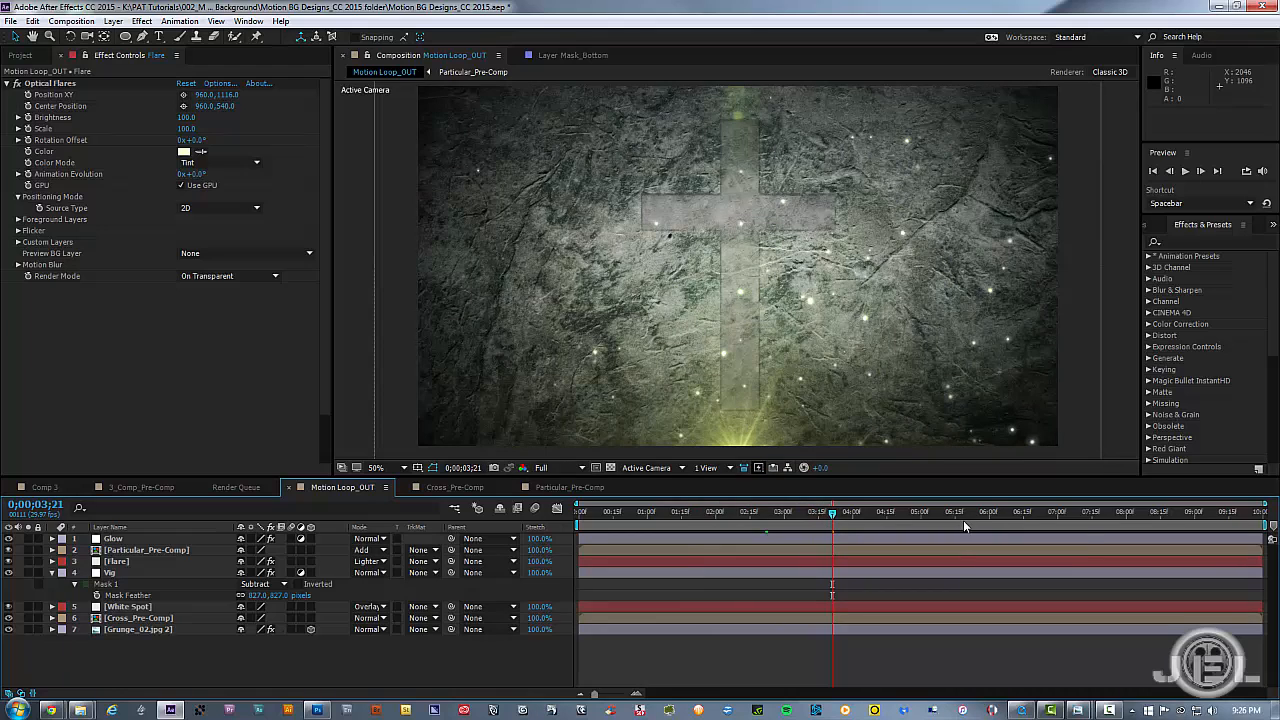
click(733, 561)
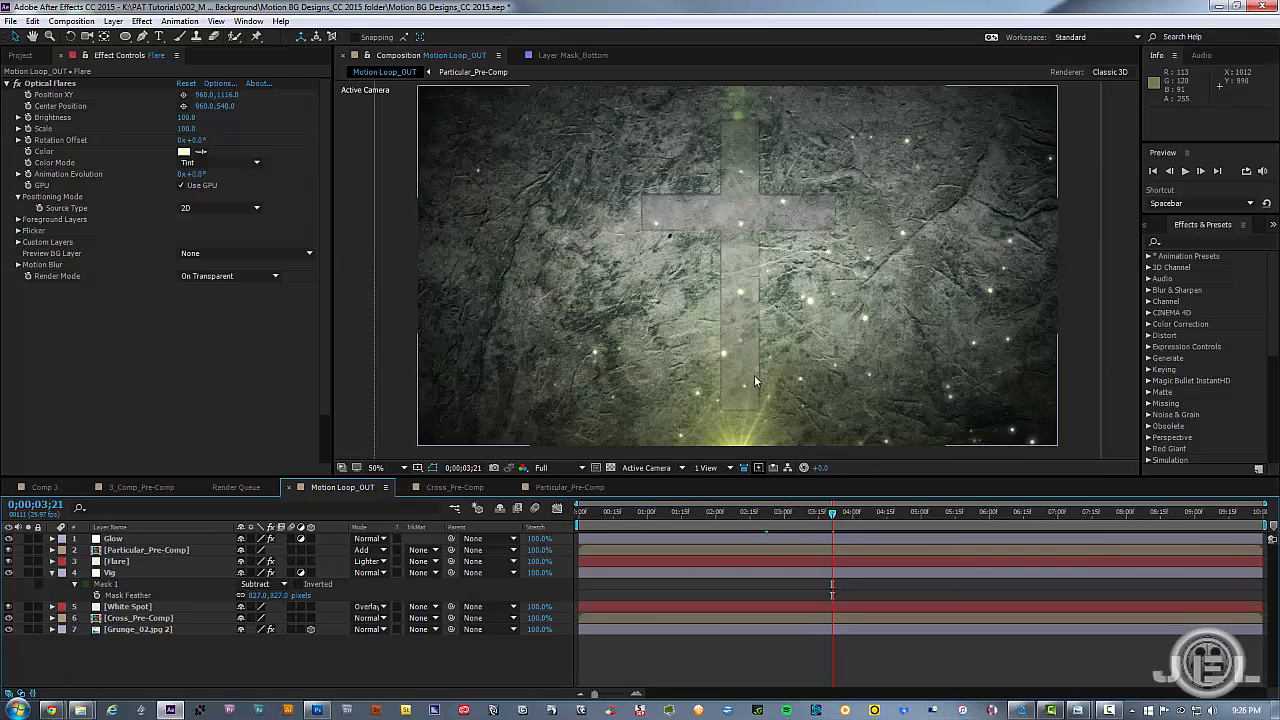
Step: Create a 1920 x 1080 px solid named Mask_Bottom with the grey-green colour 4F5746
key(comma)
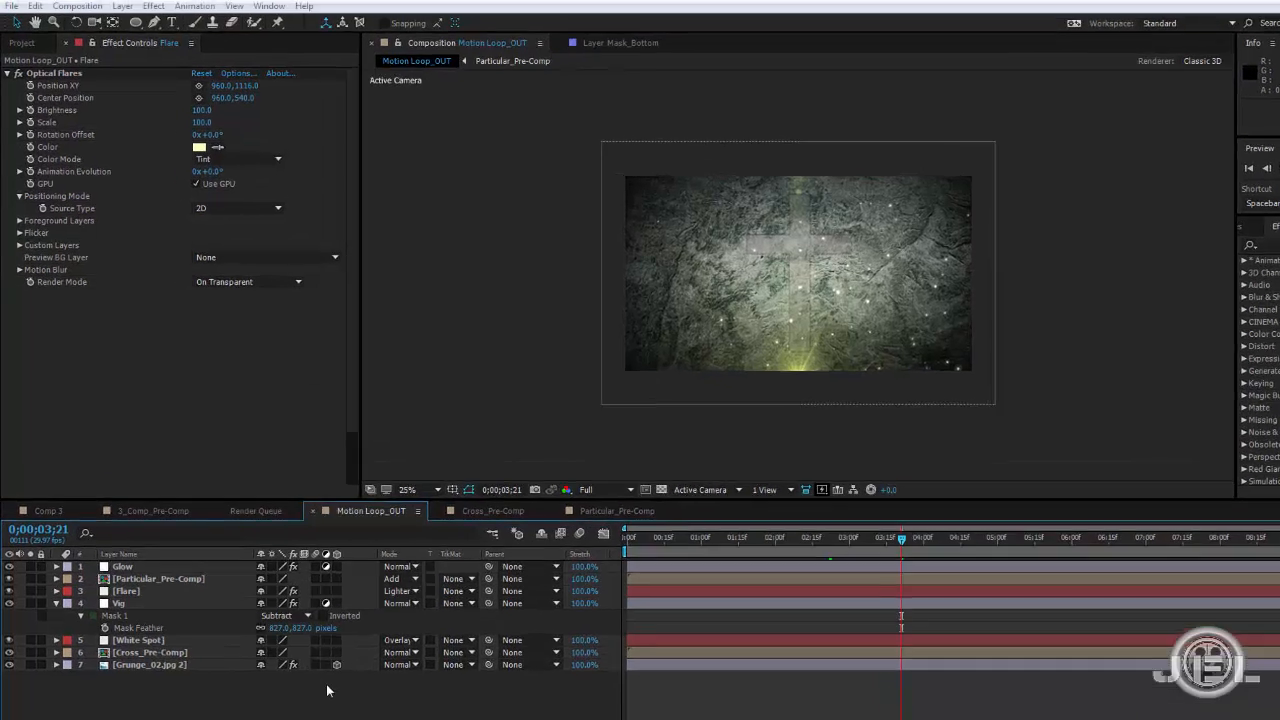
key(ctrl+y)
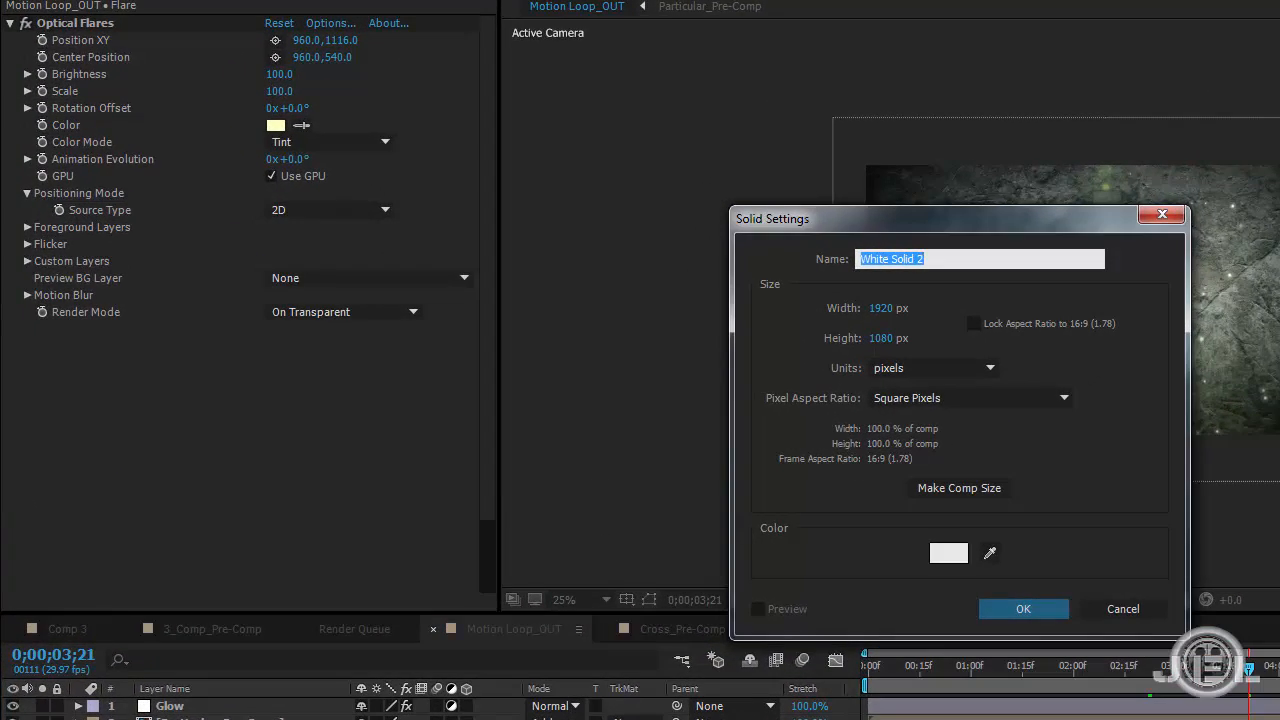
click(948, 553)
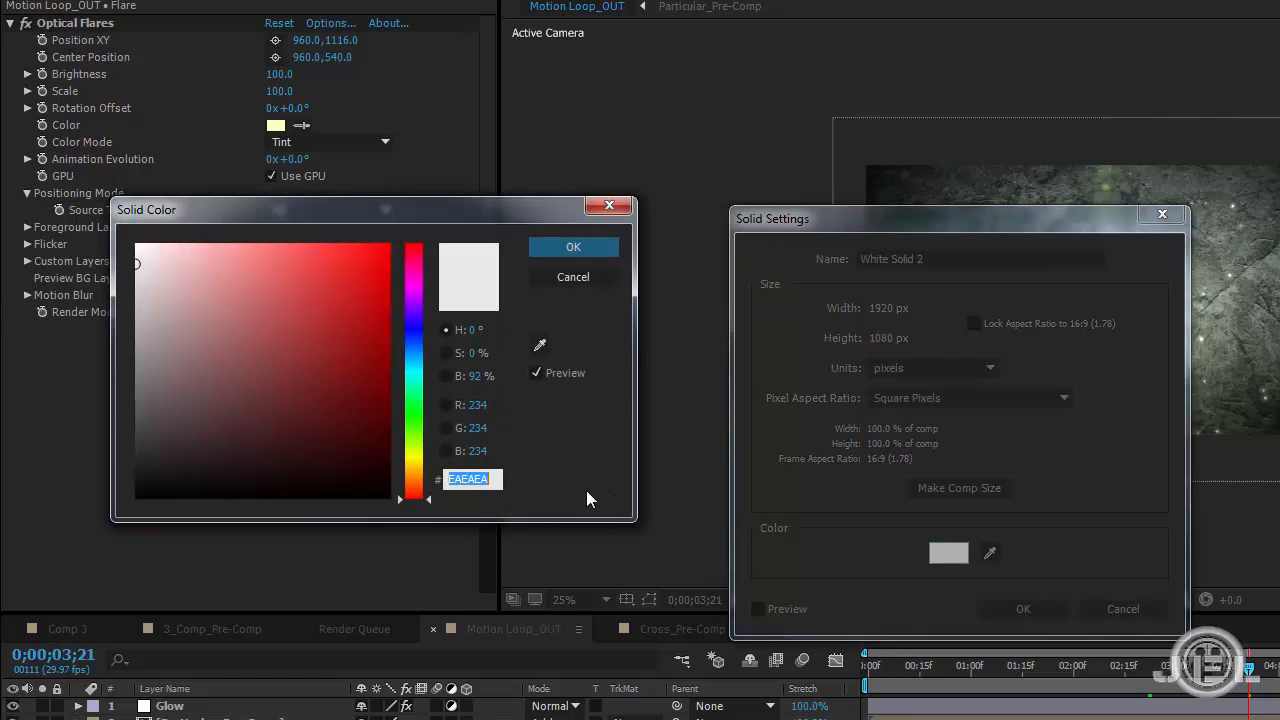
text(4F)
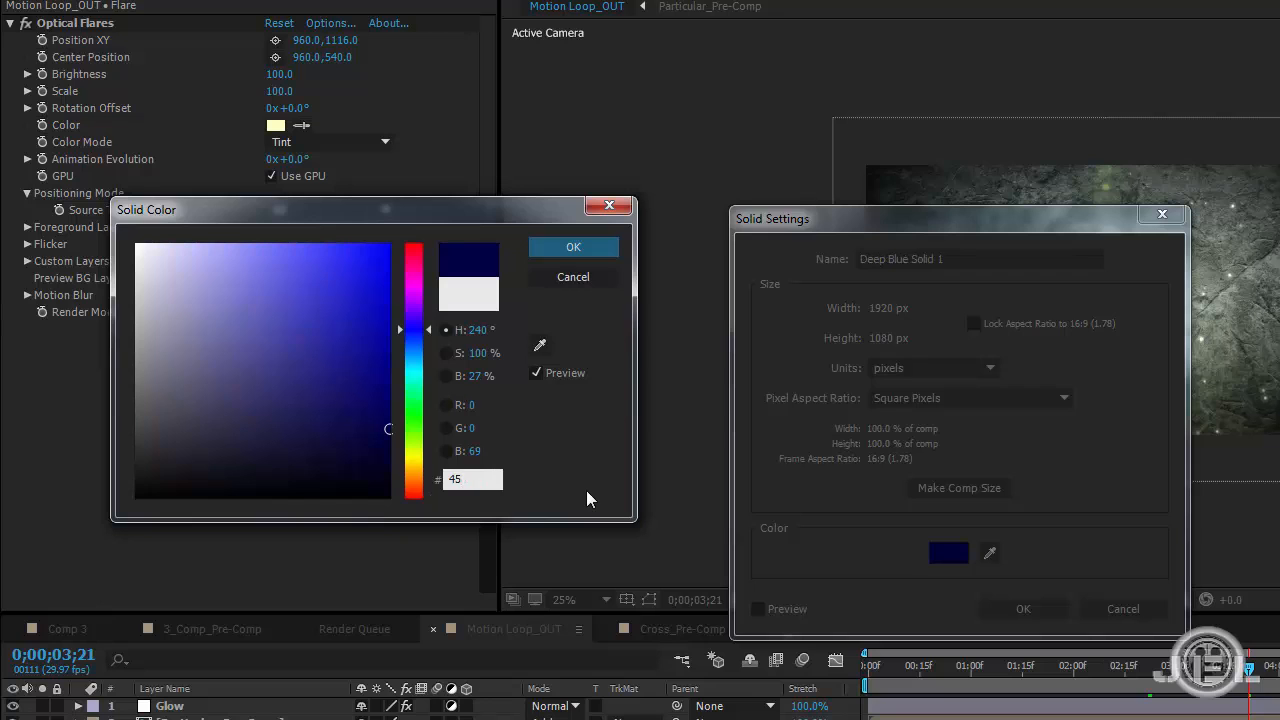
text(5746)
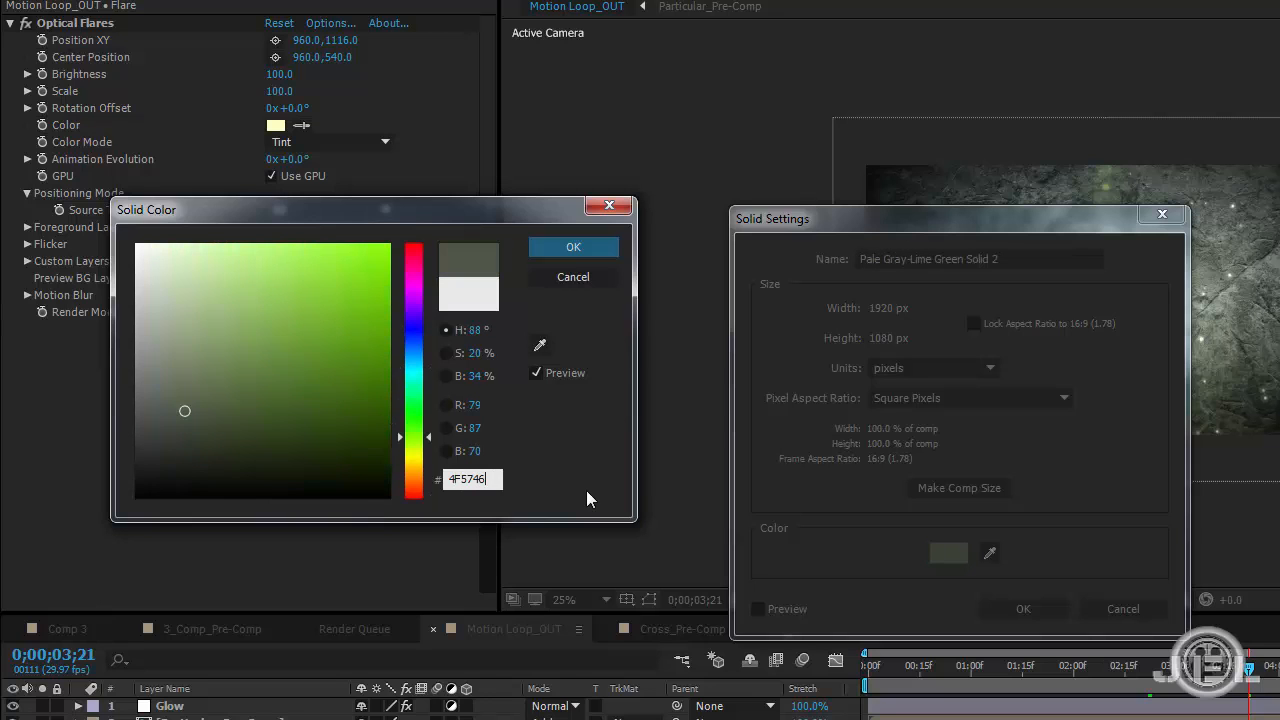
click(560, 248)
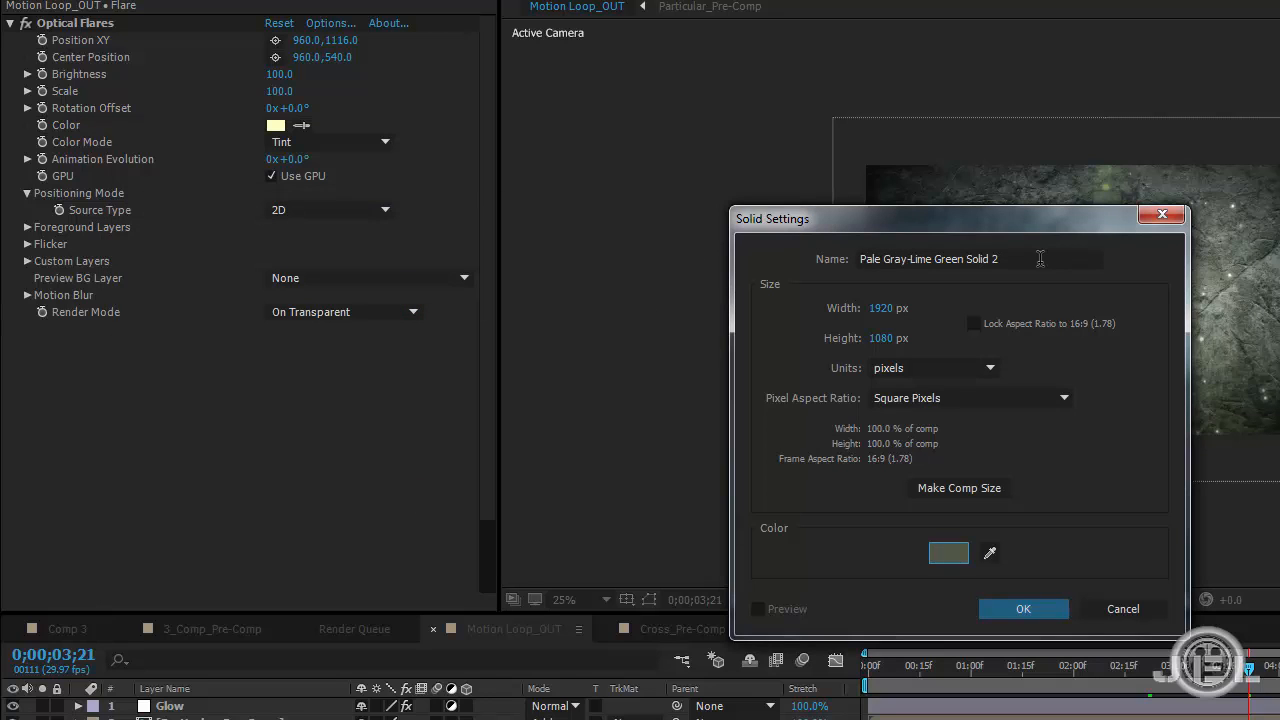
drag(1035, 259, 738, 222)
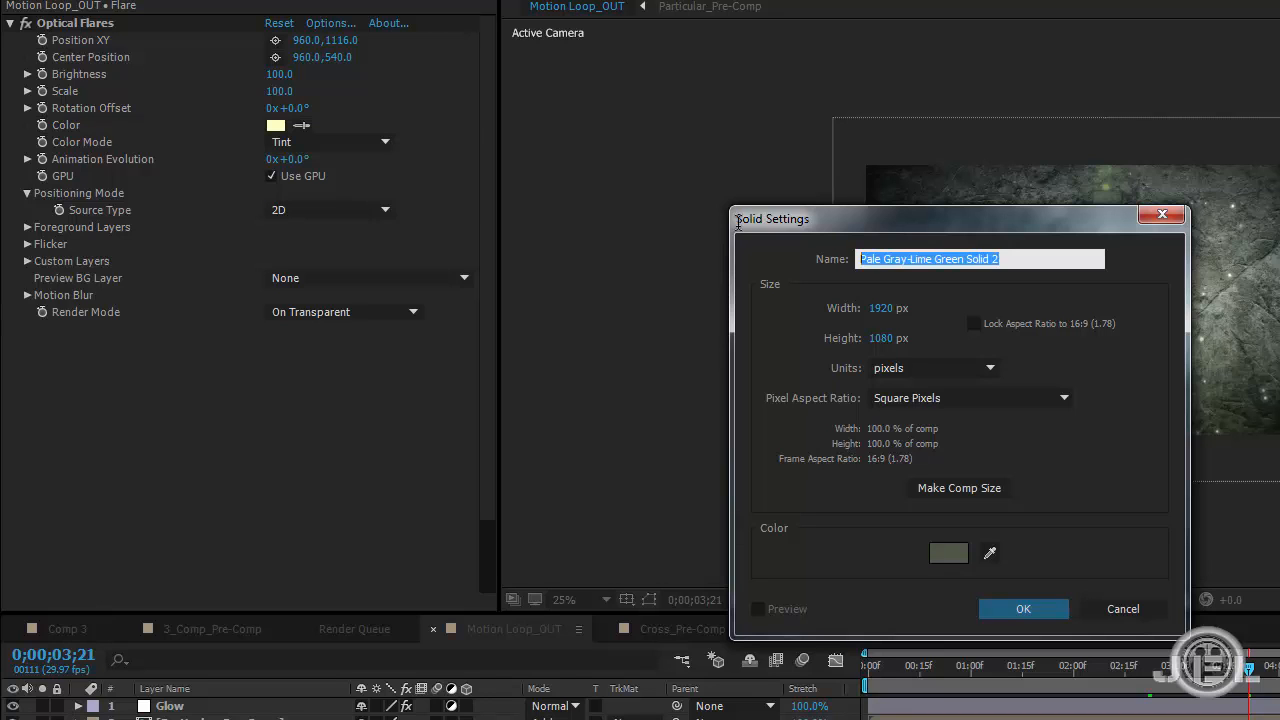
text(Mask_Bott)
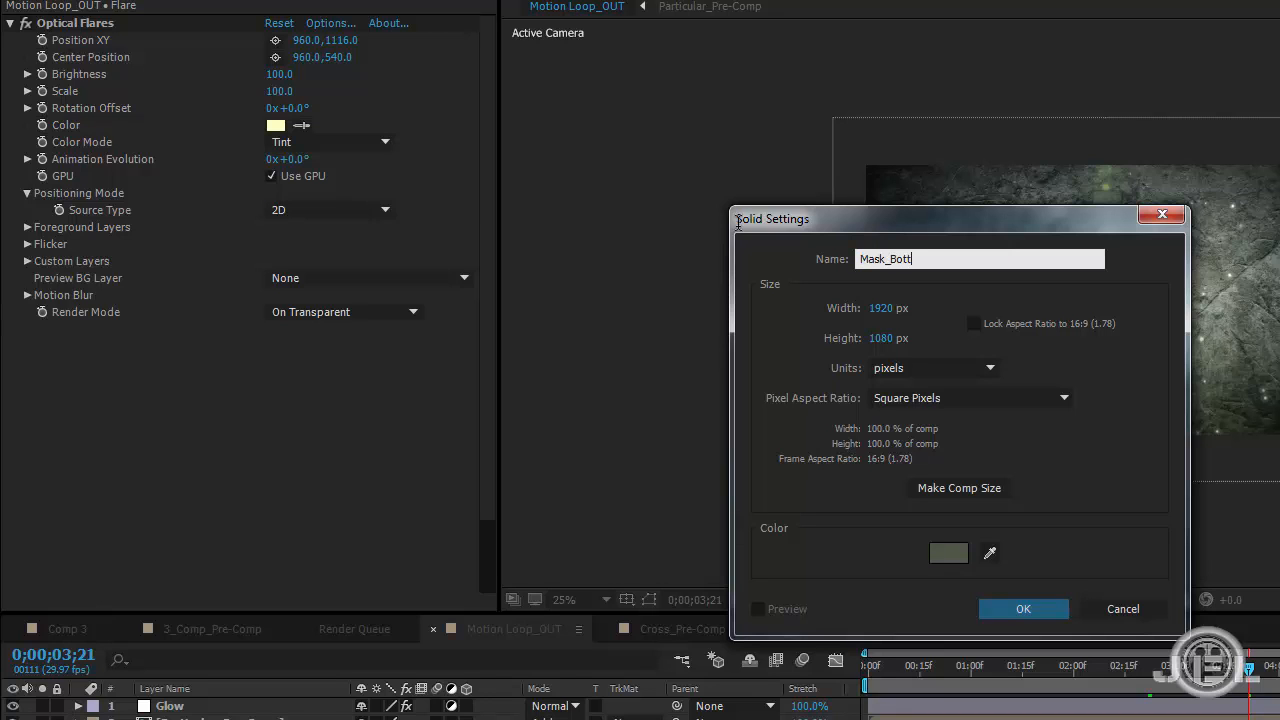
text(om)
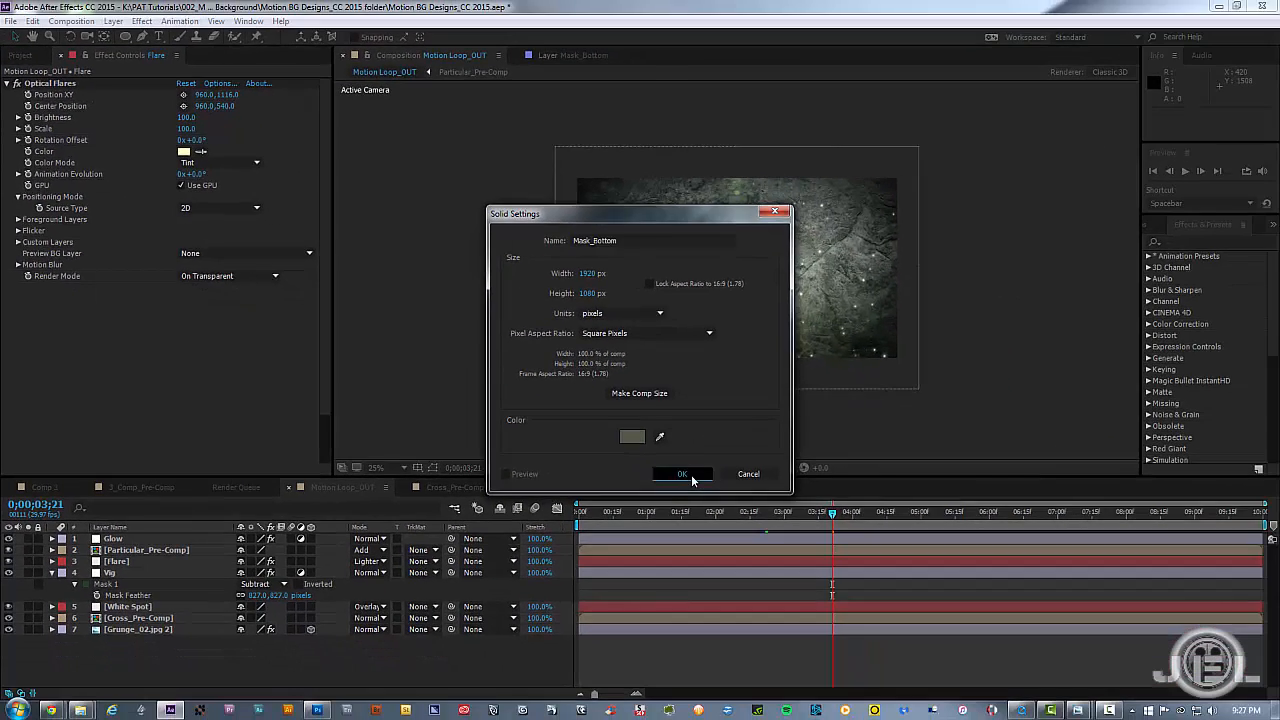
click(1023, 609)
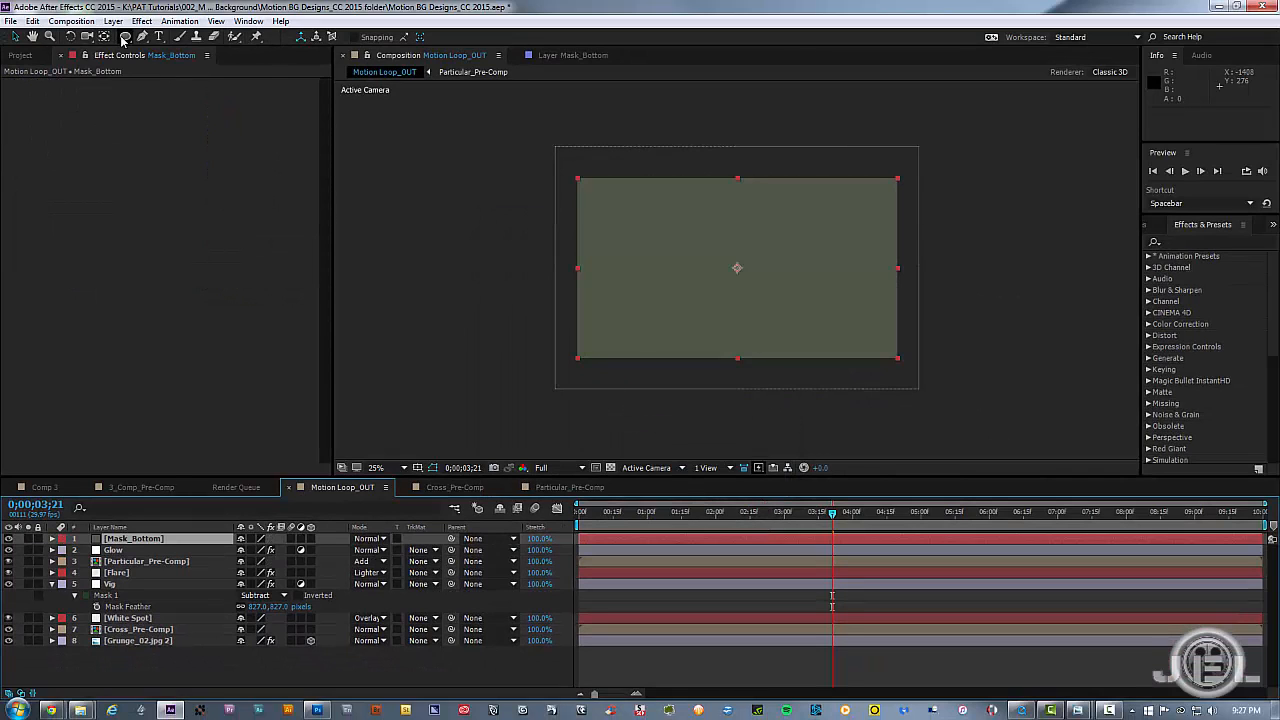
Step: Mask Mask_Bottom with a rectangle from about Y 900 to beyond the frame's lower edge, and set the layer's blending mode to Add
drag(124, 40, 165, 38)
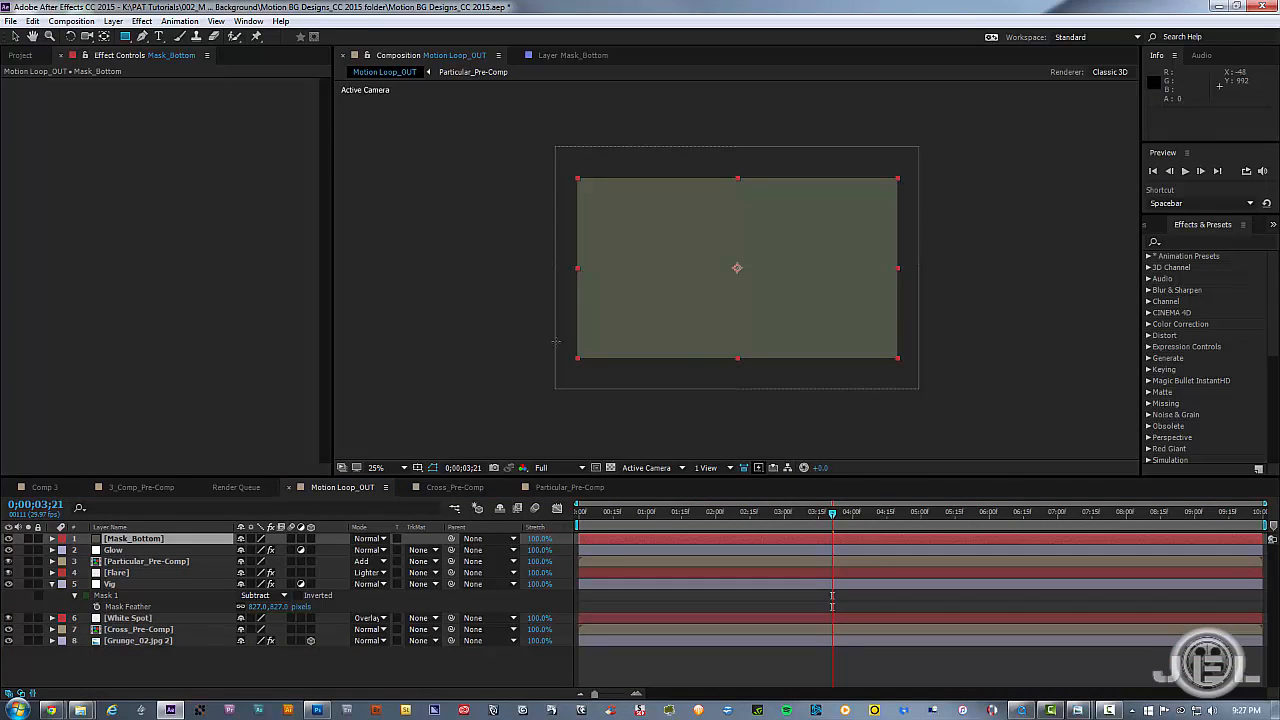
drag(526, 328, 938, 401)
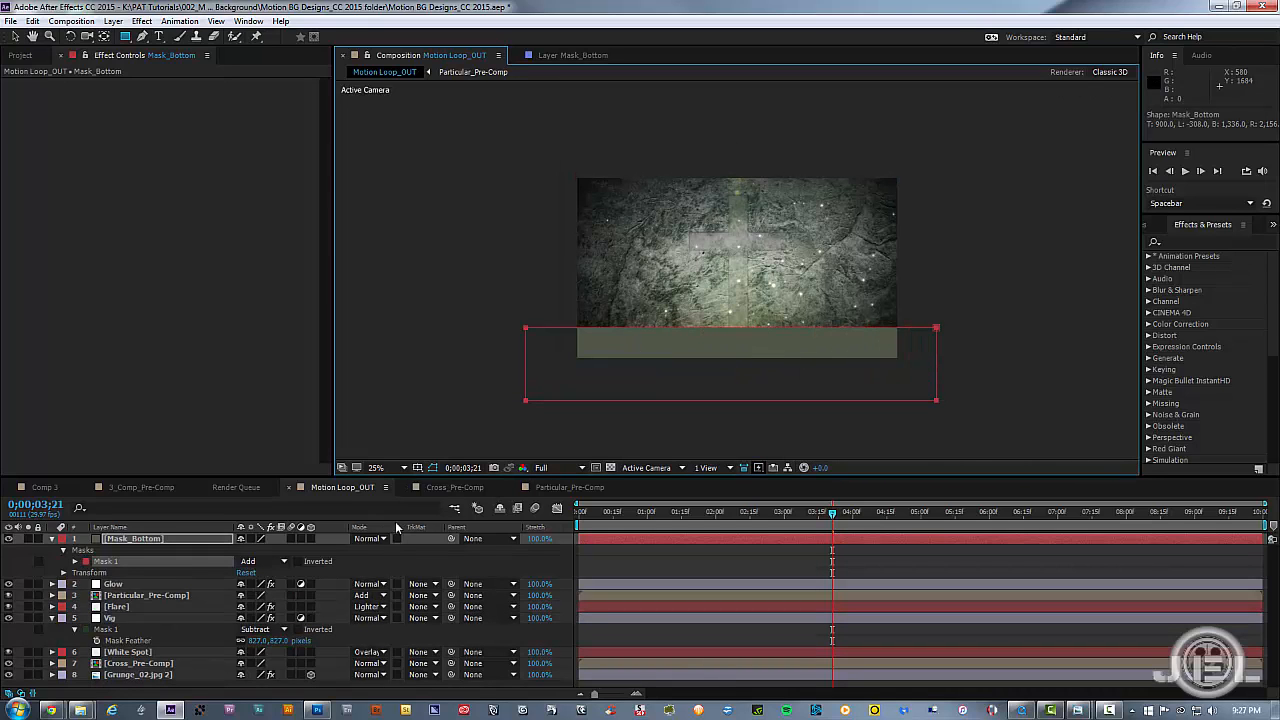
click(367, 538)
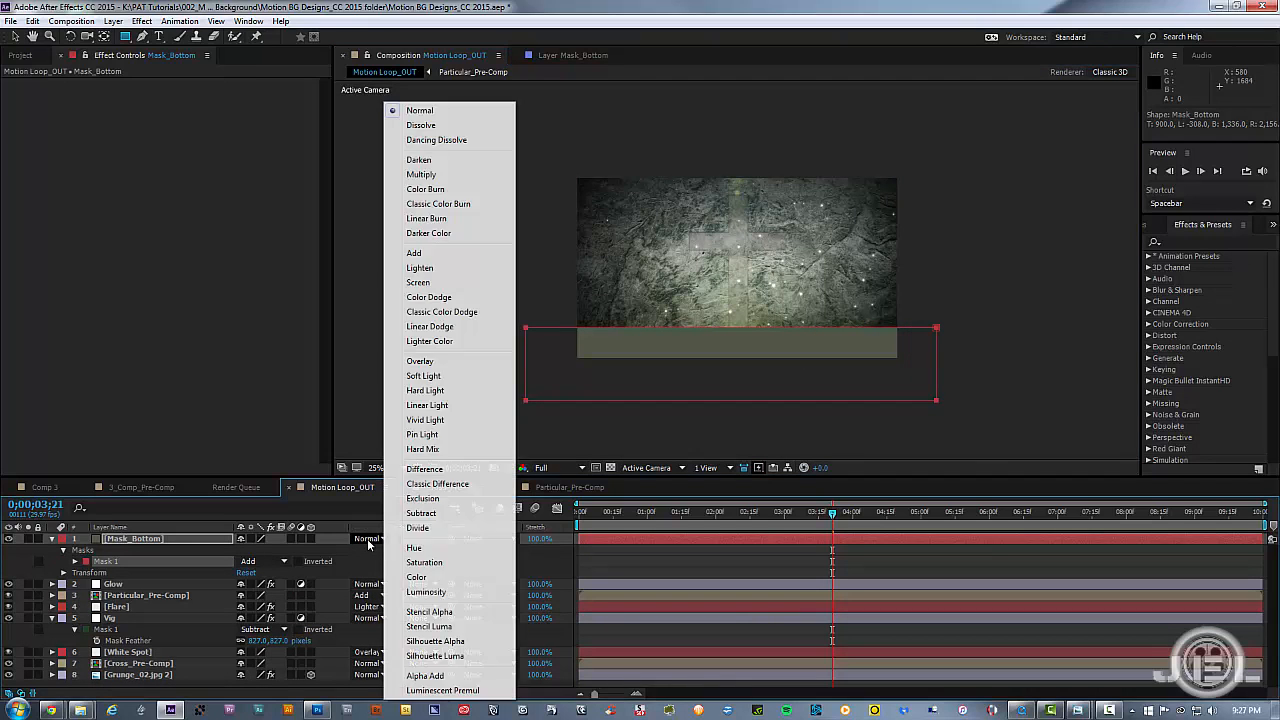
click(400, 253)
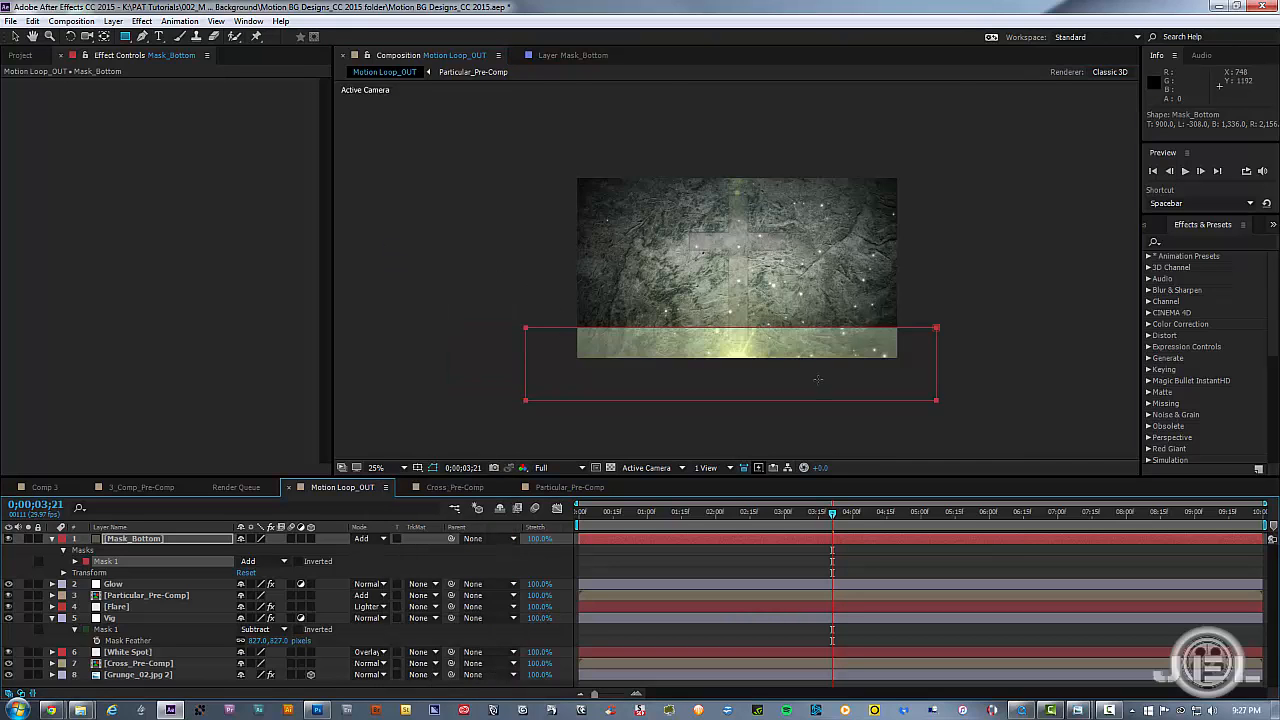
Step: Feather the Mask_Bottom mask by 349 pixels and check the soft edge at other points in the timeline
key(period)
key(f)
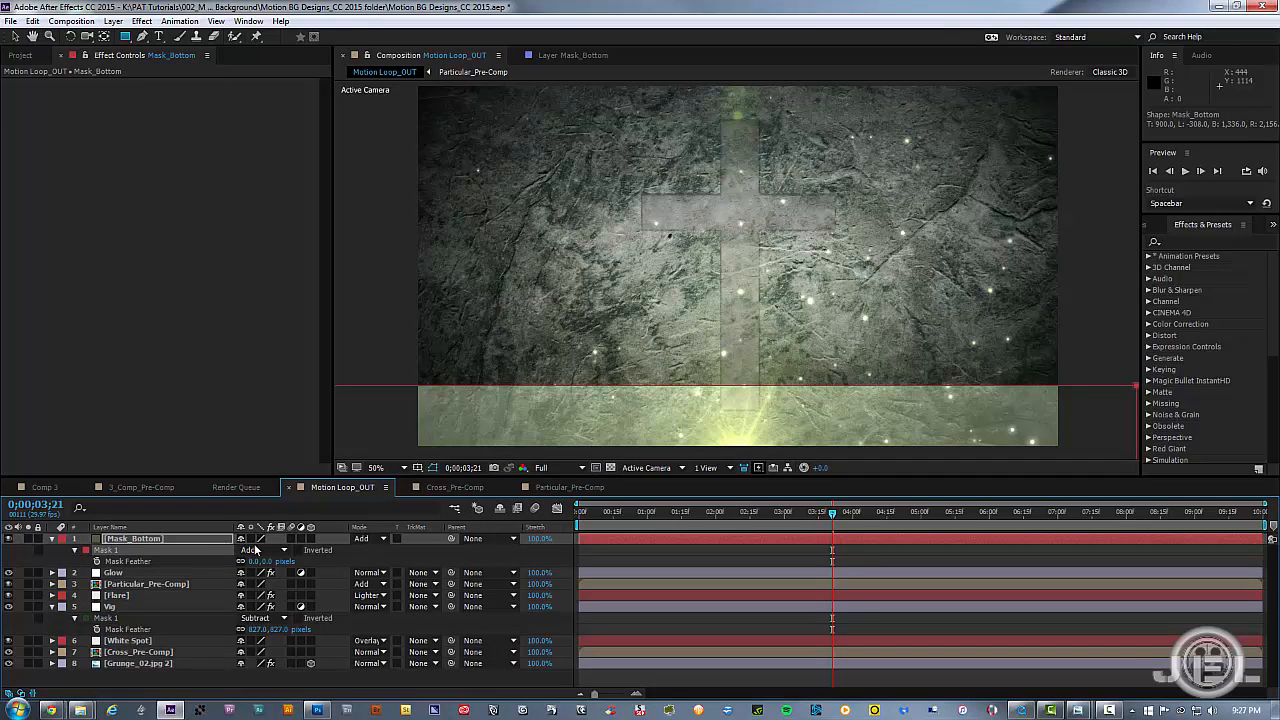
drag(252, 562, 408, 562)
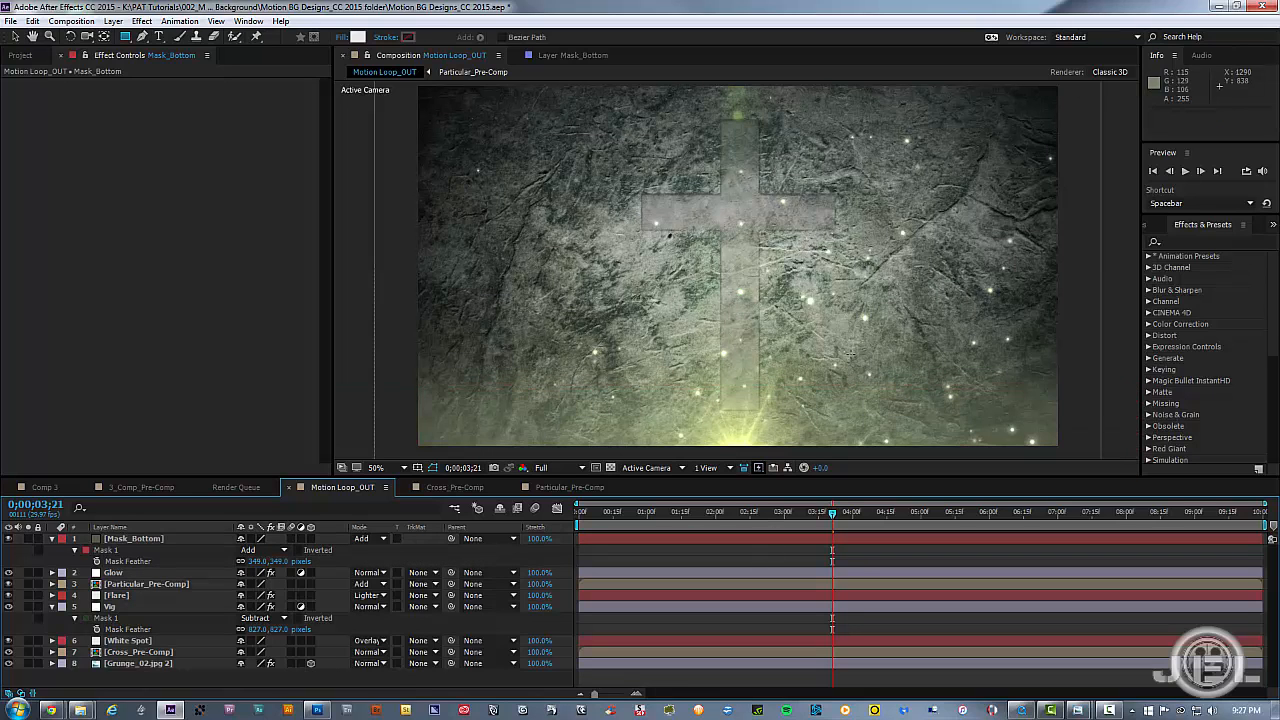
key(comma)
key(period)
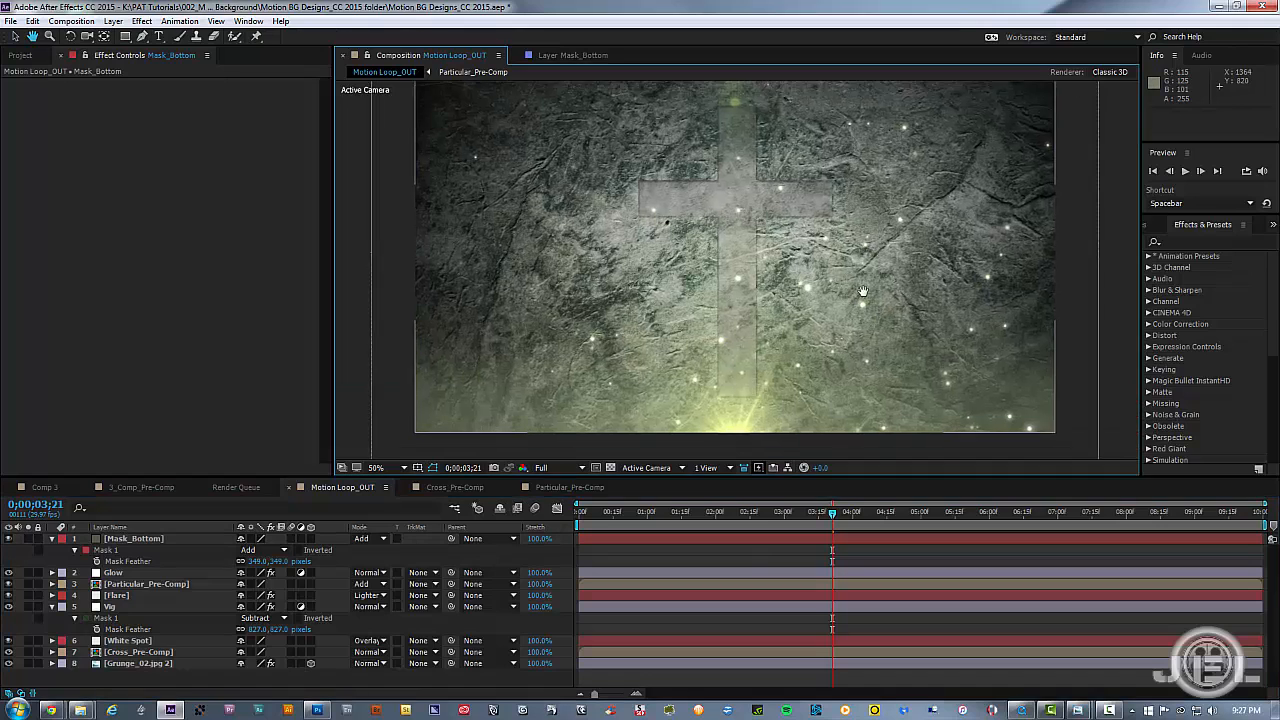
scroll(491, 357, down, 1)
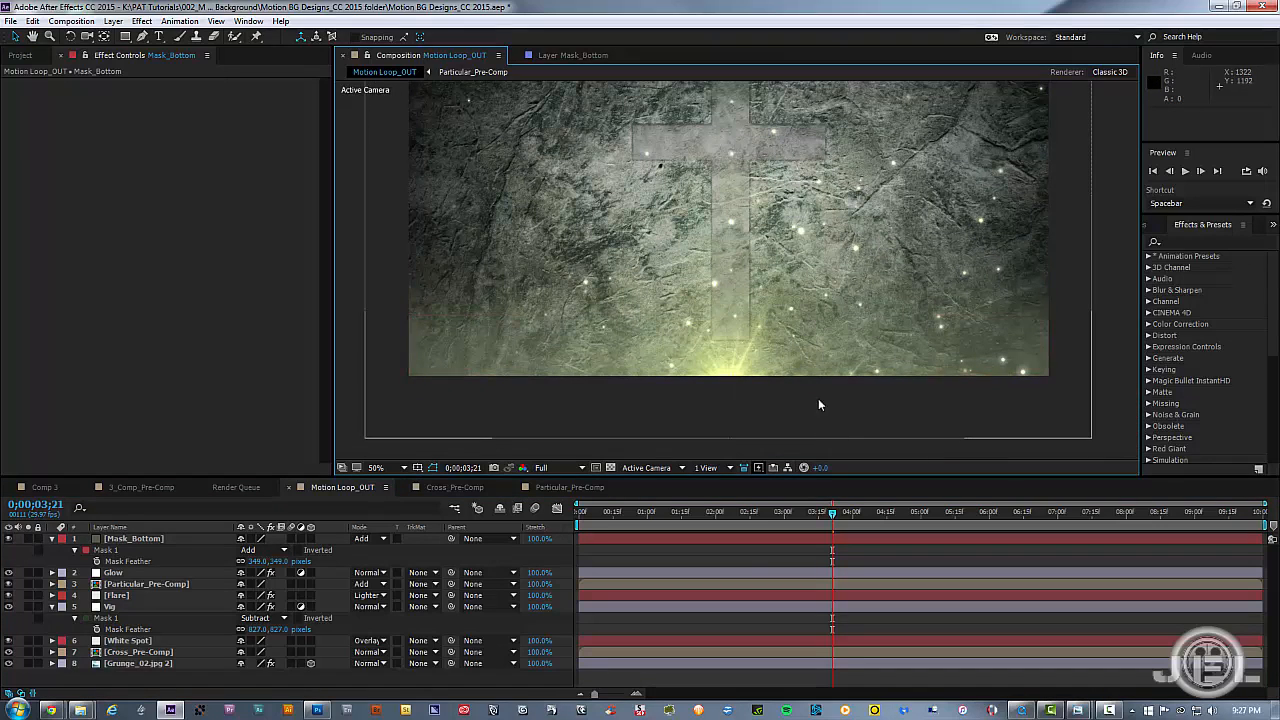
drag(764, 515, 830, 519)
drag(902, 524, 925, 524)
Step: Reduce the Mask_Bottom layer's opacity to 75% and view the whole frame
click(133, 540)
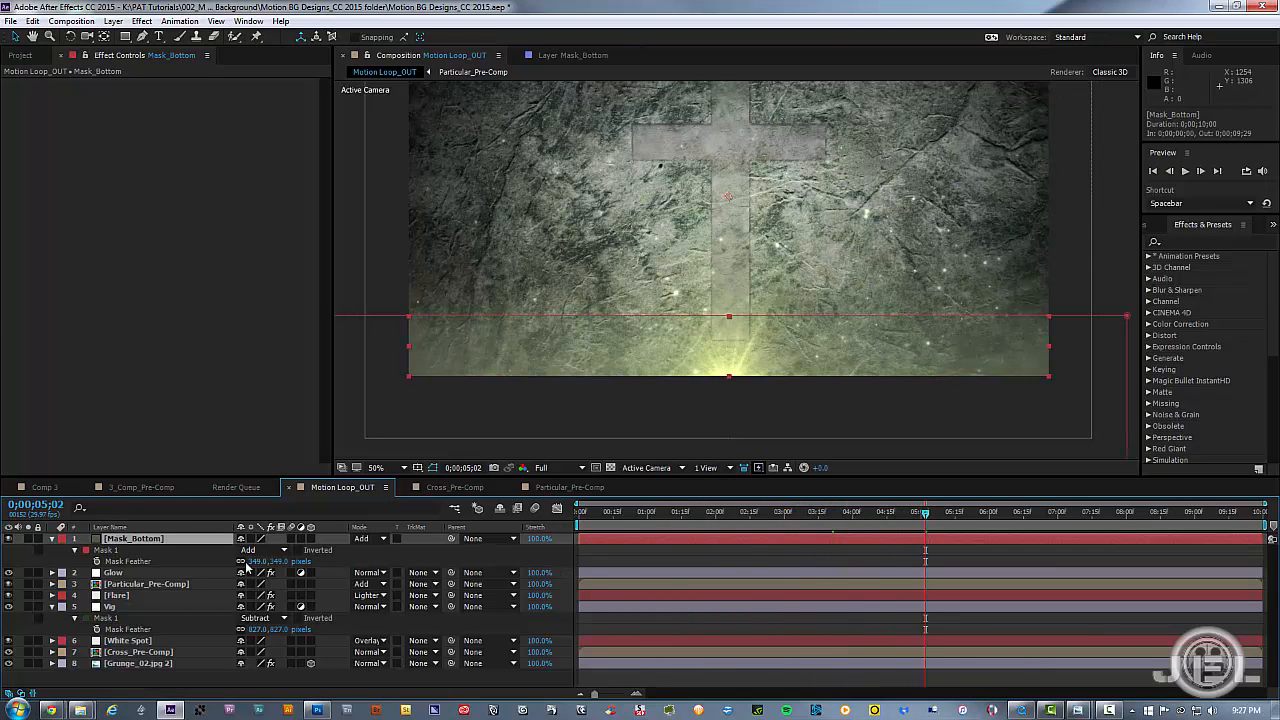
key(t)
click(247, 549)
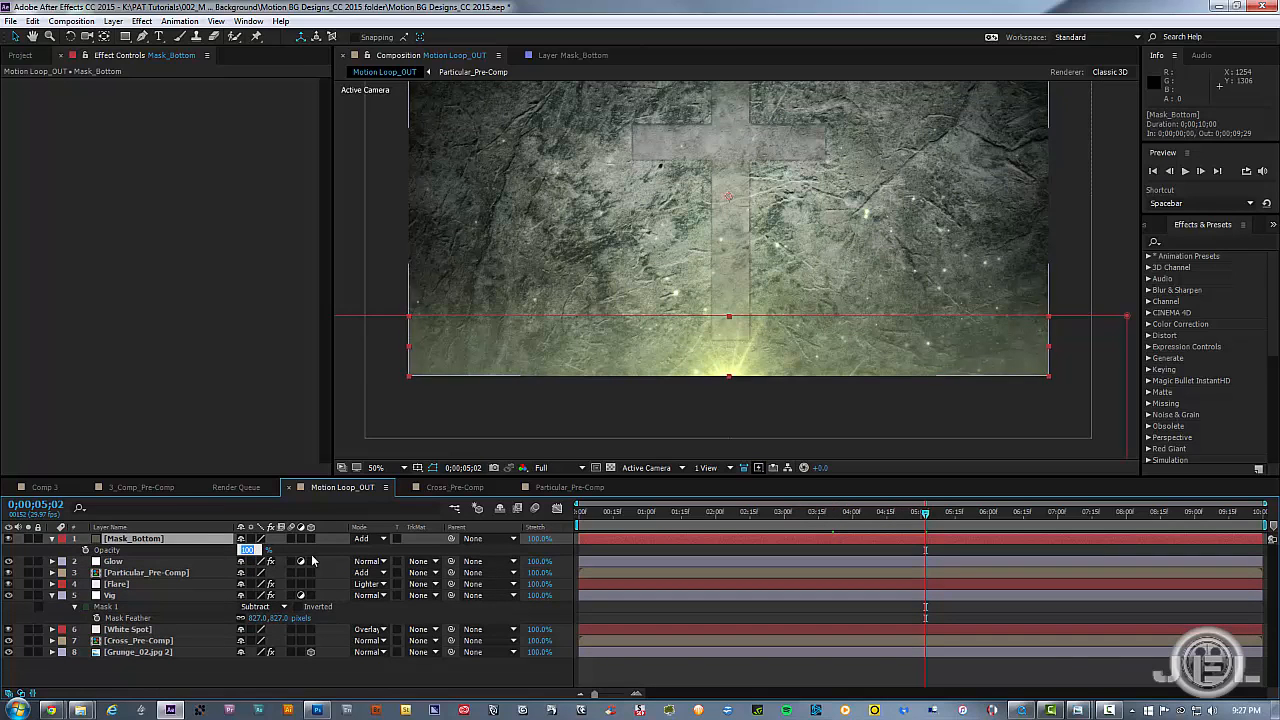
text(75)
key(Return)
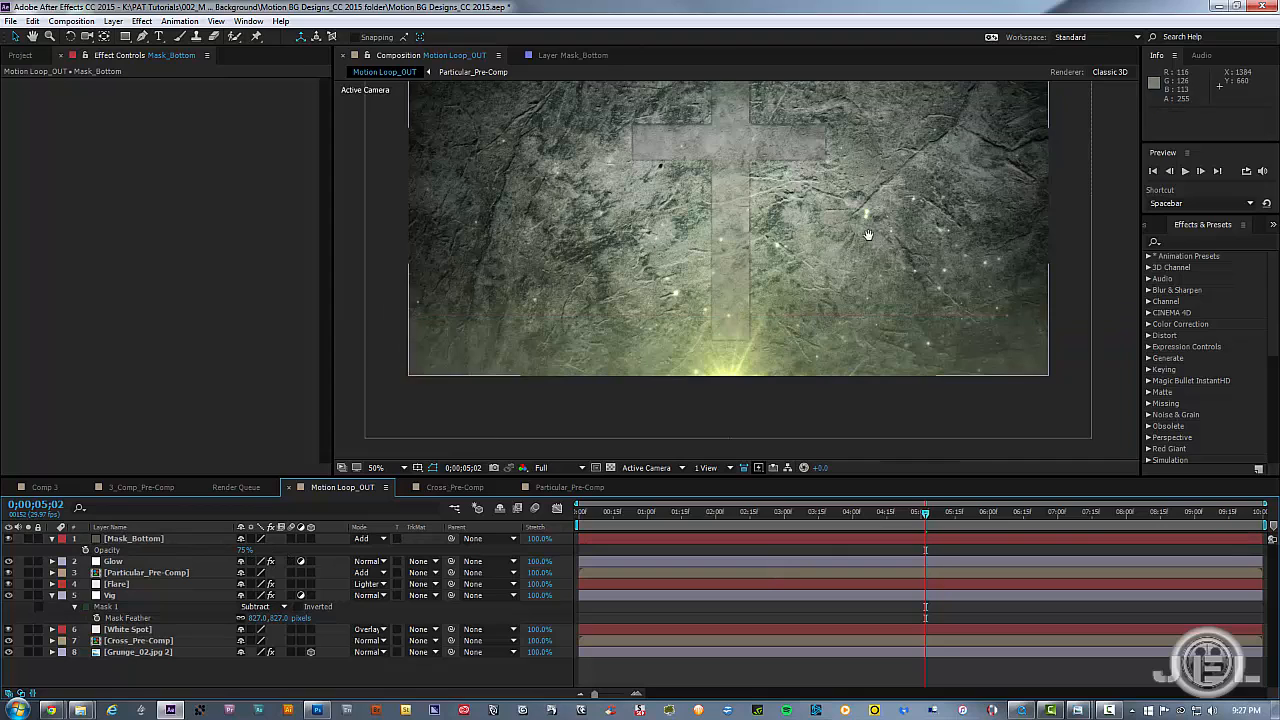
scroll(867, 266, down, 2)
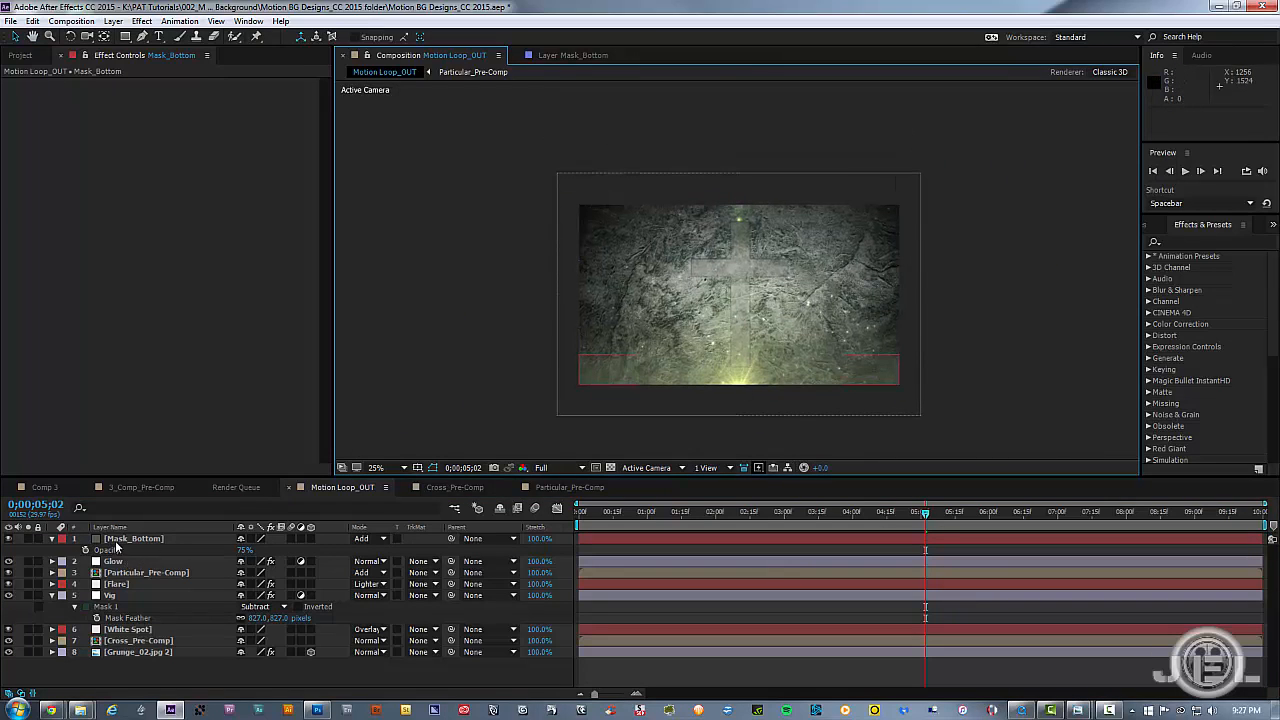
Step: Compare the frame with the Mask_Bottom layer hidden and shown, and check the look at an earlier time around 0;00;02;07
click(181, 538)
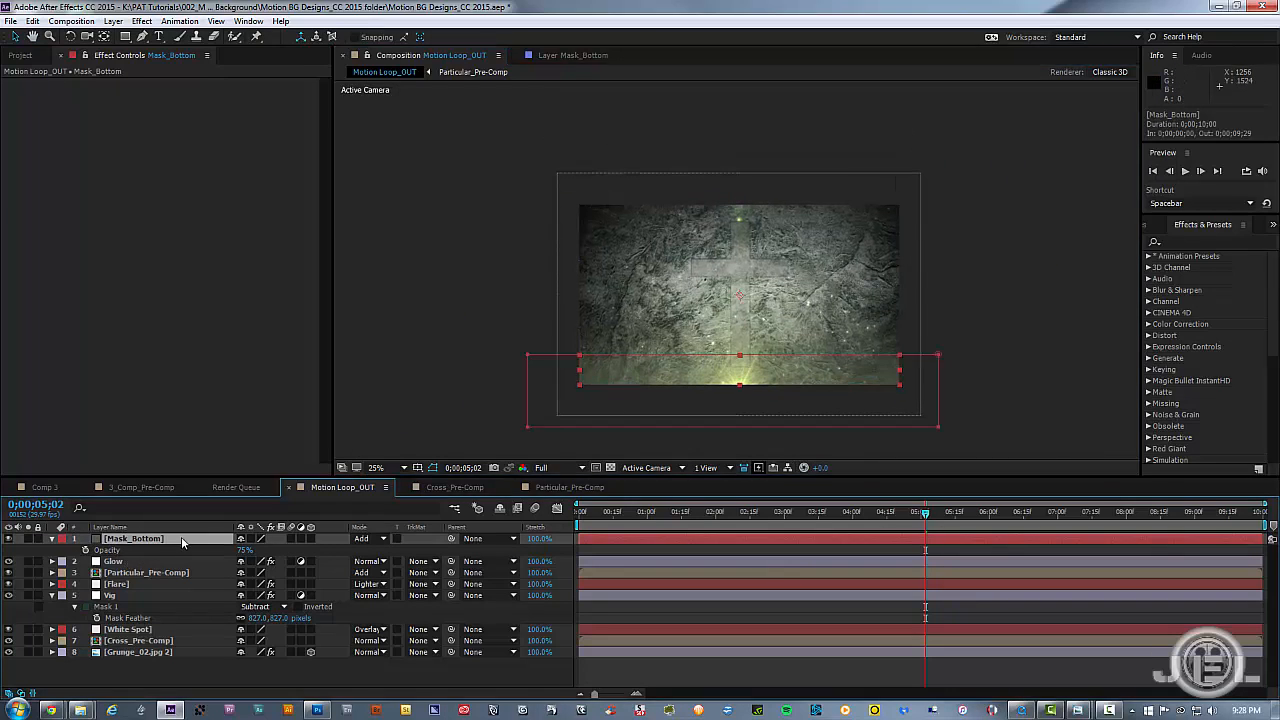
click(10, 540)
click(10, 540)
key(F2)
scroll(948, 349, up, 1)
drag(814, 326, 813, 270)
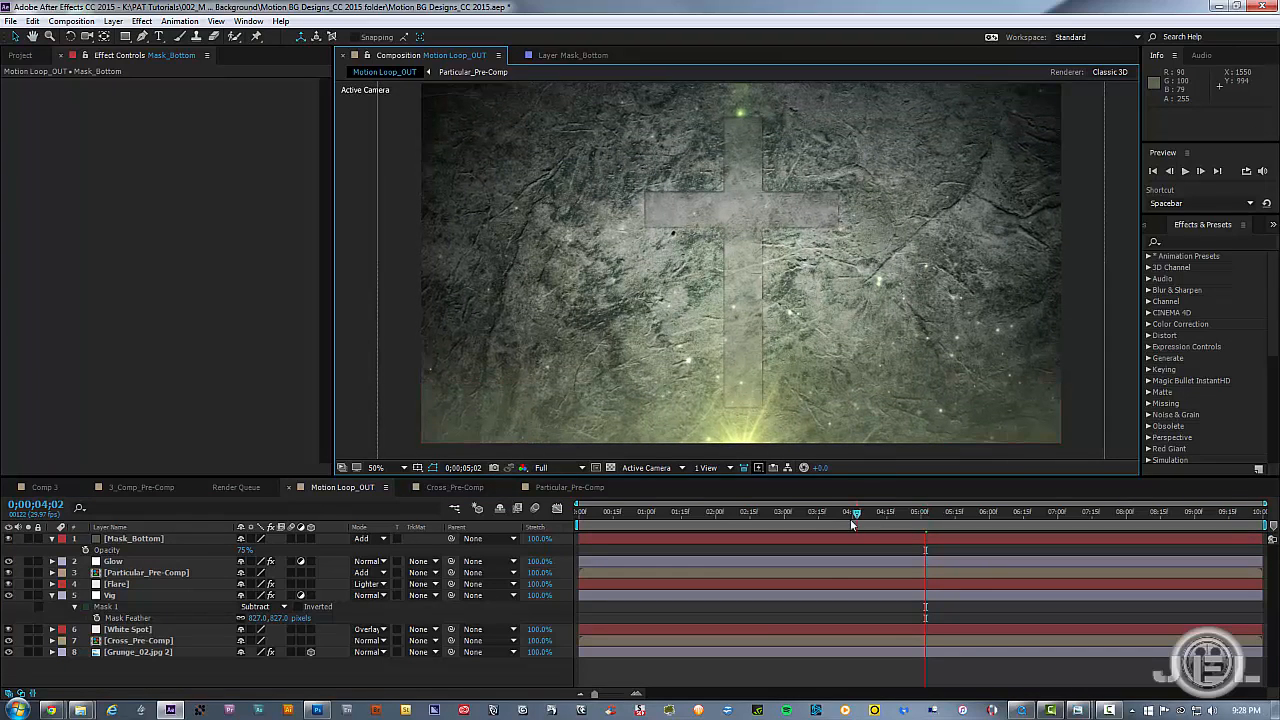
drag(852, 524, 731, 514)
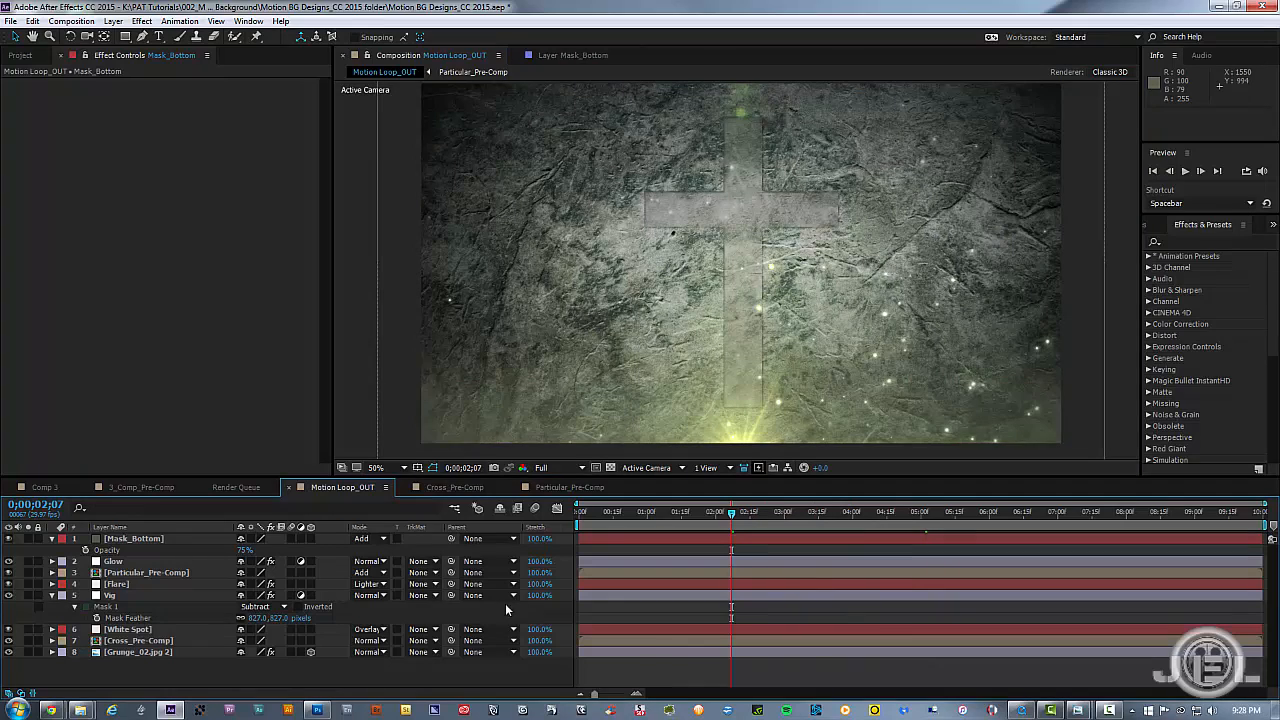
Step: Create a new adjustment layer above all other layers in Motion Loop_OUT and name it CC
right_click(364, 671)
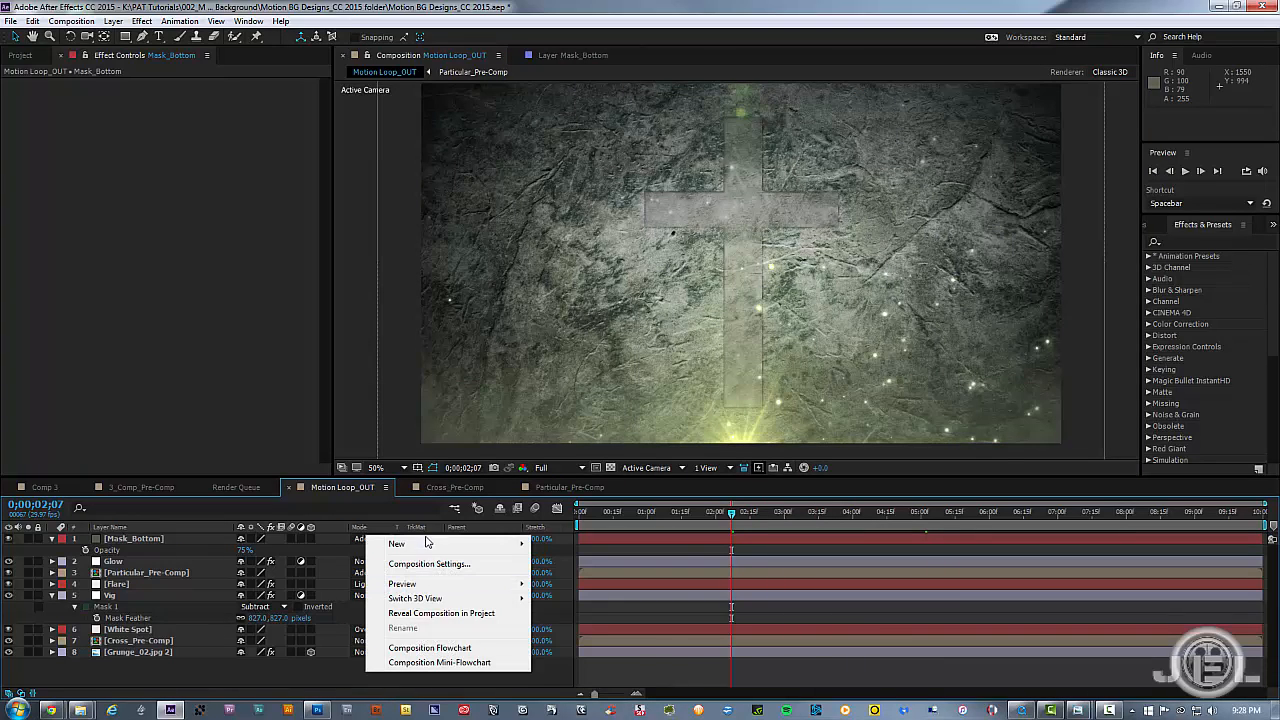
mouse_move(426, 541)
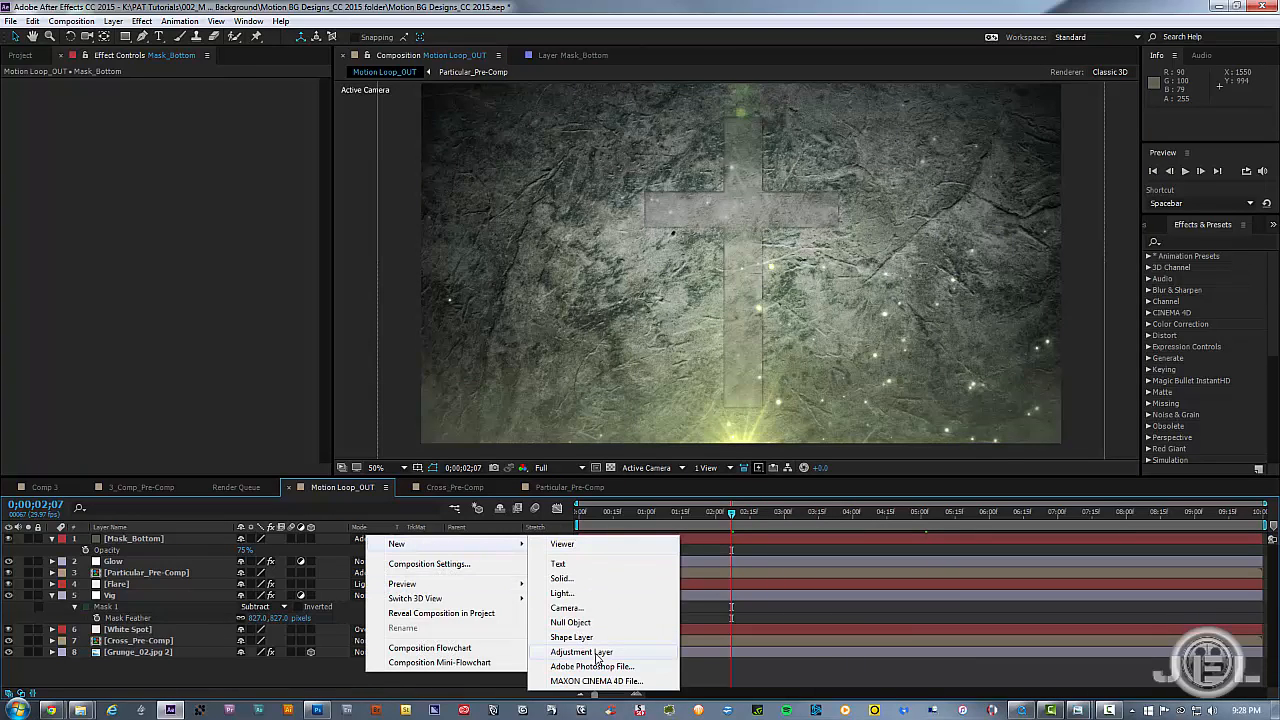
click(597, 653)
key(Return)
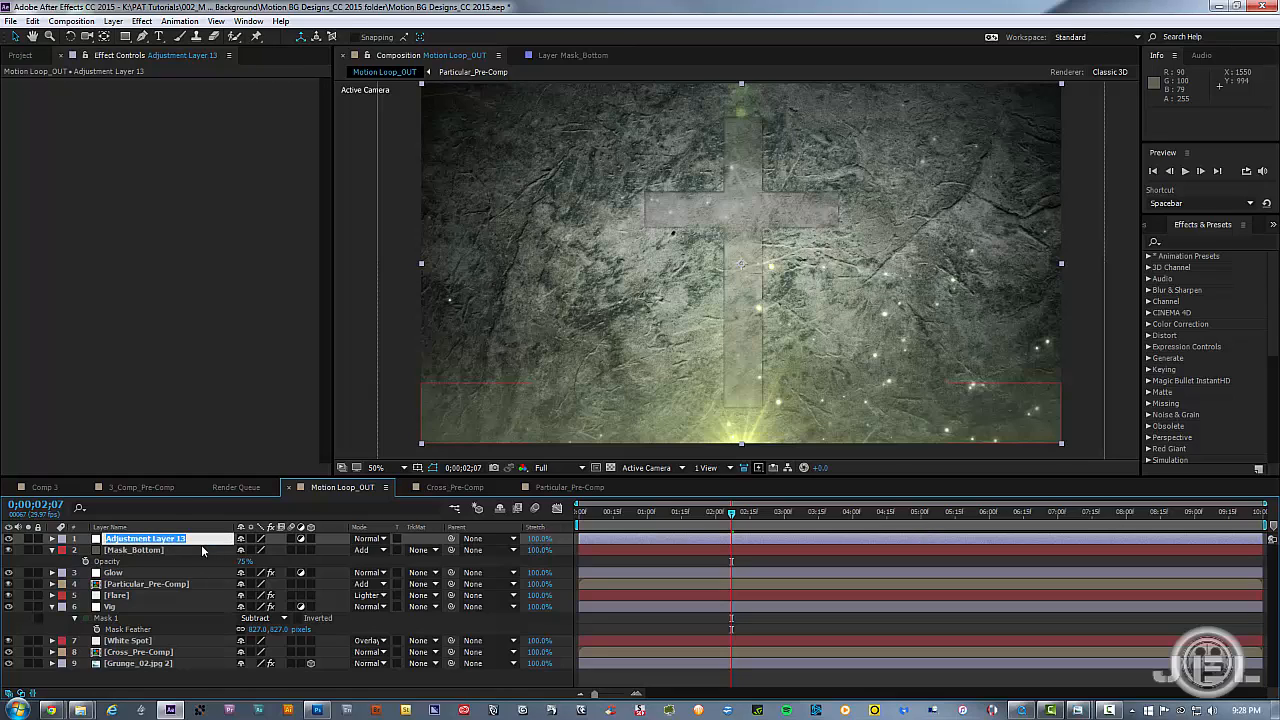
text(CC)
key(Return)
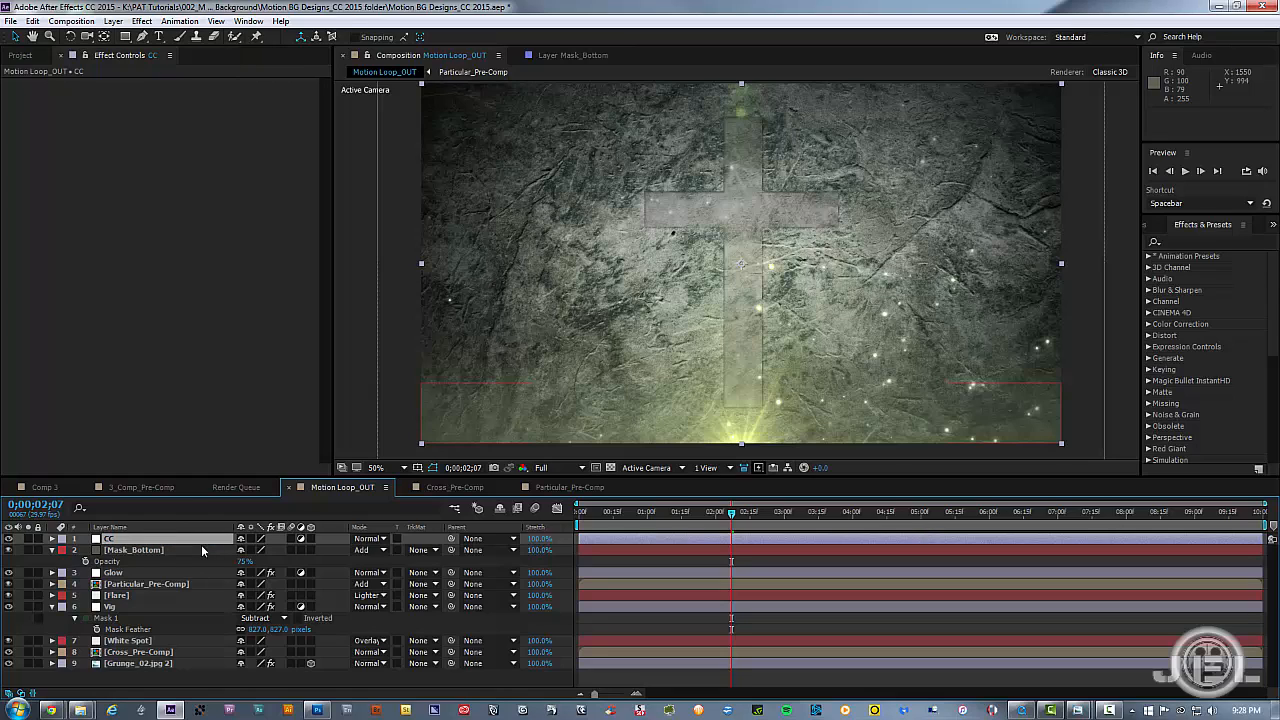
Step: Apply the Tint effect to the CC layer and set Amount to Tint to 15%
click(21, 55)
click(112, 55)
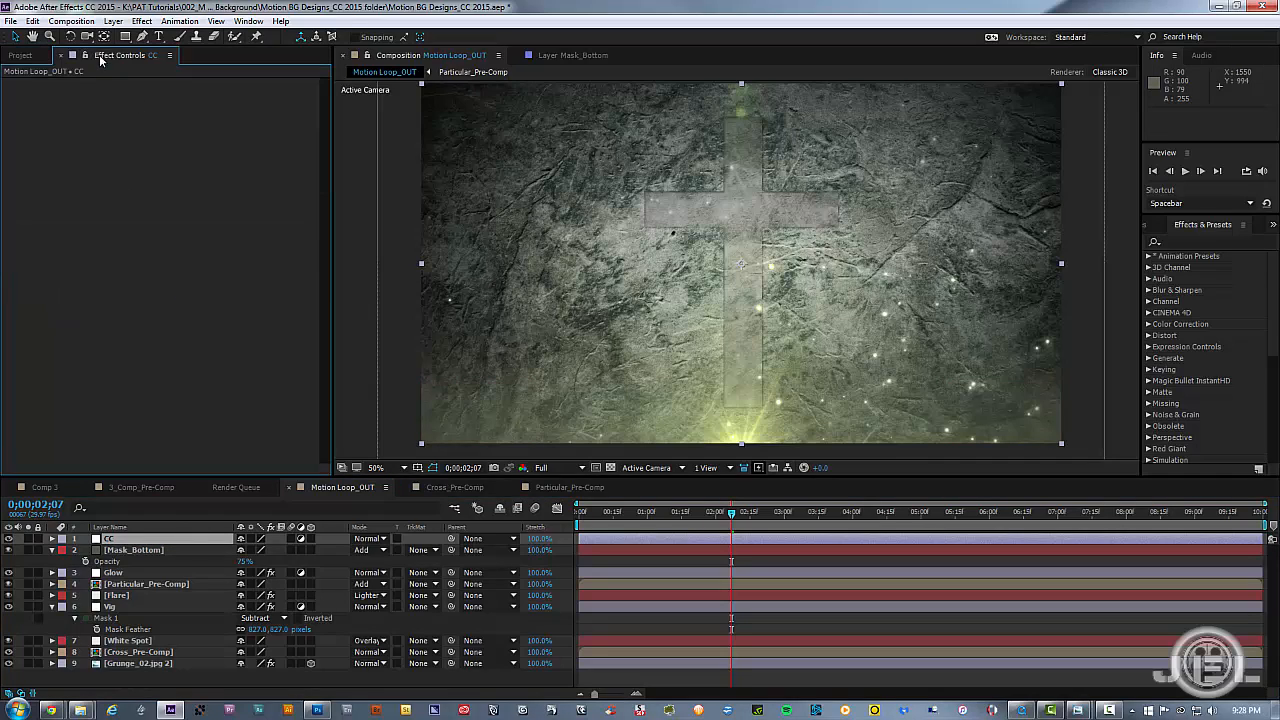
right_click(90, 98)
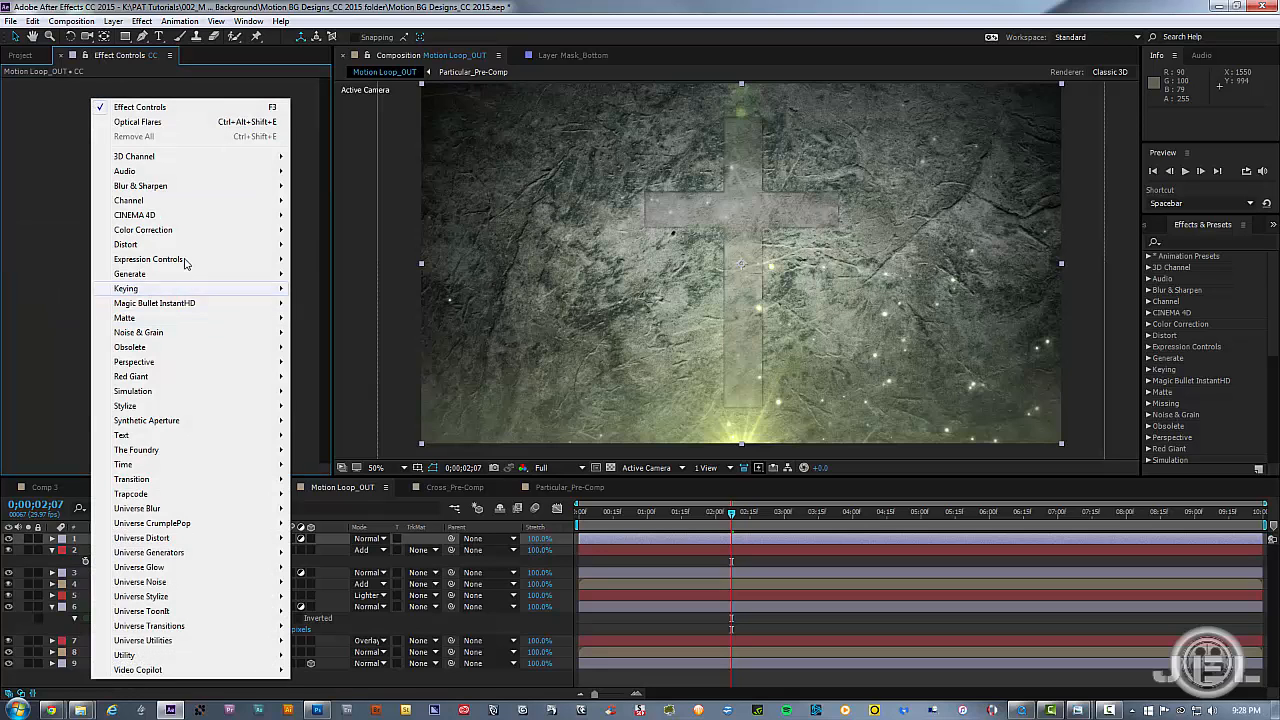
mouse_move(183, 230)
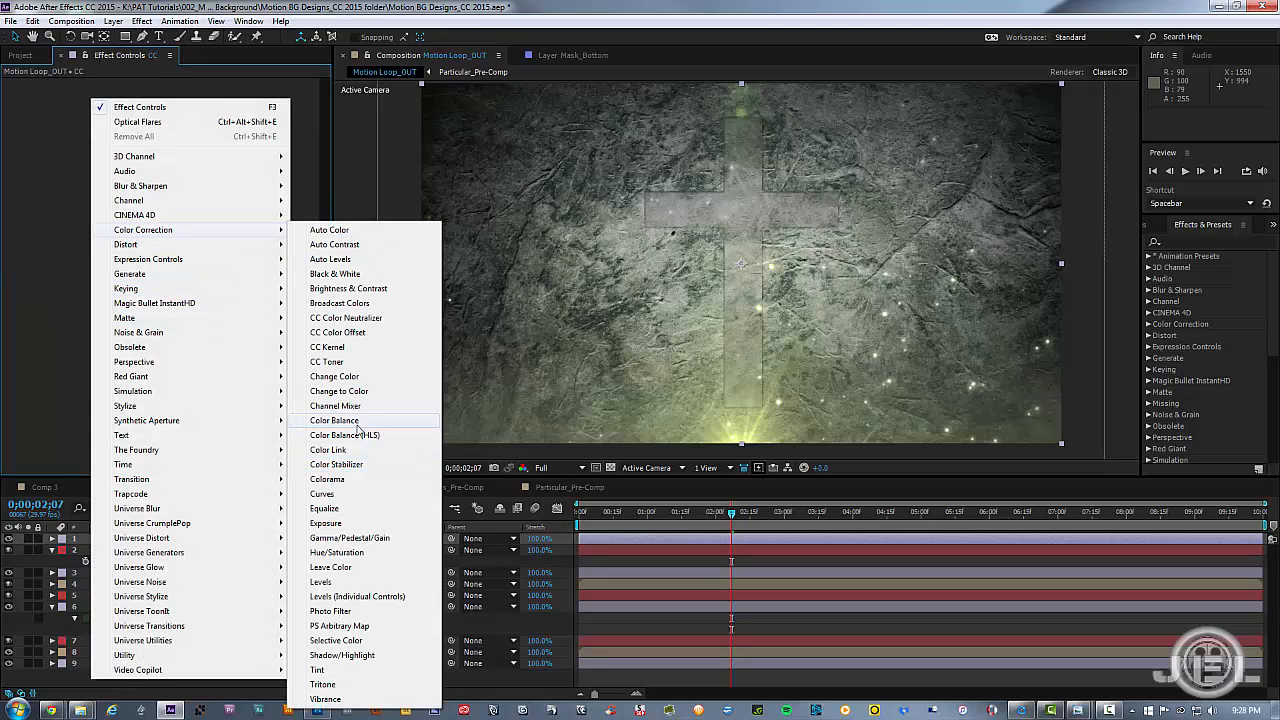
click(317, 669)
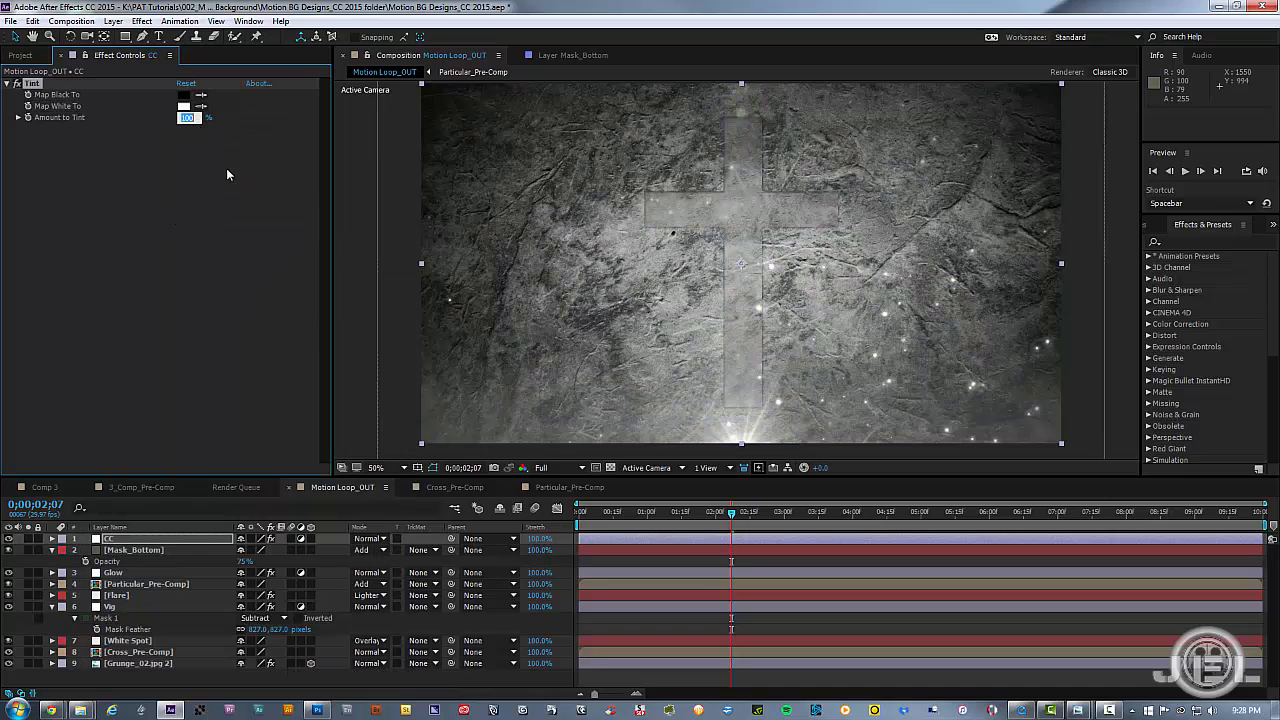
text(15)
key(Return)
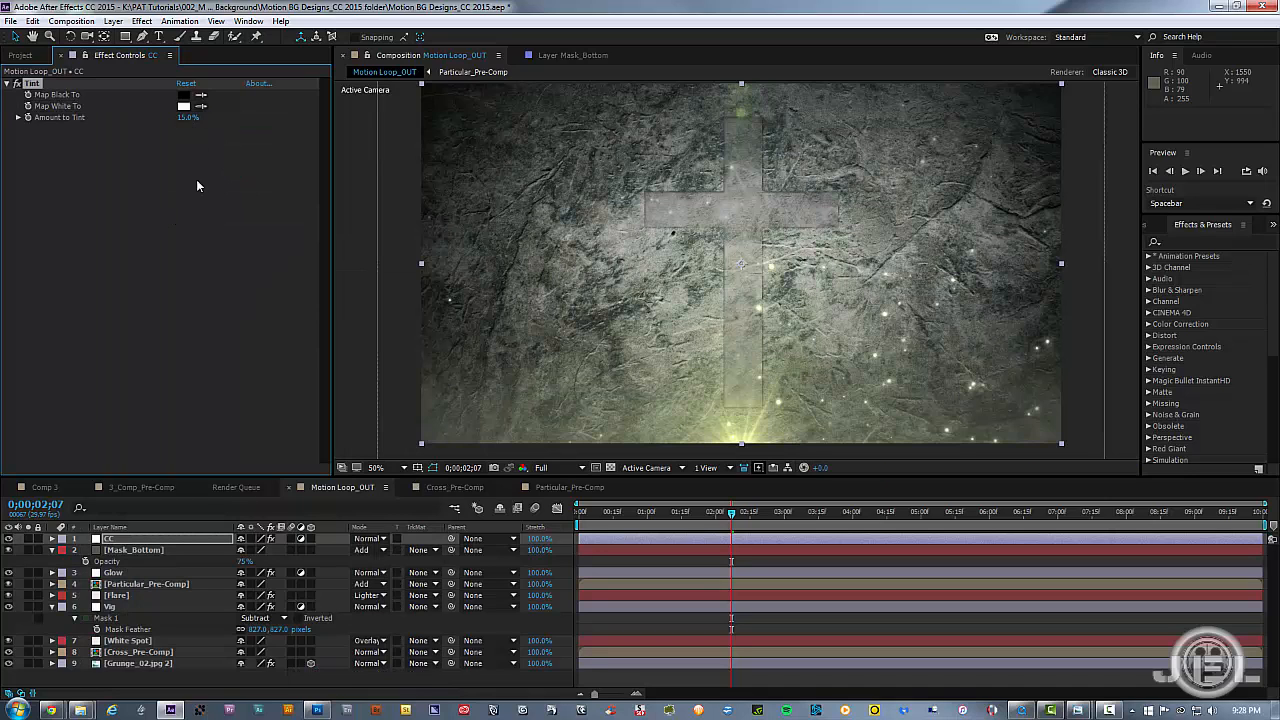
Step: Add a Curves effect to CC and shape a slight RGB S-curve with lowered shadows and raised highlights
click(139, 186)
right_click(140, 190)
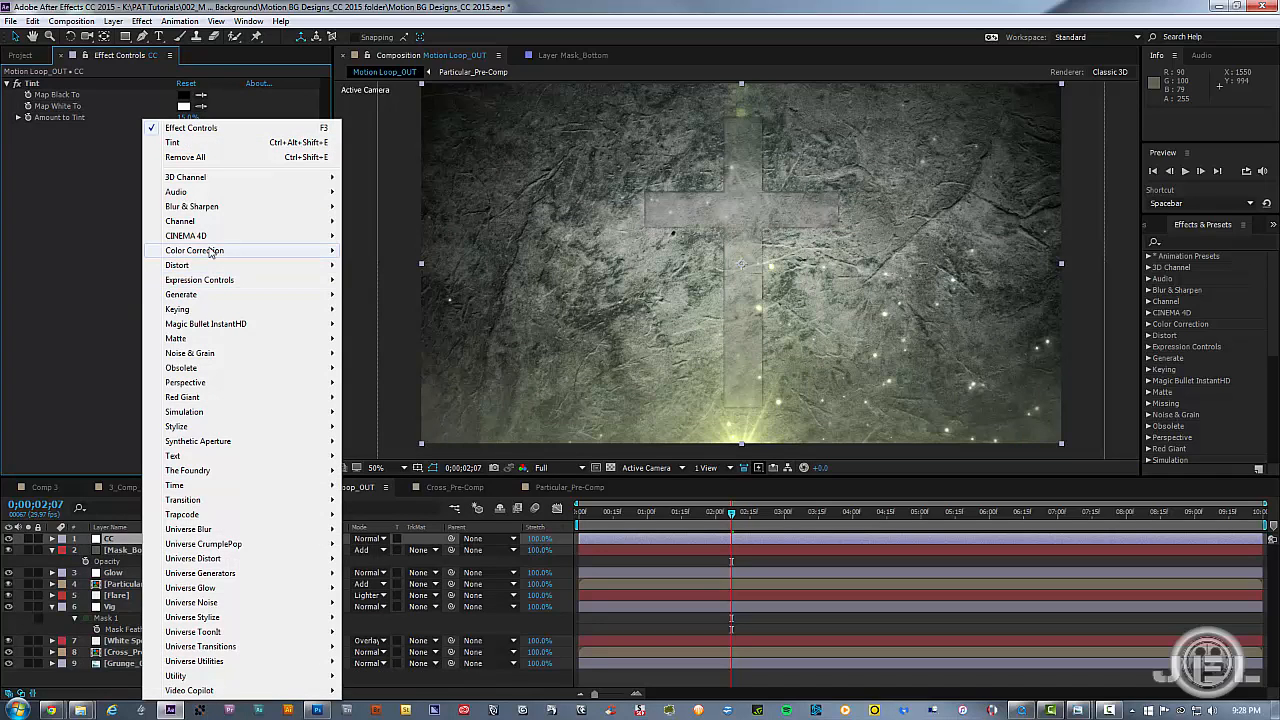
mouse_move(210, 250)
click(388, 505)
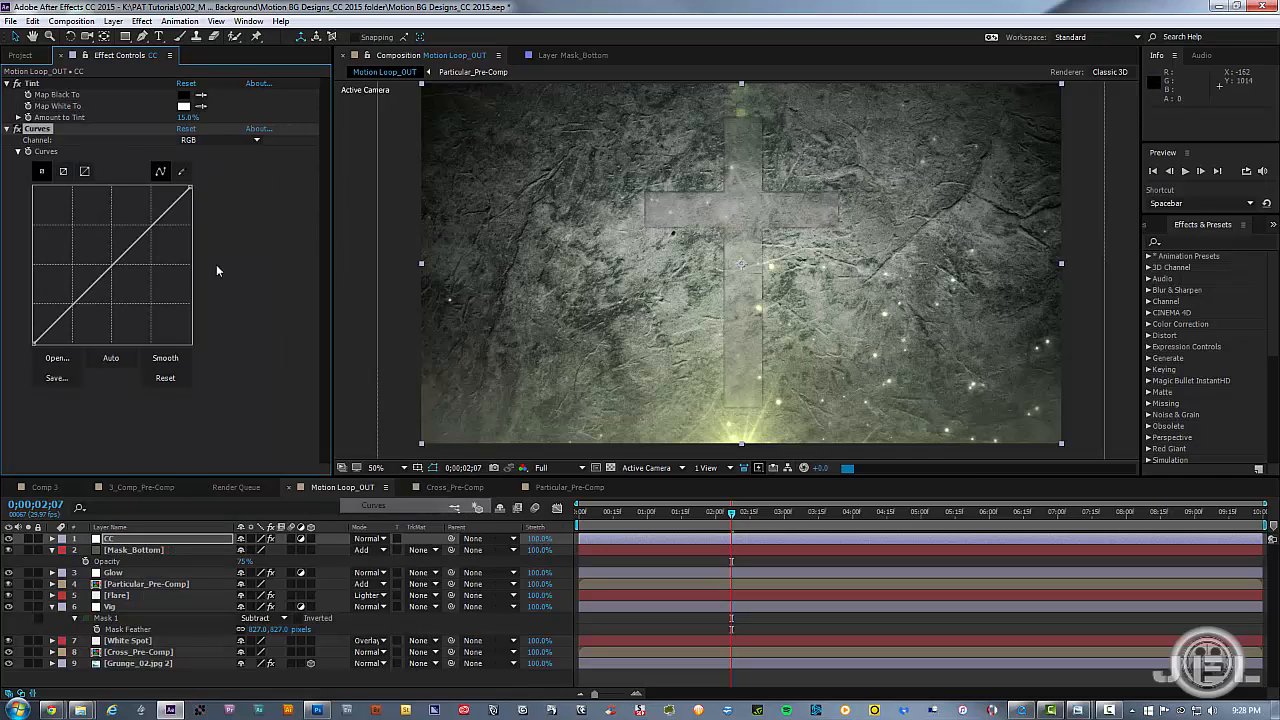
drag(73, 303, 77, 308)
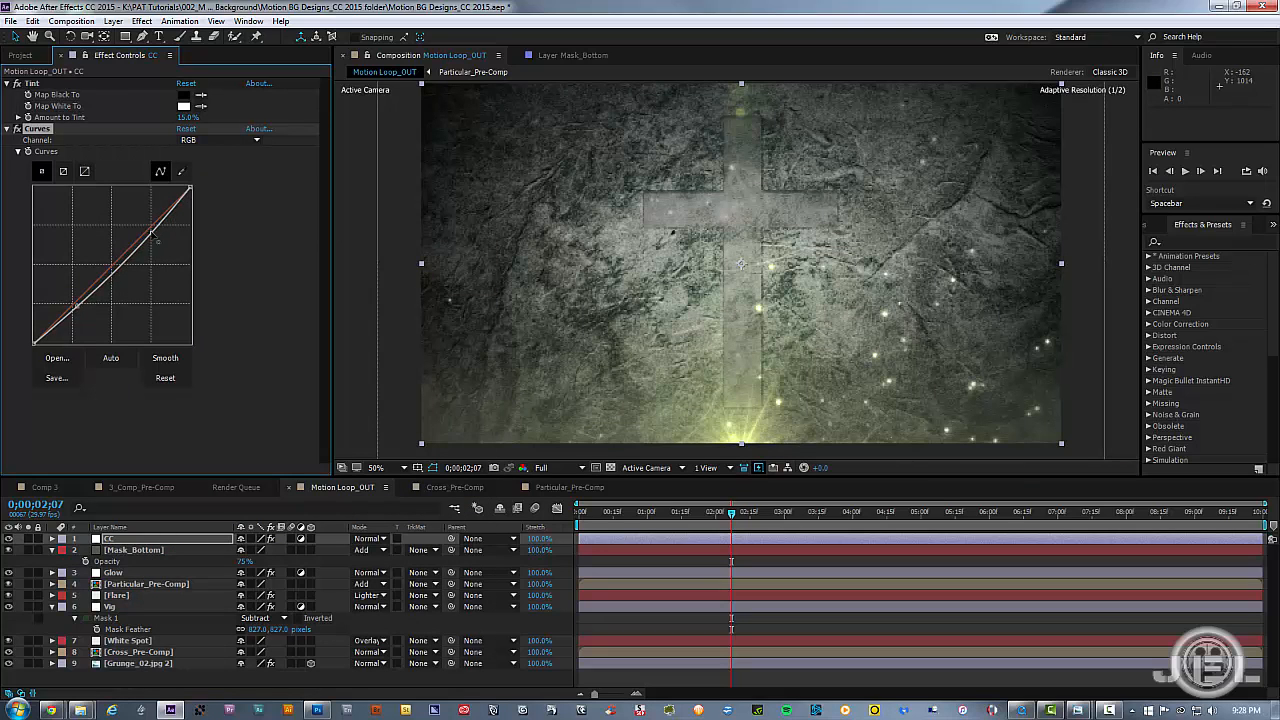
drag(152, 231, 147, 225)
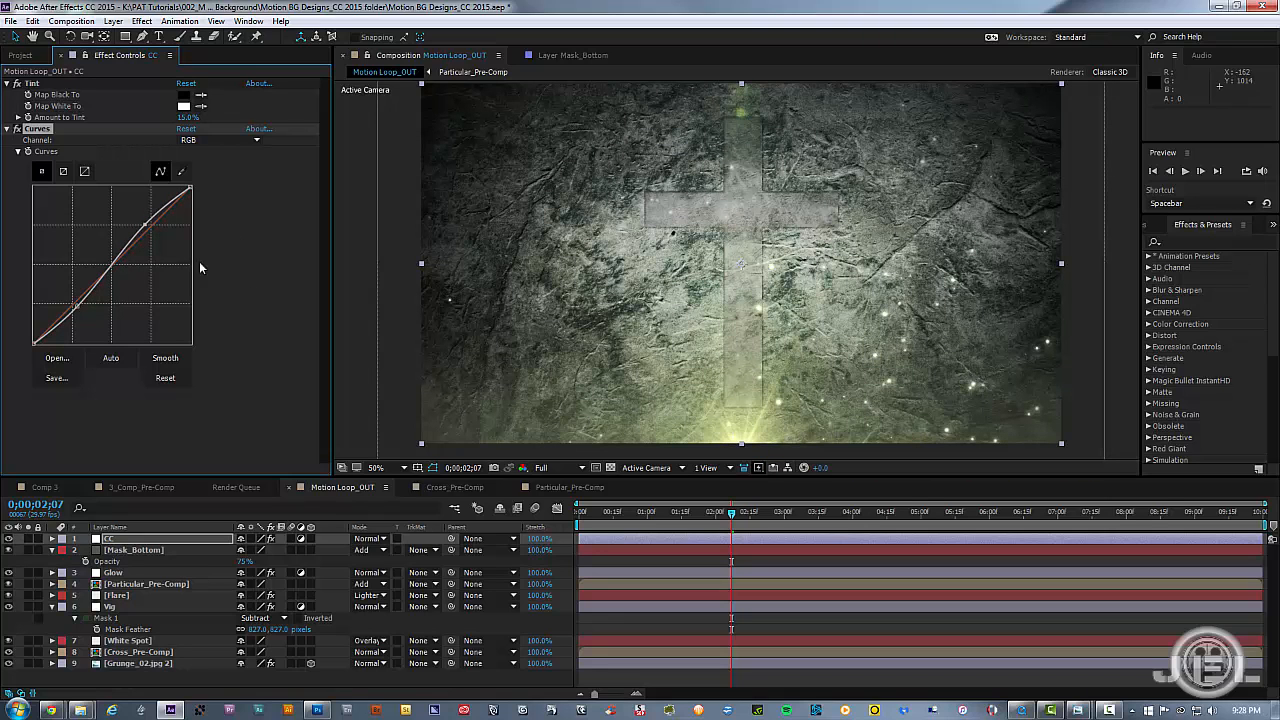
click(16, 129)
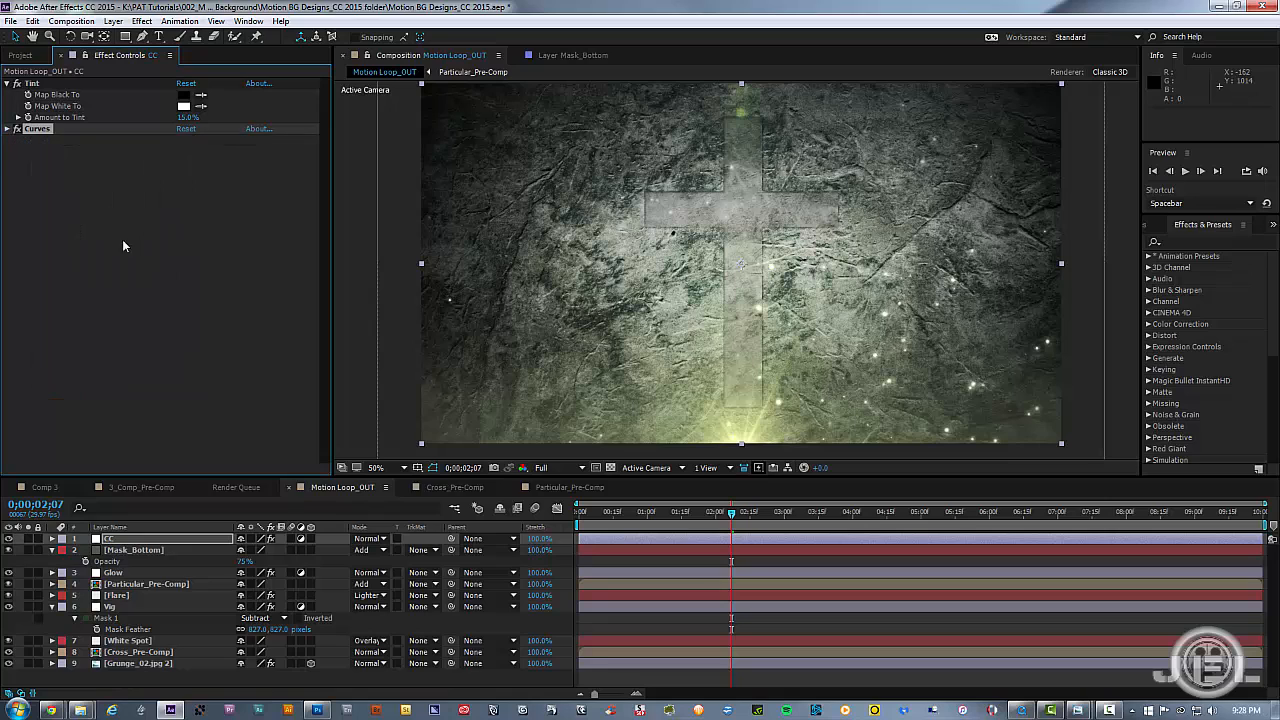
Step: Add a Hue/Saturation effect to the CC layer and raise Master Saturation to 27
right_click(105, 240)
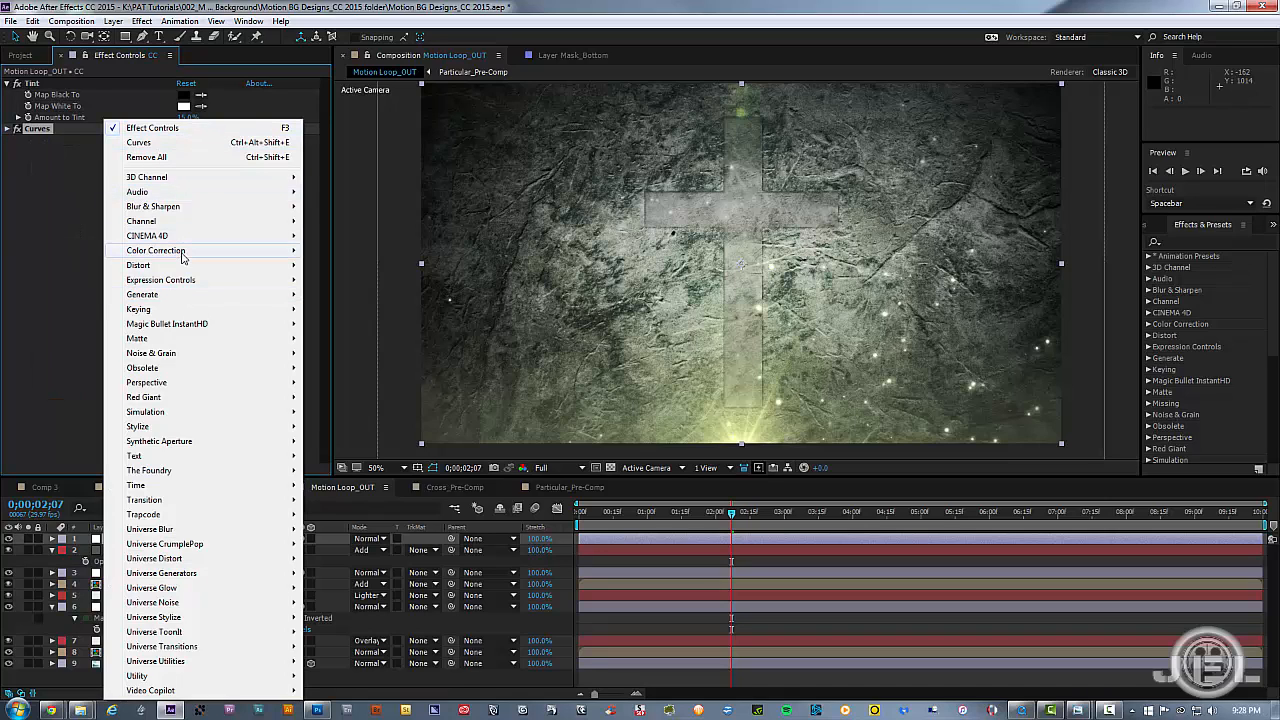
mouse_move(186, 251)
click(349, 564)
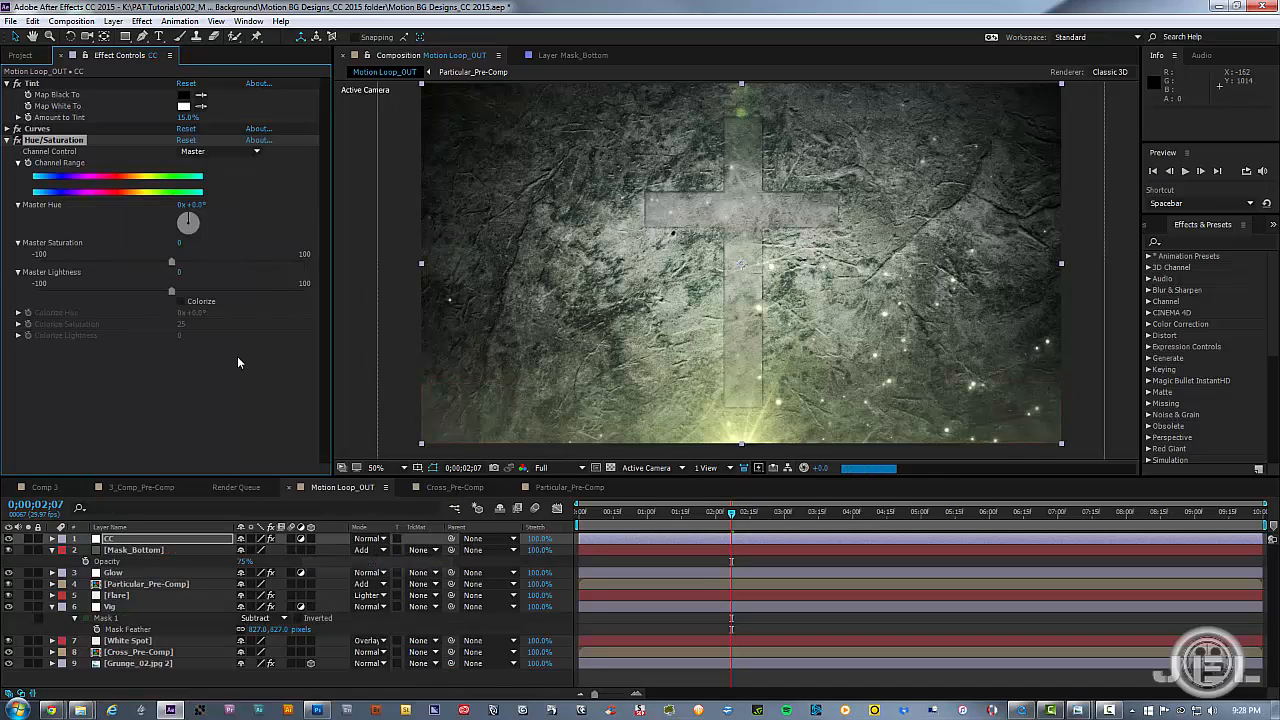
drag(173, 263, 183, 263)
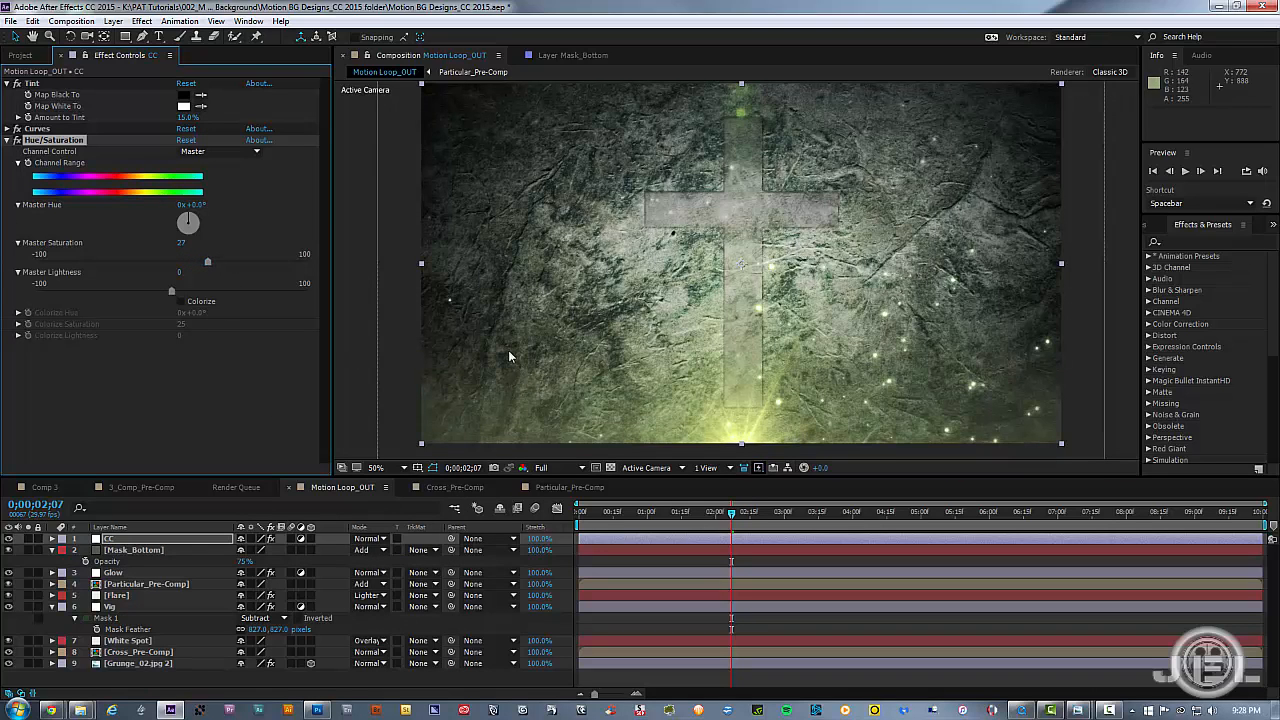
Step: Inspect the colour-corrected composition around 0;00;03;04 in an enlarged viewer, then restore the normal layout
click(194, 390)
key(space)
mouse_move(799, 264)
mouse_down()
mouse_move(803, 281)
mouse_move(778, 274)
mouse_move(796, 267)
mouse_up()
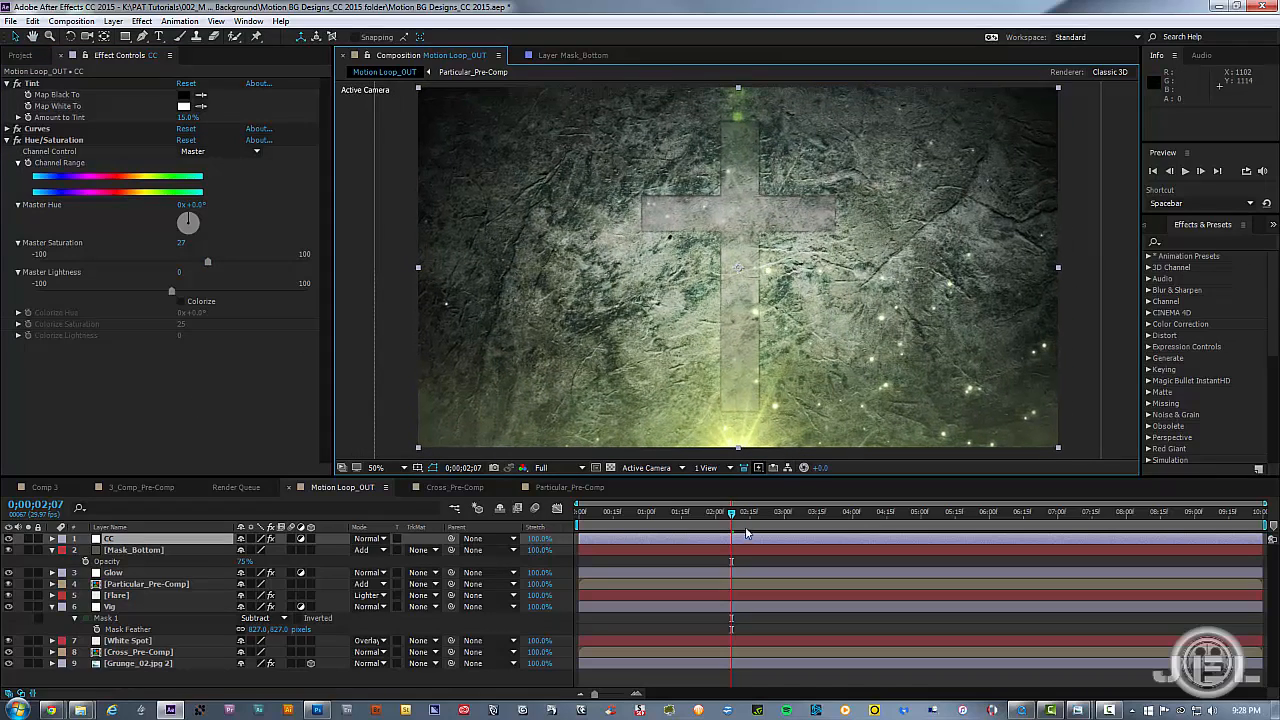
drag(726, 519, 793, 525)
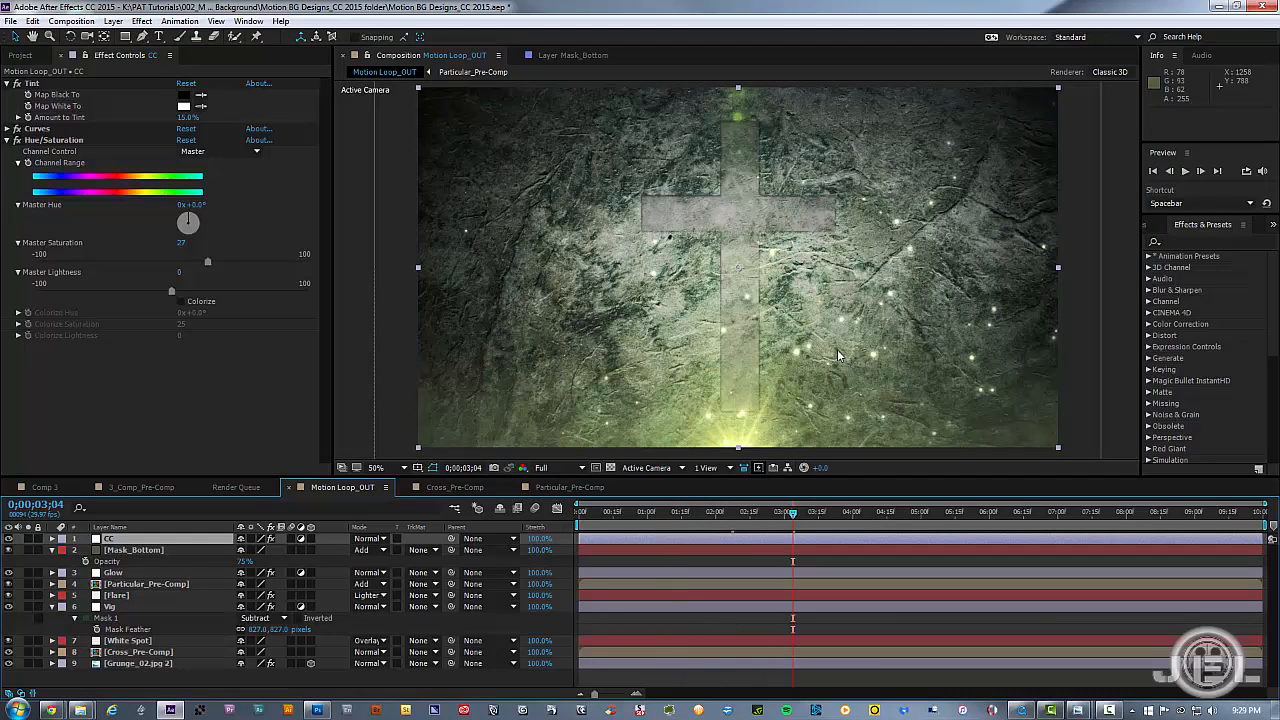
key(grave)
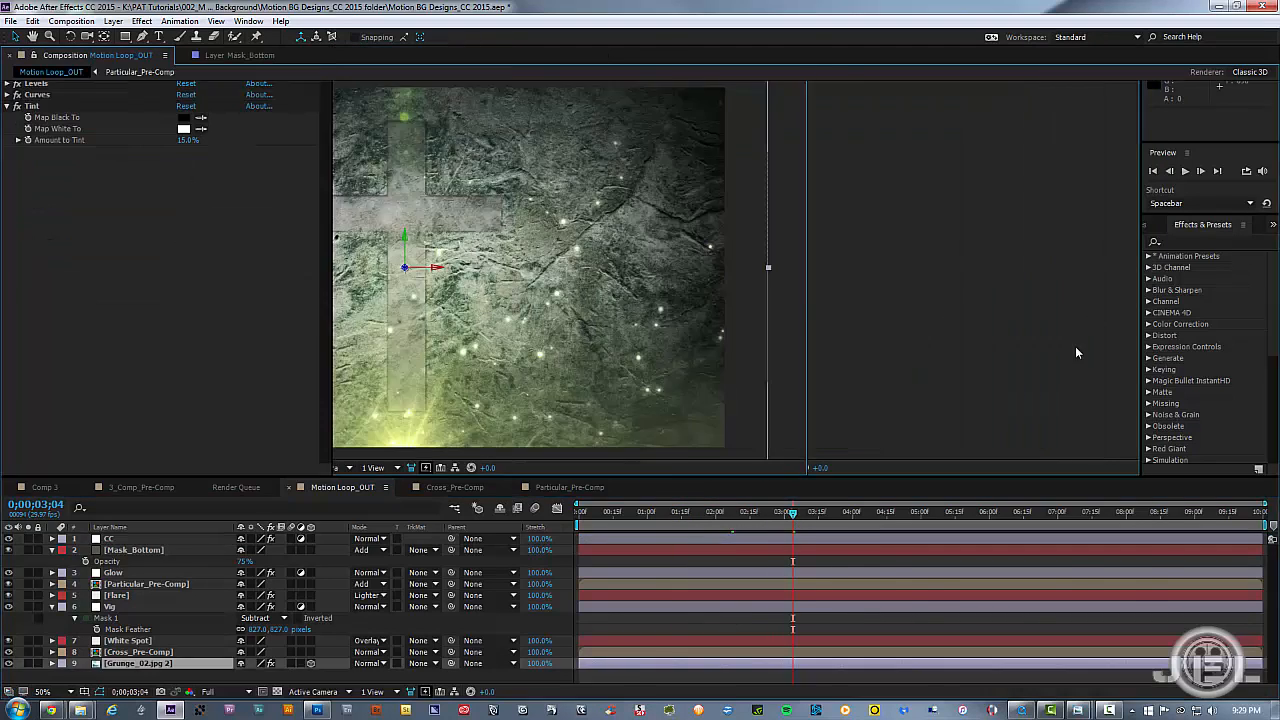
scroll(883, 342, up, 1)
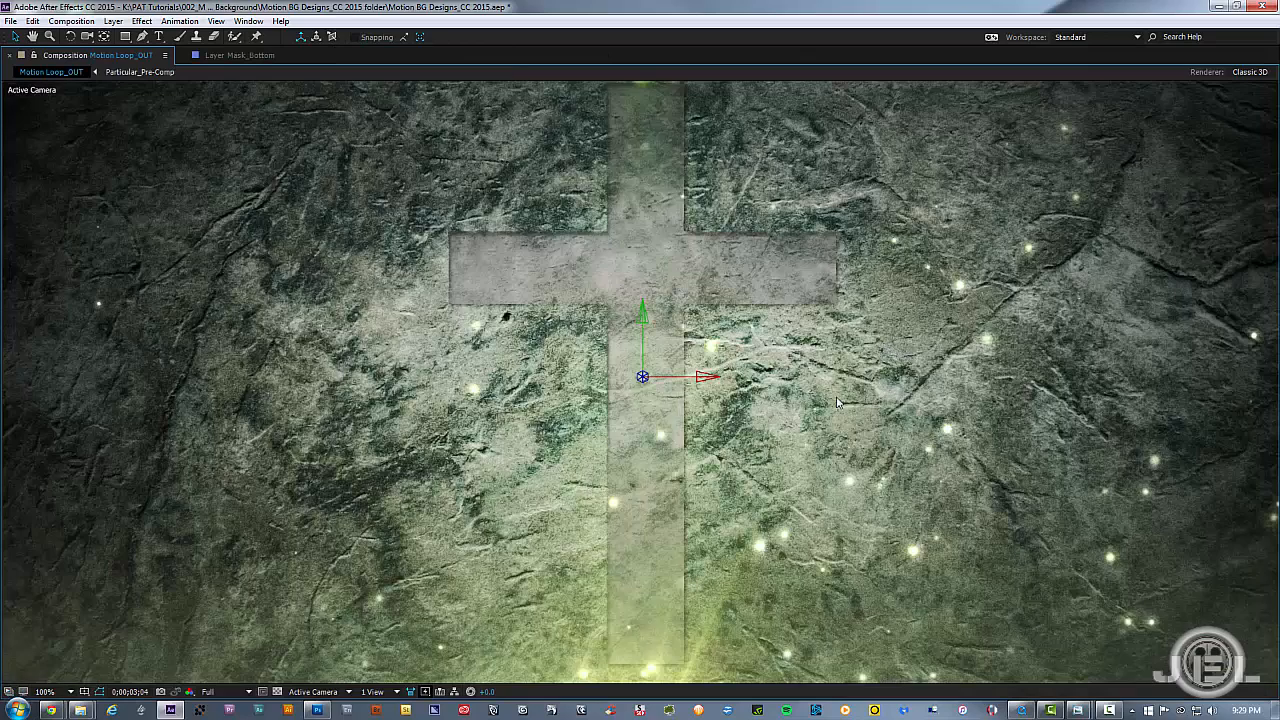
scroll(836, 398, down, 1)
key(grave)
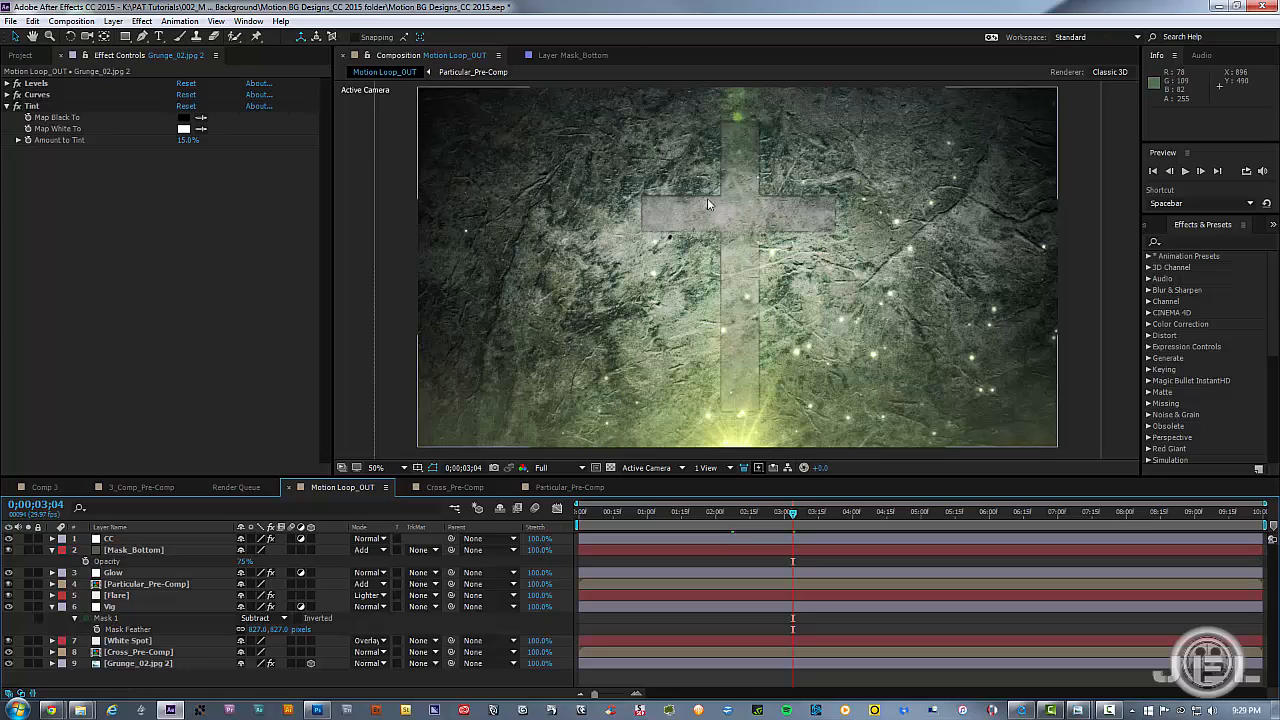
Step: Collapse the open layer properties and create a new adjustment layer named Blur above CC
key(u)
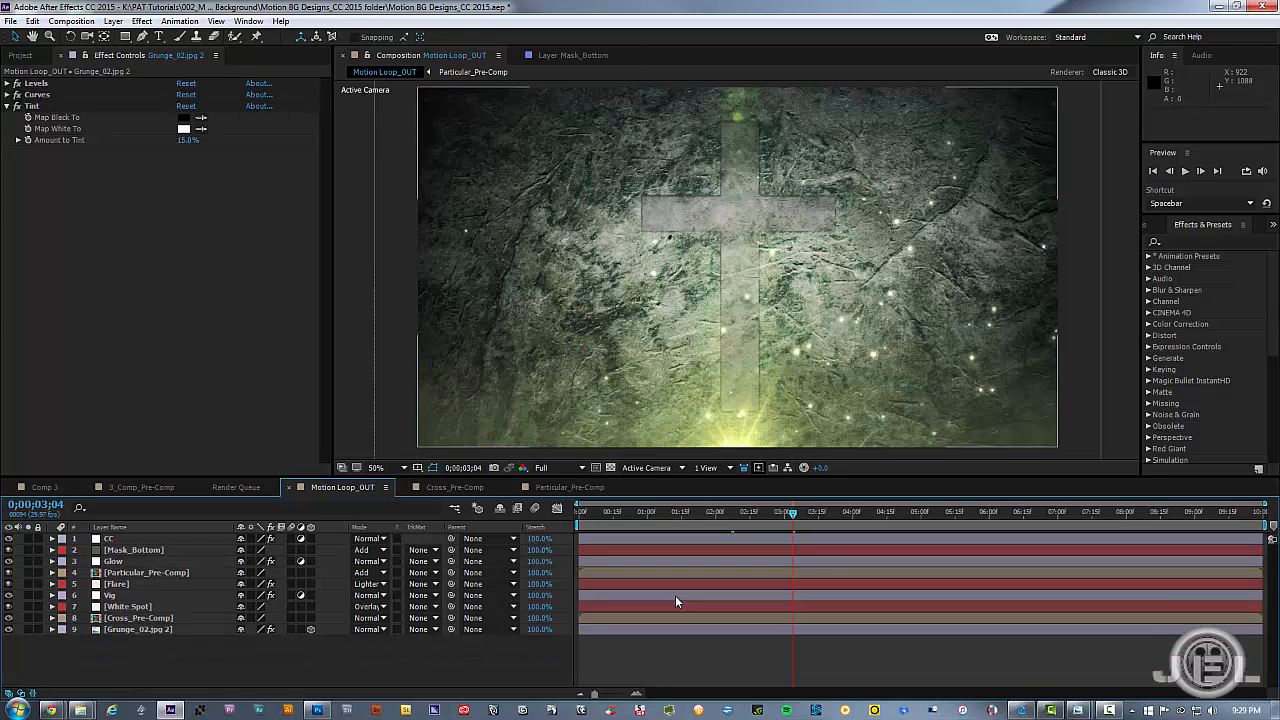
right_click(480, 652)
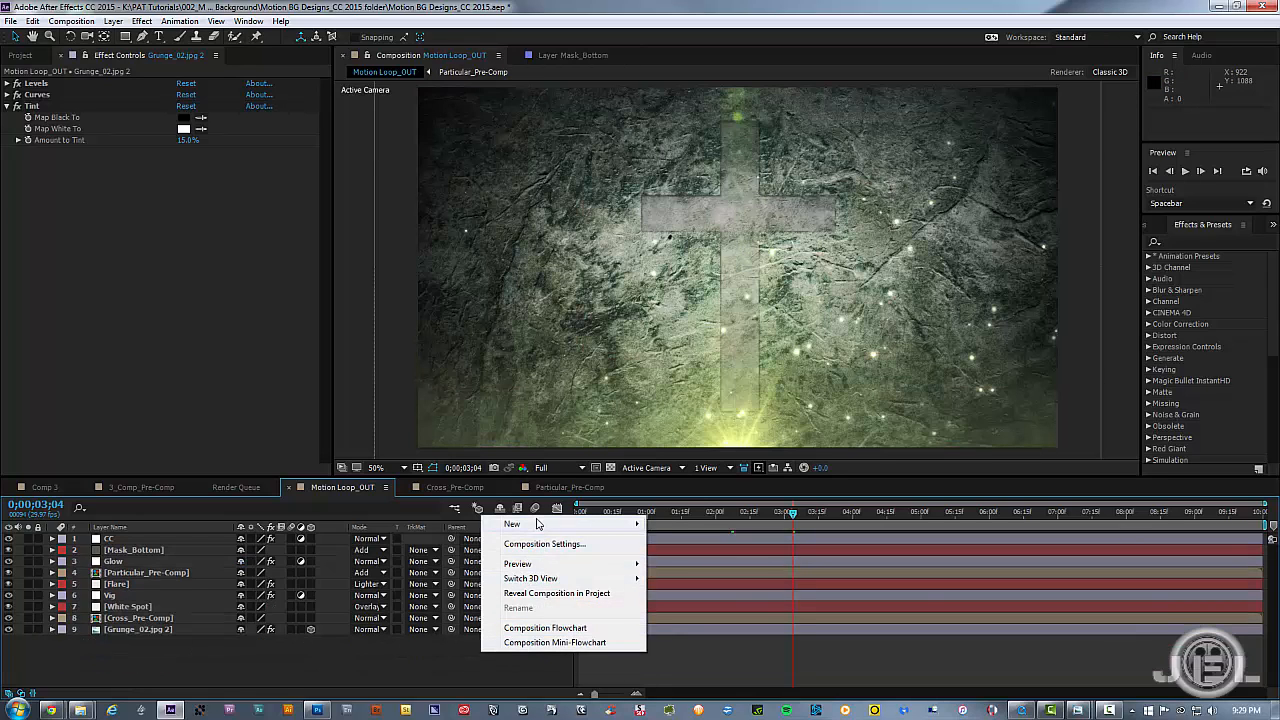
mouse_move(614, 527)
click(692, 633)
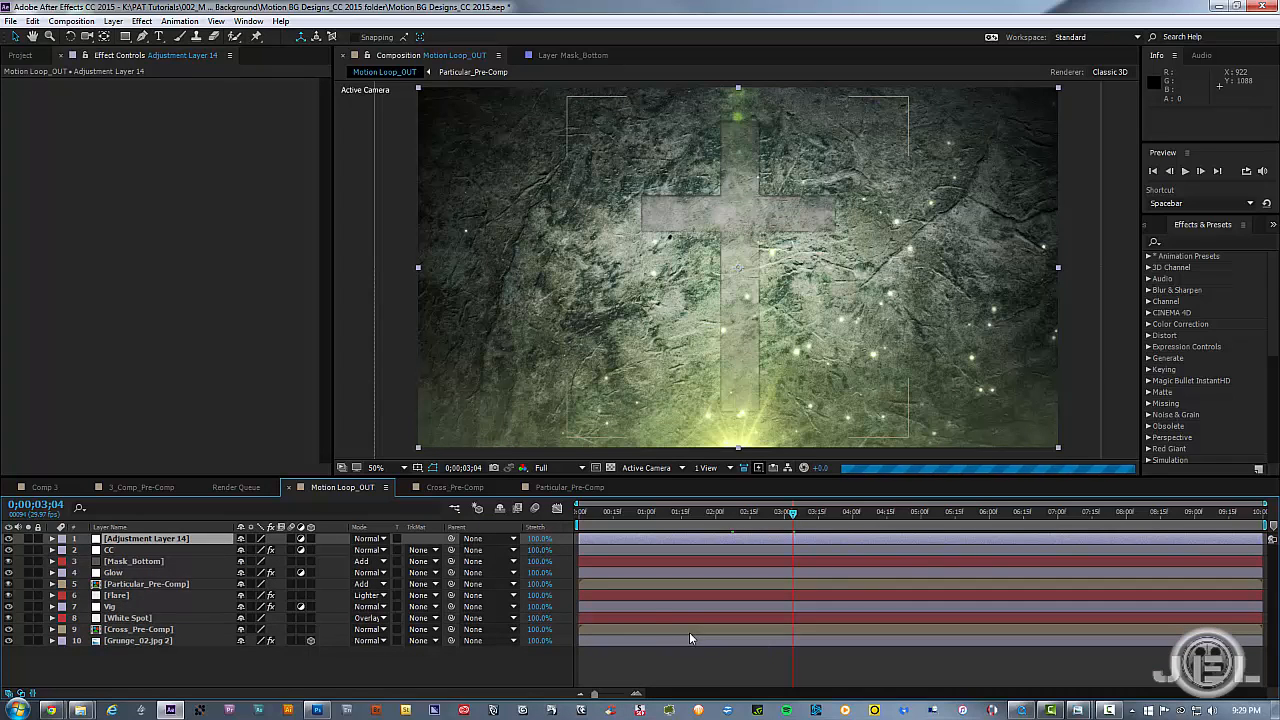
key(Return)
text(Blur)
key(Return)
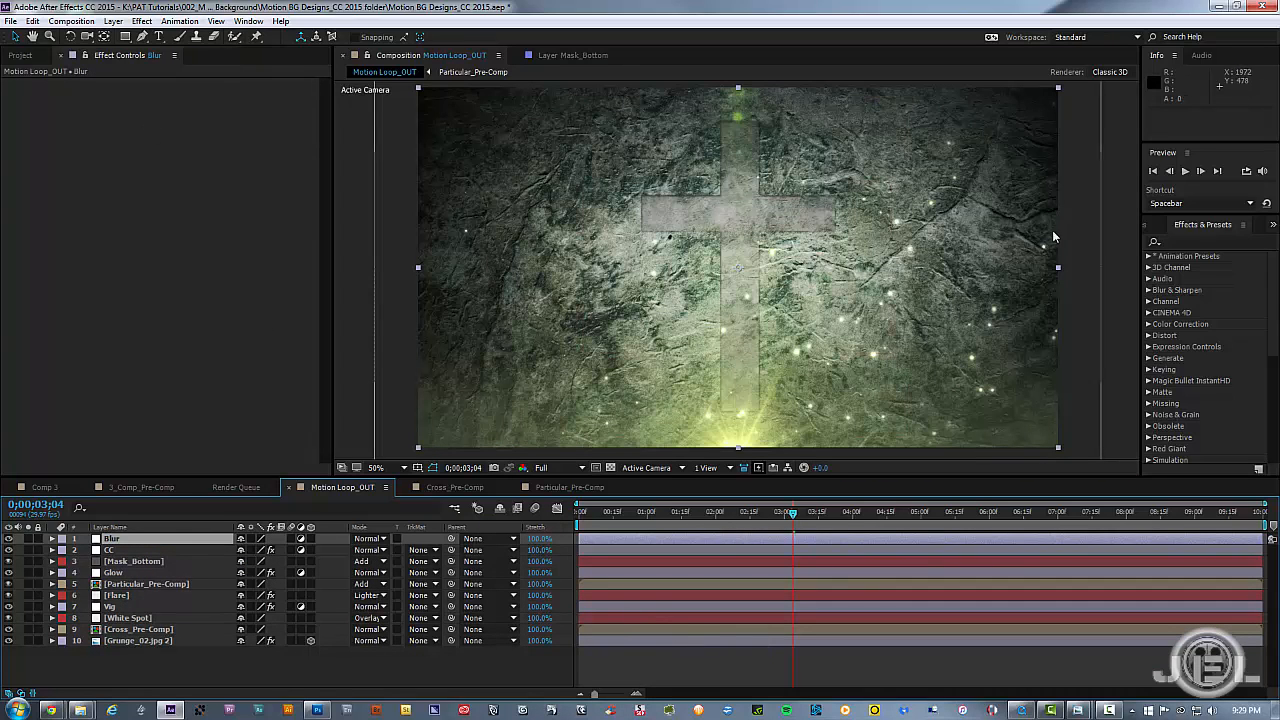
Step: Apply Fast Blur to the Blur adjustment layer with Repeat Edge Pixels enabled and Blurriness set to 20
click(1198, 242)
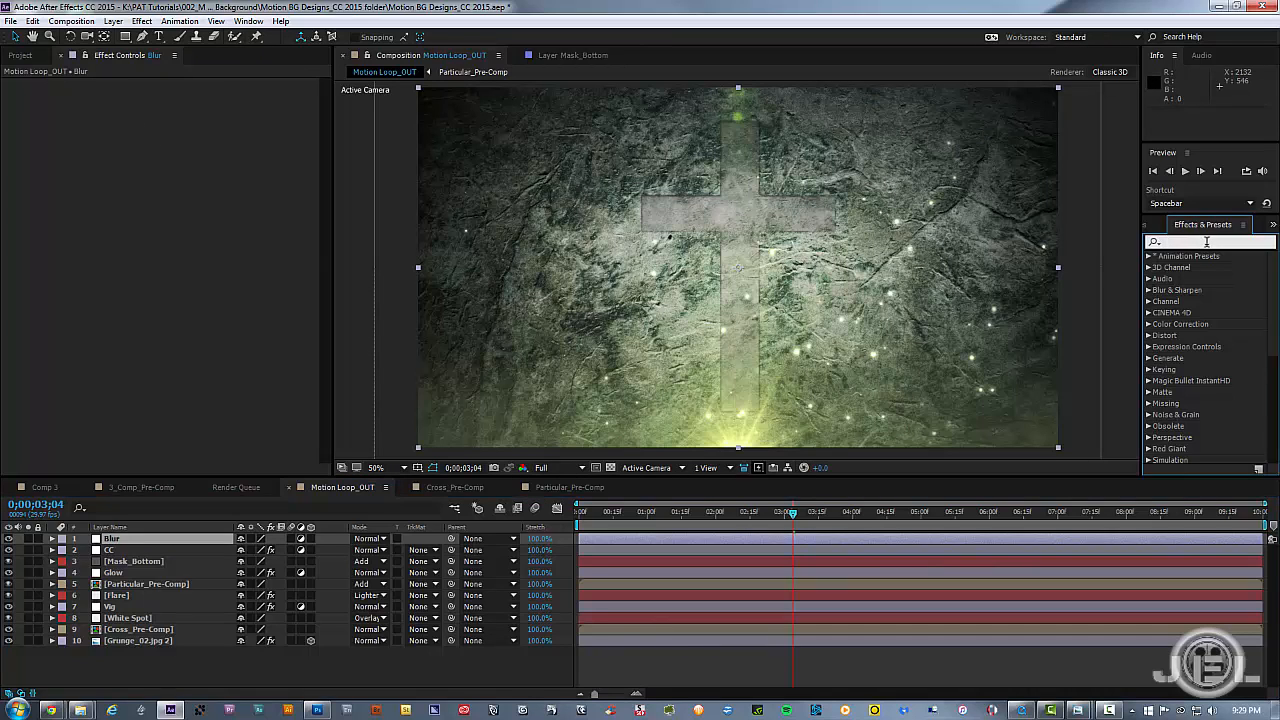
text(Blur)
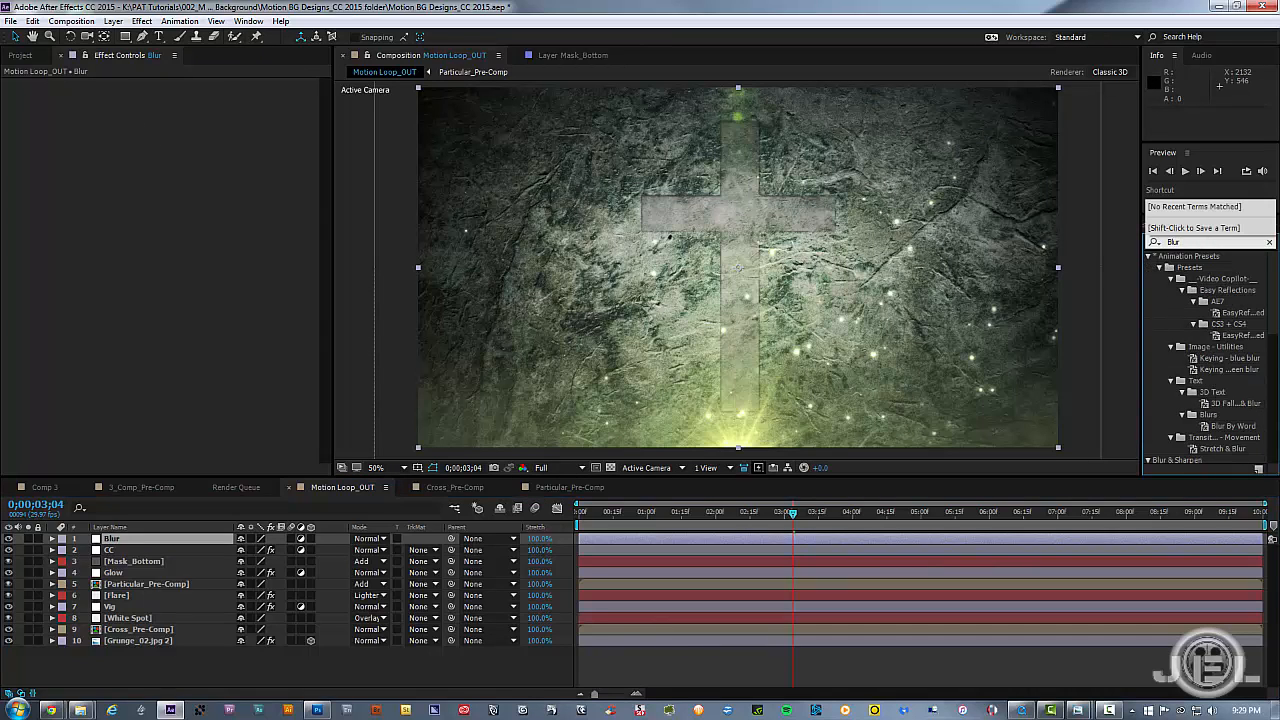
scroll(1222, 395, down, 5)
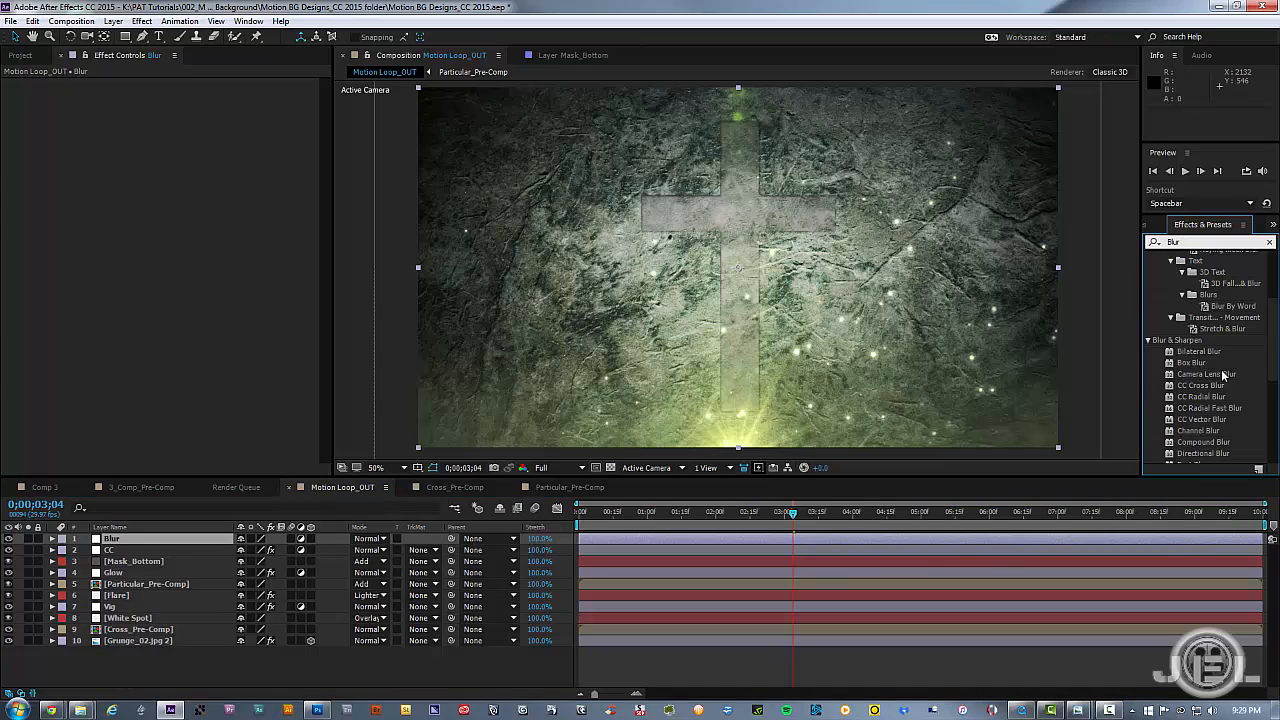
scroll(1232, 352, down, 2)
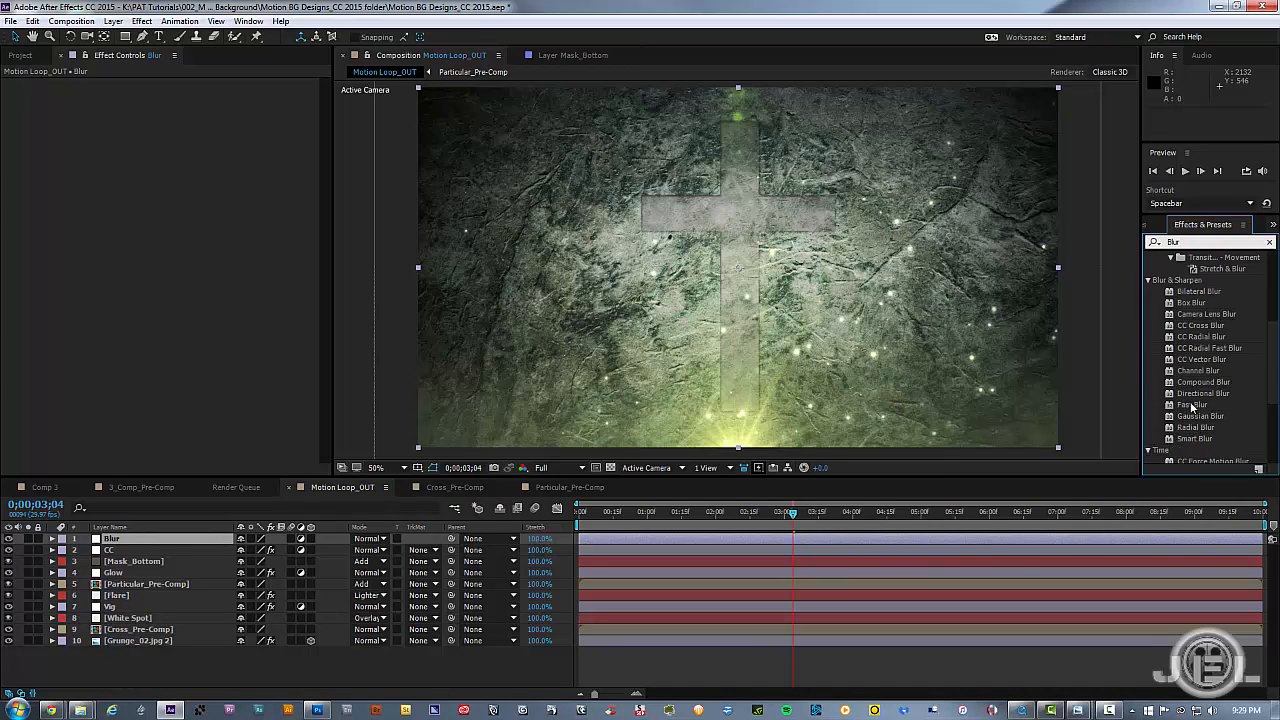
drag(1192, 407, 809, 281)
click(186, 116)
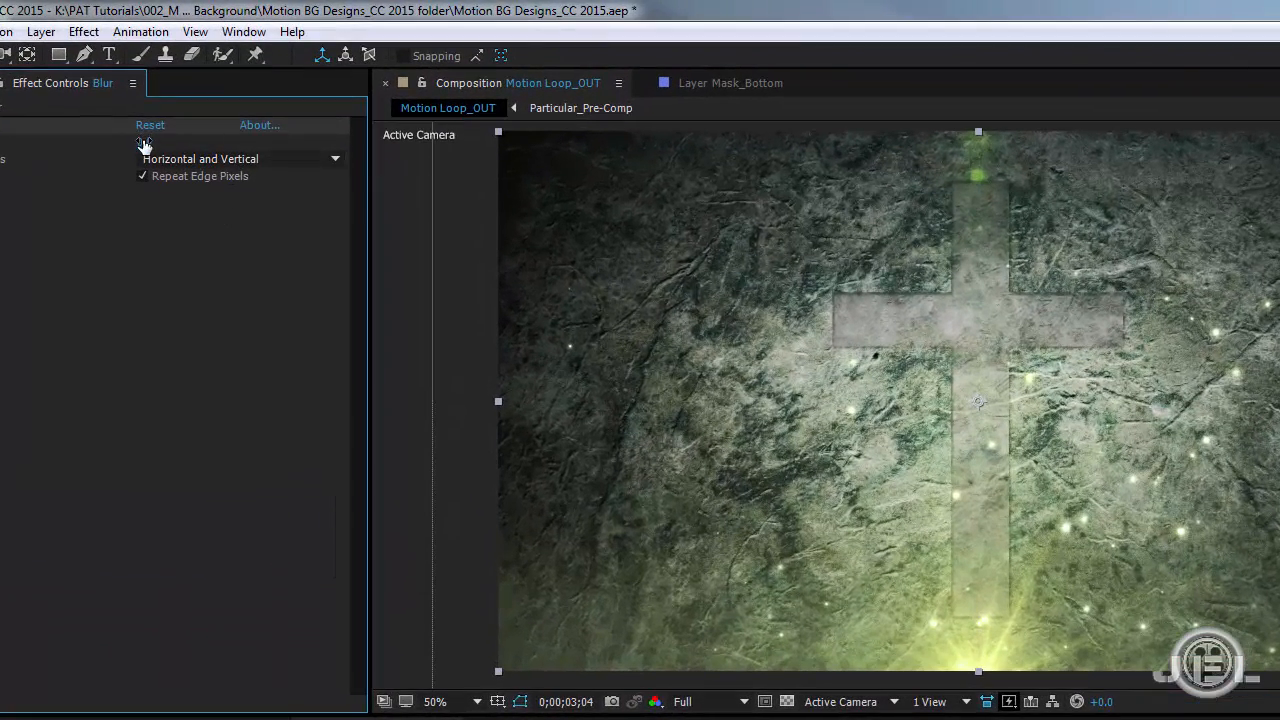
click(143, 146)
text(20)
key(Return)
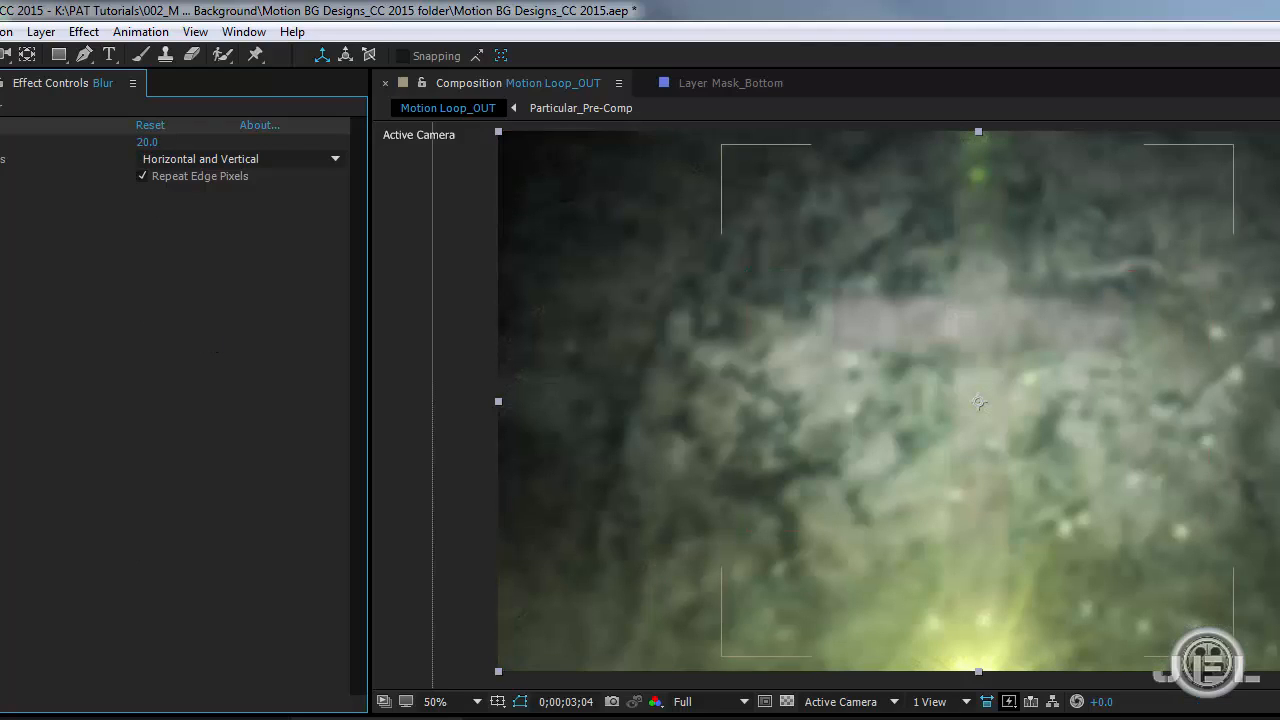
Step: Add a full-frame elliptical mask to the Blur adjustment layer and set its mode to Subtract
drag(64, 51, 161, 97)
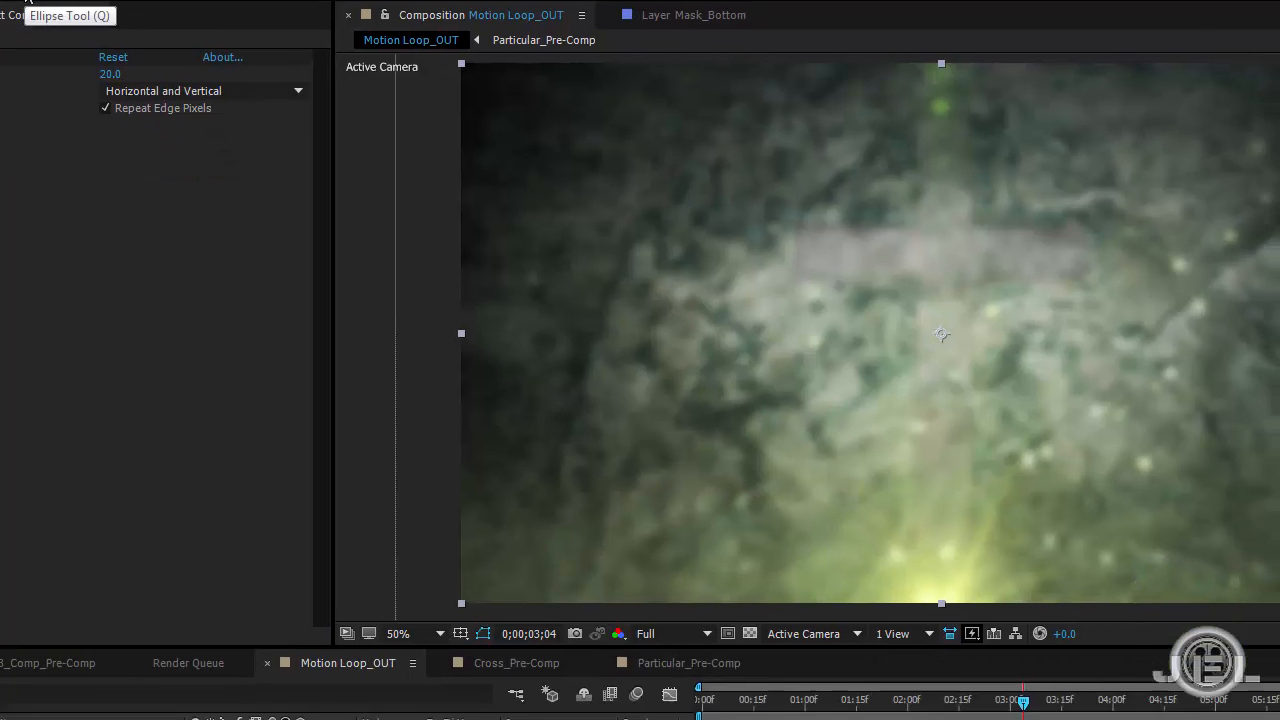
double_click(60, 54)
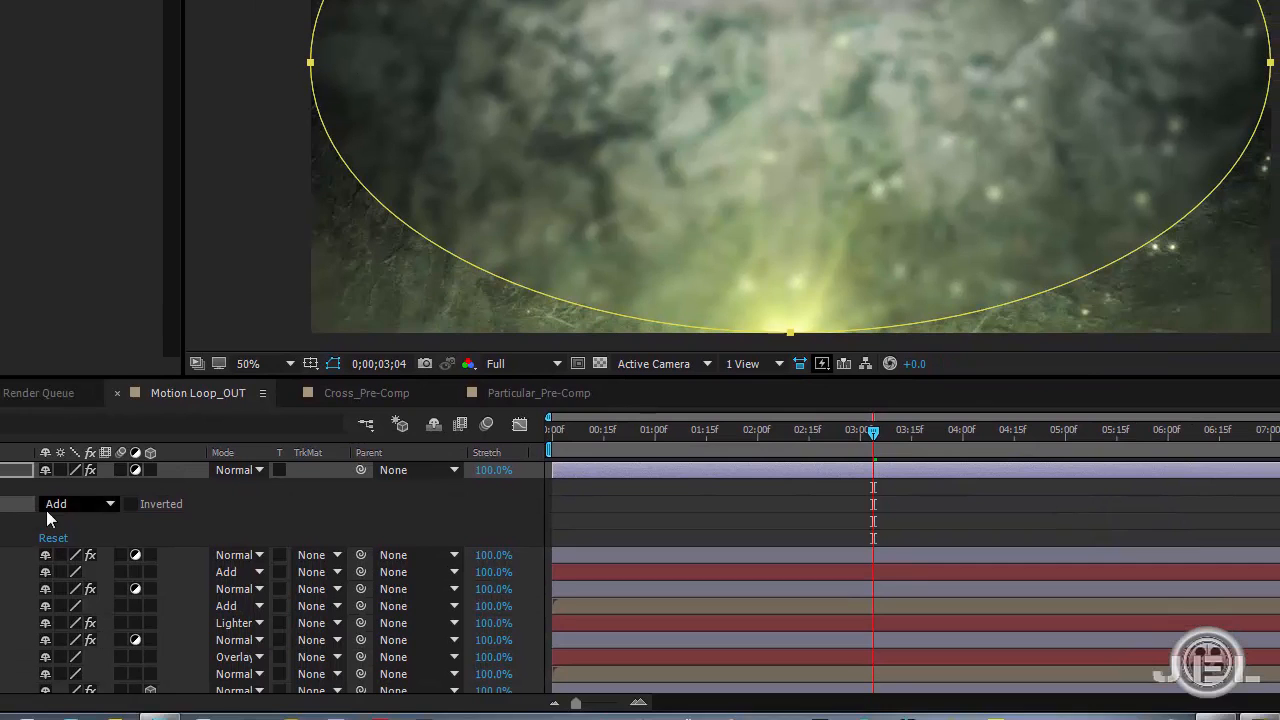
click(46, 510)
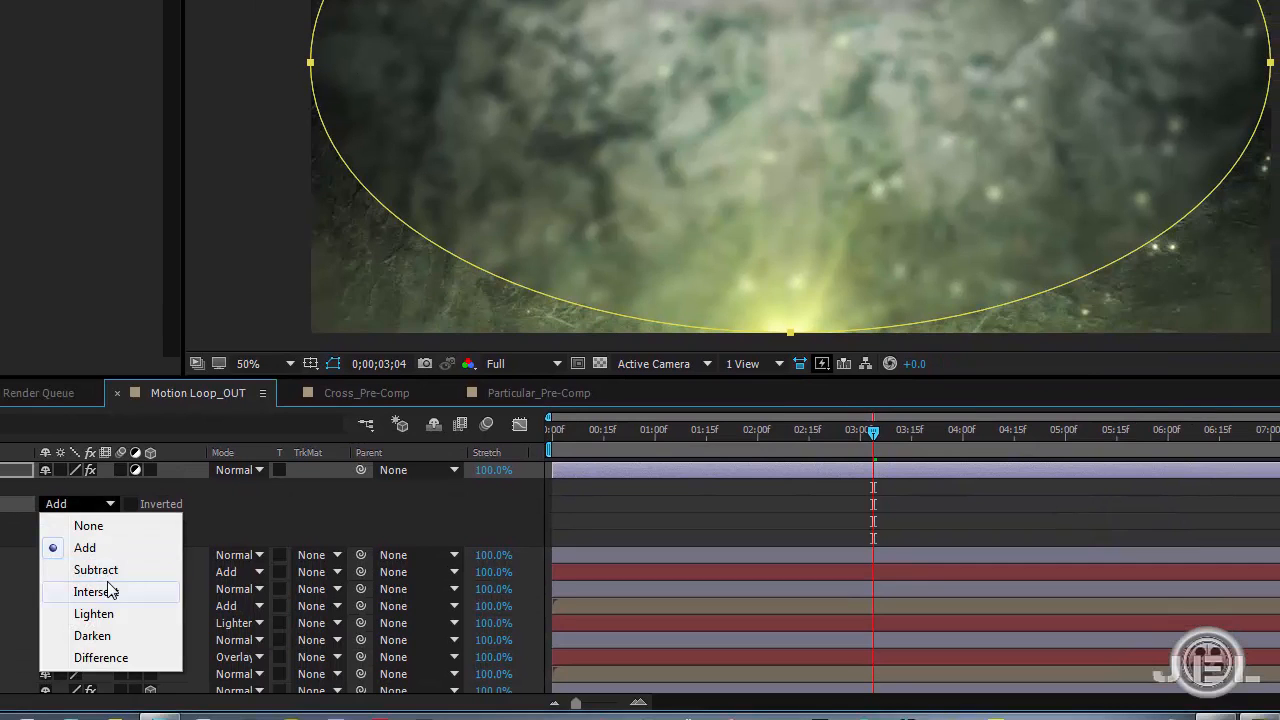
click(80, 570)
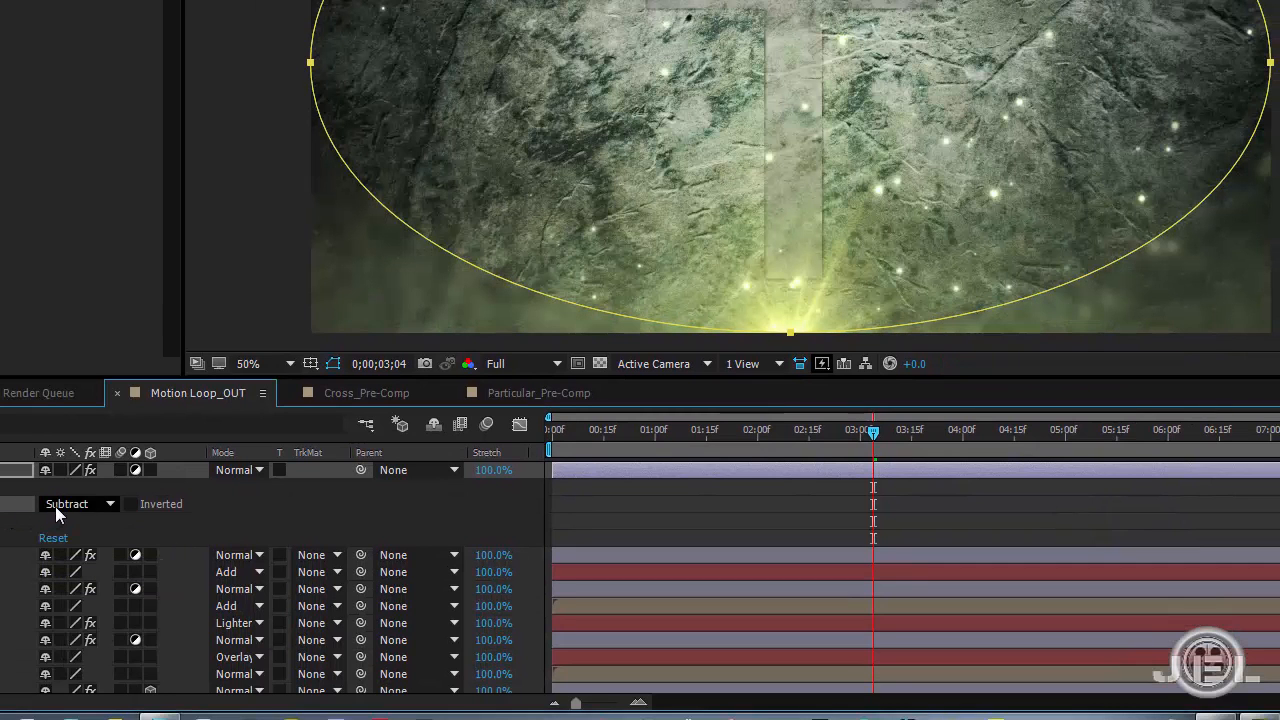
Step: Set the Mask Feather of the Blur layer's elliptical mask to 900 pixels and deselect the layer
key(f)
drag(63, 503, 391, 490)
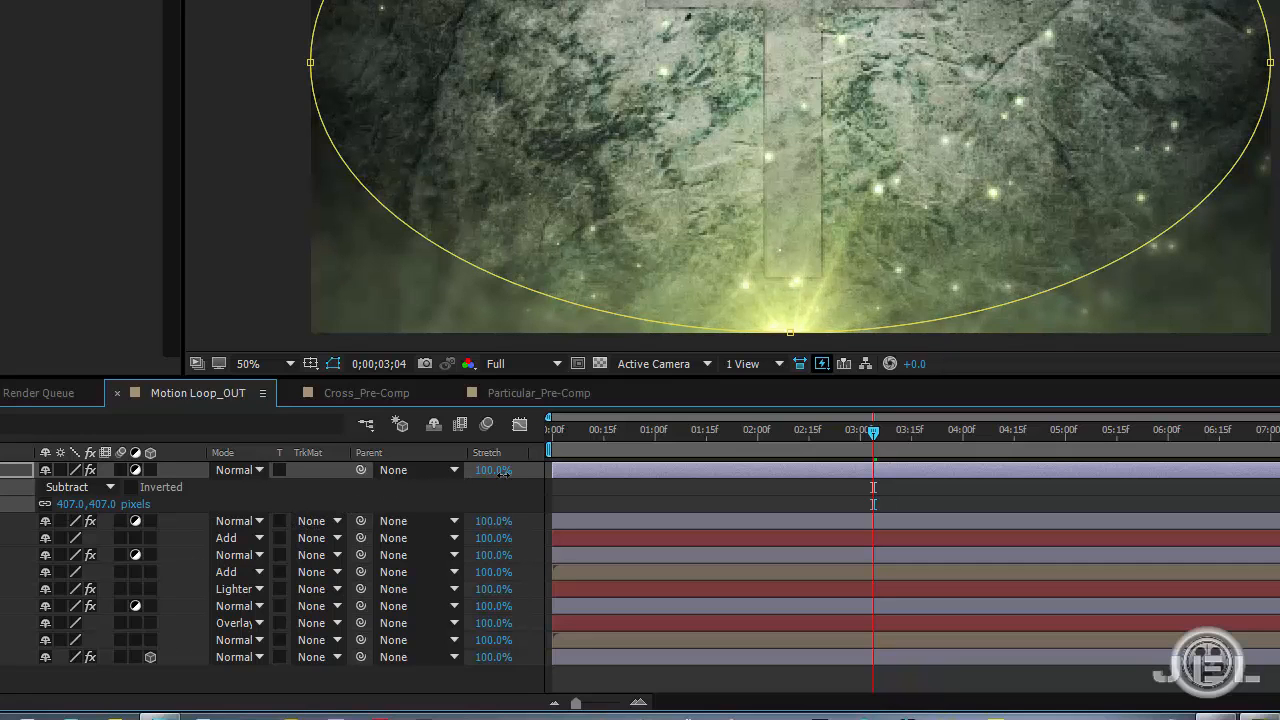
drag(503, 473, 492, 477)
click(66, 502)
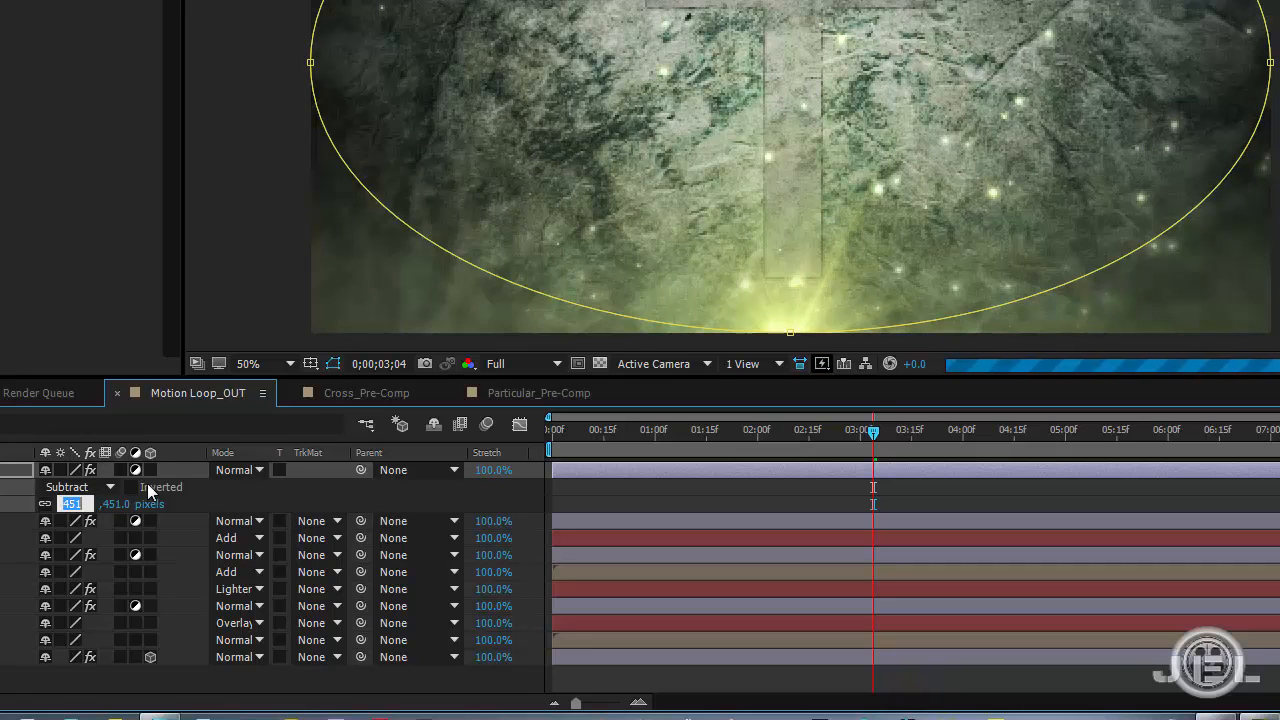
text(90)
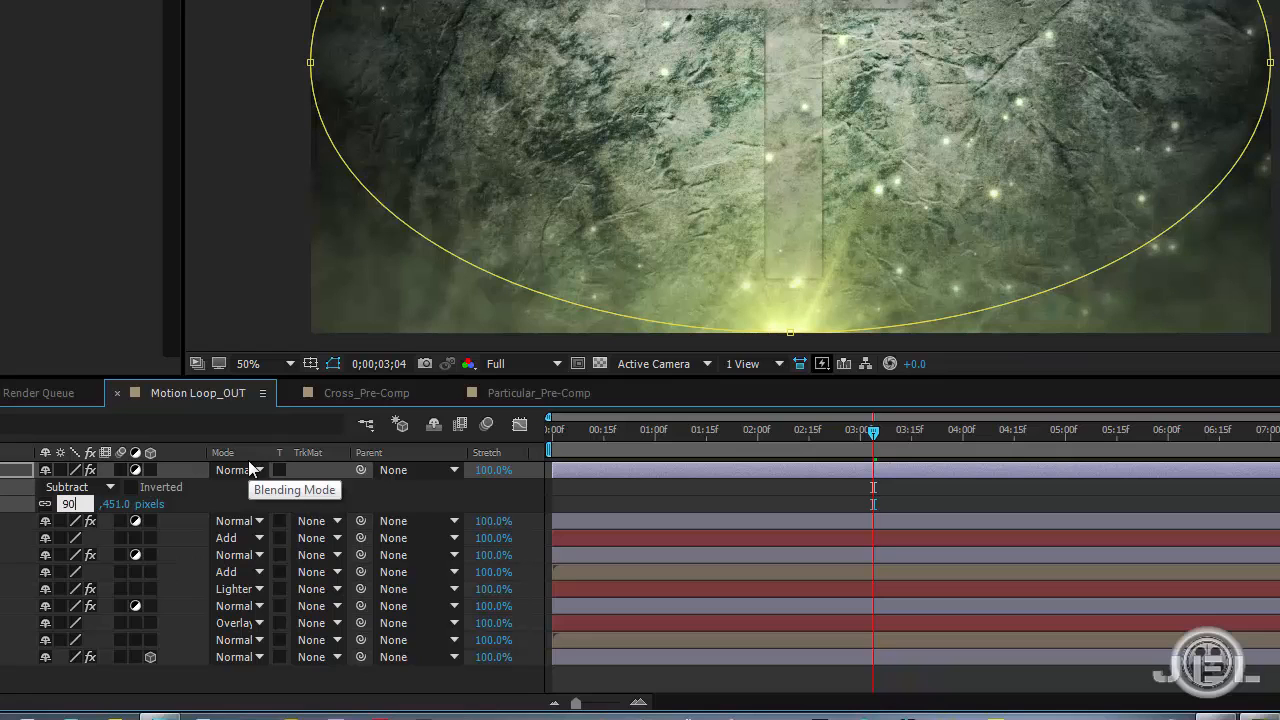
text(0)
key(Return)
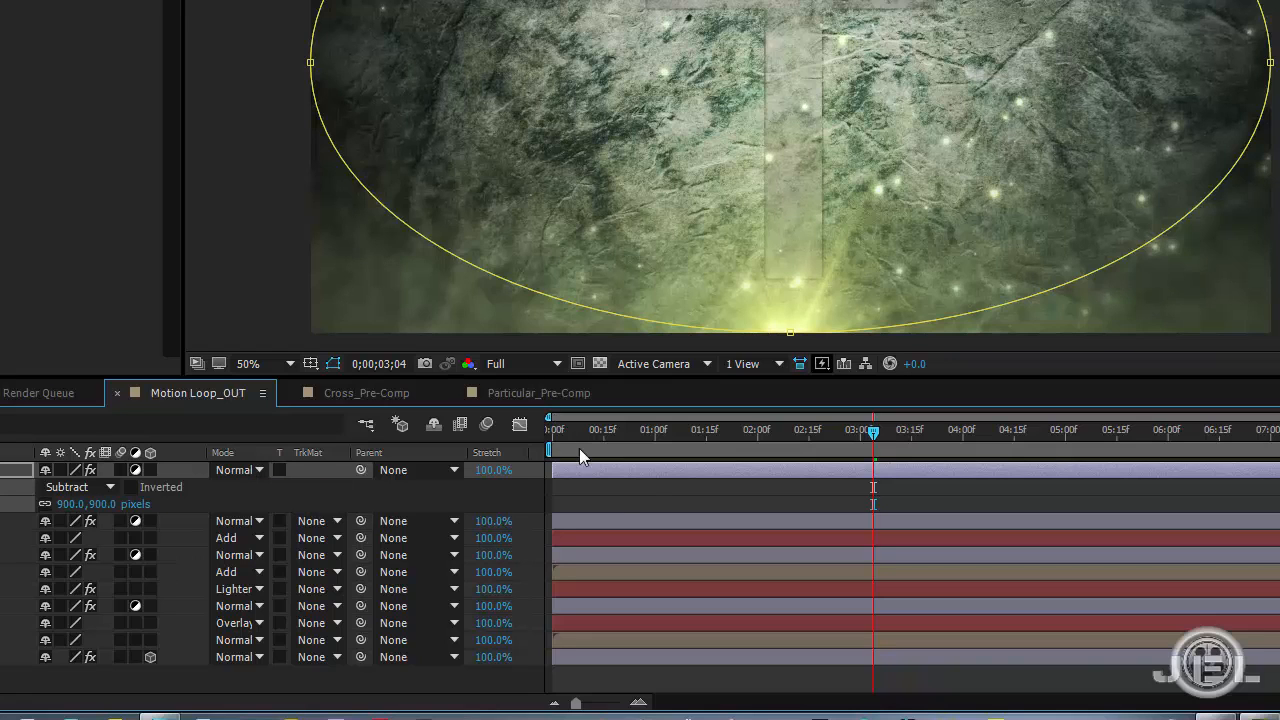
click(624, 501)
Step: Scrub Motion Loop_OUT to 0;00;03;29 to check the blurred edges, and compare the look with 3_Comp_Pre-Comp
mouse_move(928, 89)
mouse_down()
mouse_move(920, 100)
mouse_move(918, 83)
mouse_up()
click(756, 485)
click(775, 432)
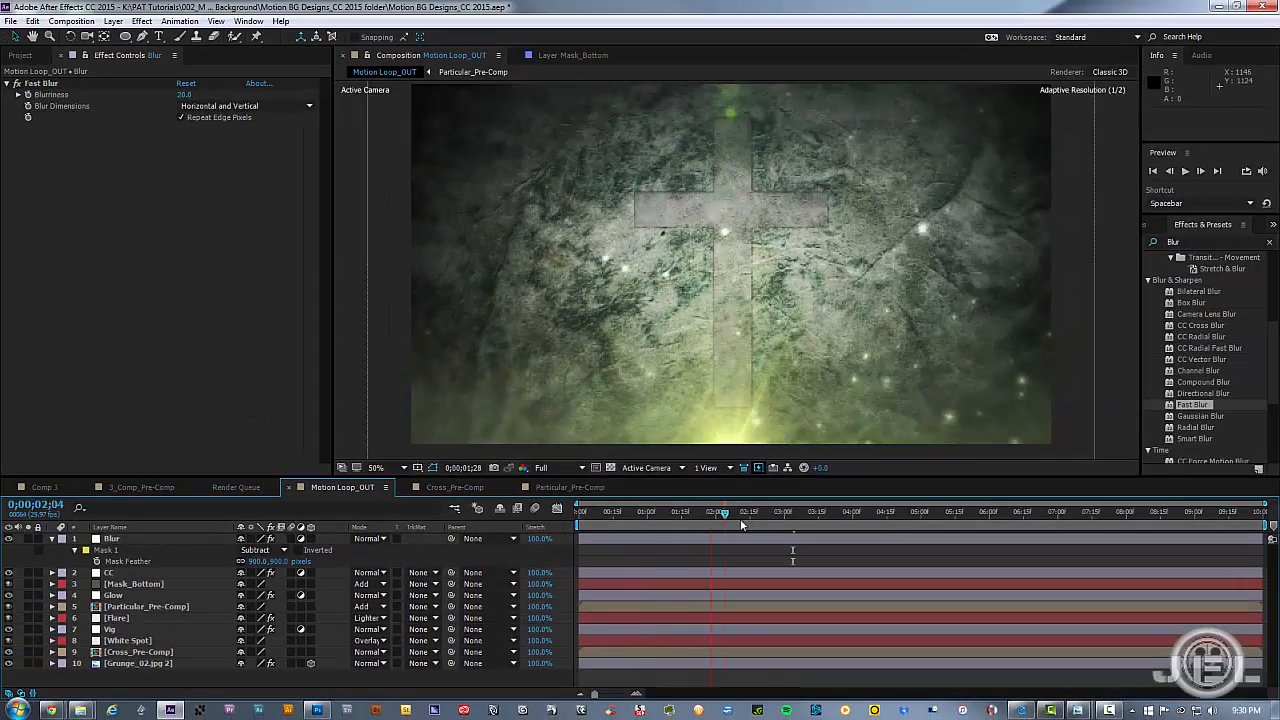
drag(741, 524, 850, 519)
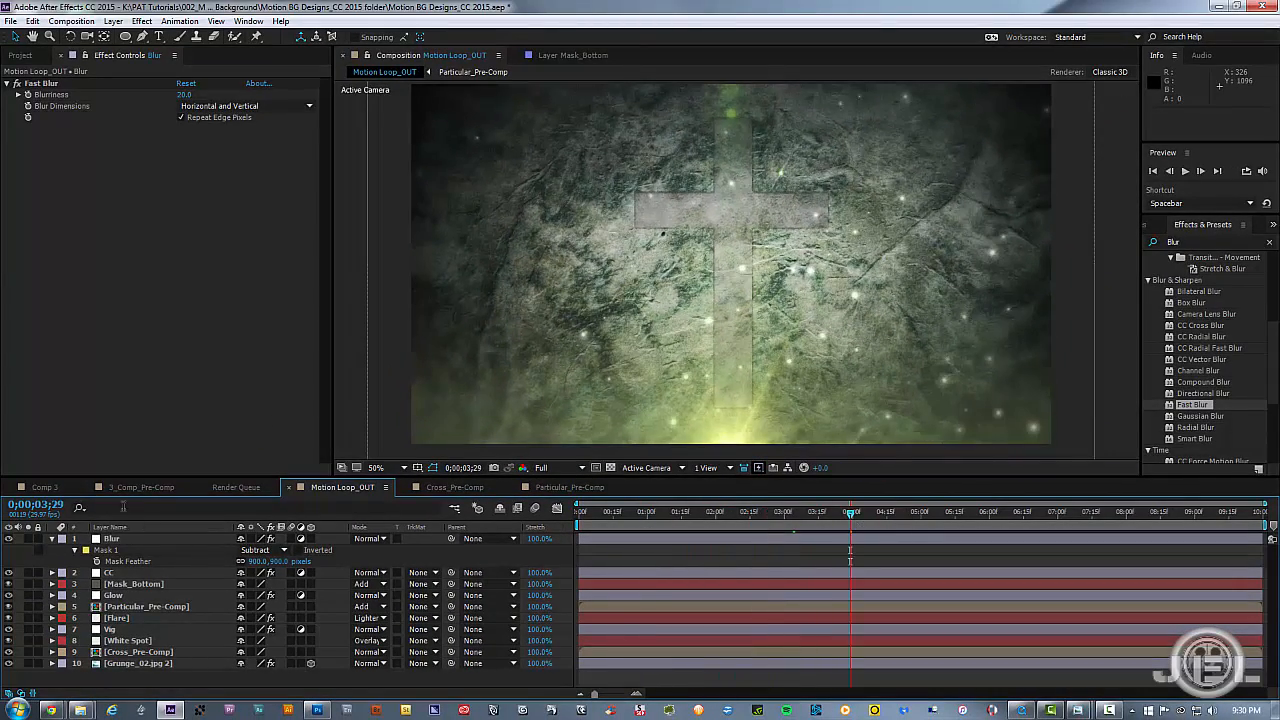
click(129, 488)
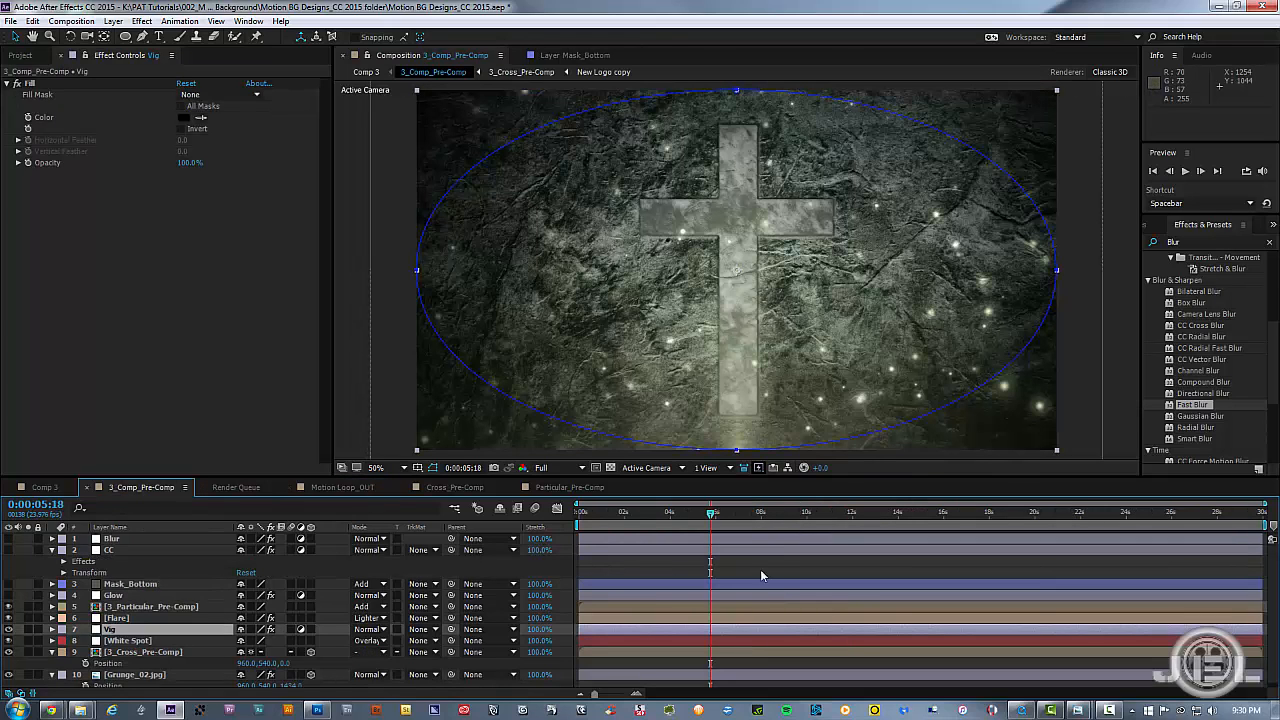
click(758, 569)
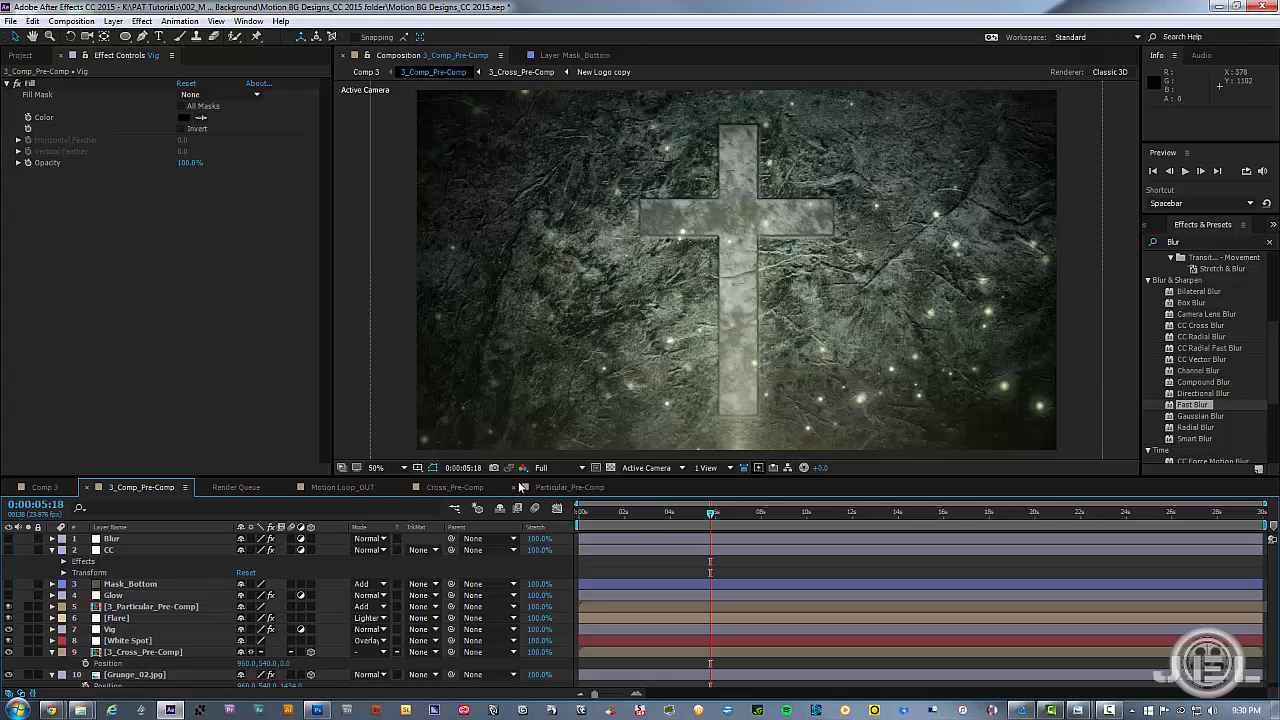
click(341, 489)
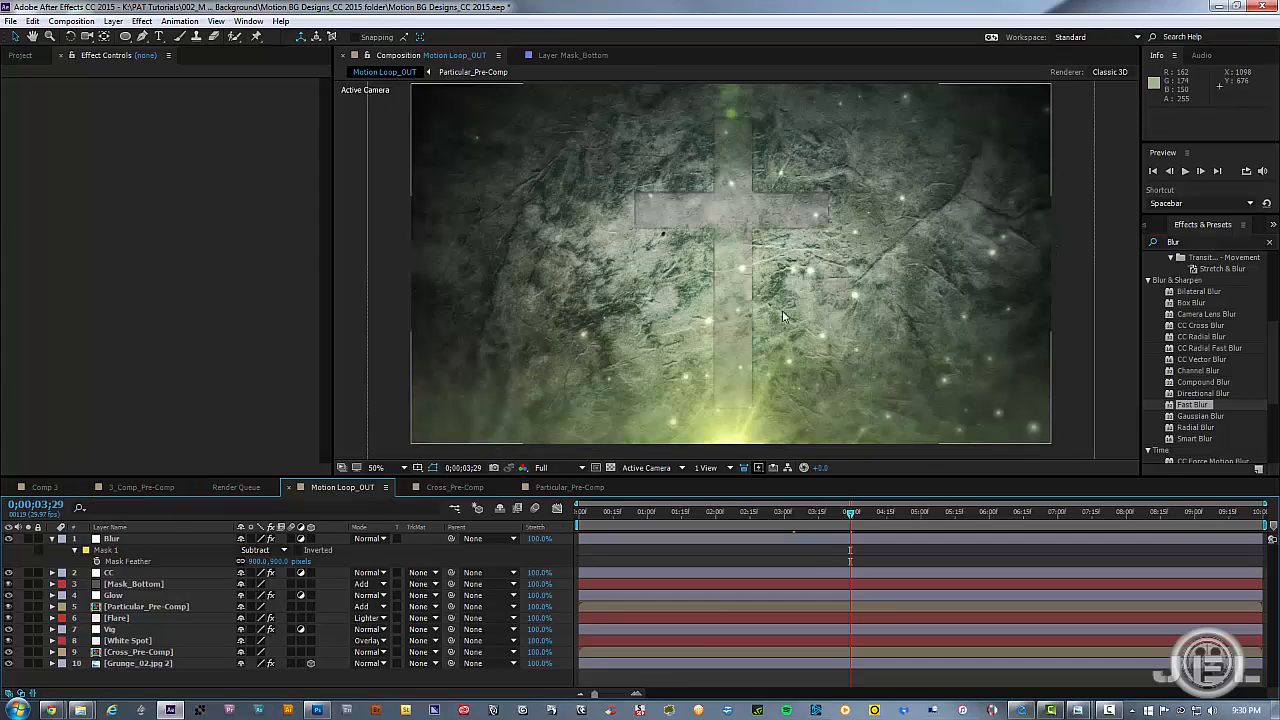
Step: Play back Motion Loop_OUT in short passes to review the particles, cross and feathered edge blur in motion
key(space)
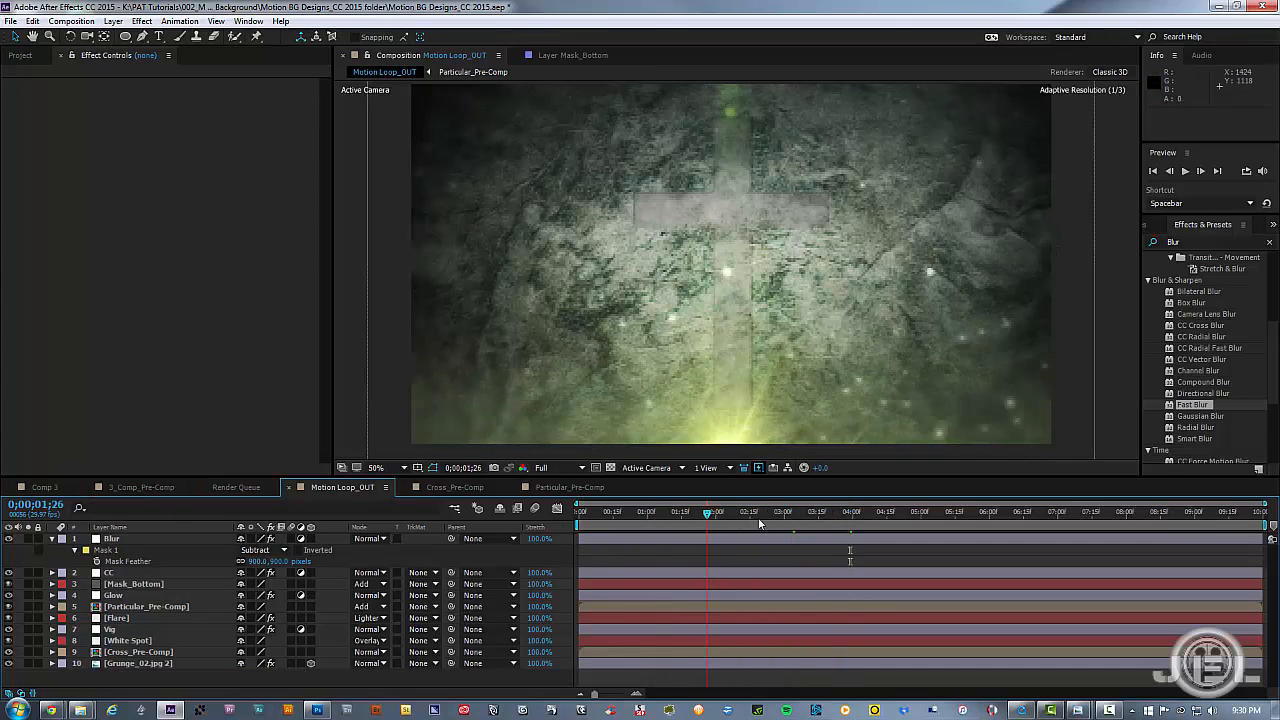
key(space)
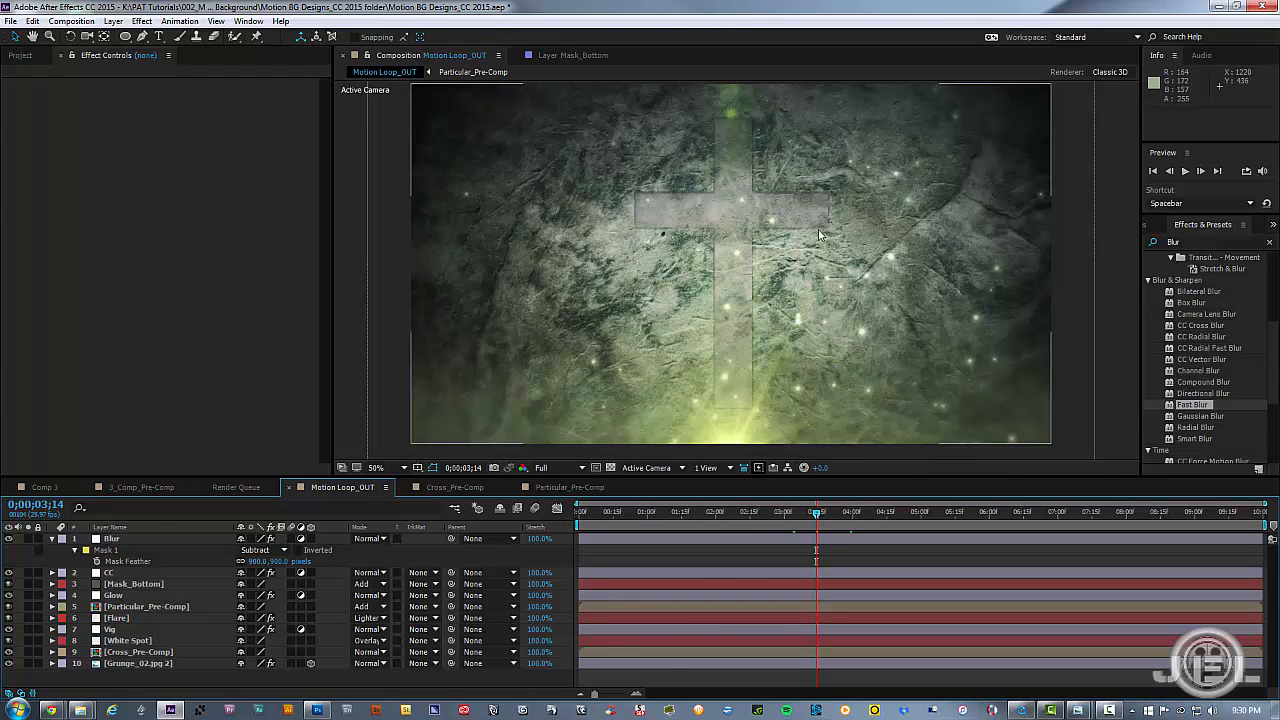
key(space)
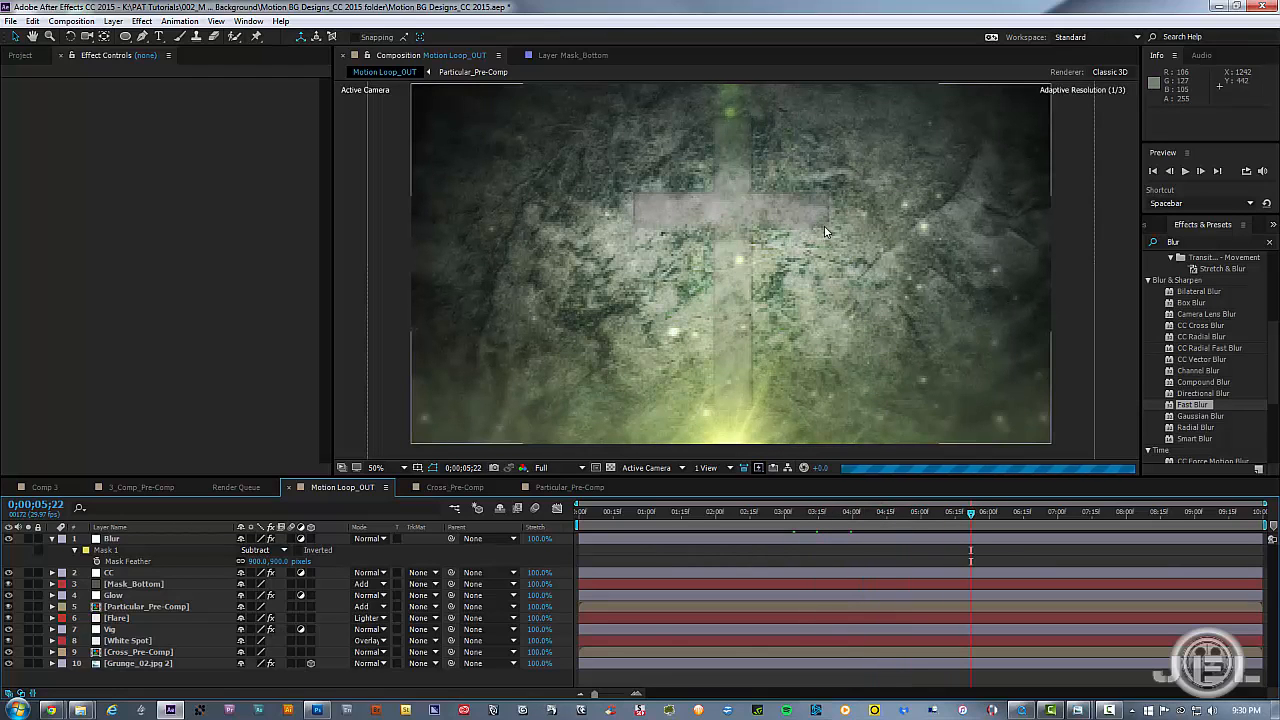
key(space)
Step: In 3_Cross_Pre-Comp, hide the Auto-traced Cross.png layer and show Auto-traced New Logo copy, then return to 3_Comp_Pre-Comp
click(131, 487)
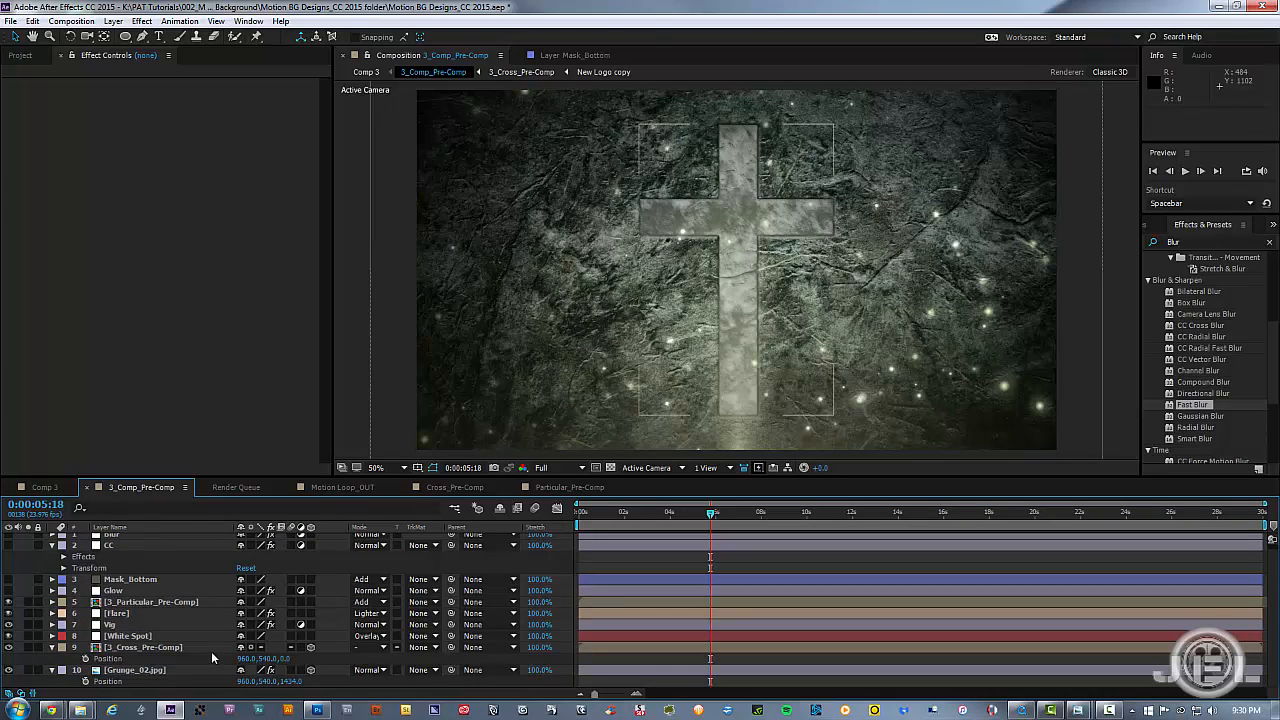
double_click(162, 650)
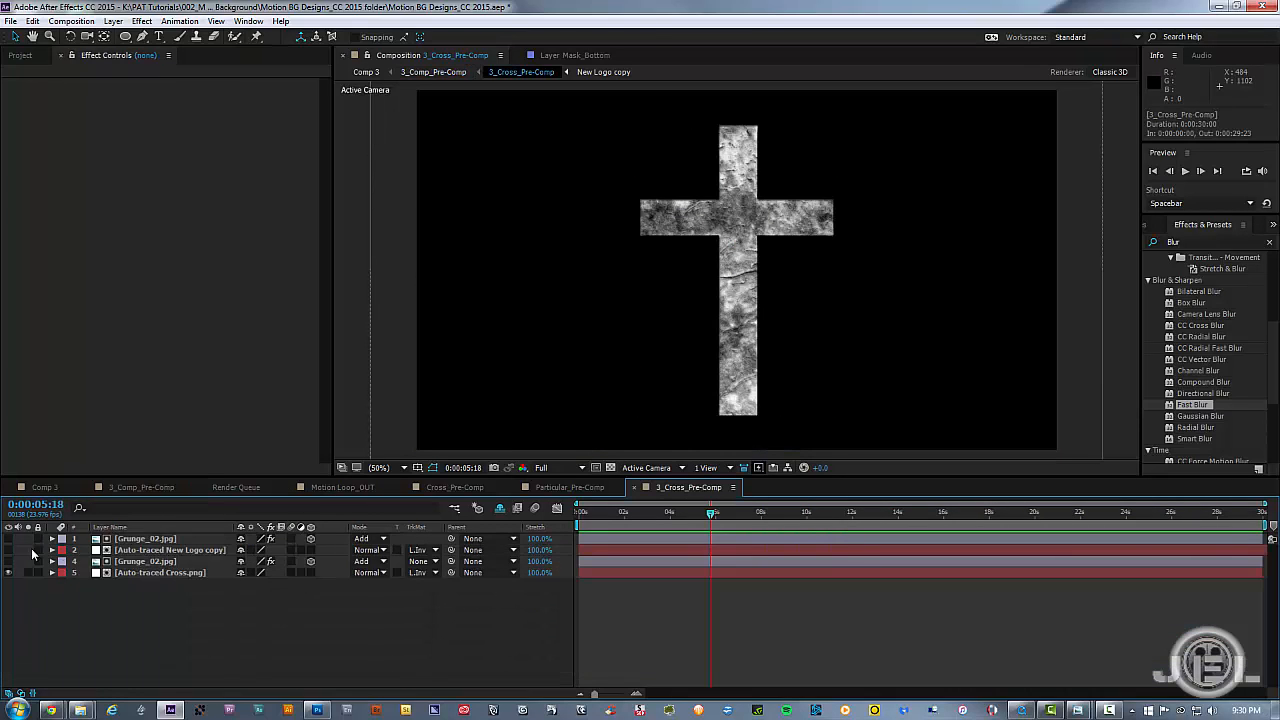
click(8, 572)
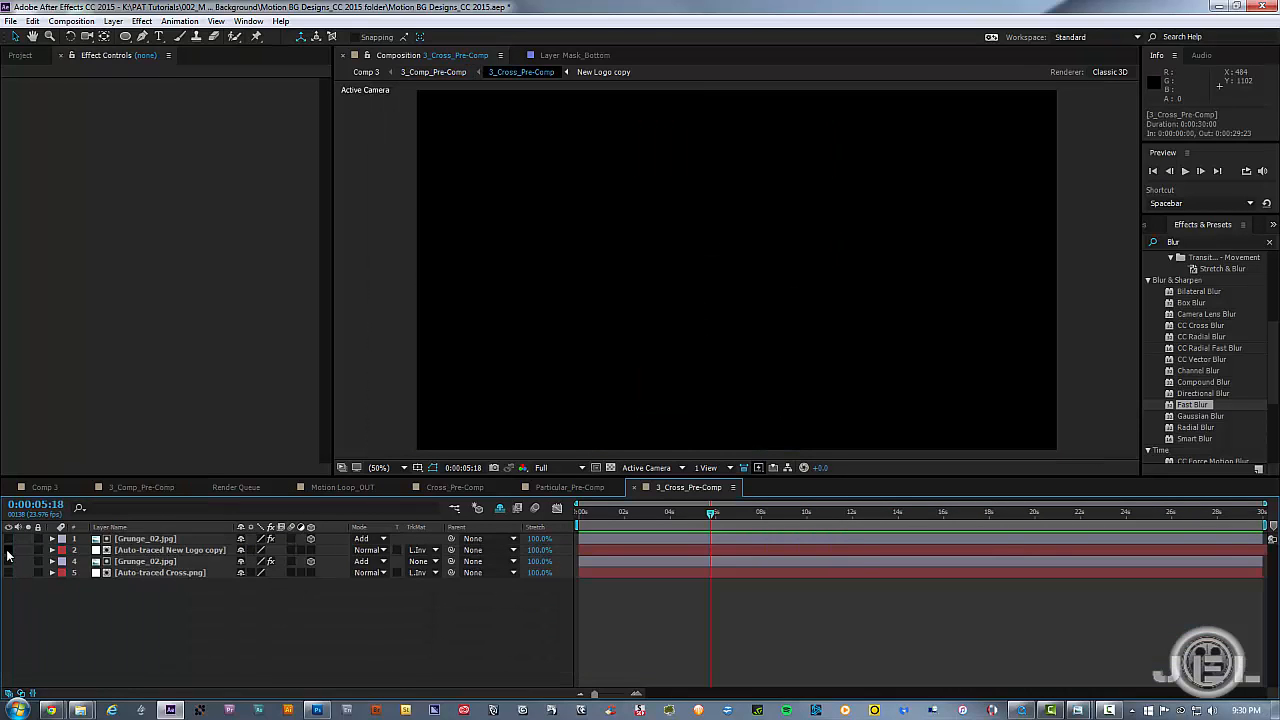
click(8, 550)
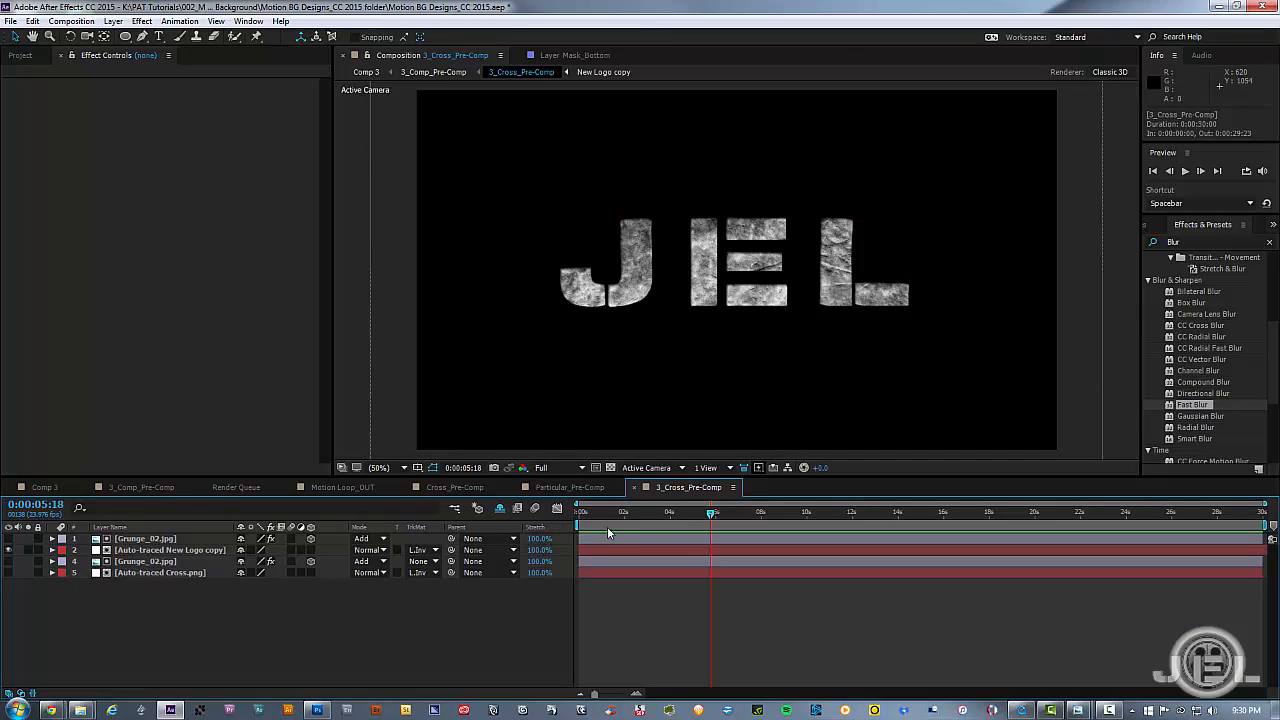
click(148, 488)
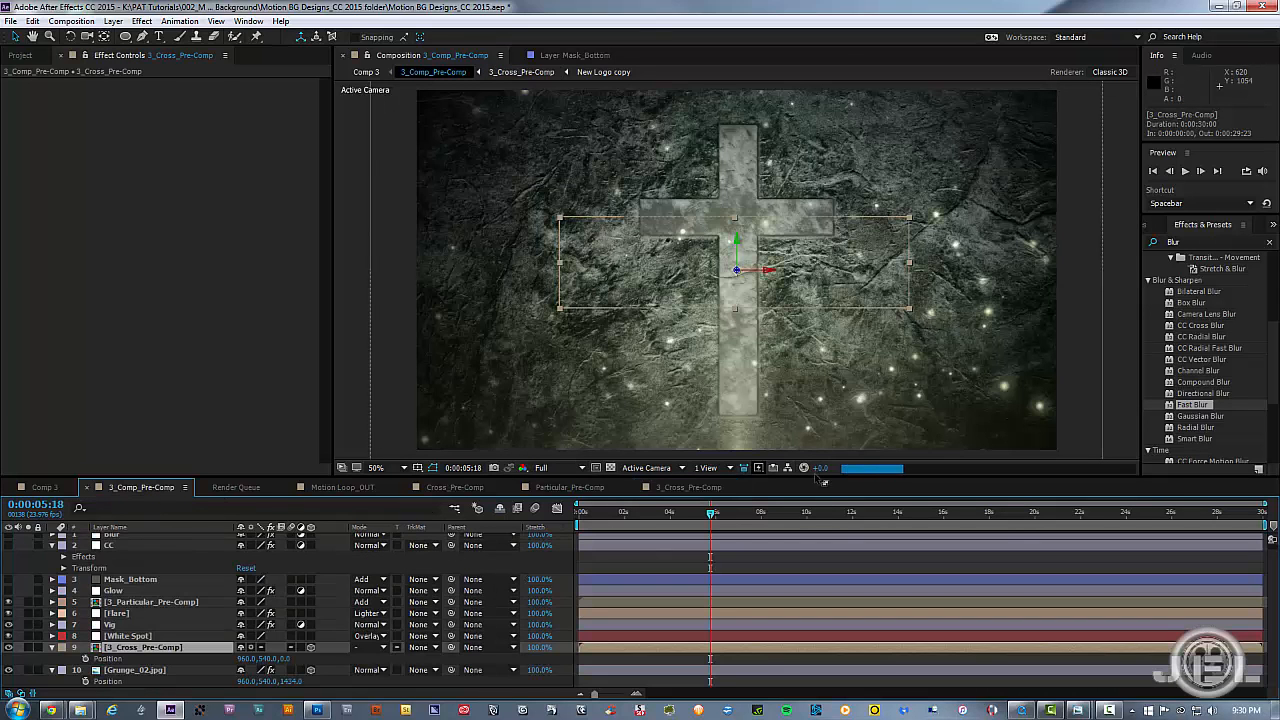
click(766, 551)
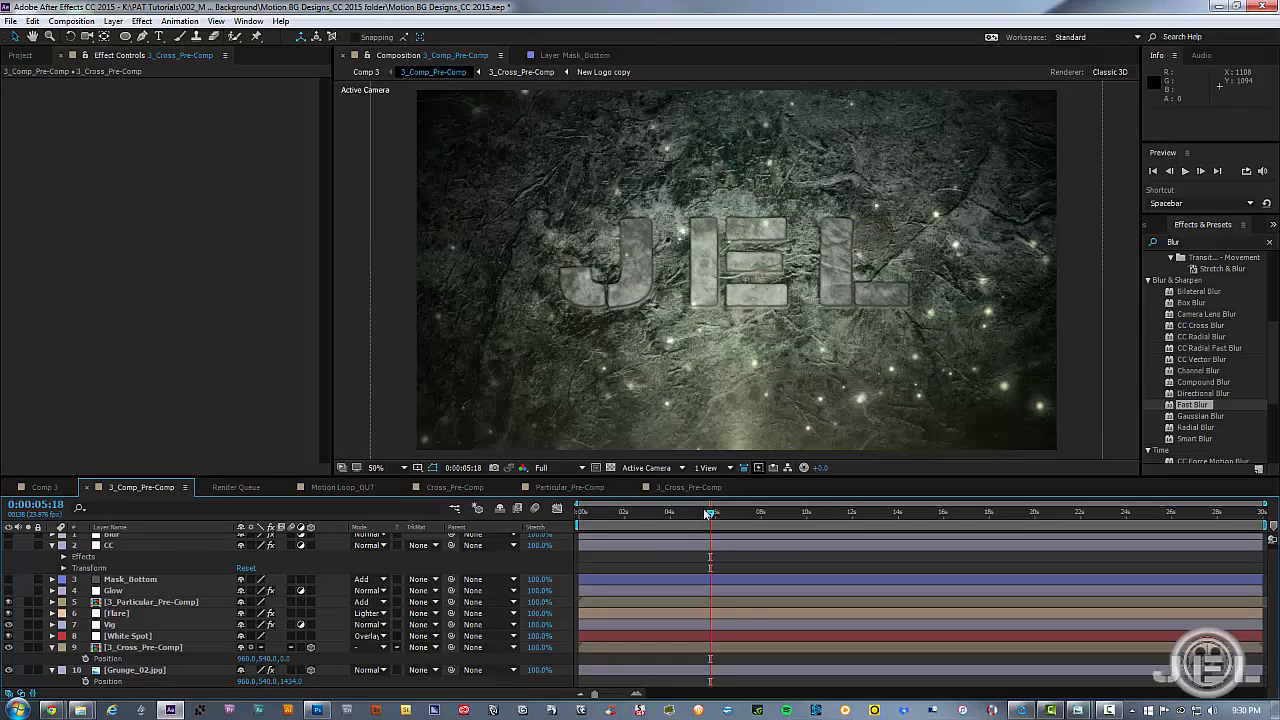
Step: Examine the JEL logo version of 3_Comp_Pre-Comp from 0:00:08:12 in an enlarged viewer with playback, then restore the normal layout
drag(706, 521, 774, 525)
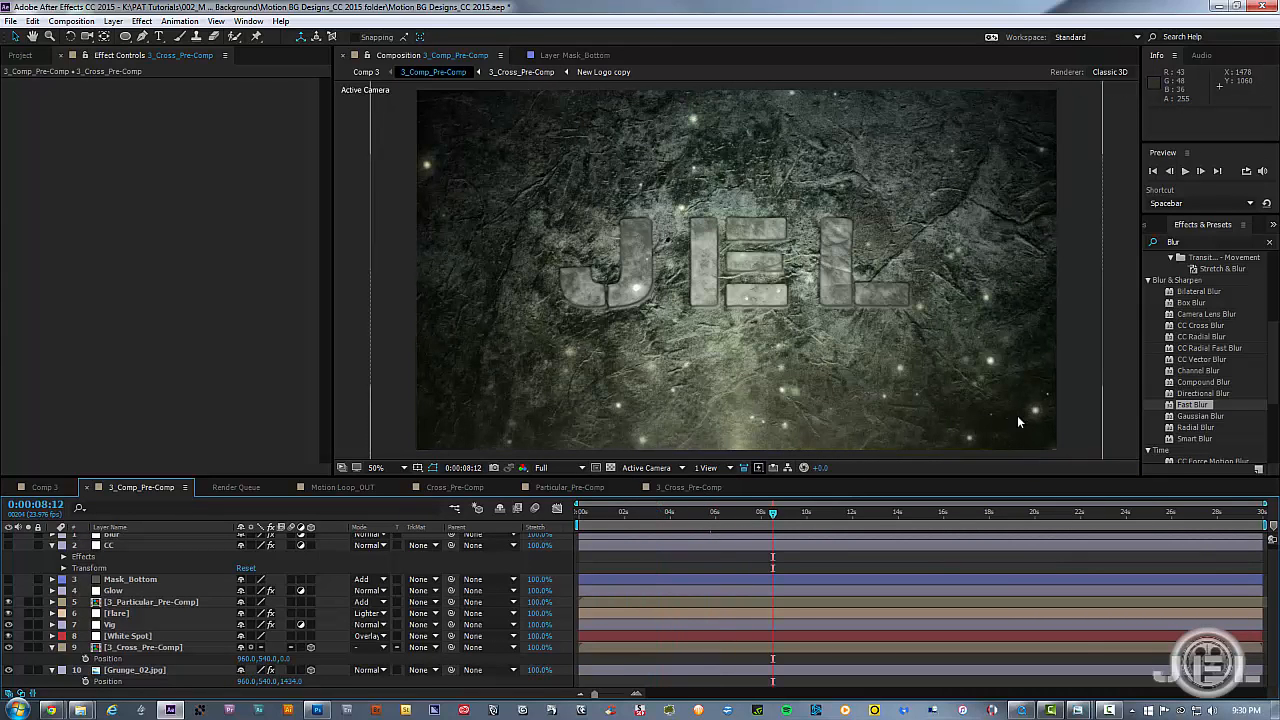
key(grave)
key(period)
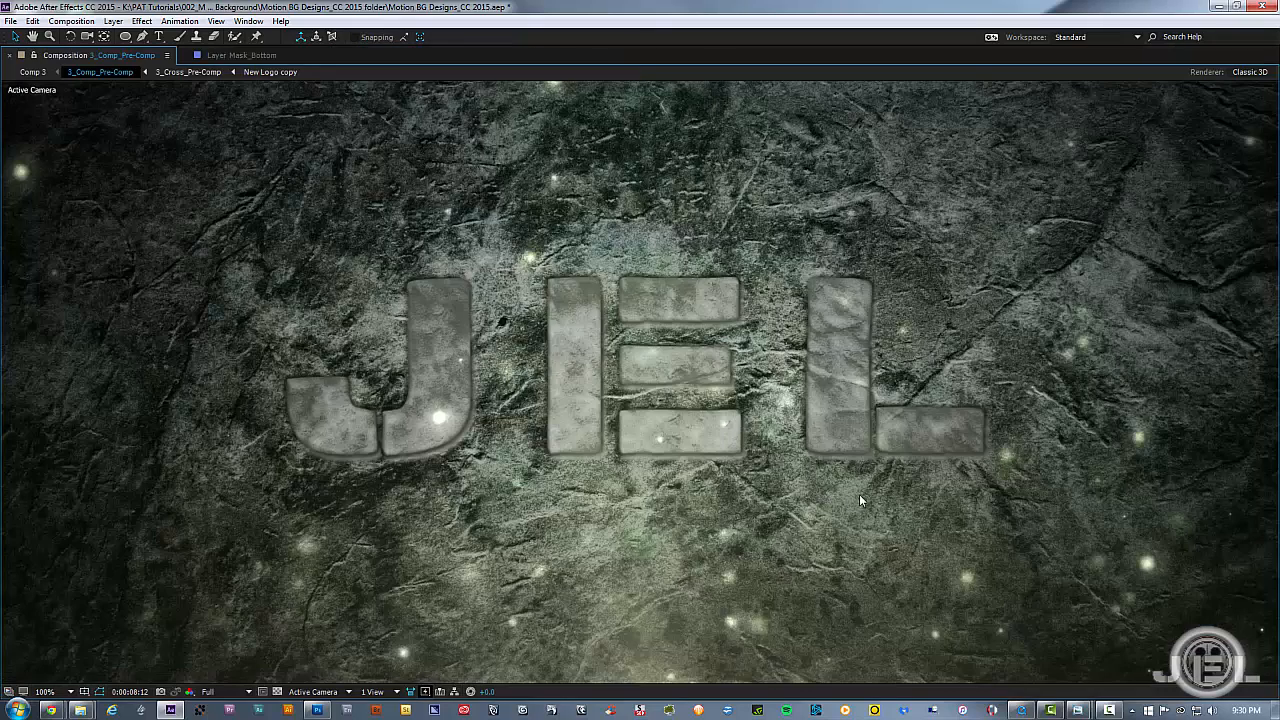
key(space)
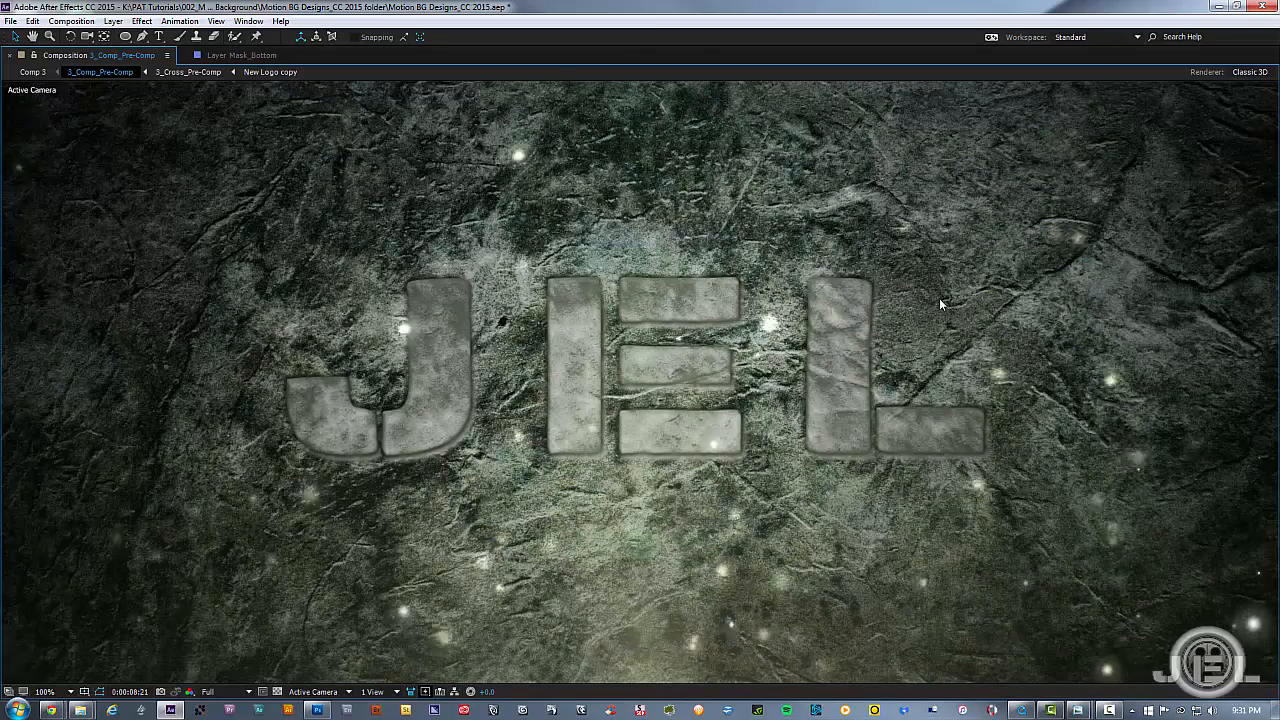
key(grave)
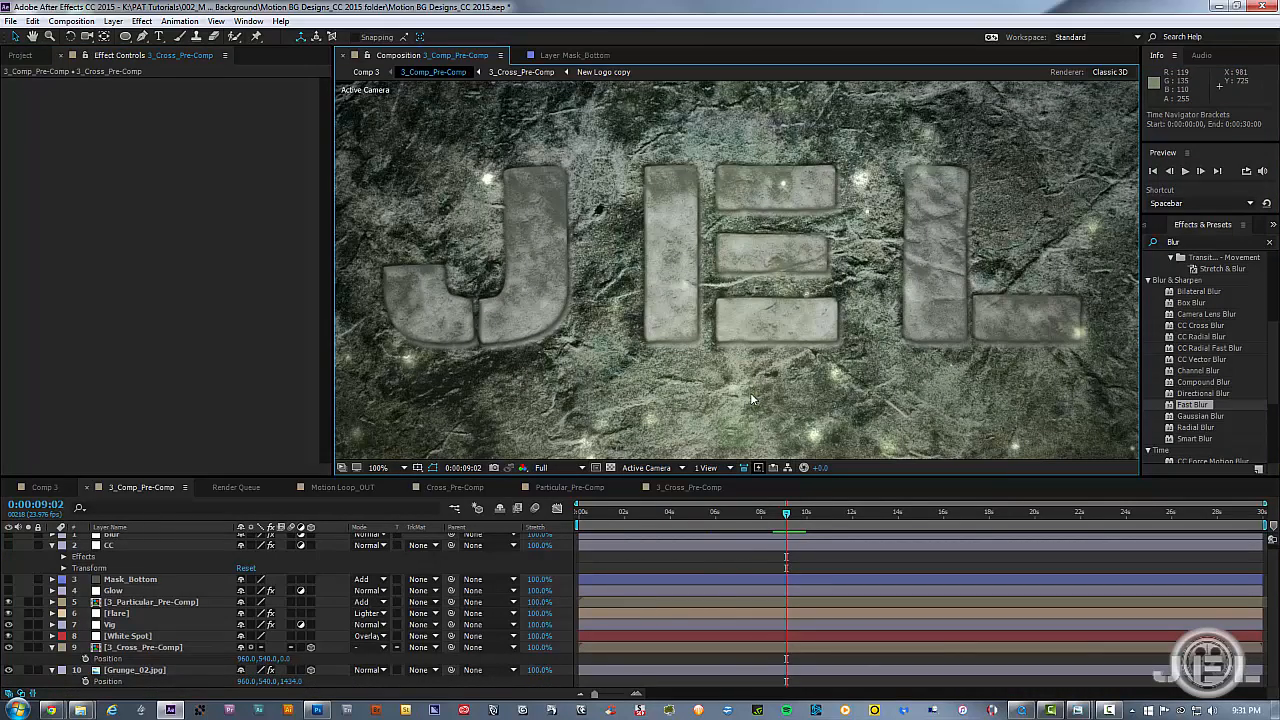
key(comma)
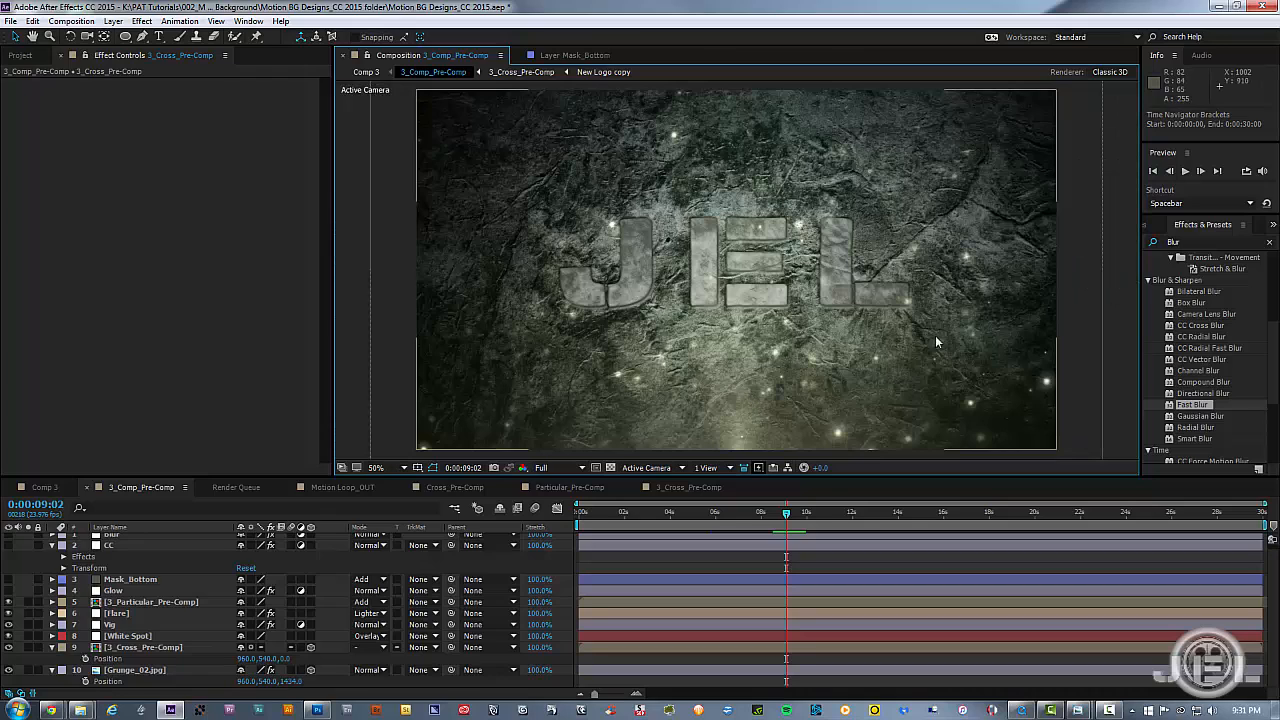